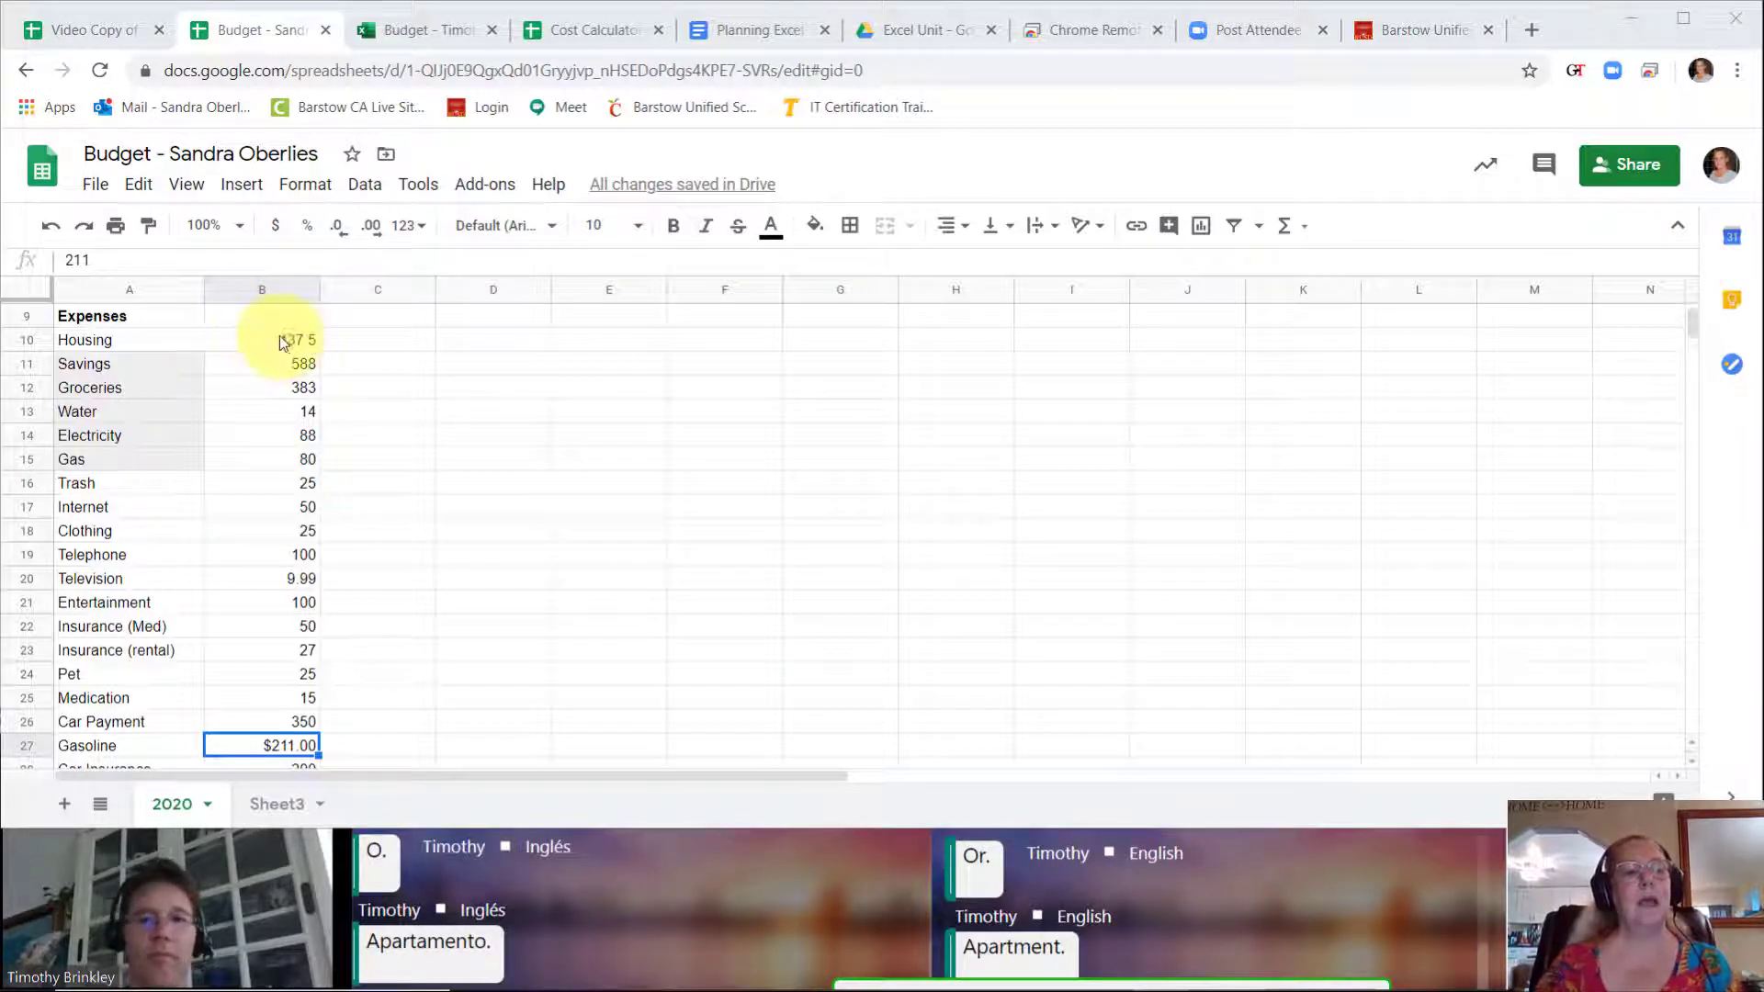
# Step: Look through the apartment listing screenshot on Sheet3
pyautogui.click(277, 804)
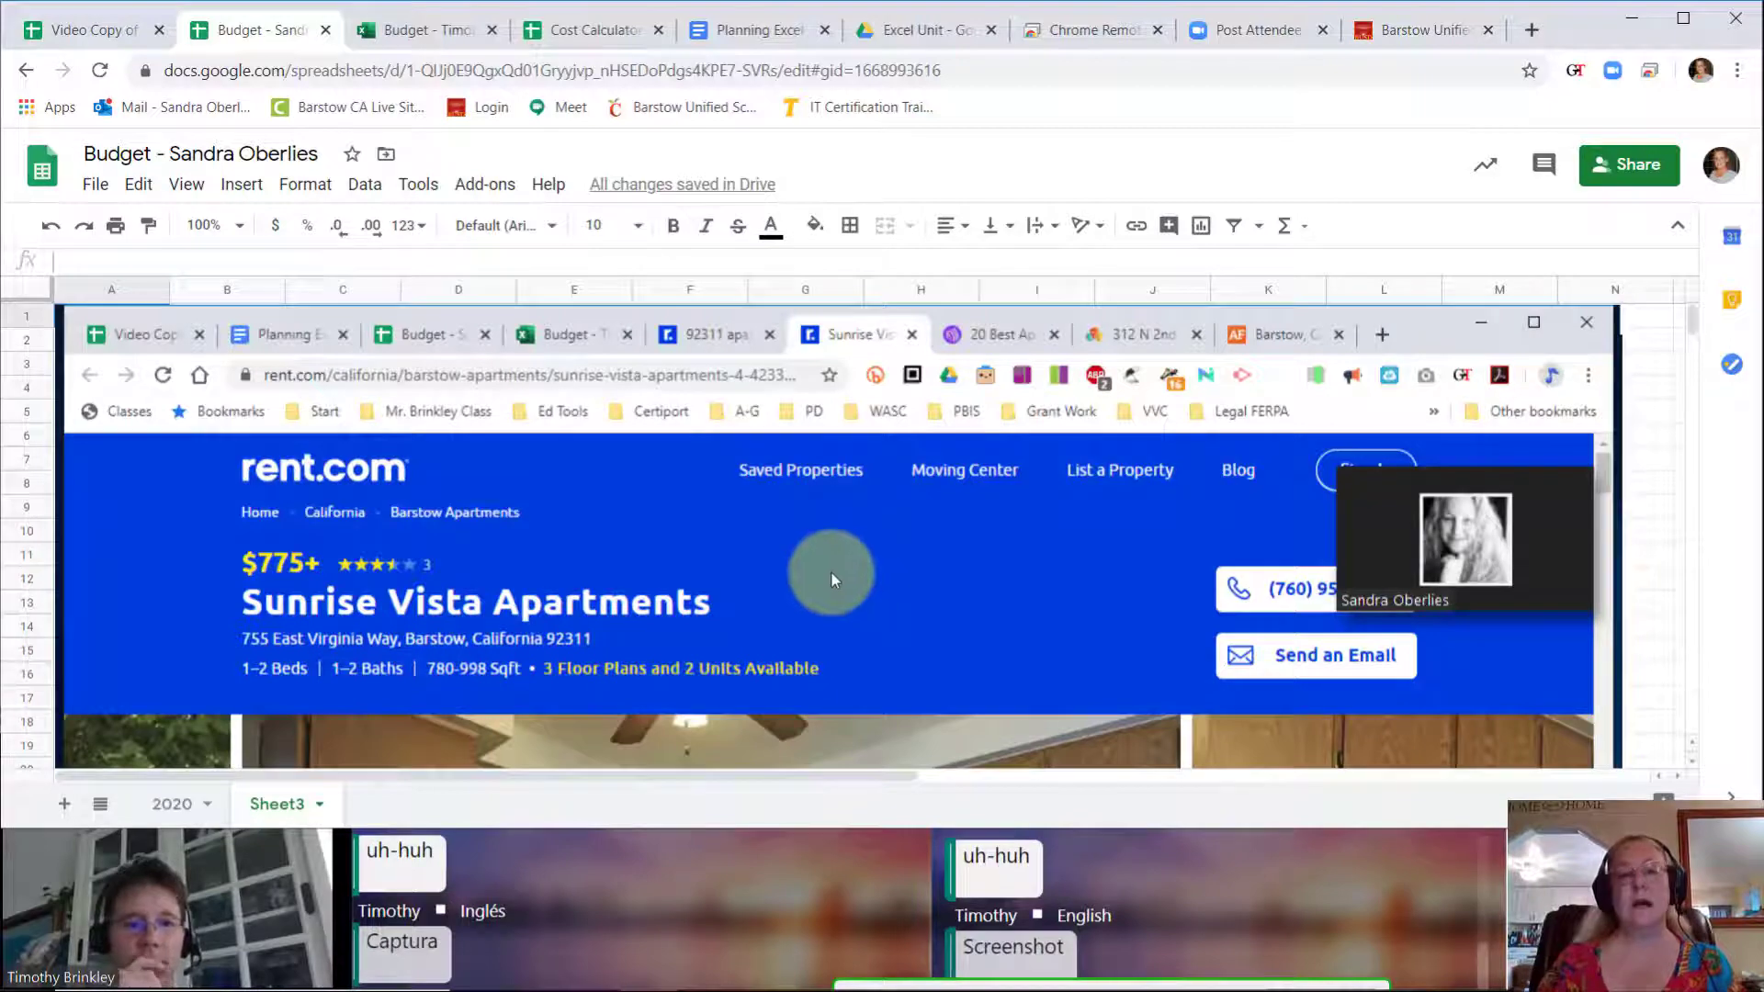
pyautogui.scroll(-2, 832, 577)
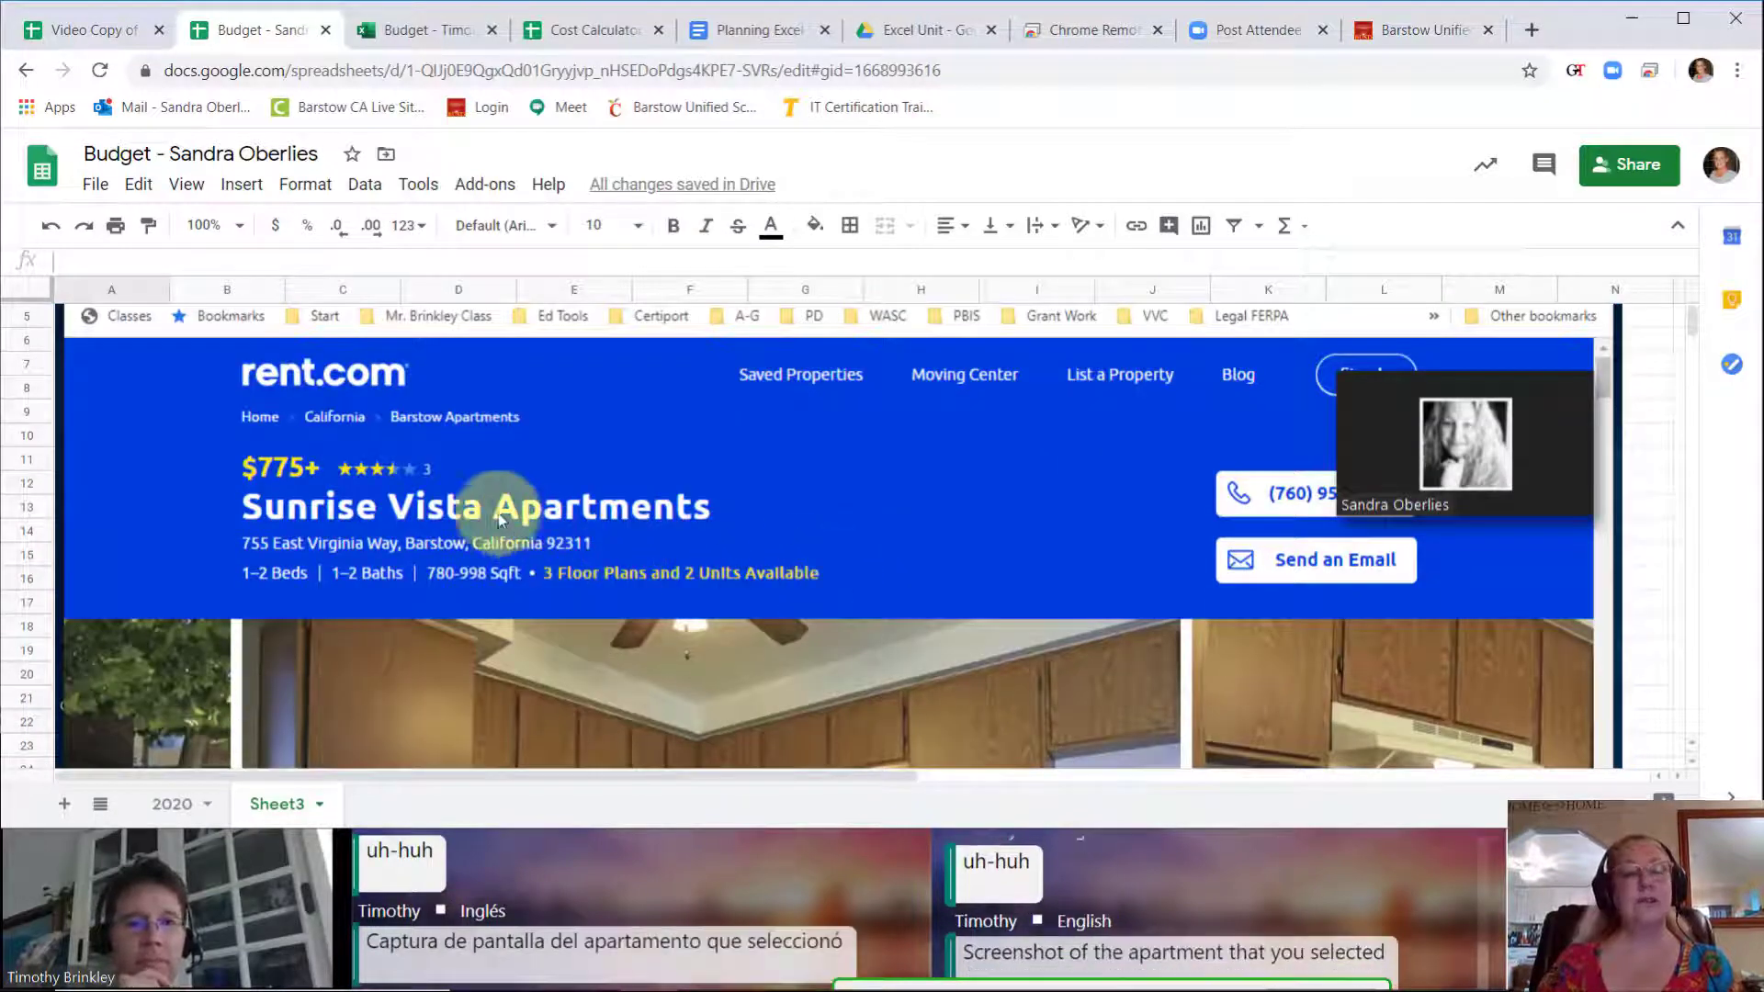
pyautogui.scroll(-6, 642, 514)
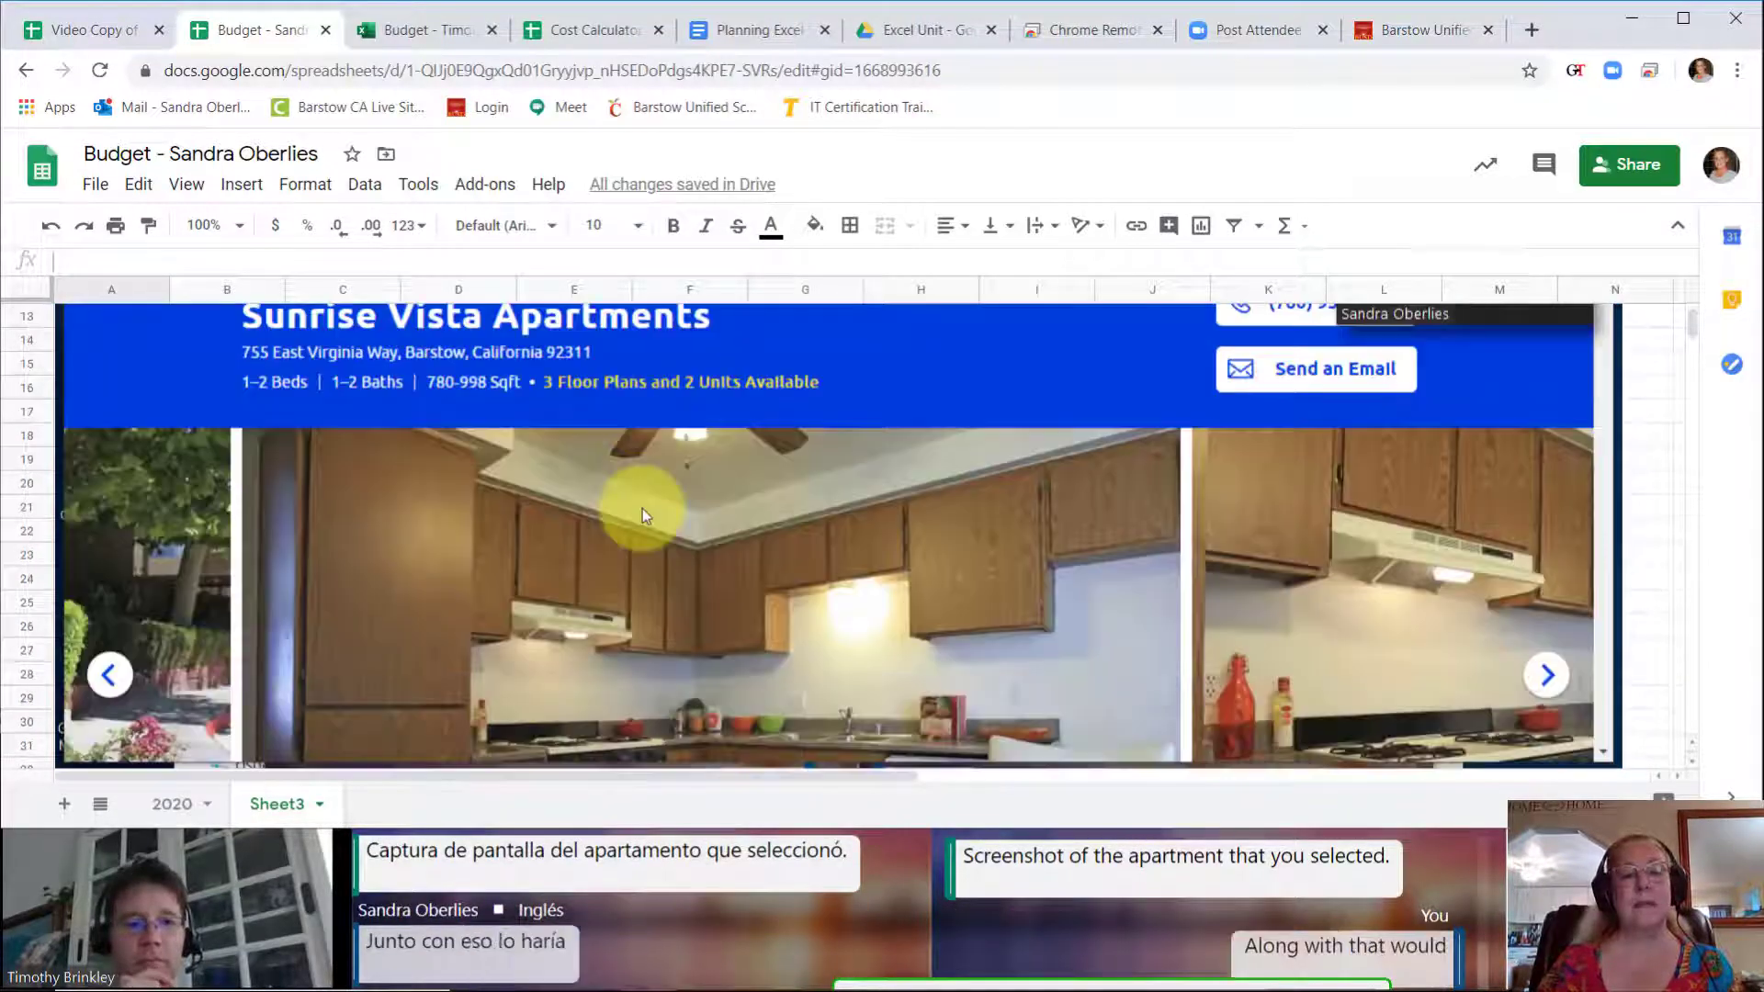
pyautogui.scroll(-1, 642, 509)
pyautogui.scroll(7, 642, 509)
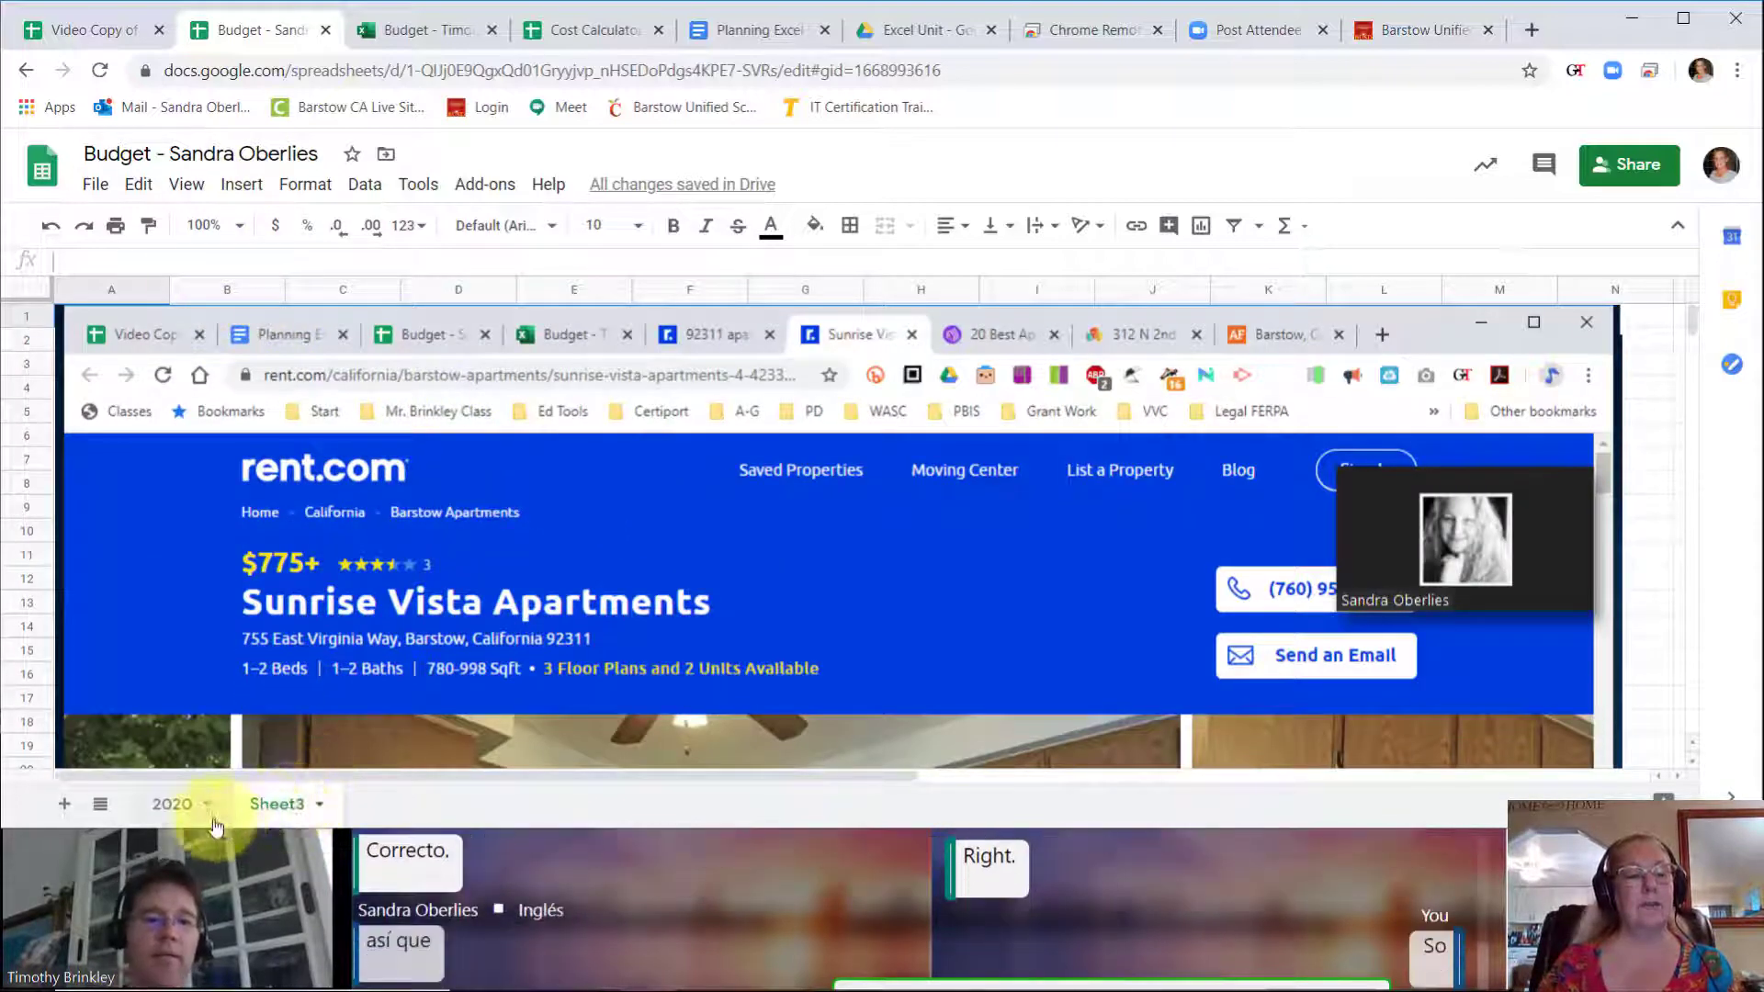
# Step: Examine the Housing formula in B10 and the Gasoline amount in B27 on the 2020 sheet
pyautogui.click(173, 803)
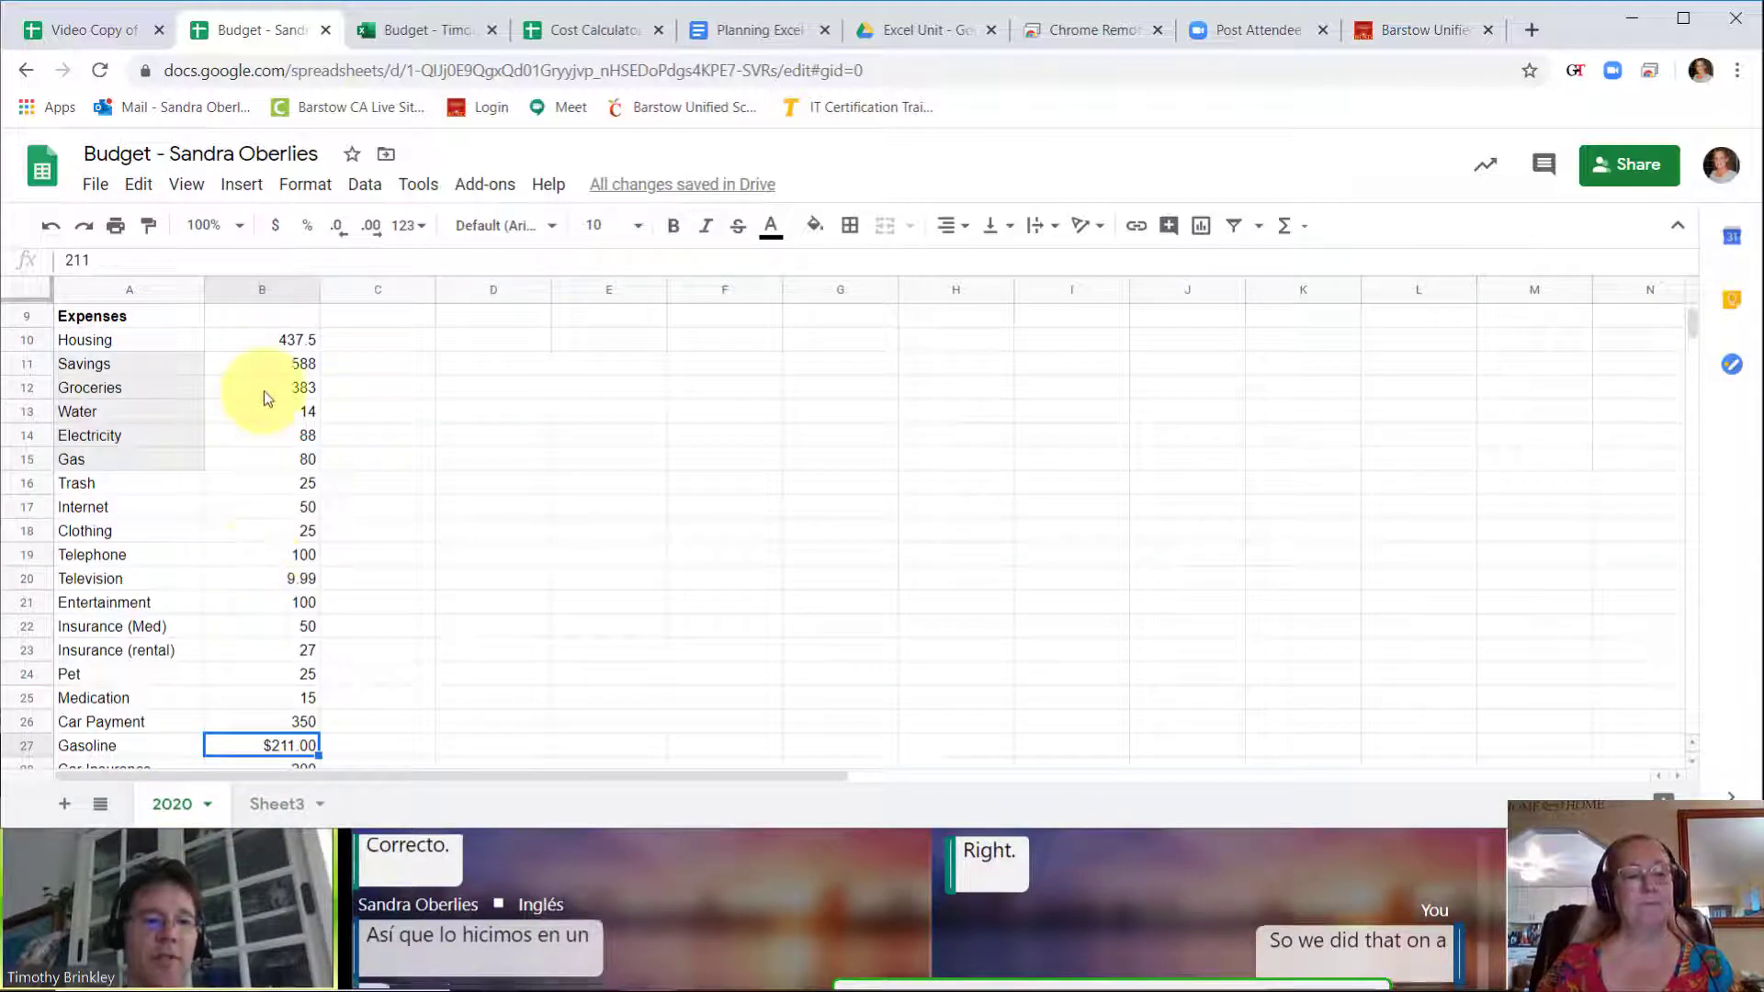
pyautogui.click(274, 340)
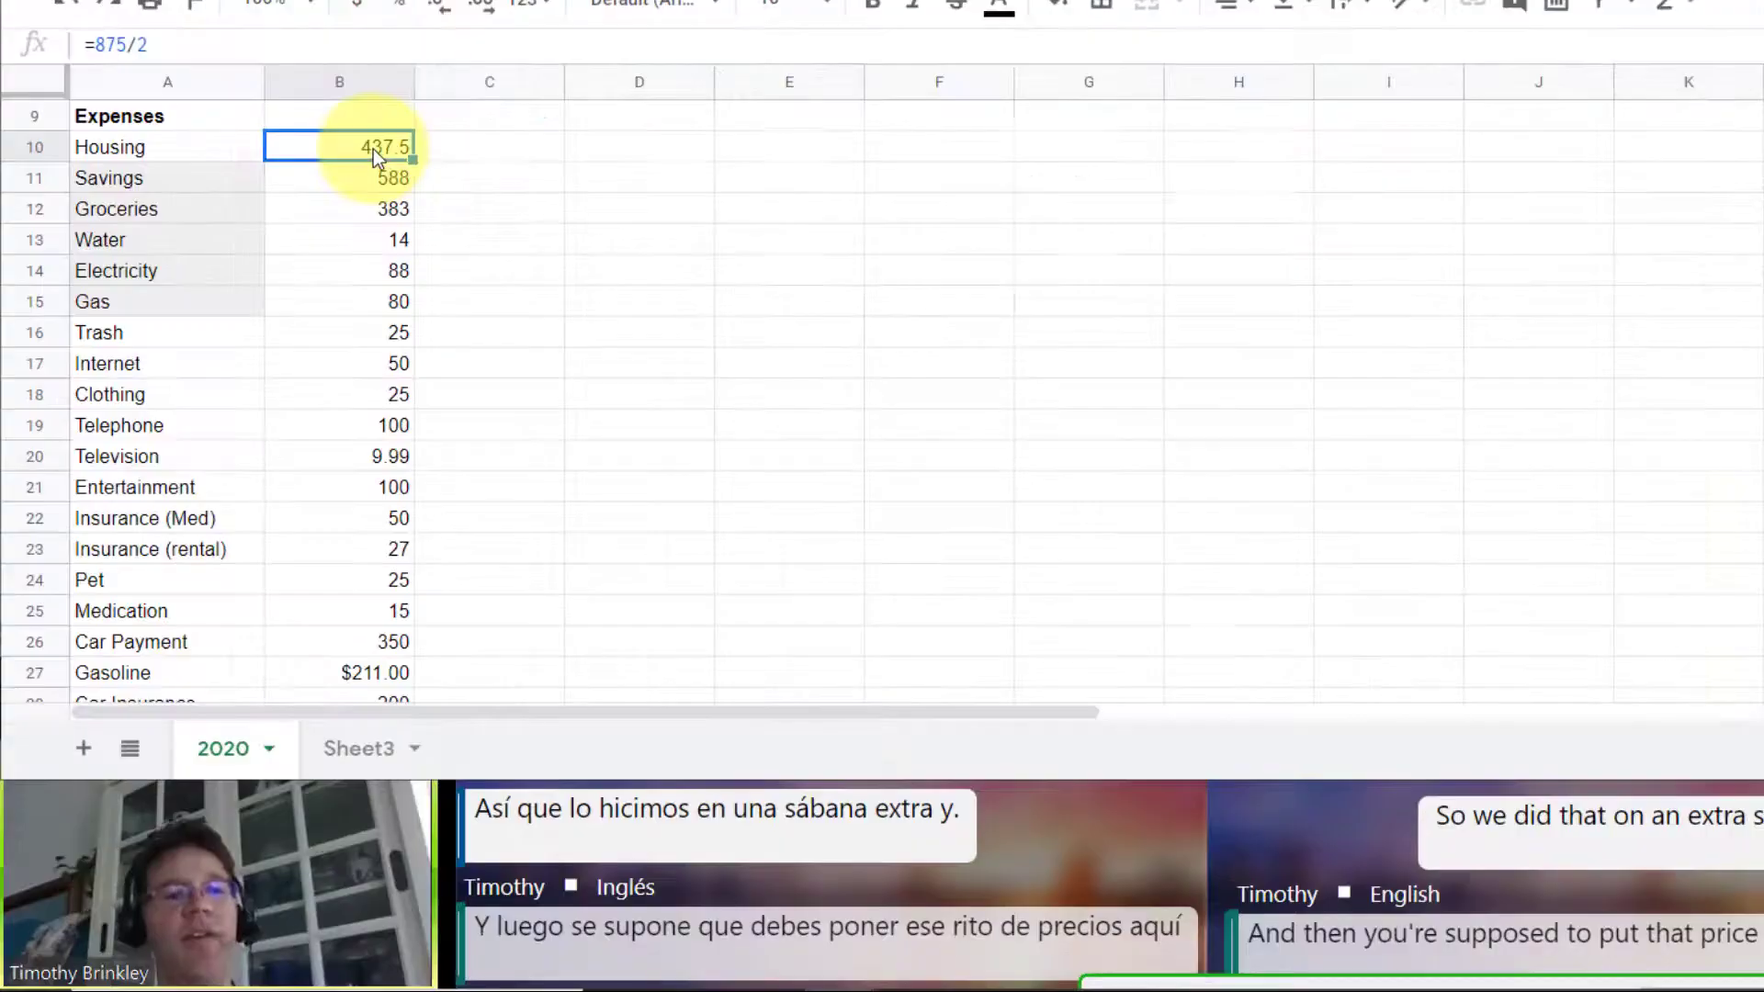
pyautogui.doubleClick(155, 42)
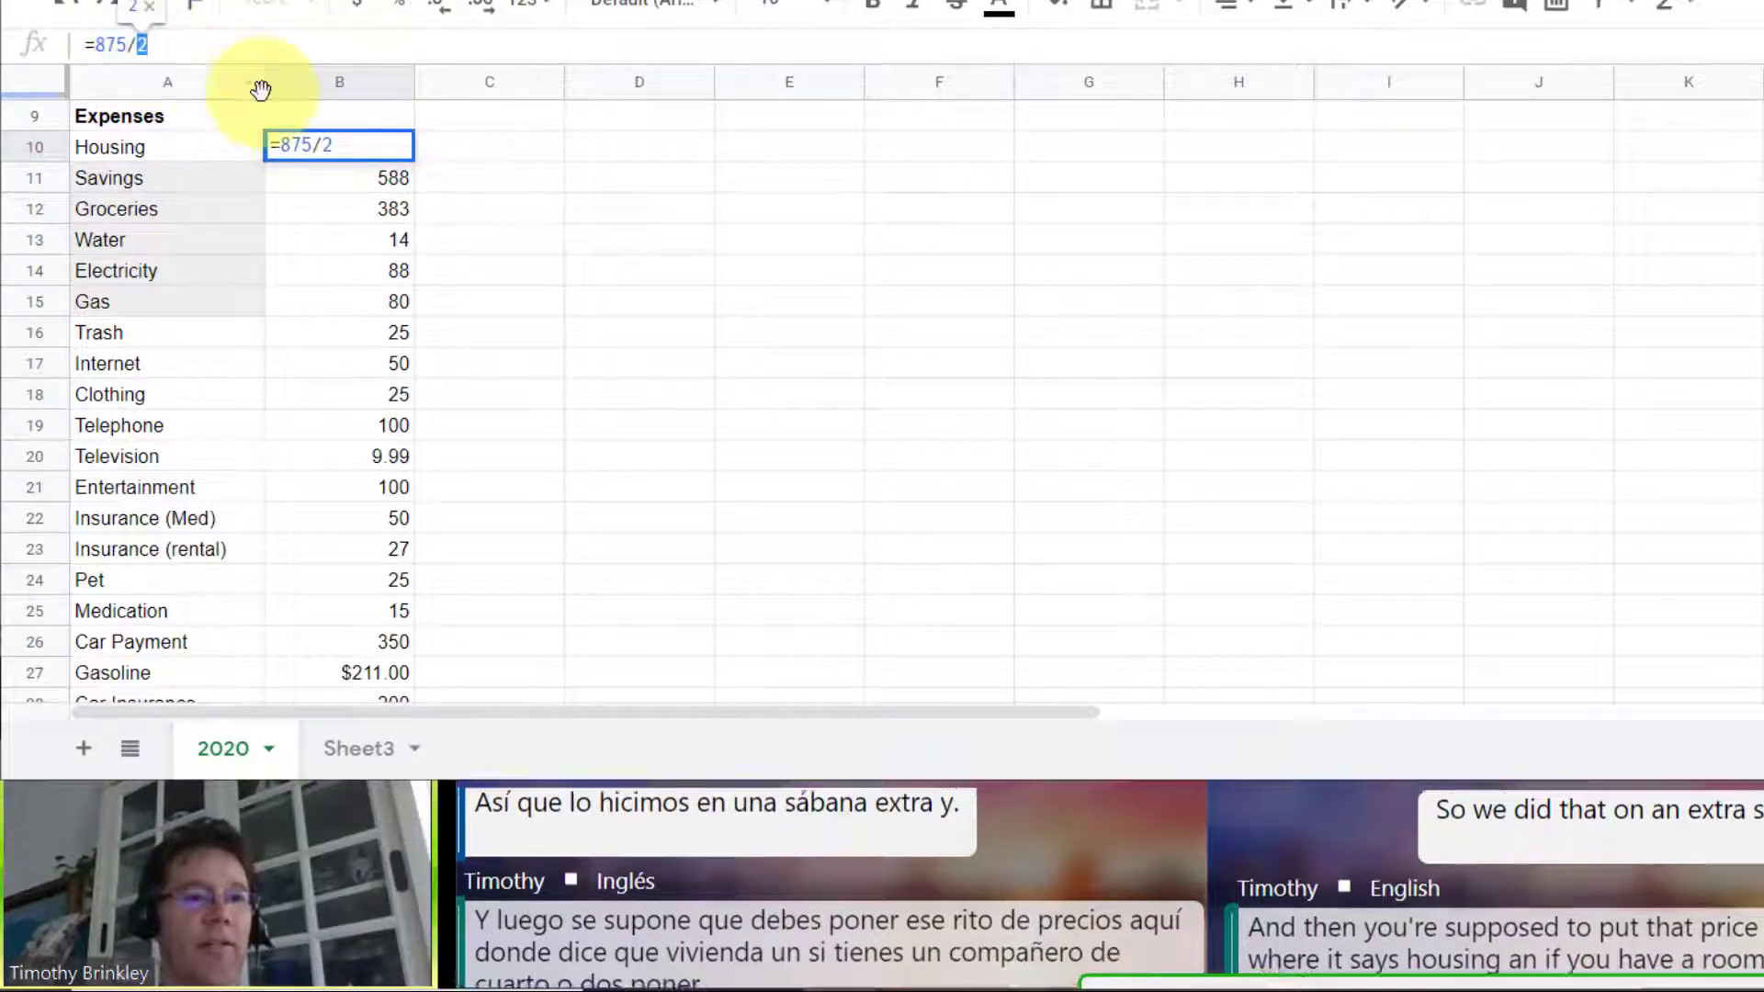
pyautogui.press('Return')
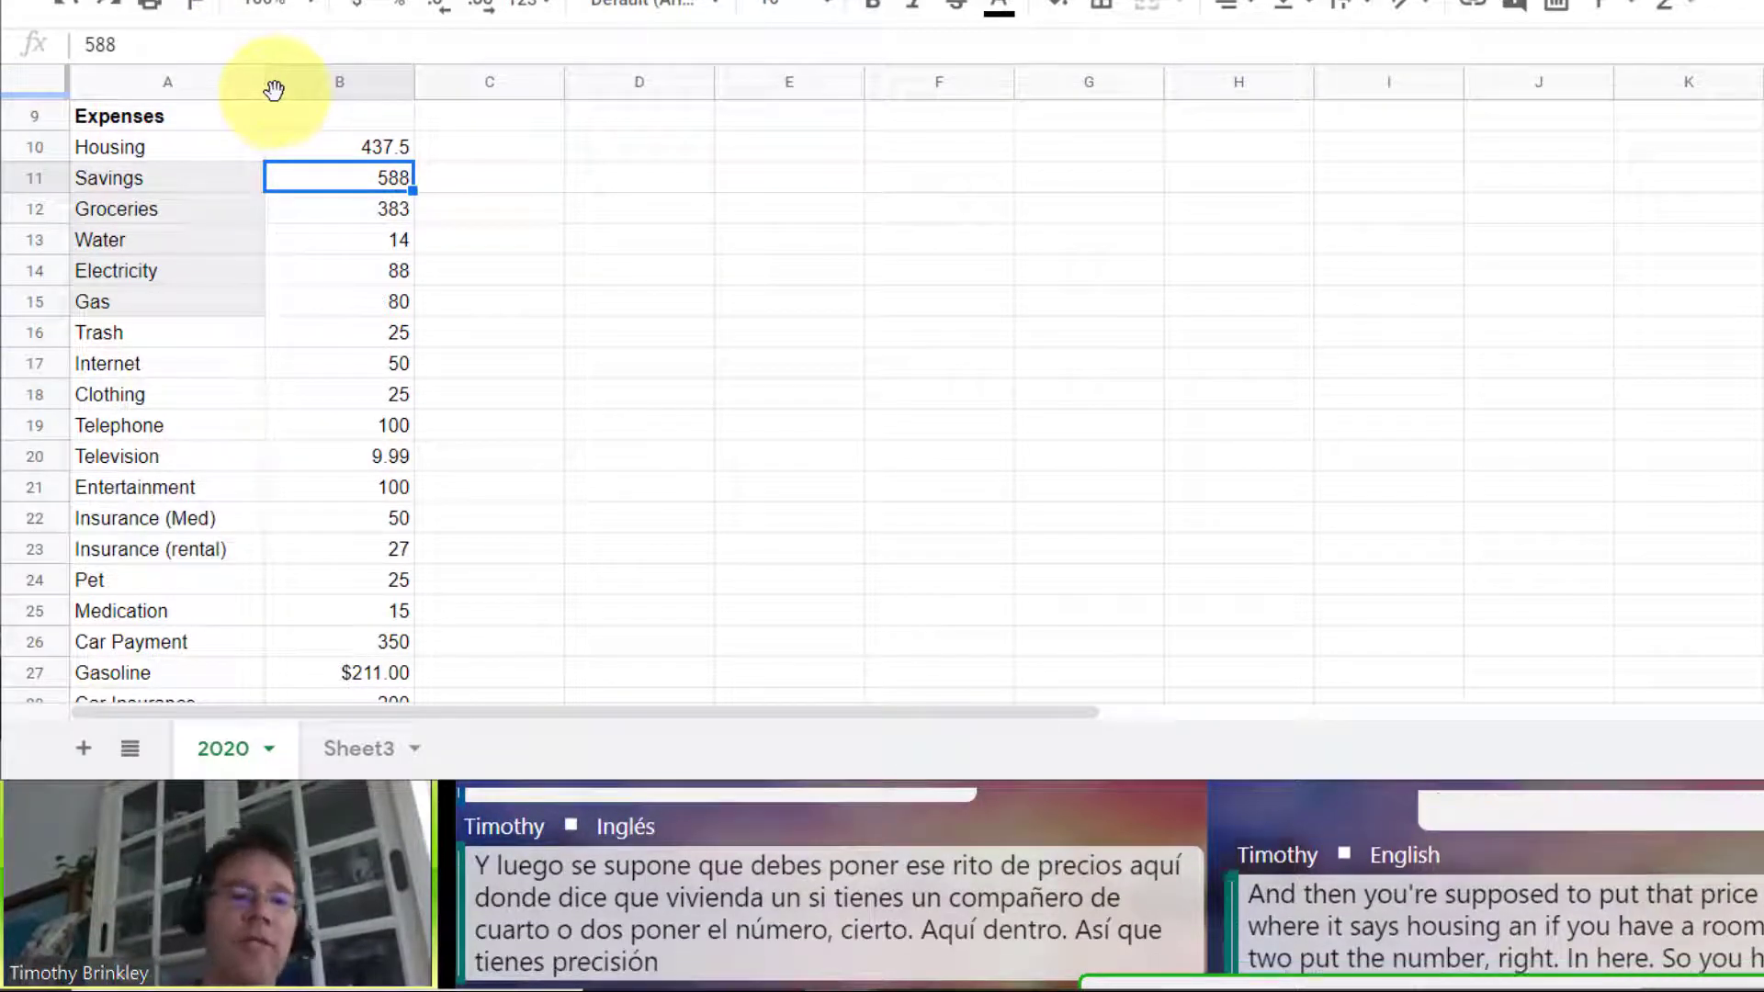
pyautogui.click(336, 156)
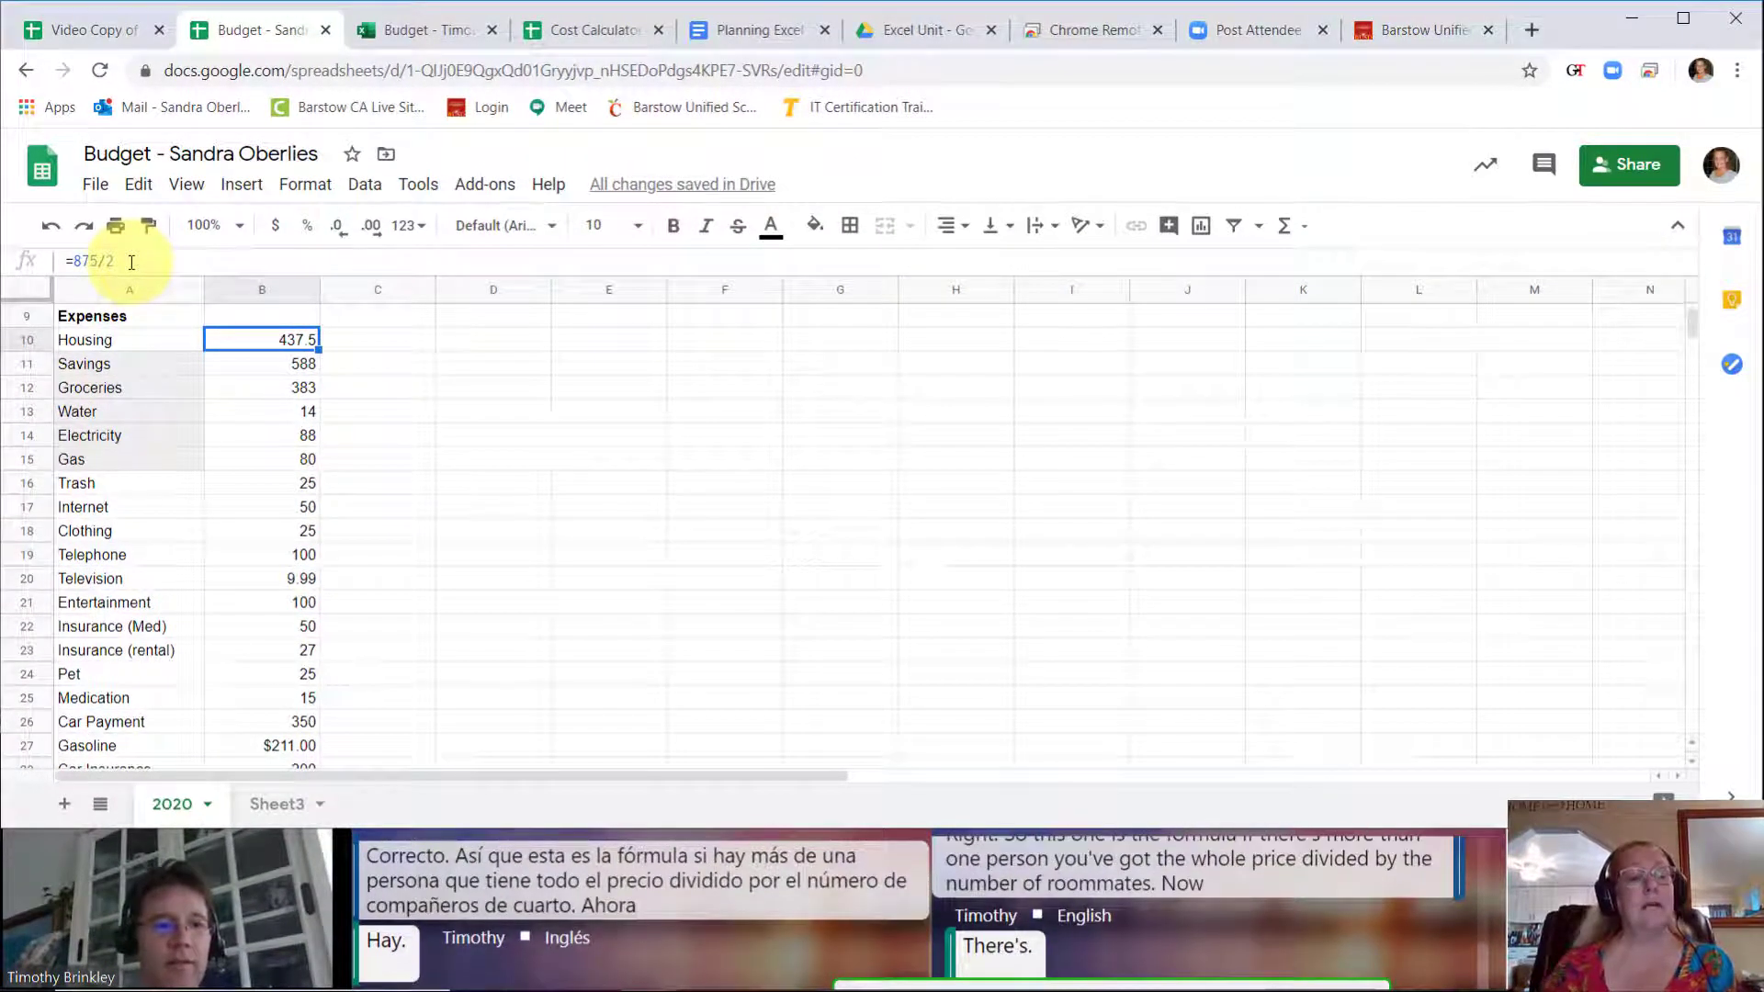
pyautogui.click(235, 748)
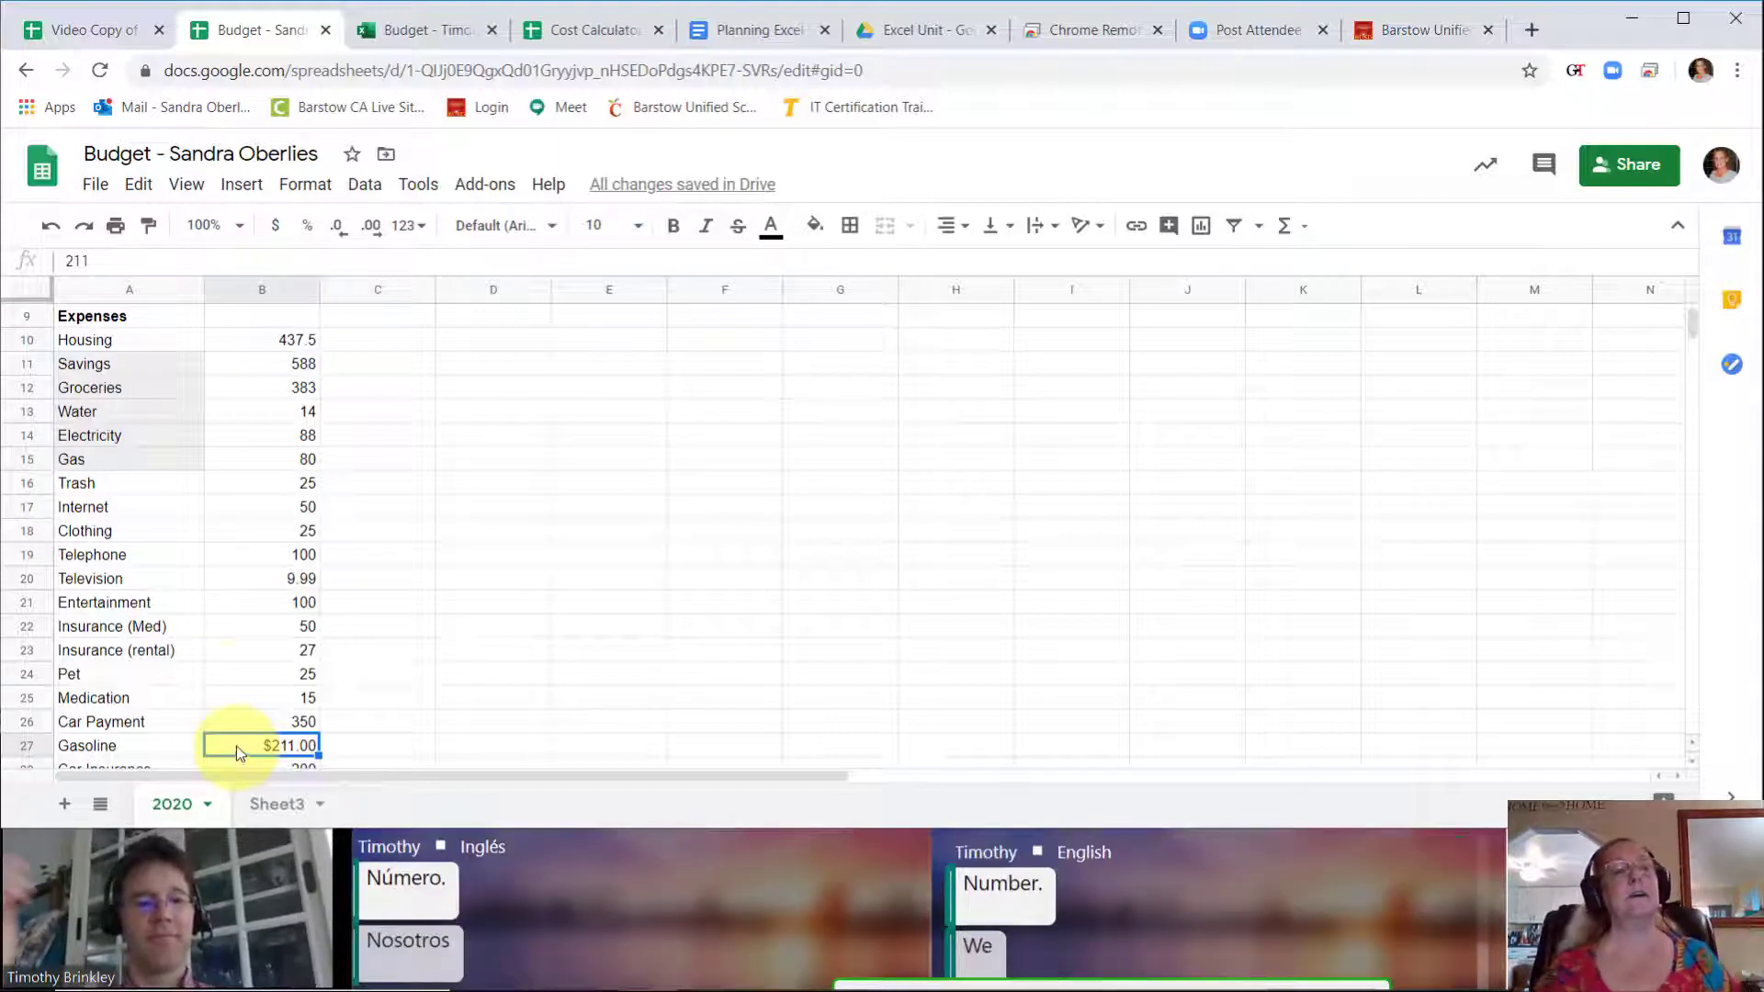
# Step: Examine the Miles per Gallon input and the MPG Calculator's Gallons to fill up row in the Video Copy of Cost Calculator spreadsheet
pyautogui.click(110, 33)
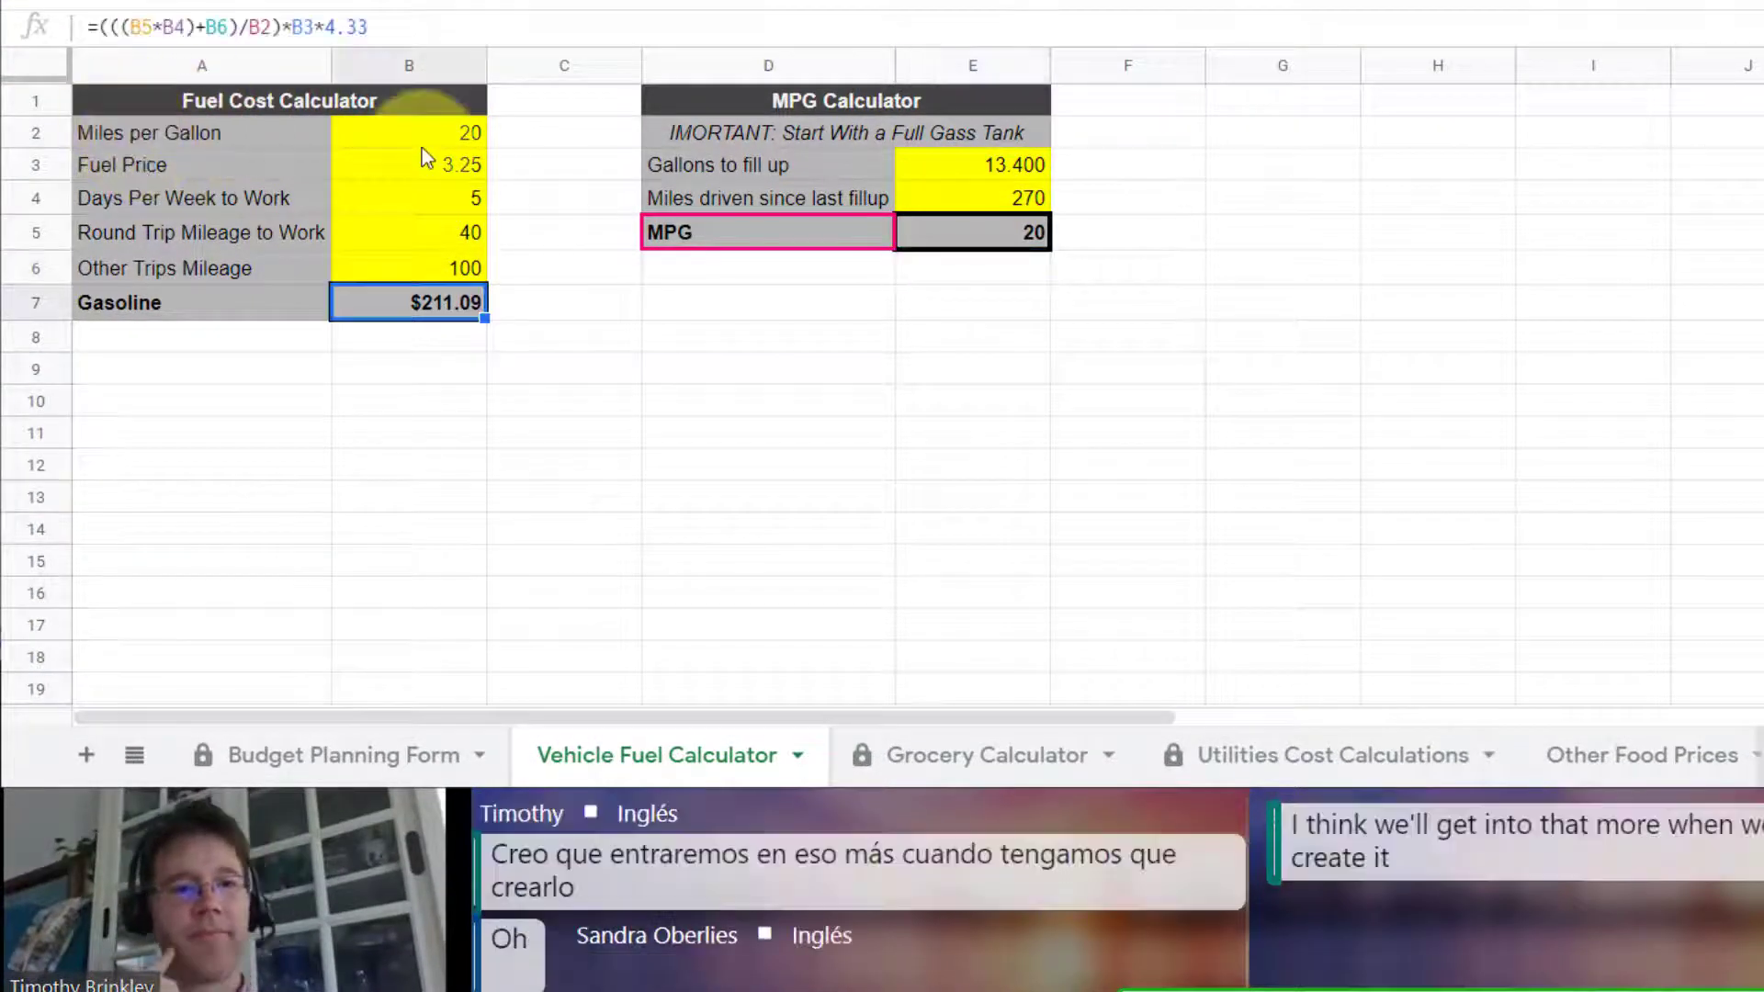
pyautogui.click(428, 140)
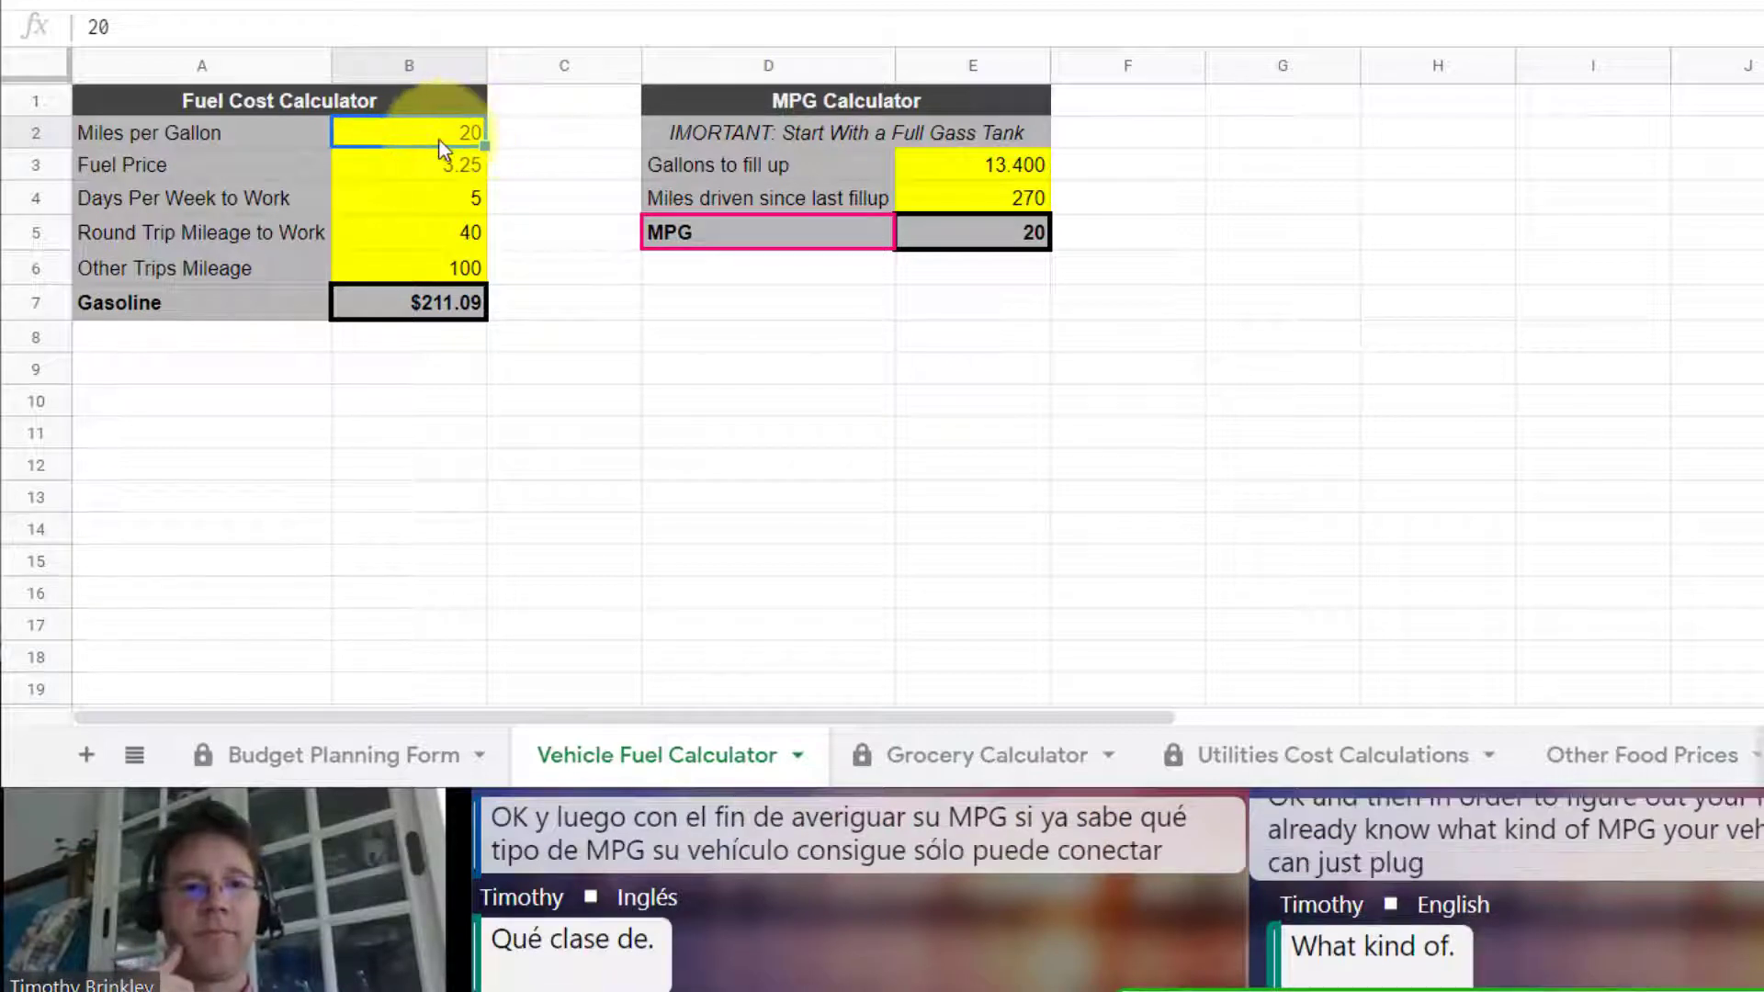
pyautogui.click(952, 166)
pyautogui.click(712, 158)
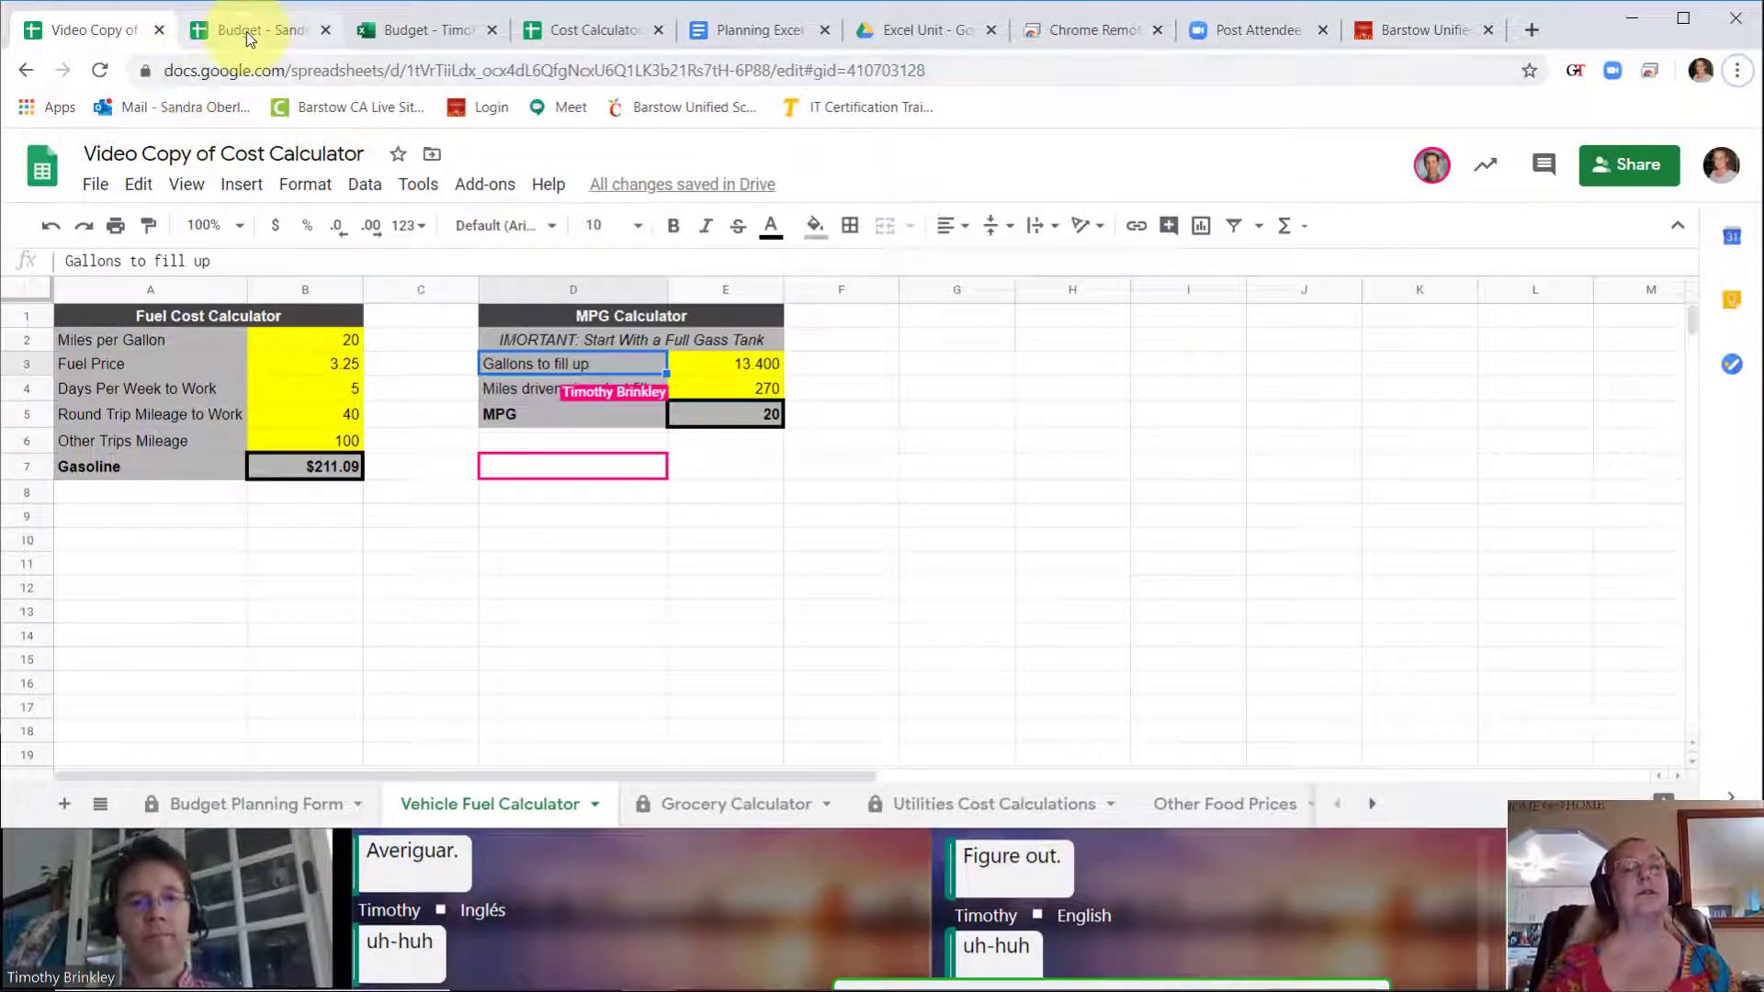
# Step: Add a new sheet to the Budget spreadsheet and name it Fuel Cost Calculator
pyautogui.click(246, 31)
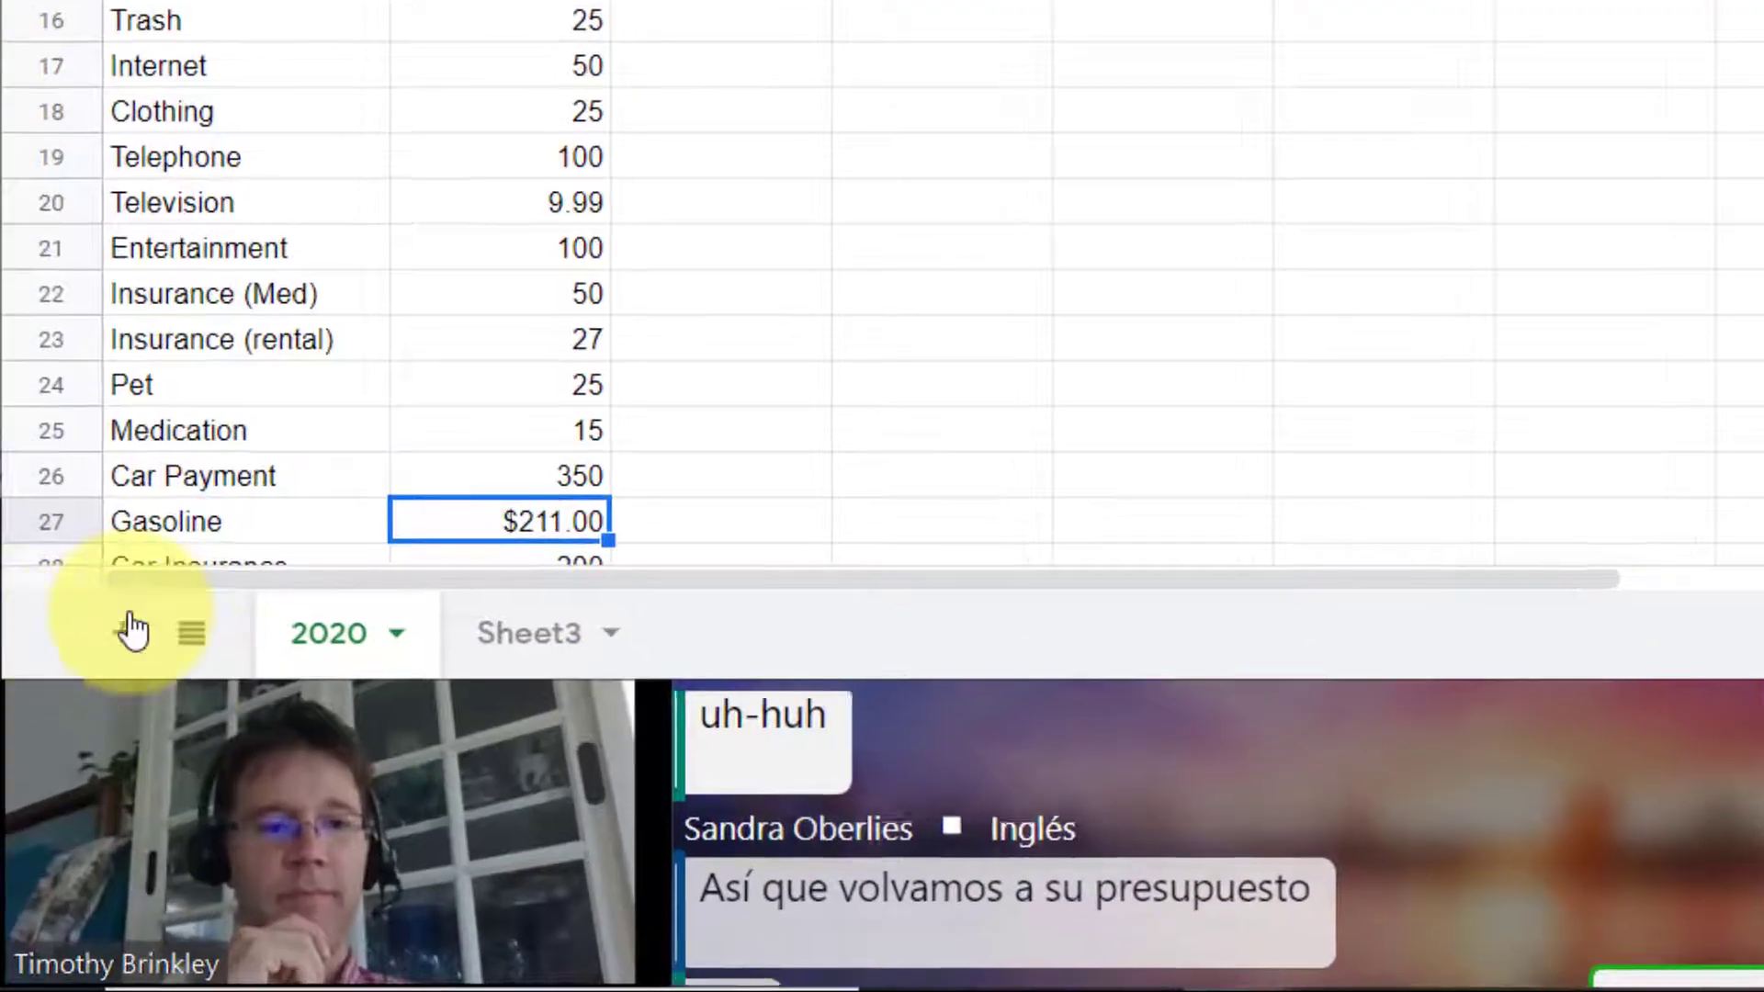
pyautogui.click(66, 797)
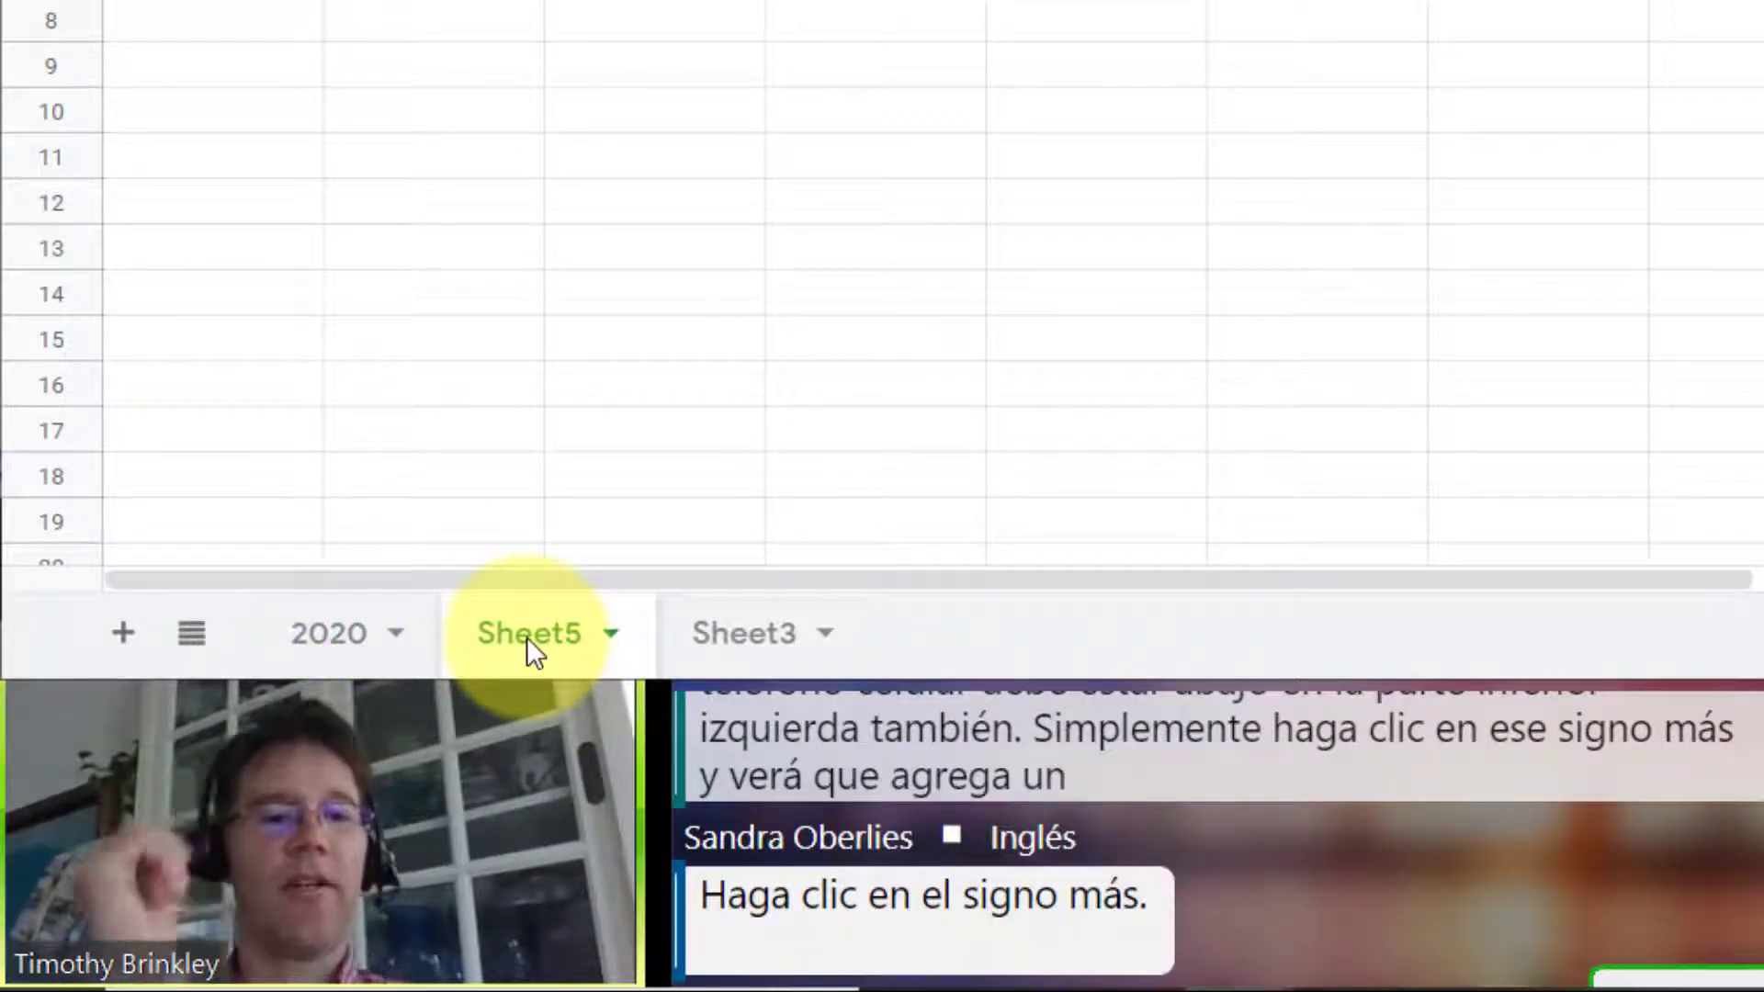
pyautogui.doubleClick(527, 636)
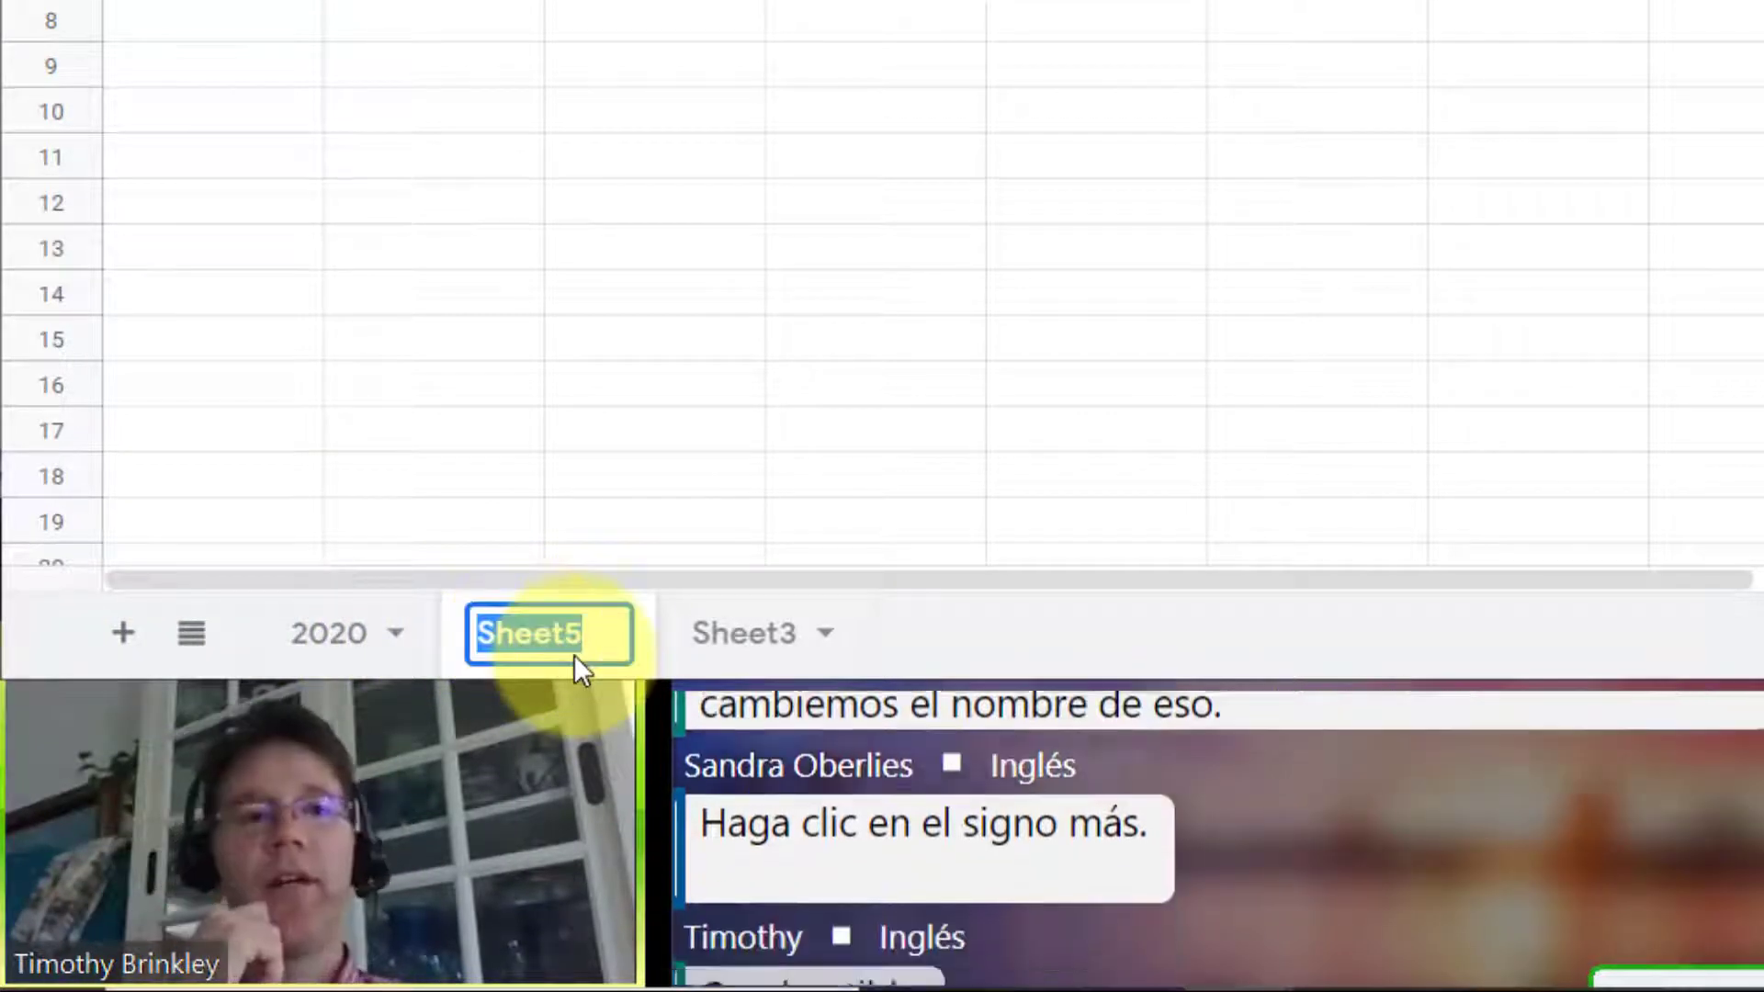
pyautogui.write('Fuel Cost Calculator')
pyautogui.press('Return')
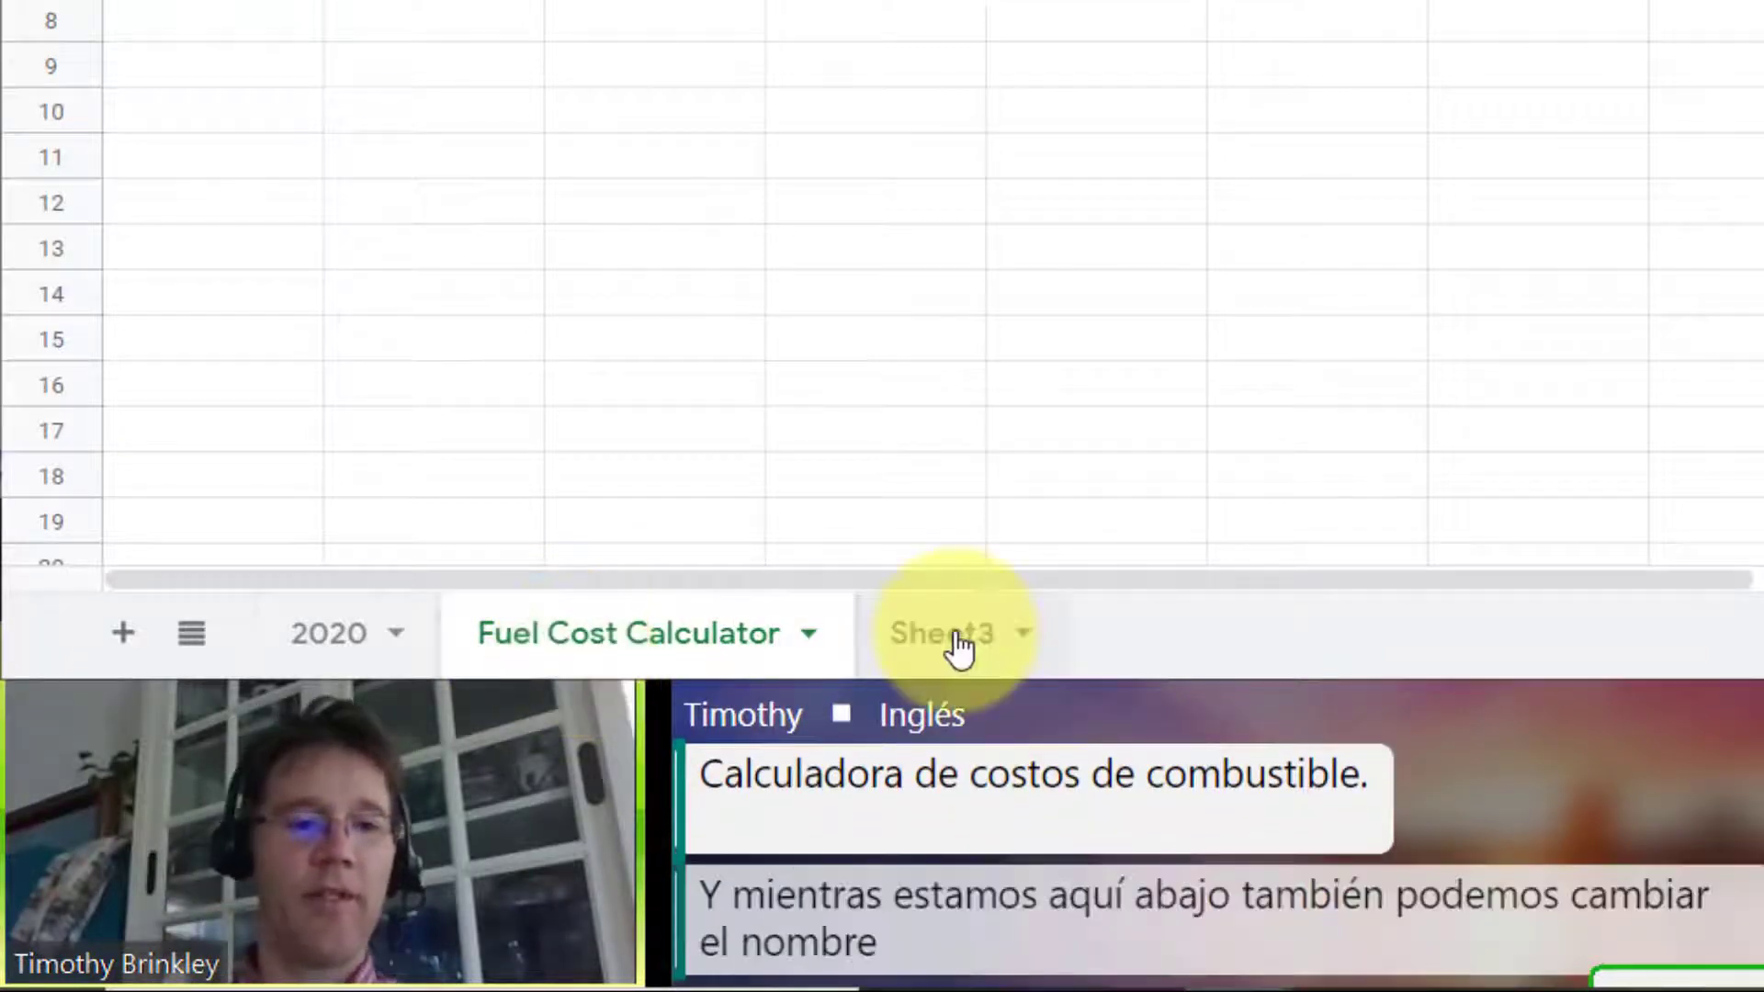
# Step: Rename Sheet3 as Apartment Pictures
pyautogui.doubleClick(956, 634)
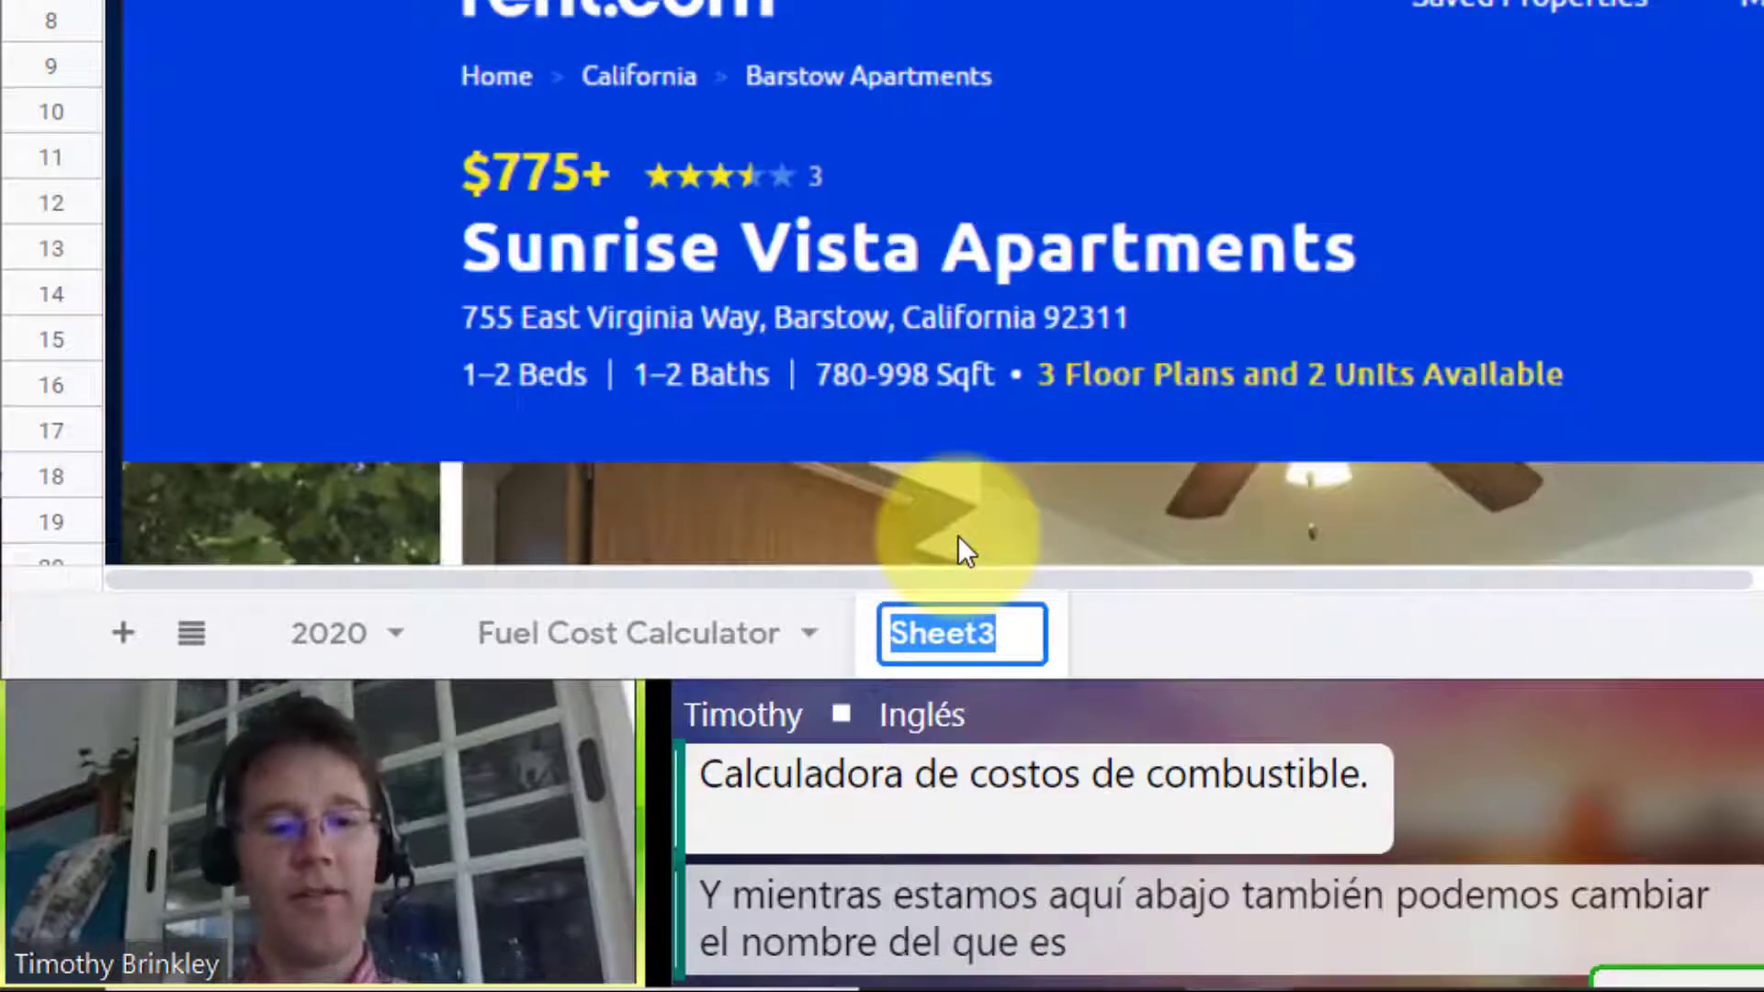
pyautogui.write('Apartment Pictures')
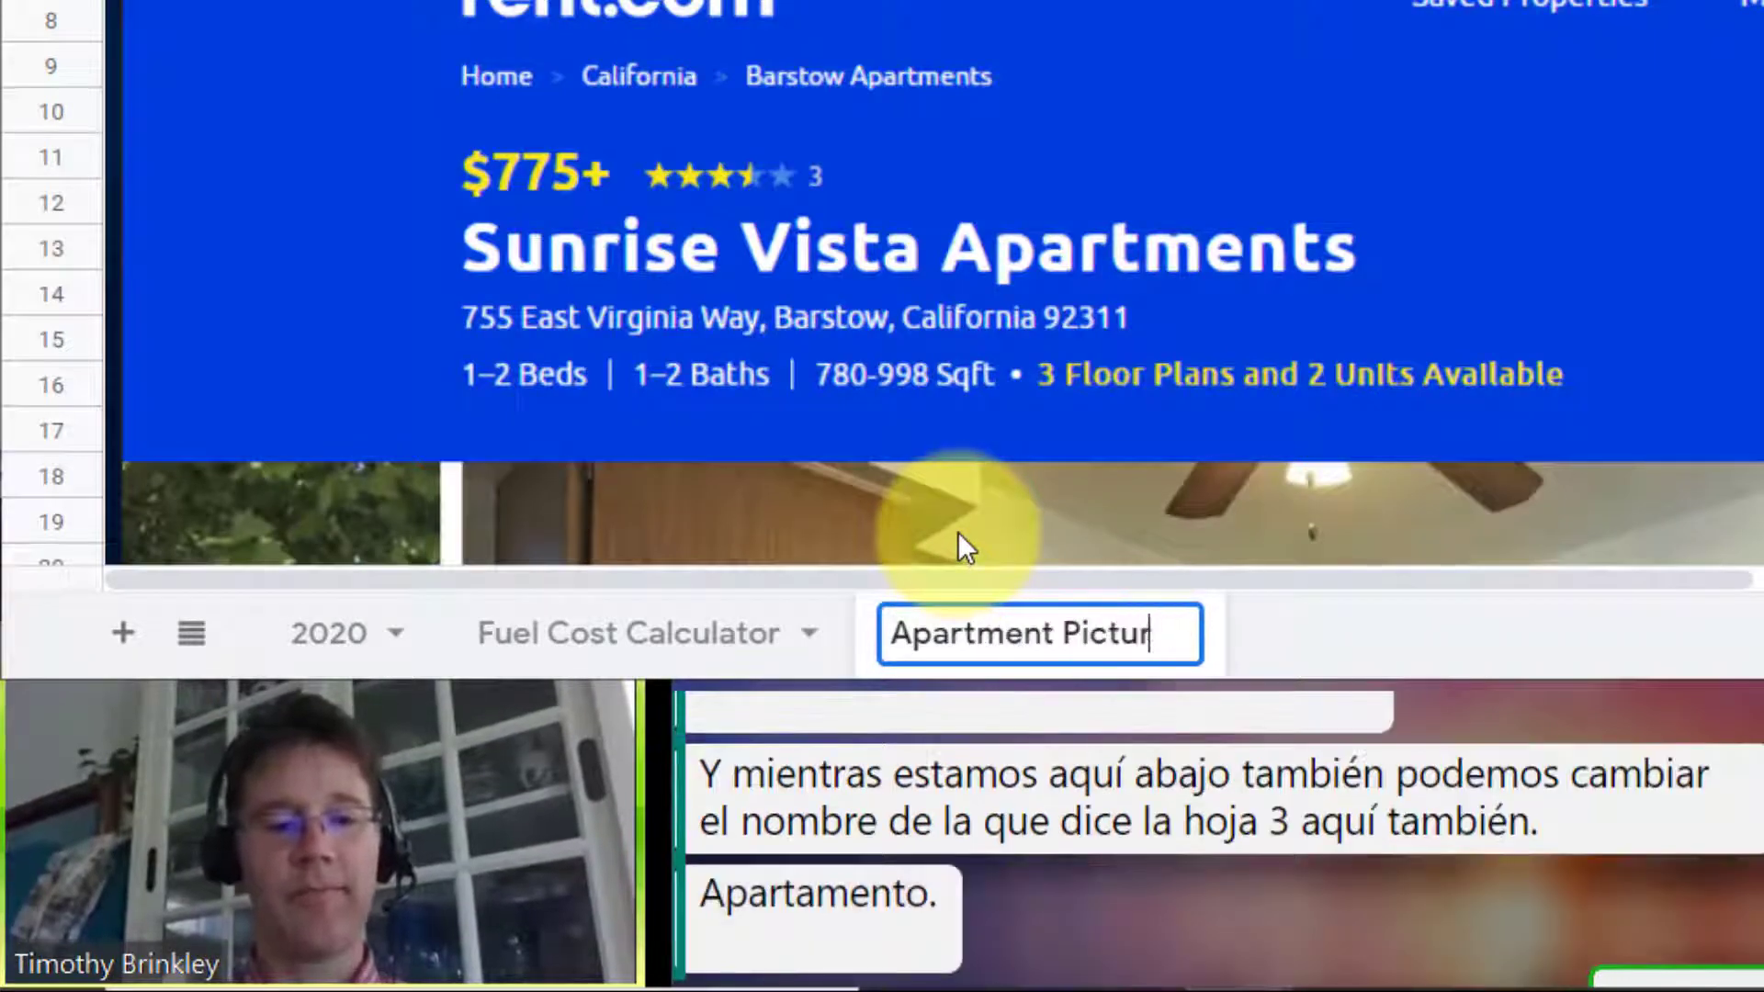
pyautogui.press('Return')
# Step: On the Fuel Cost Calculator sheet, enter Fuel Calculator, Miles Per Gallon, Fuel Price and Days per week to work in A1:A4
pyautogui.click(708, 633)
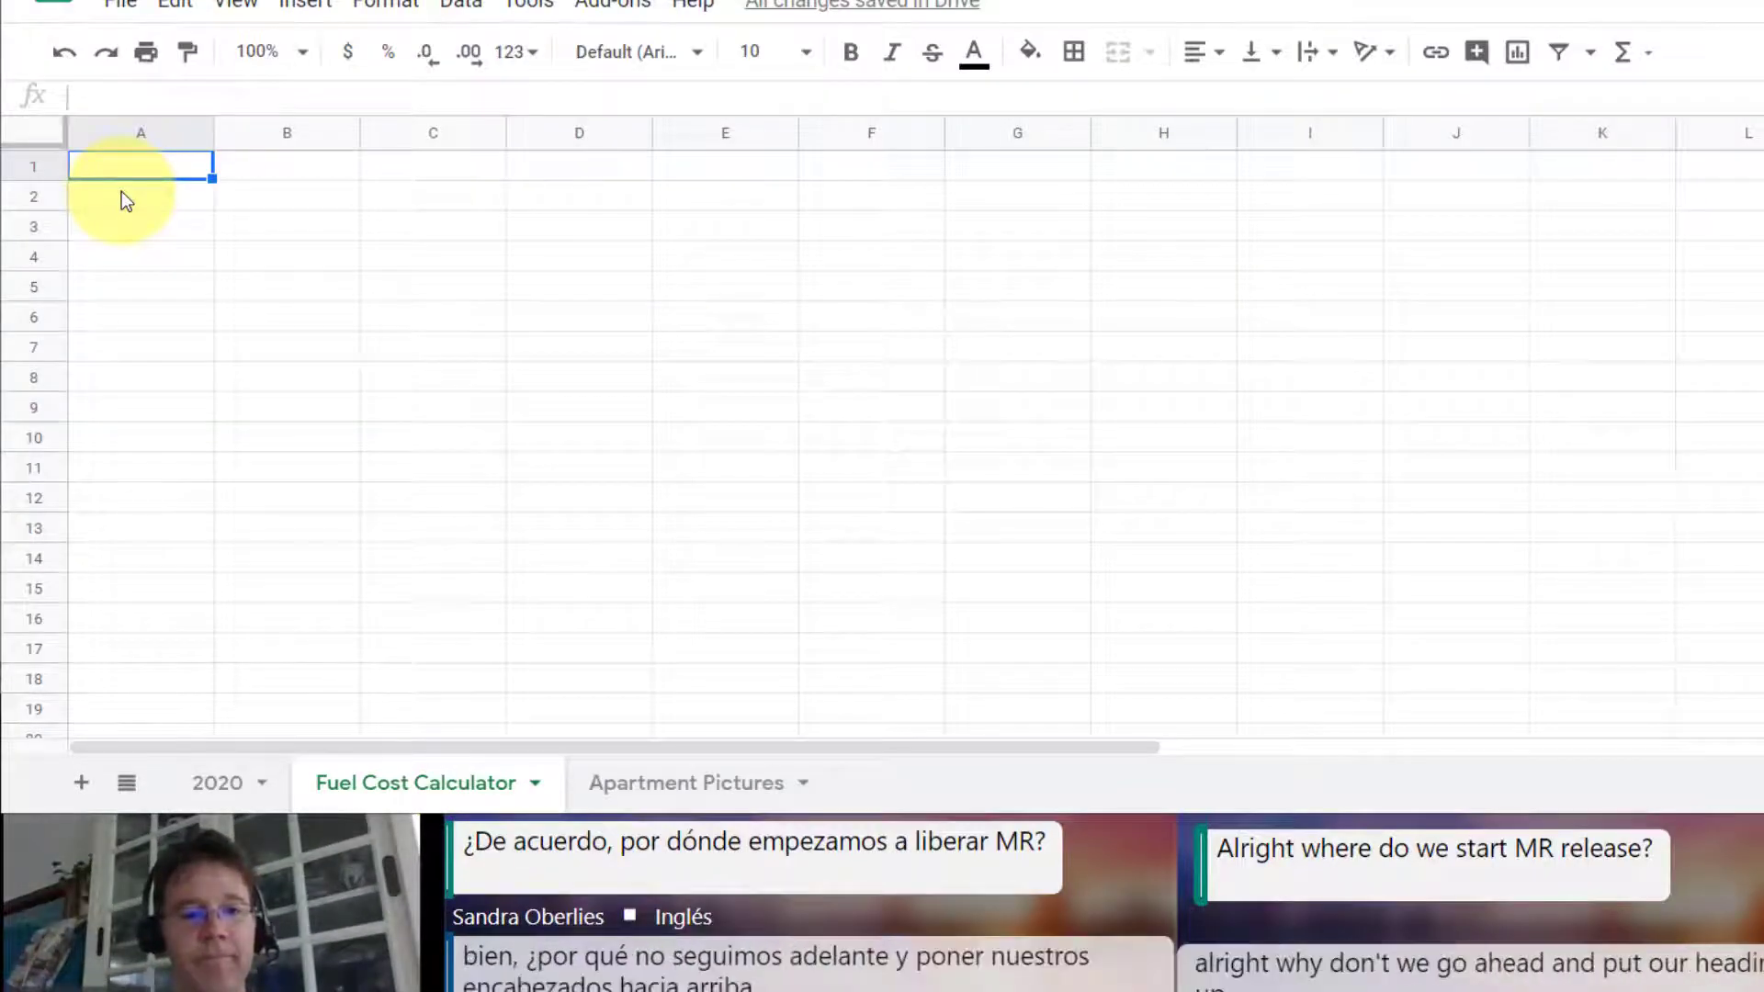
pyautogui.write('Fuel Calculator')
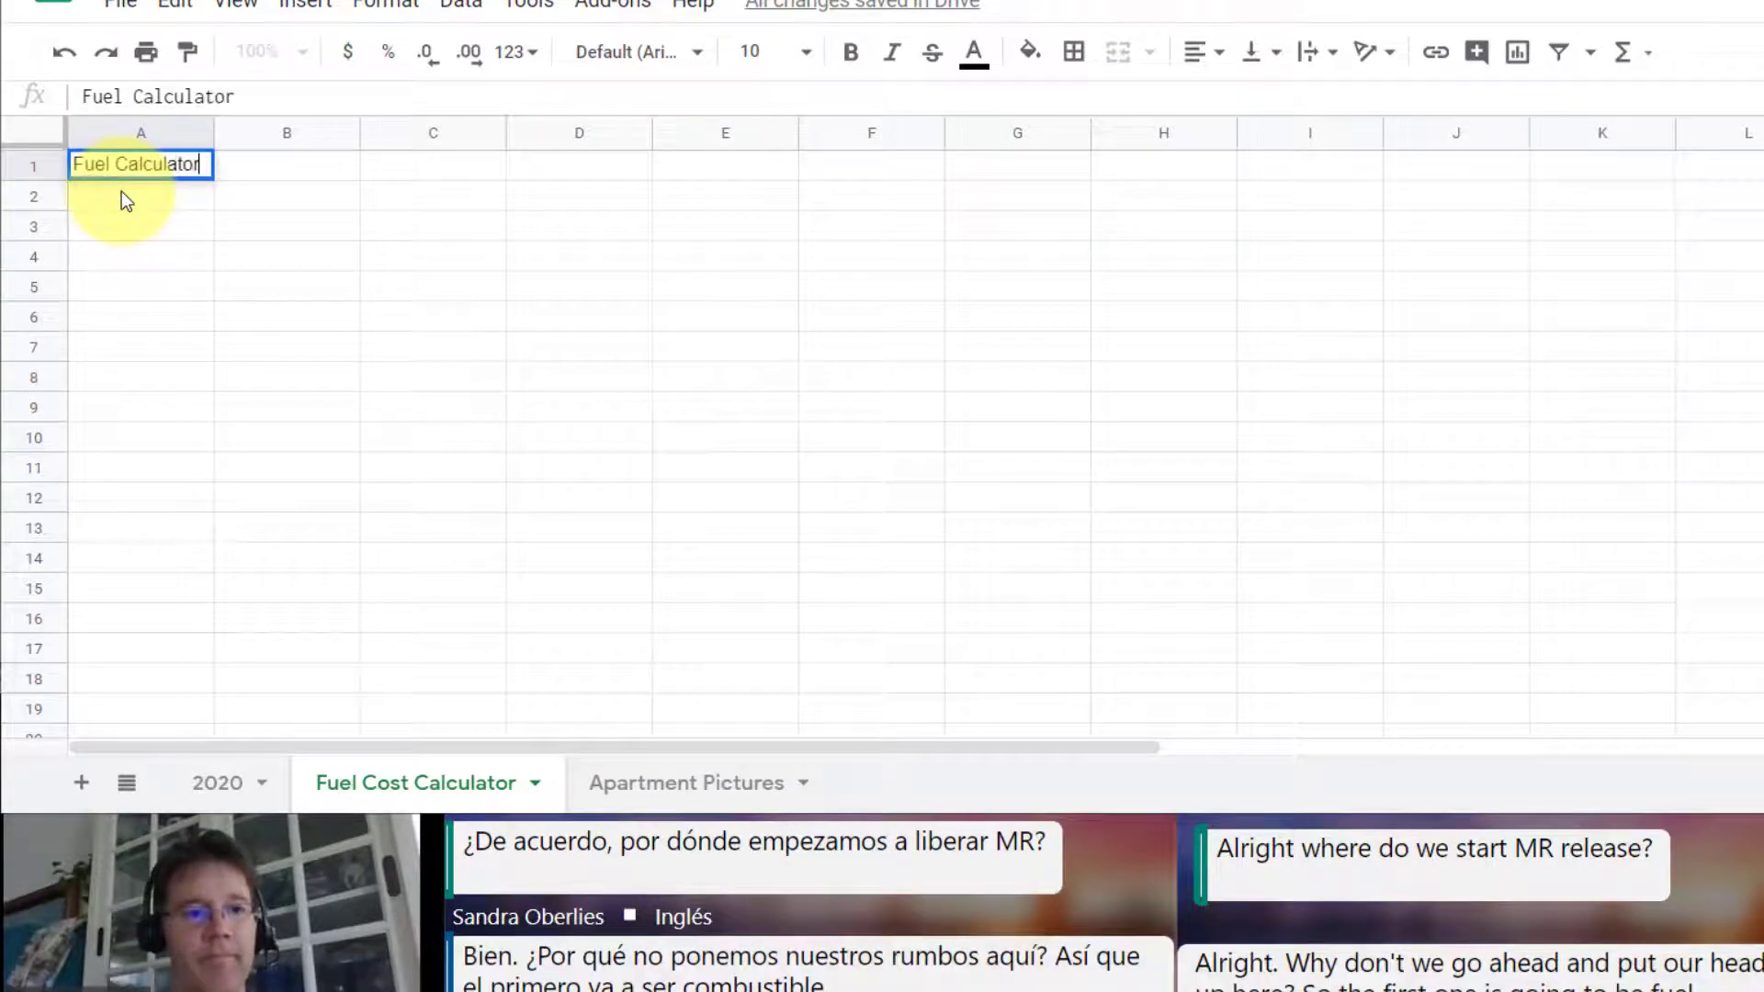
pyautogui.press('Return')
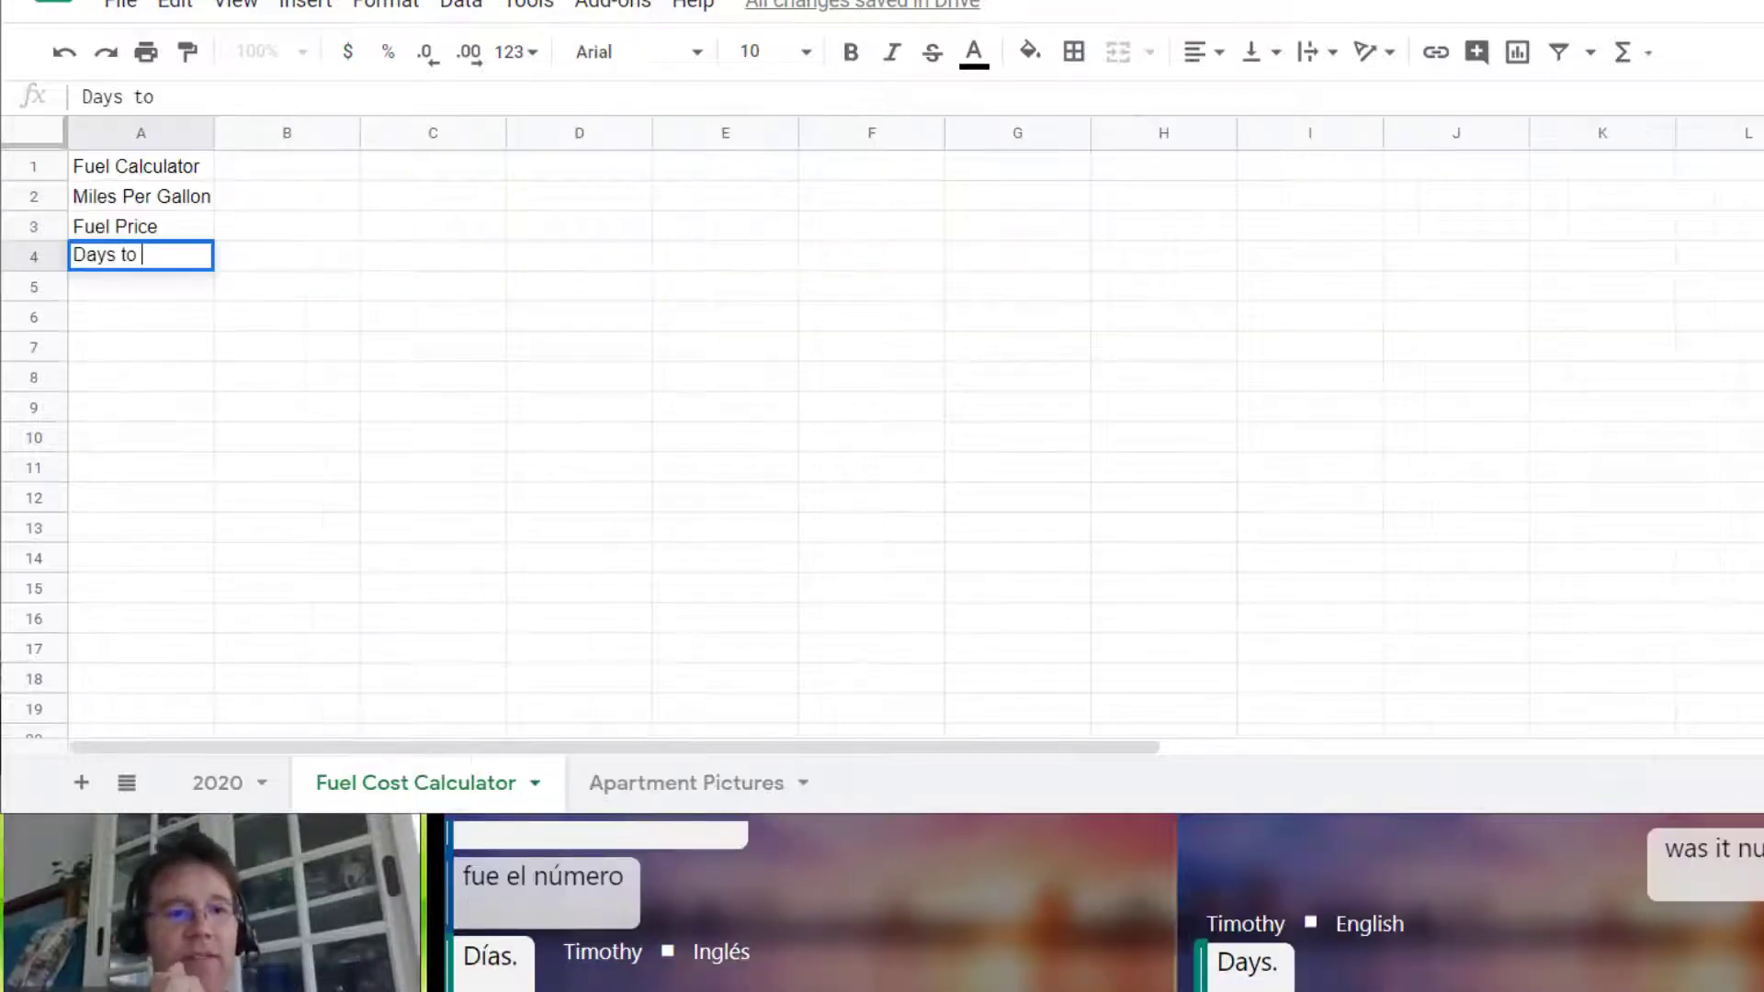
pyautogui.press('BackSpace')
pyautogui.write('er week to work')
pyautogui.press('Return')
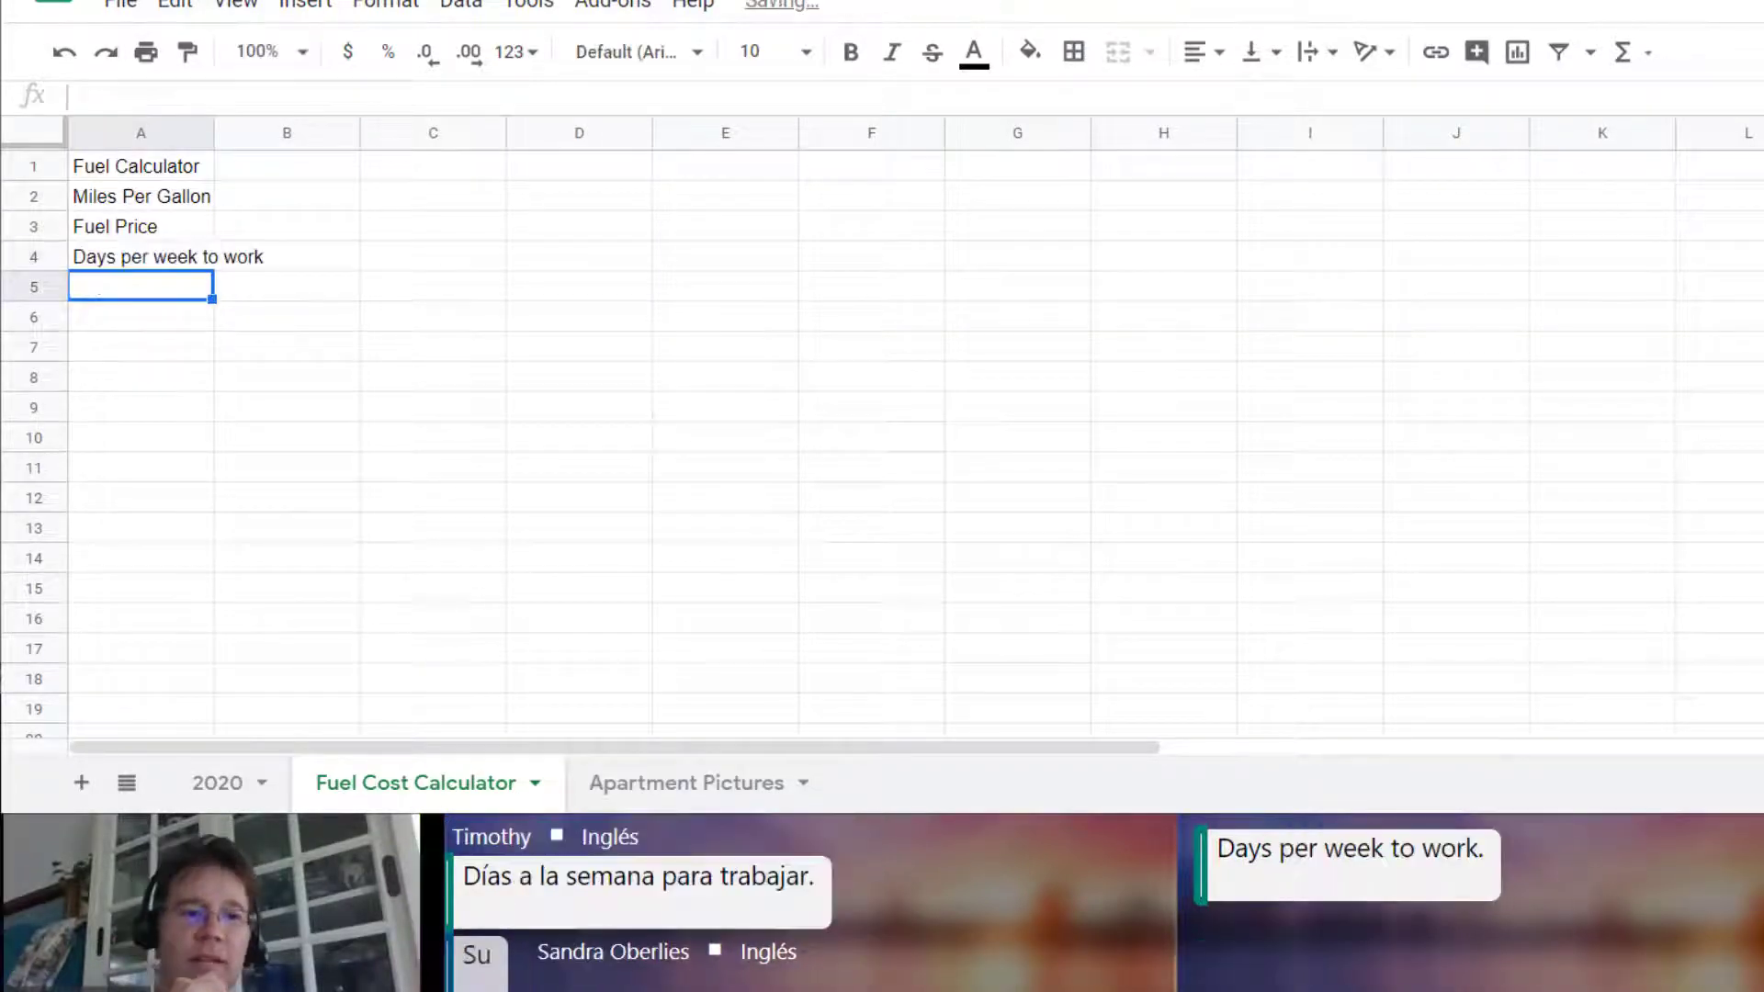
# Step: Enter Round trip mileage to work, Other trips mileage and Gasoline Cost in A5:A7, and fit column A's width to its labels
pyautogui.write('Round trip mileage to work')
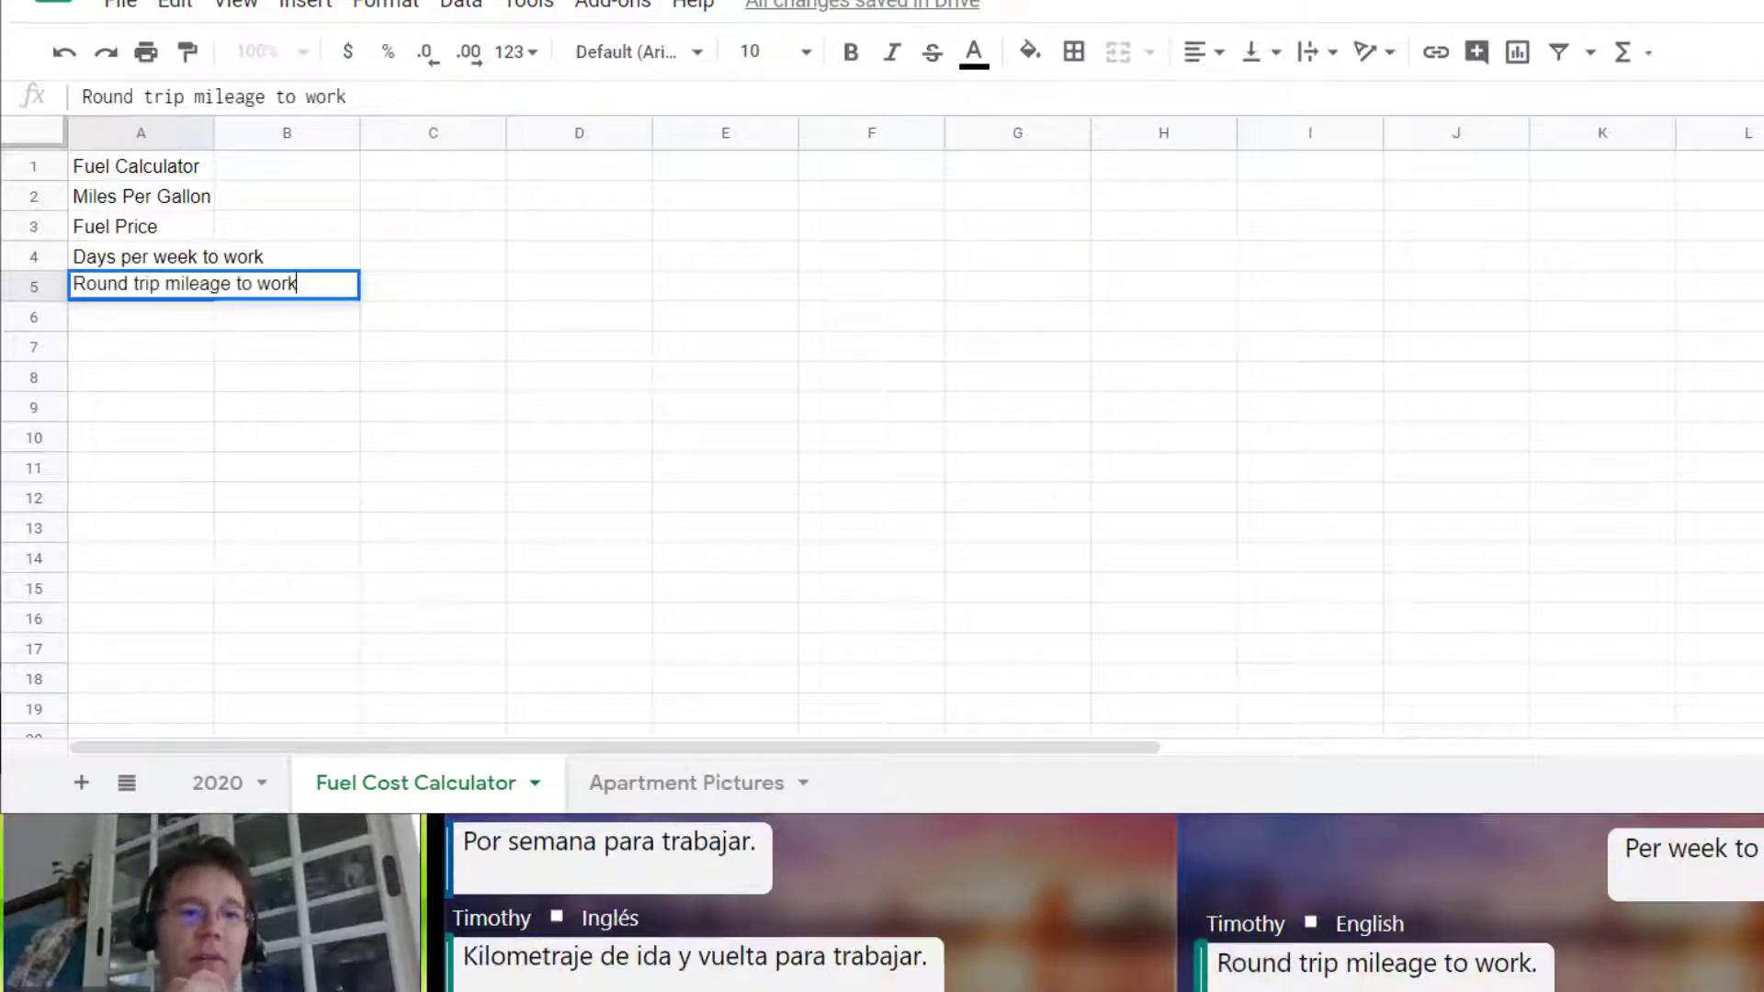
pyautogui.press('Return')
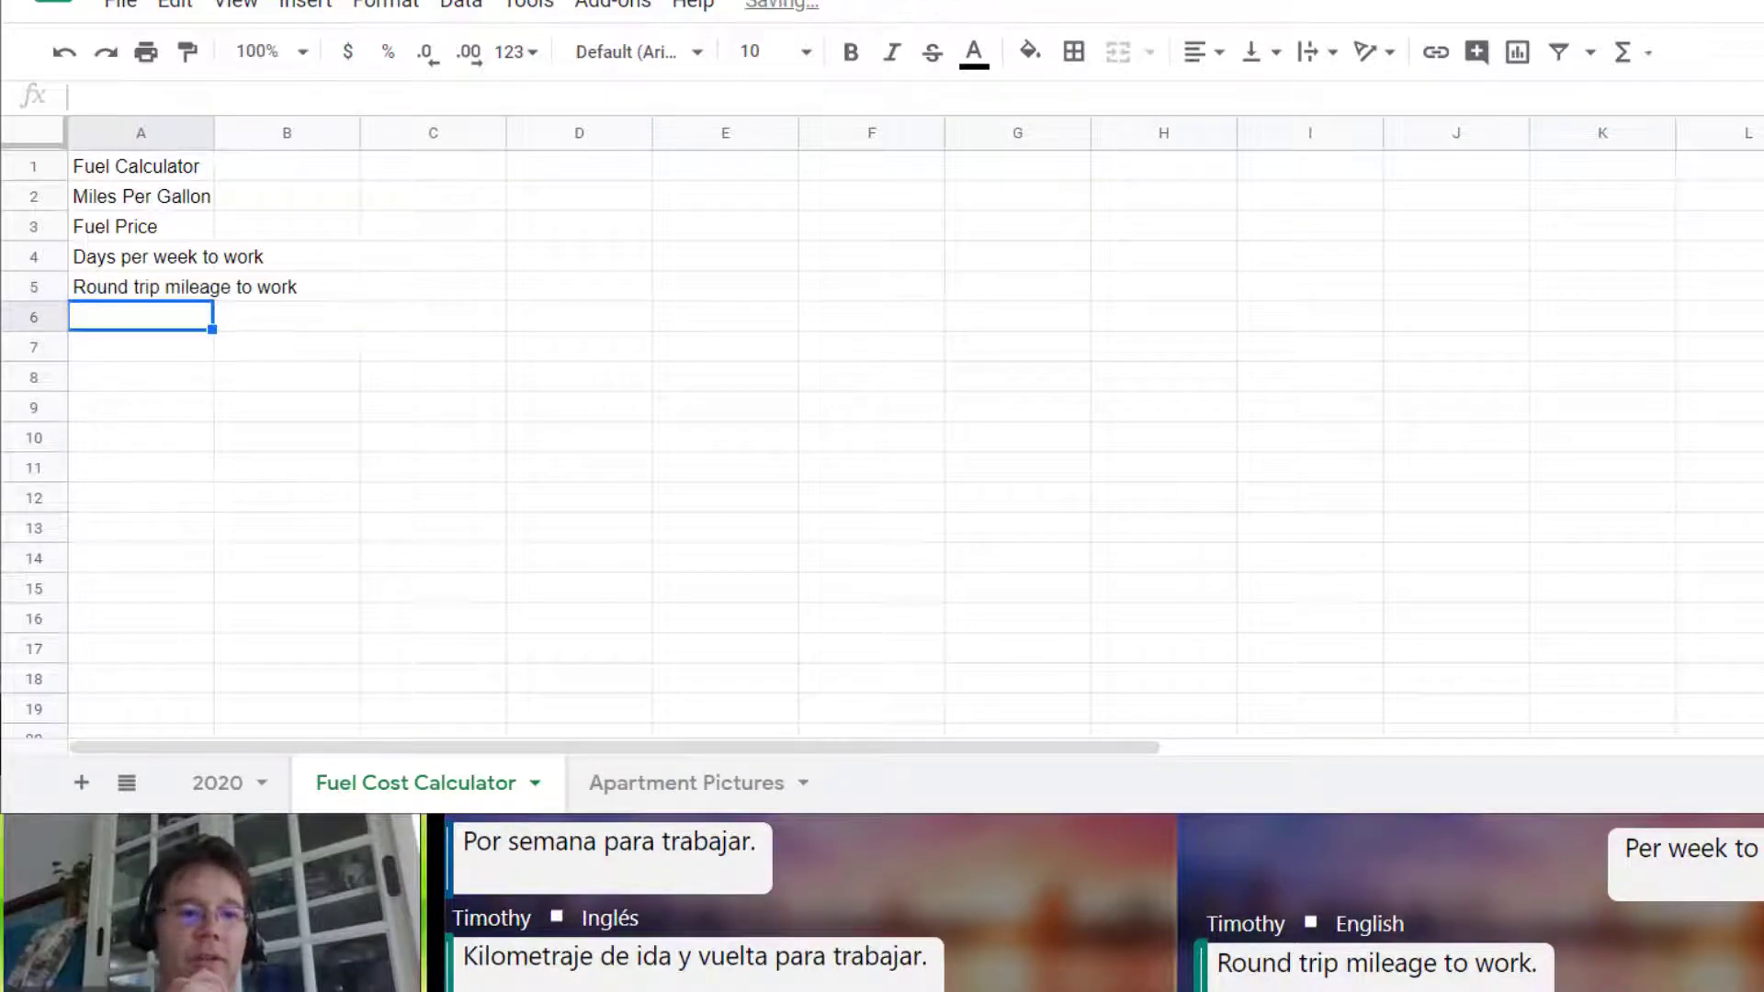
pyautogui.write('Other trips milea')
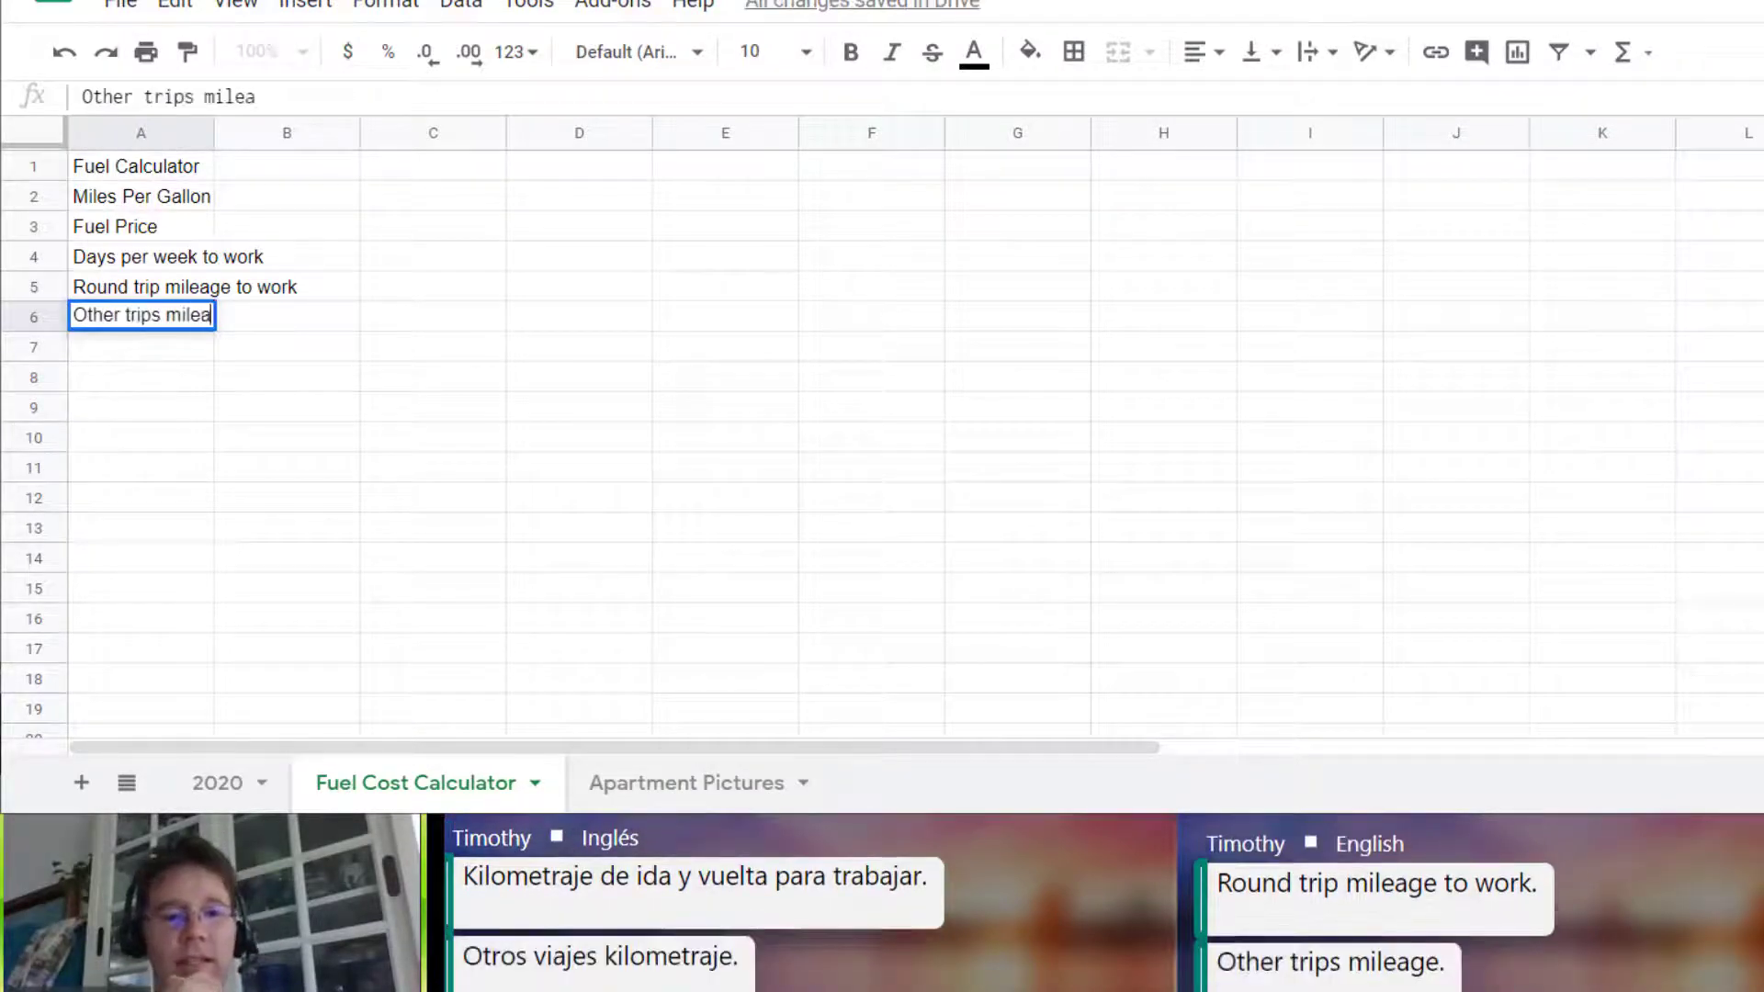
pyautogui.write('ge')
pyautogui.press('Return')
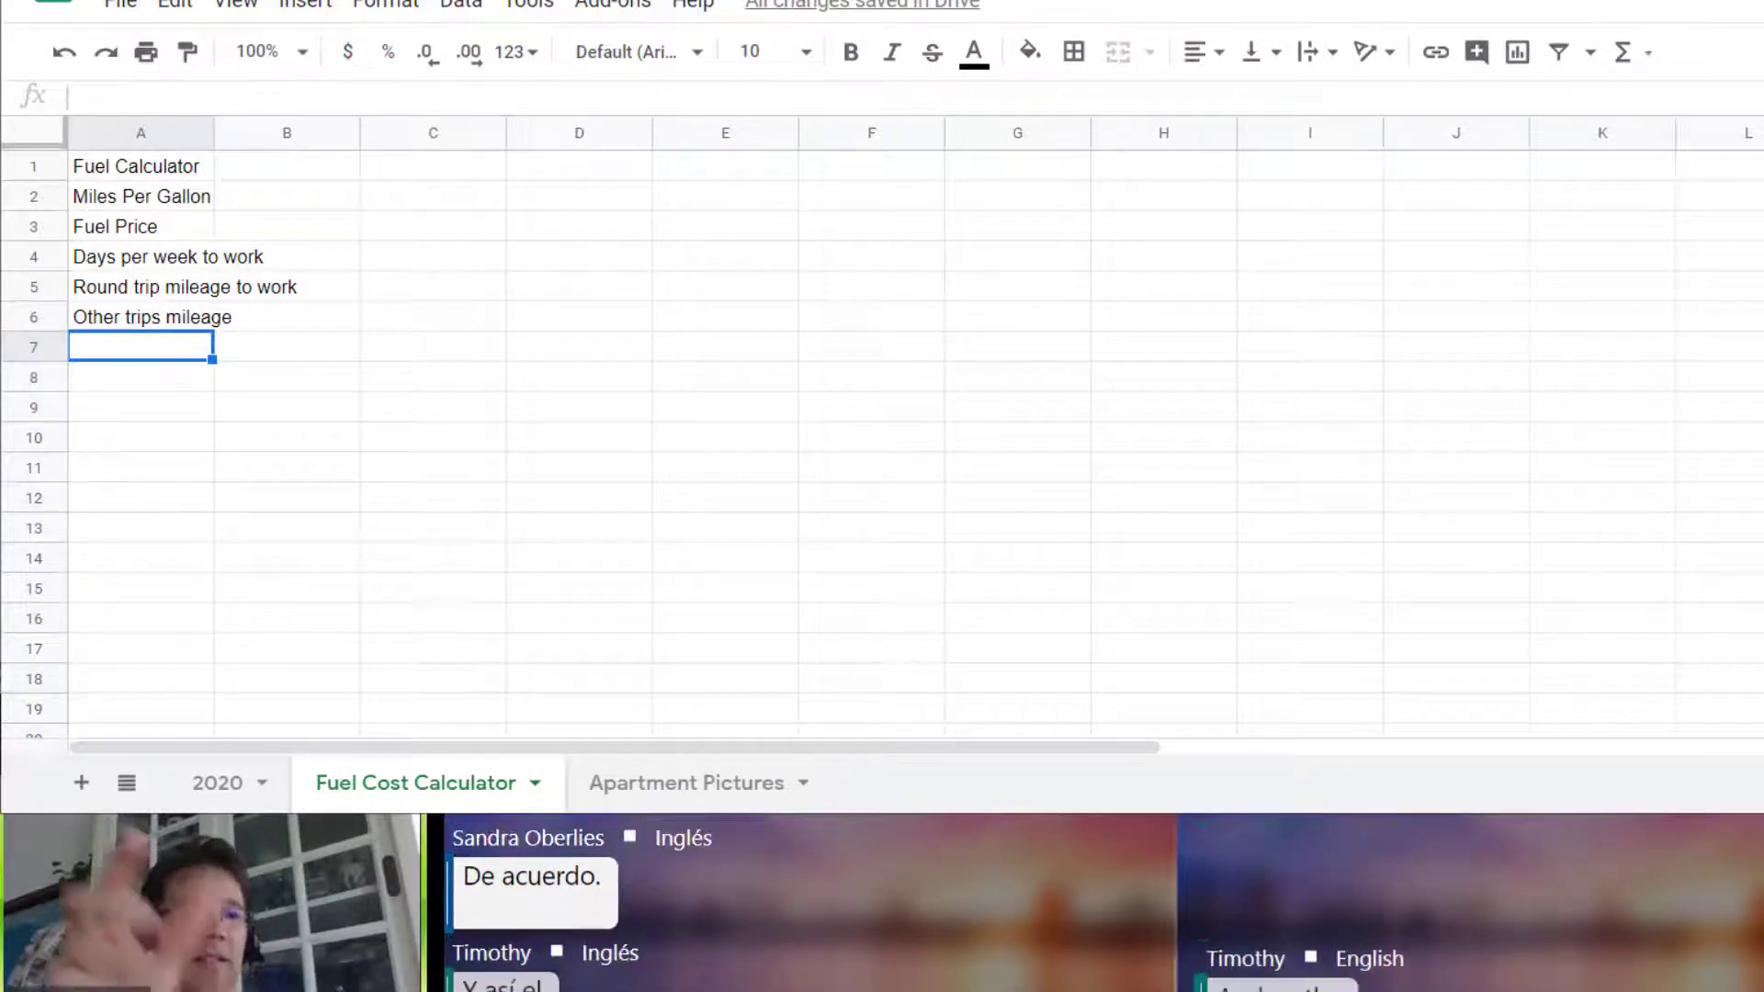
pyautogui.write('Ga')
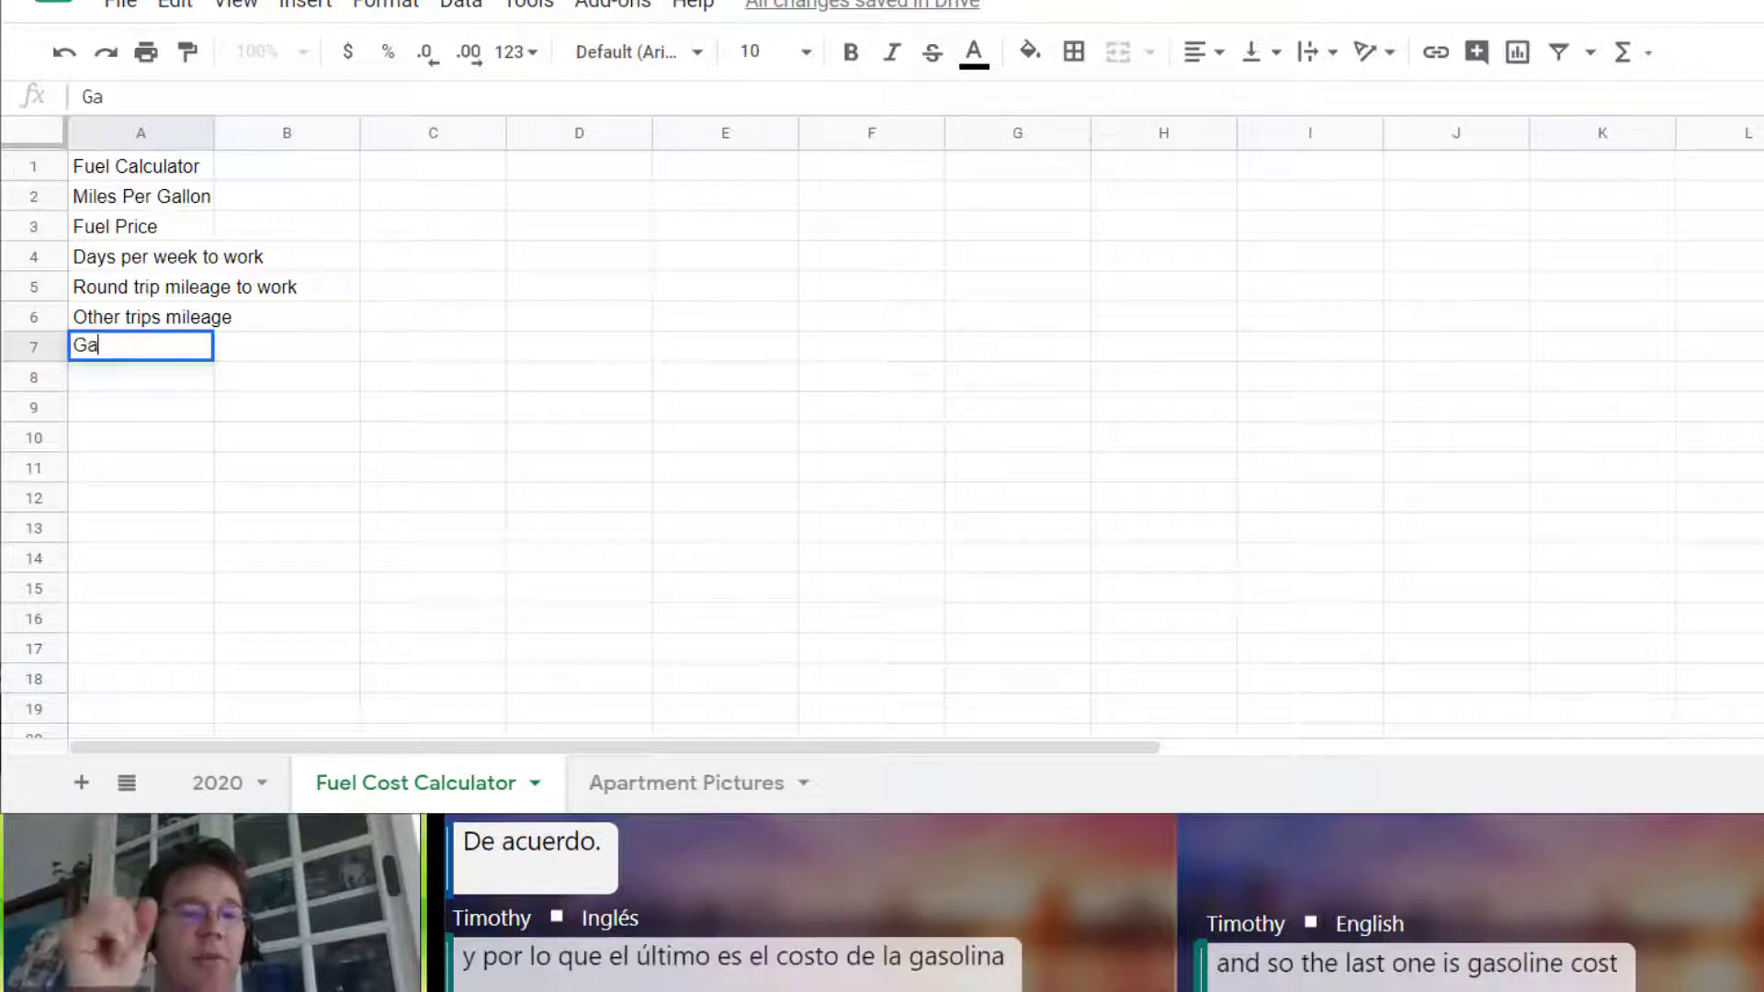
pyautogui.write('soline Cost')
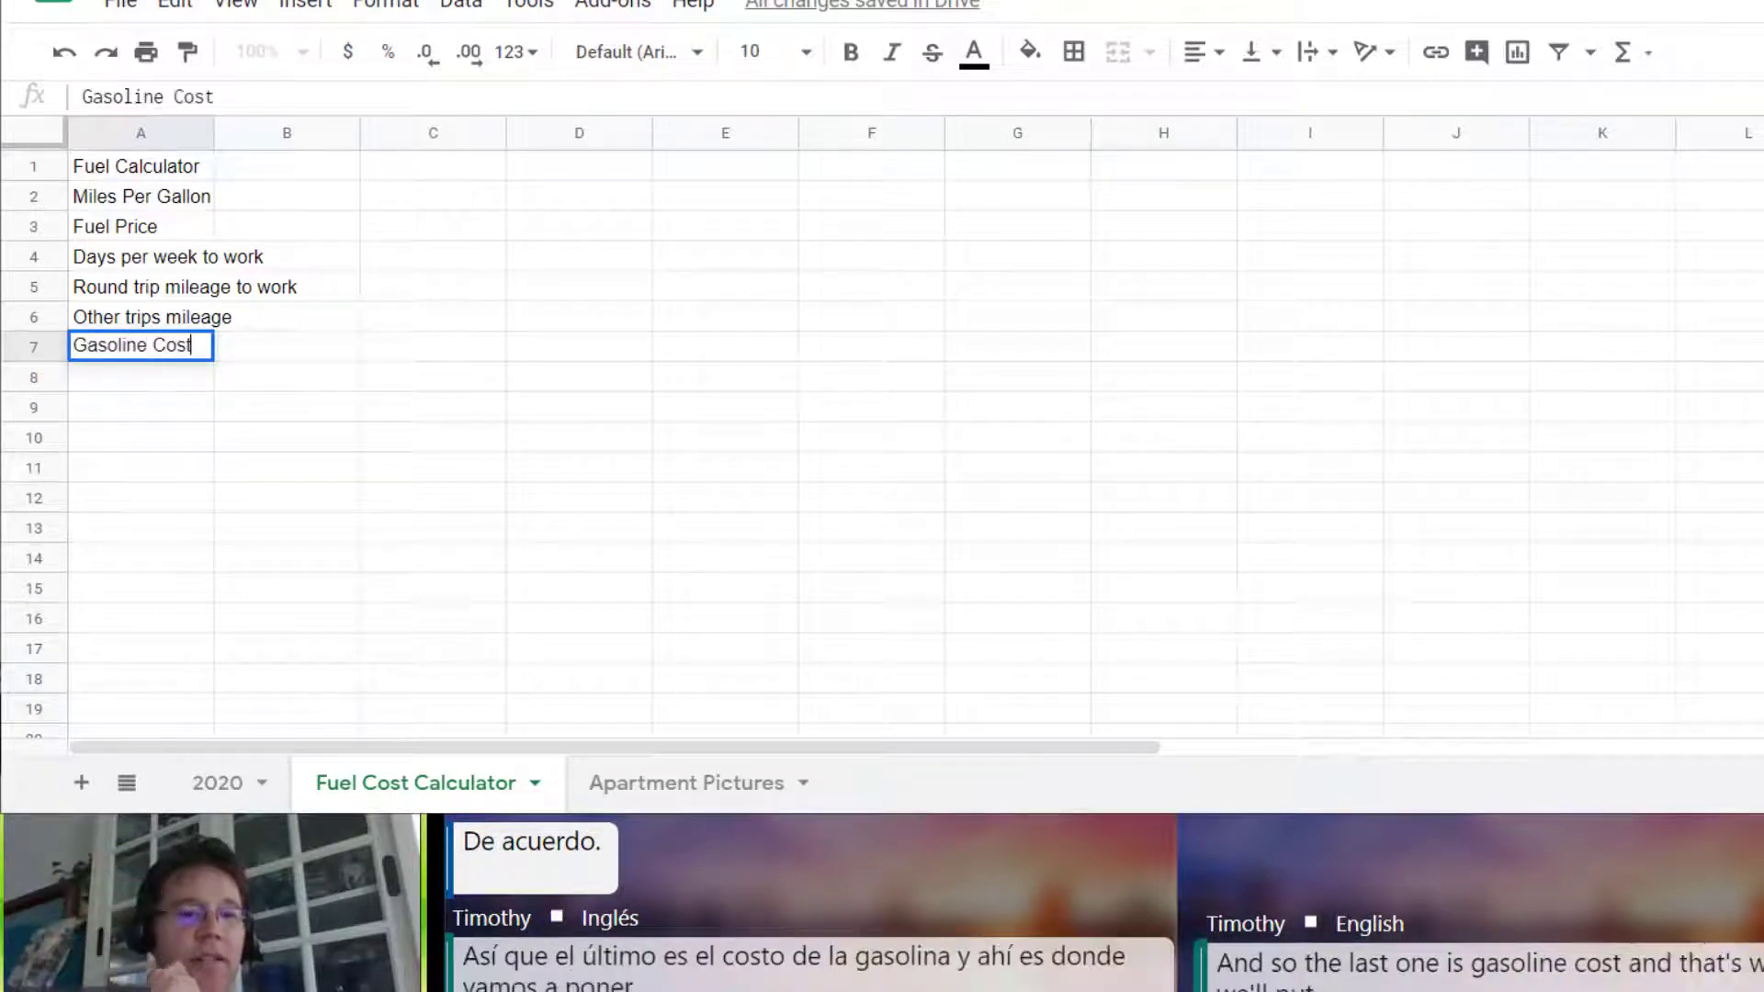
pyautogui.press('Tab')
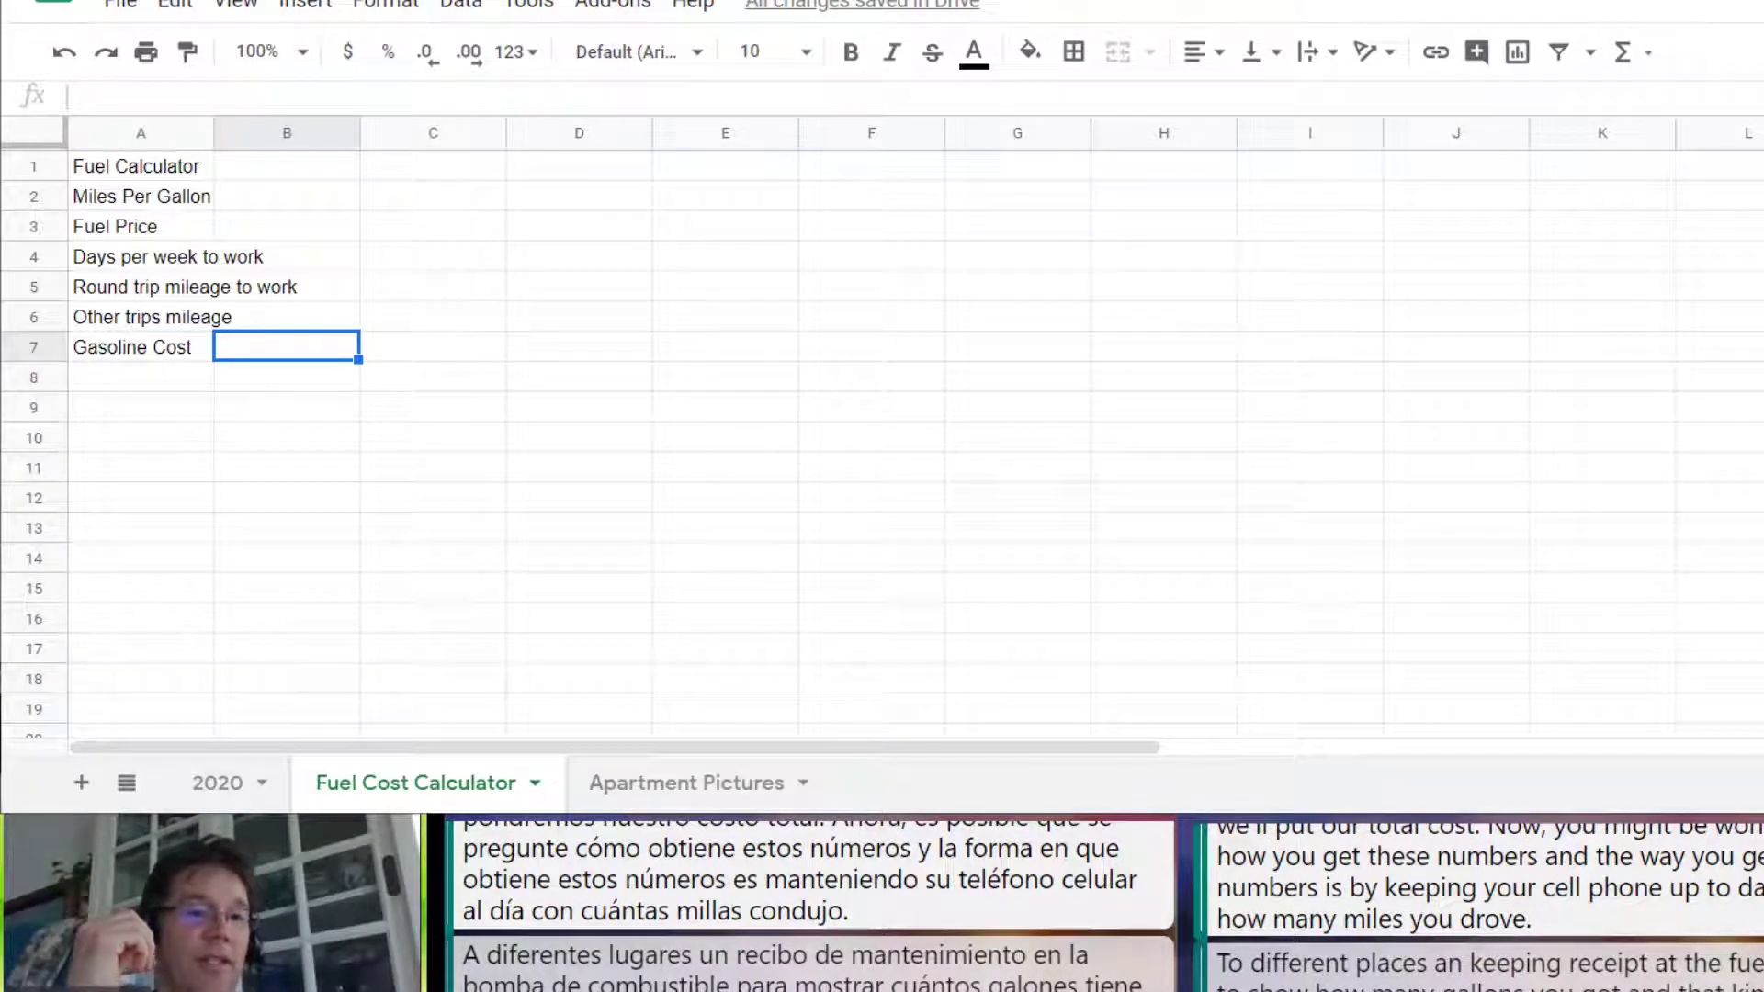
pyautogui.doubleClick(210, 130)
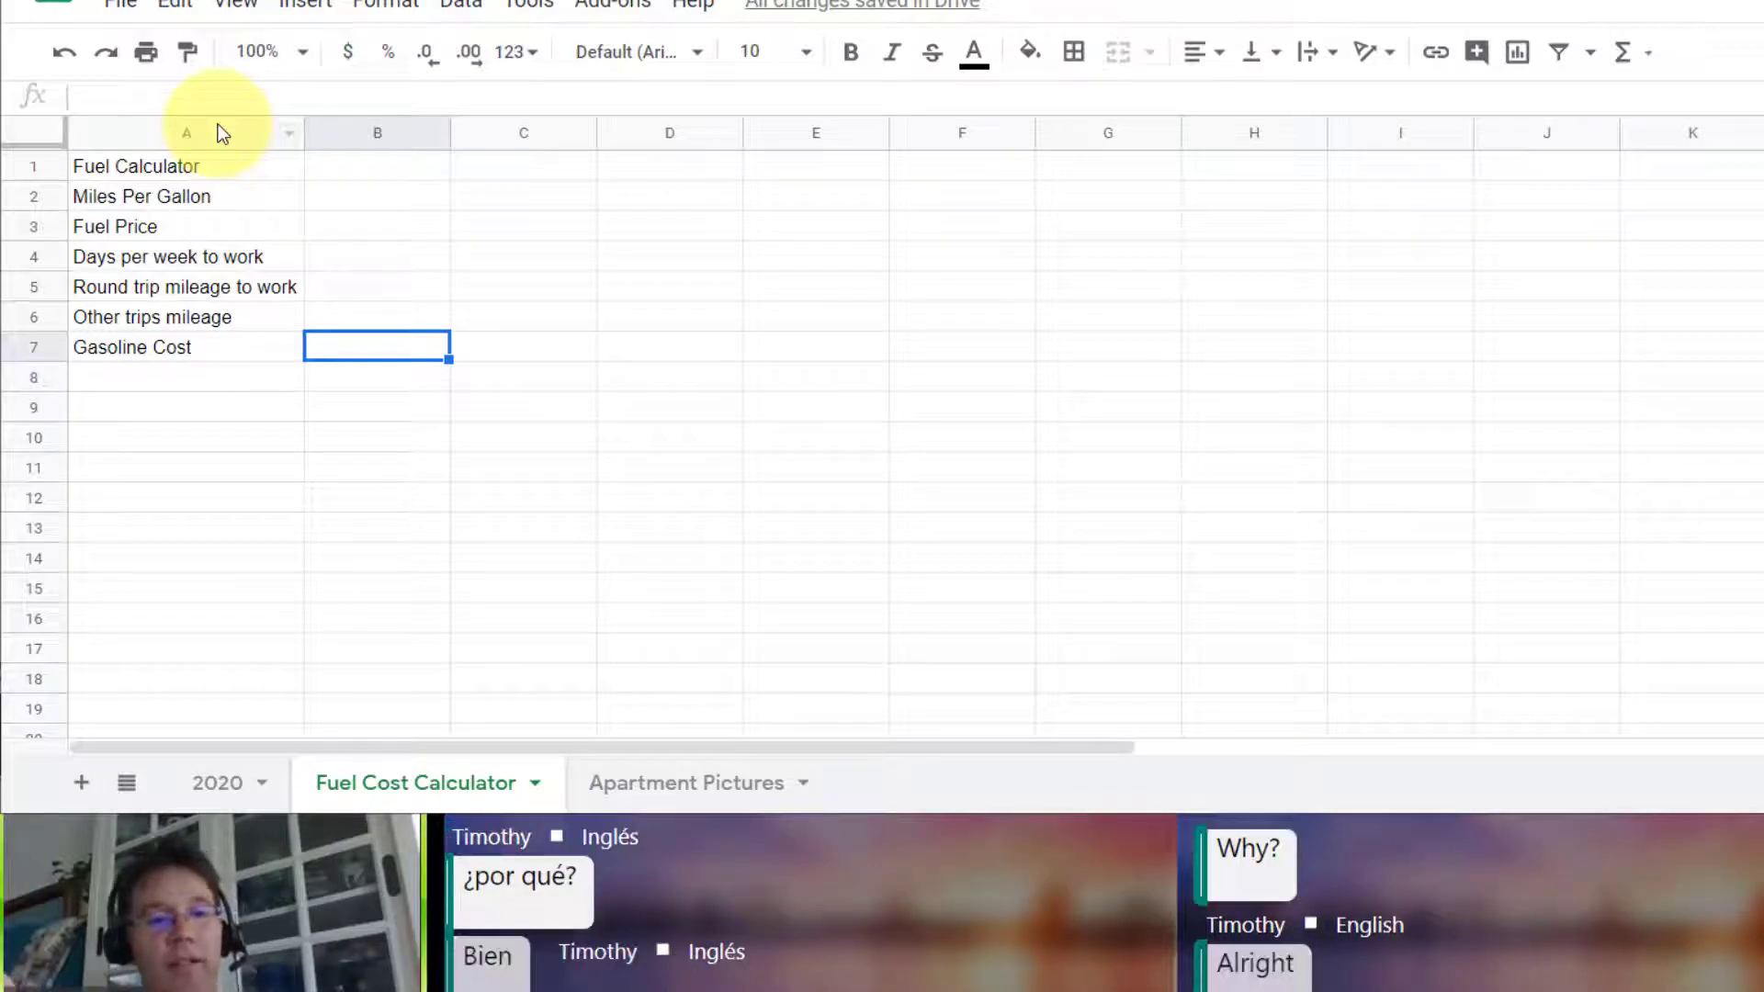
# Step: Enter 20 for Miles Per Gallon in B2 and 3.25 for Fuel Price in B3
pyautogui.click(339, 191)
pyautogui.write('20')
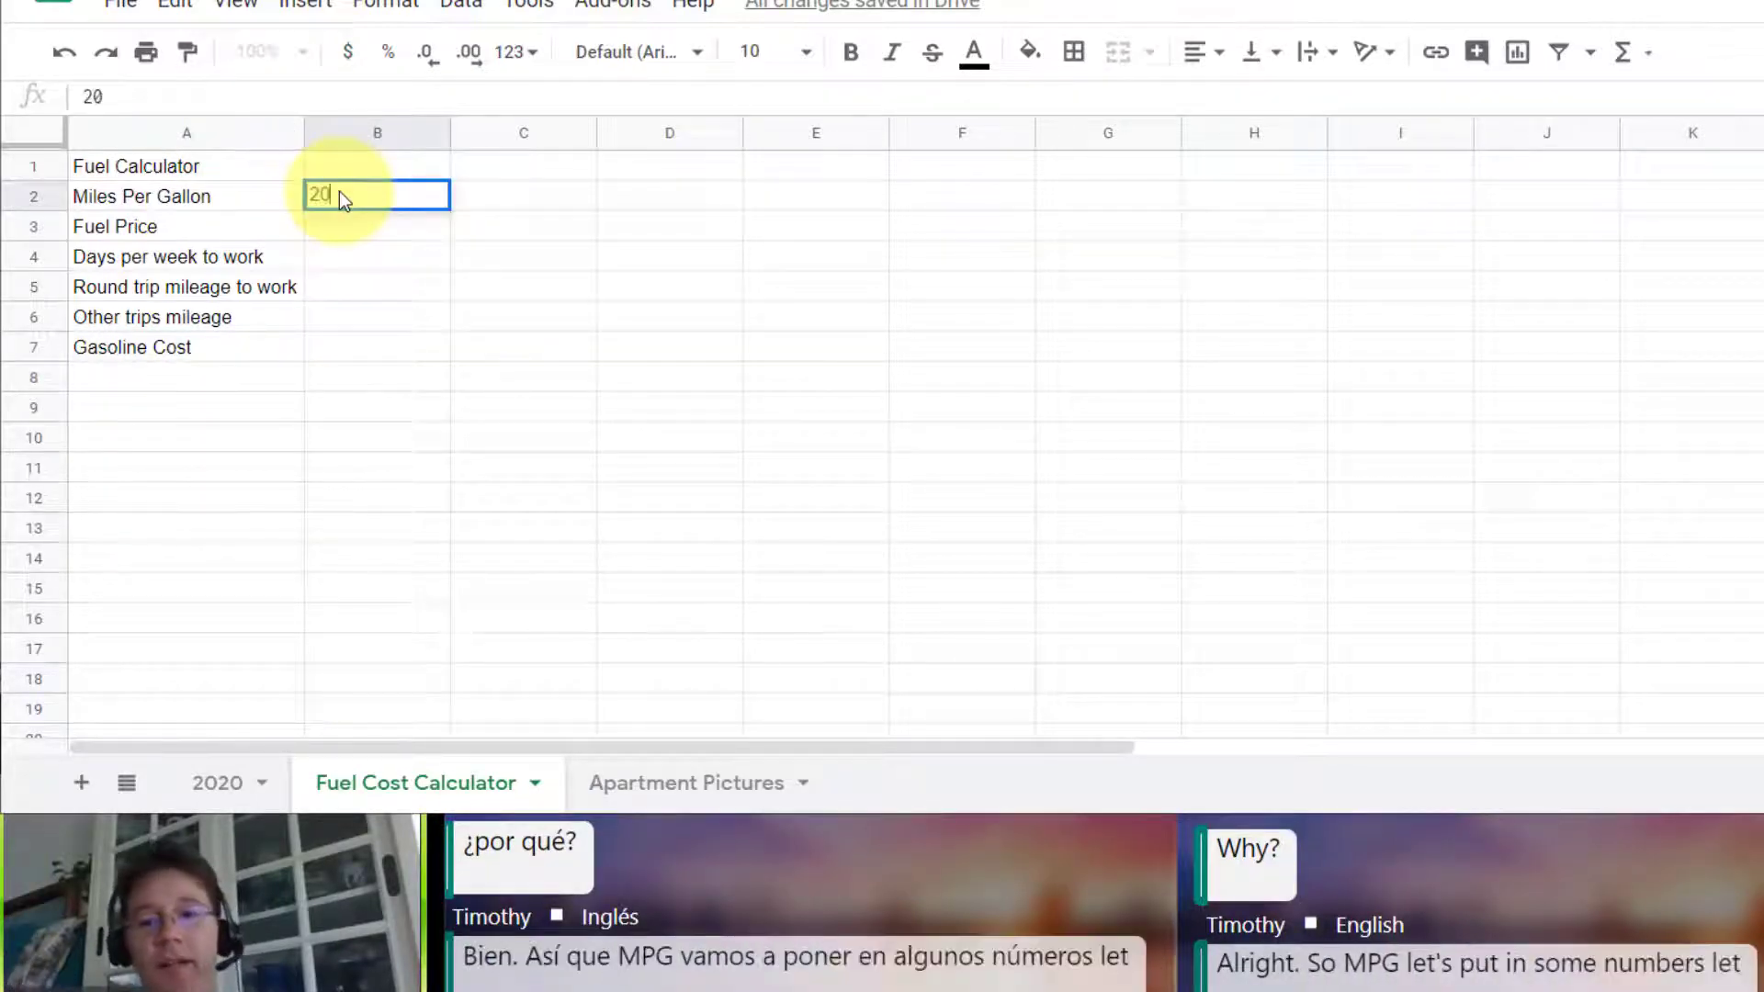
pyautogui.press('Return')
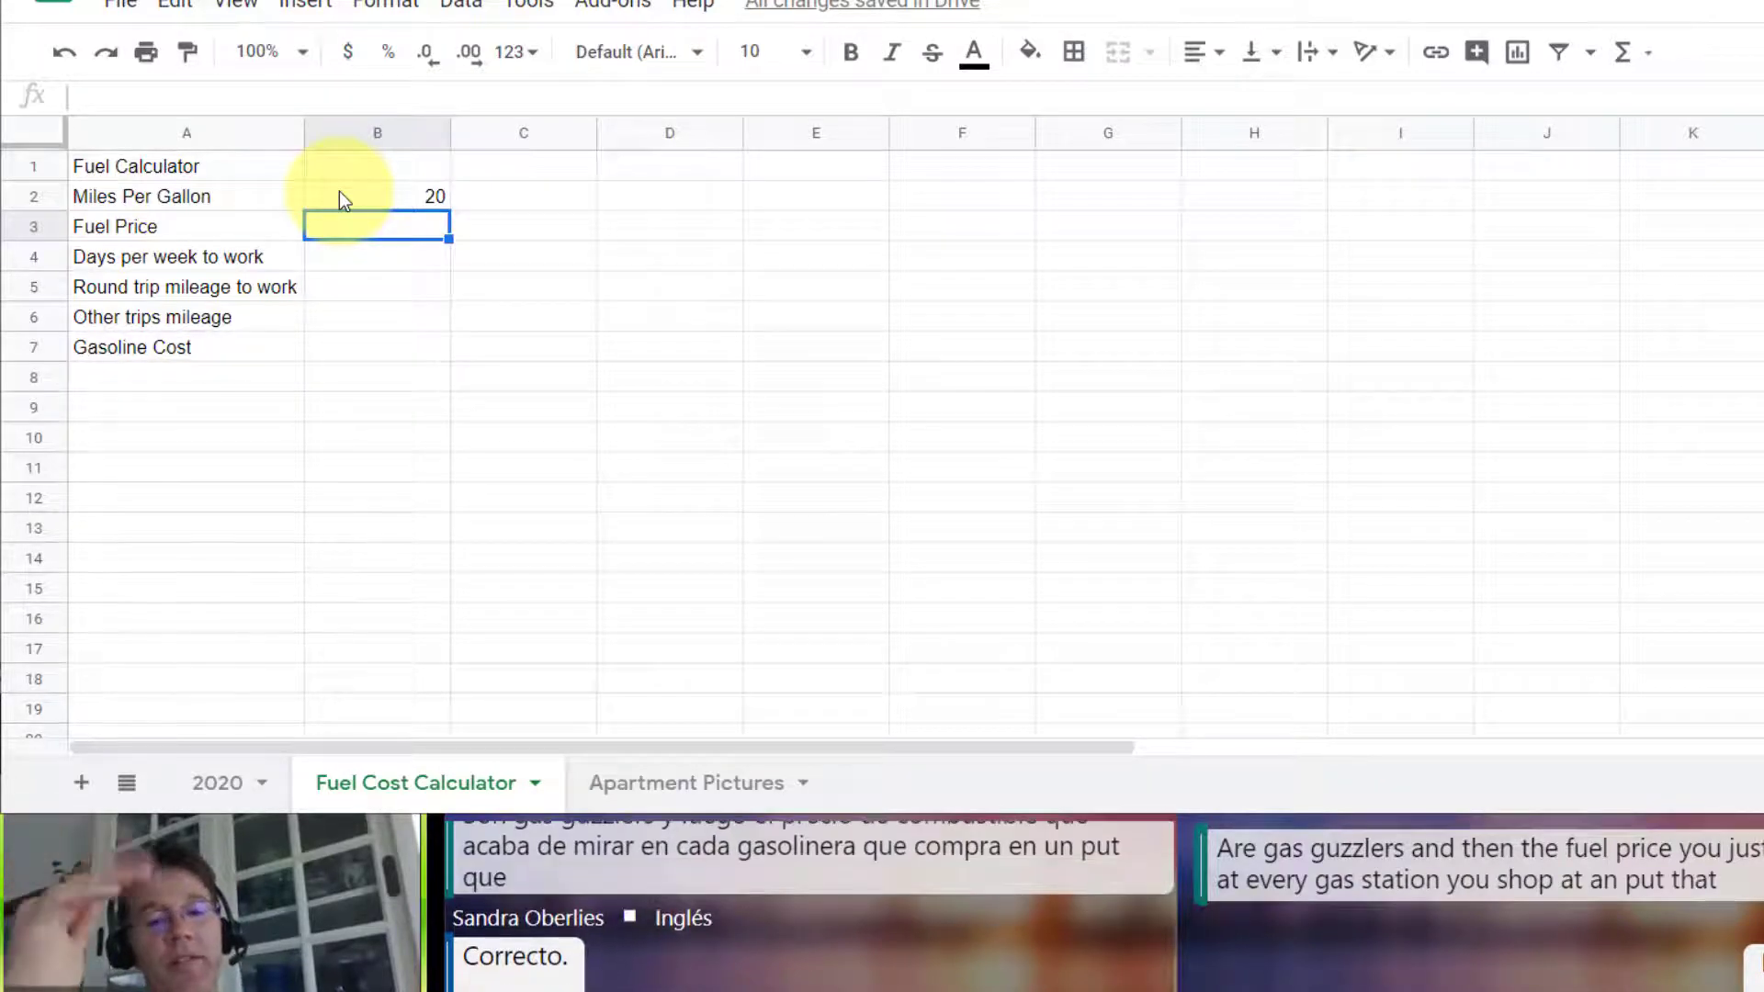
pyautogui.write('3.2')
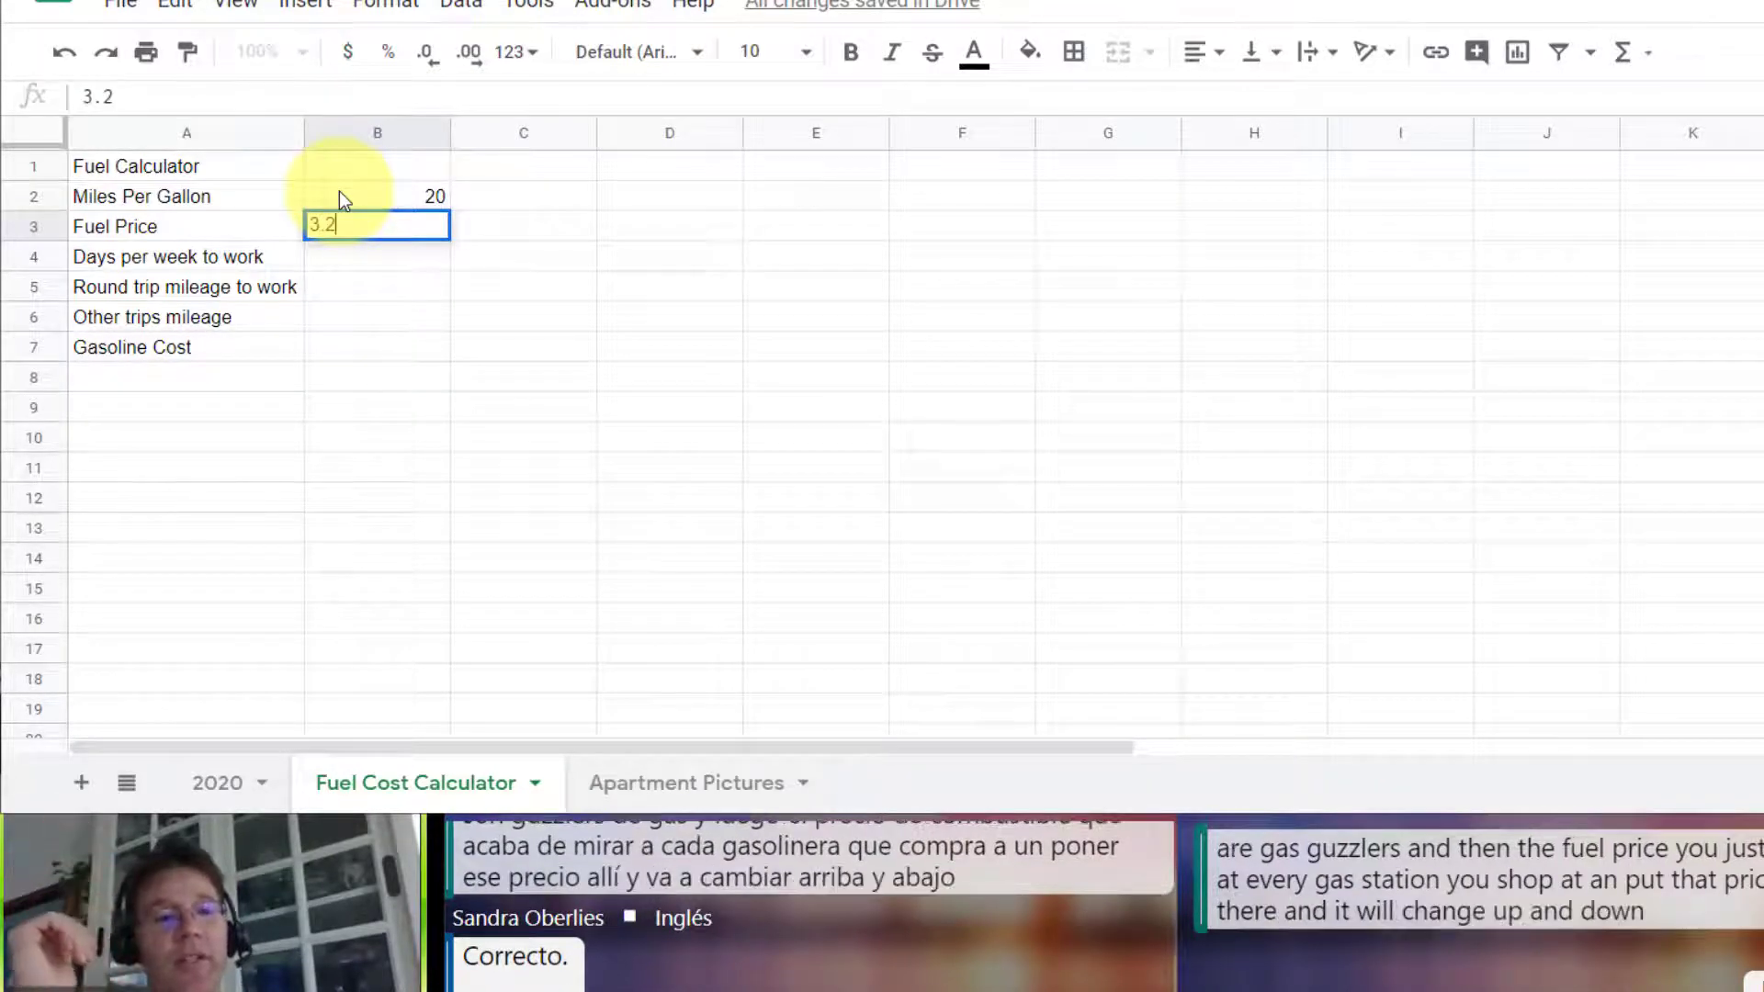
pyautogui.write('5')
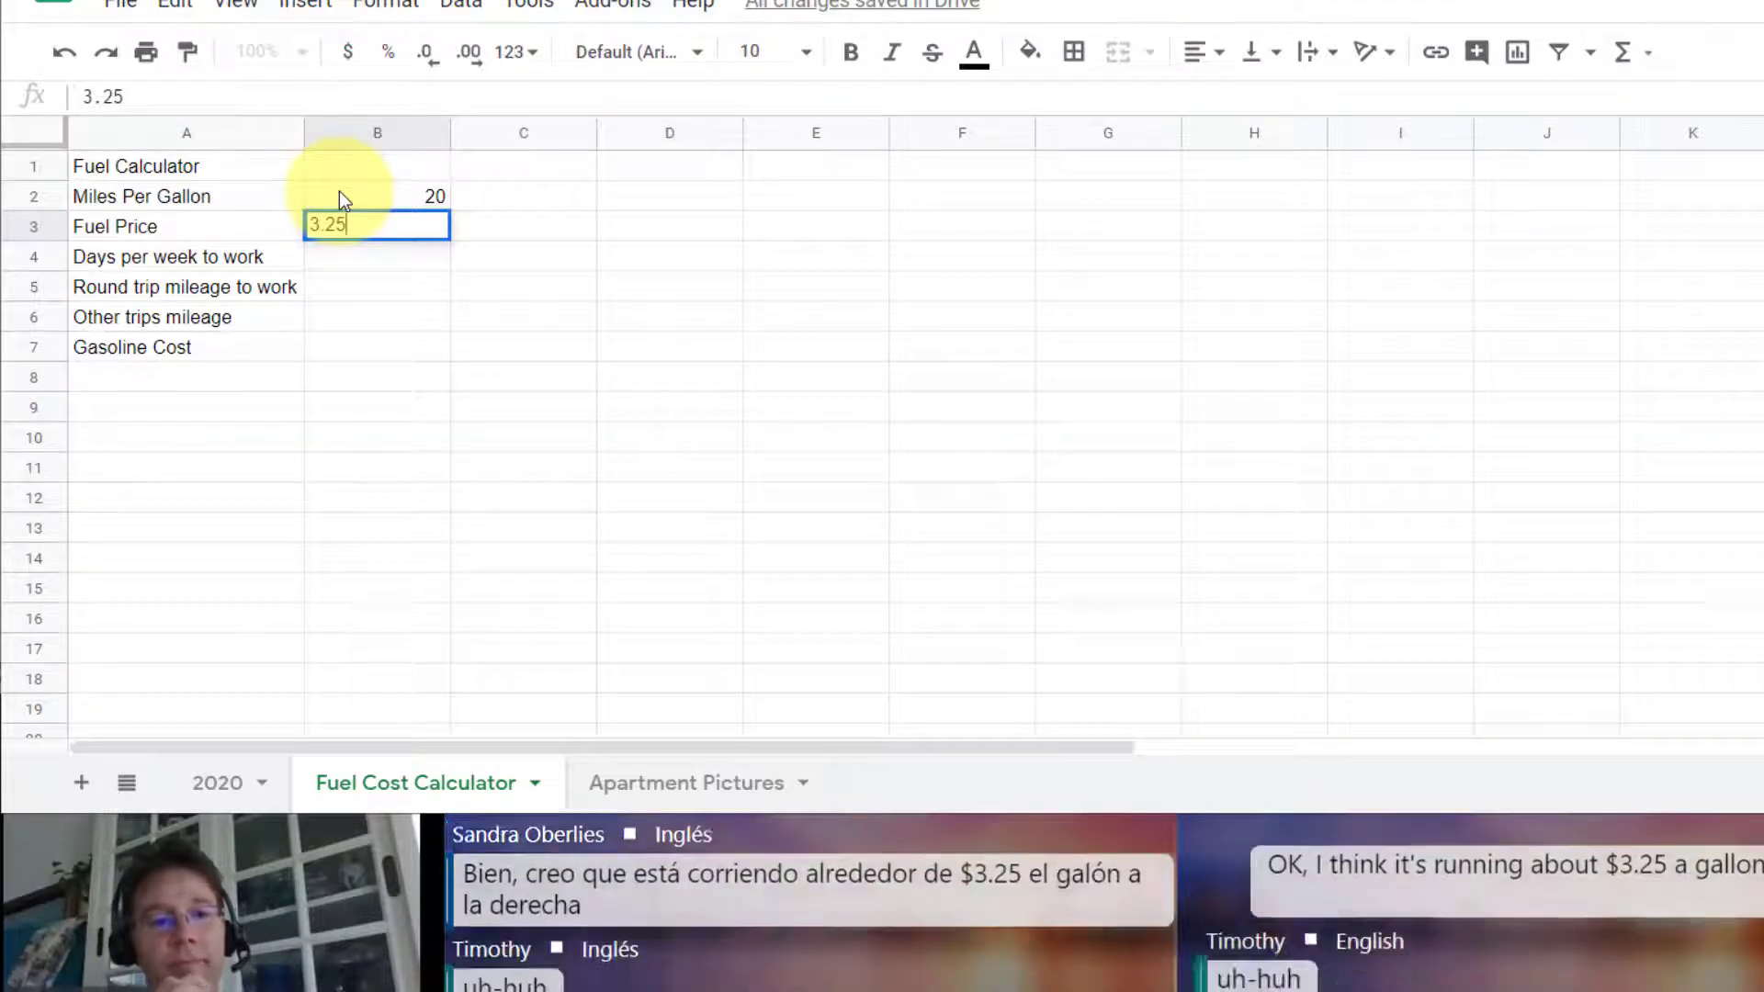
pyautogui.press('Return')
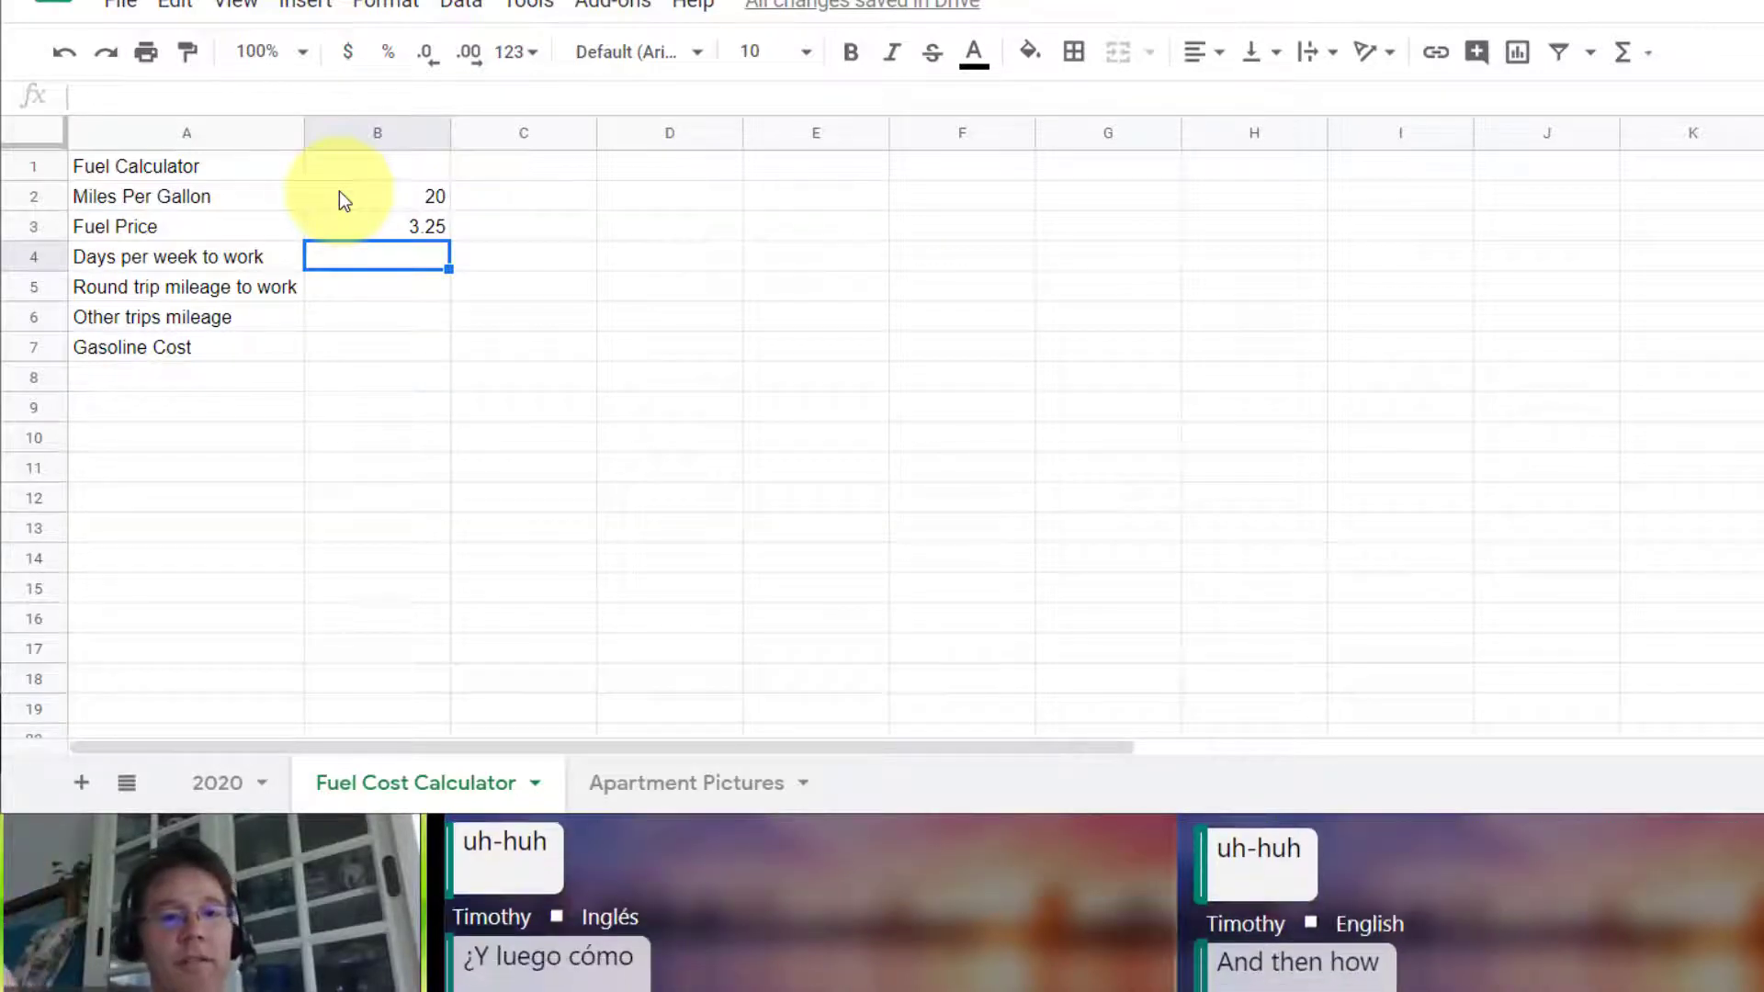
# Step: Enter 5 days per week to work in B4, 40 round trip miles in B5 and 100 other trip miles in B6
pyautogui.write('5')
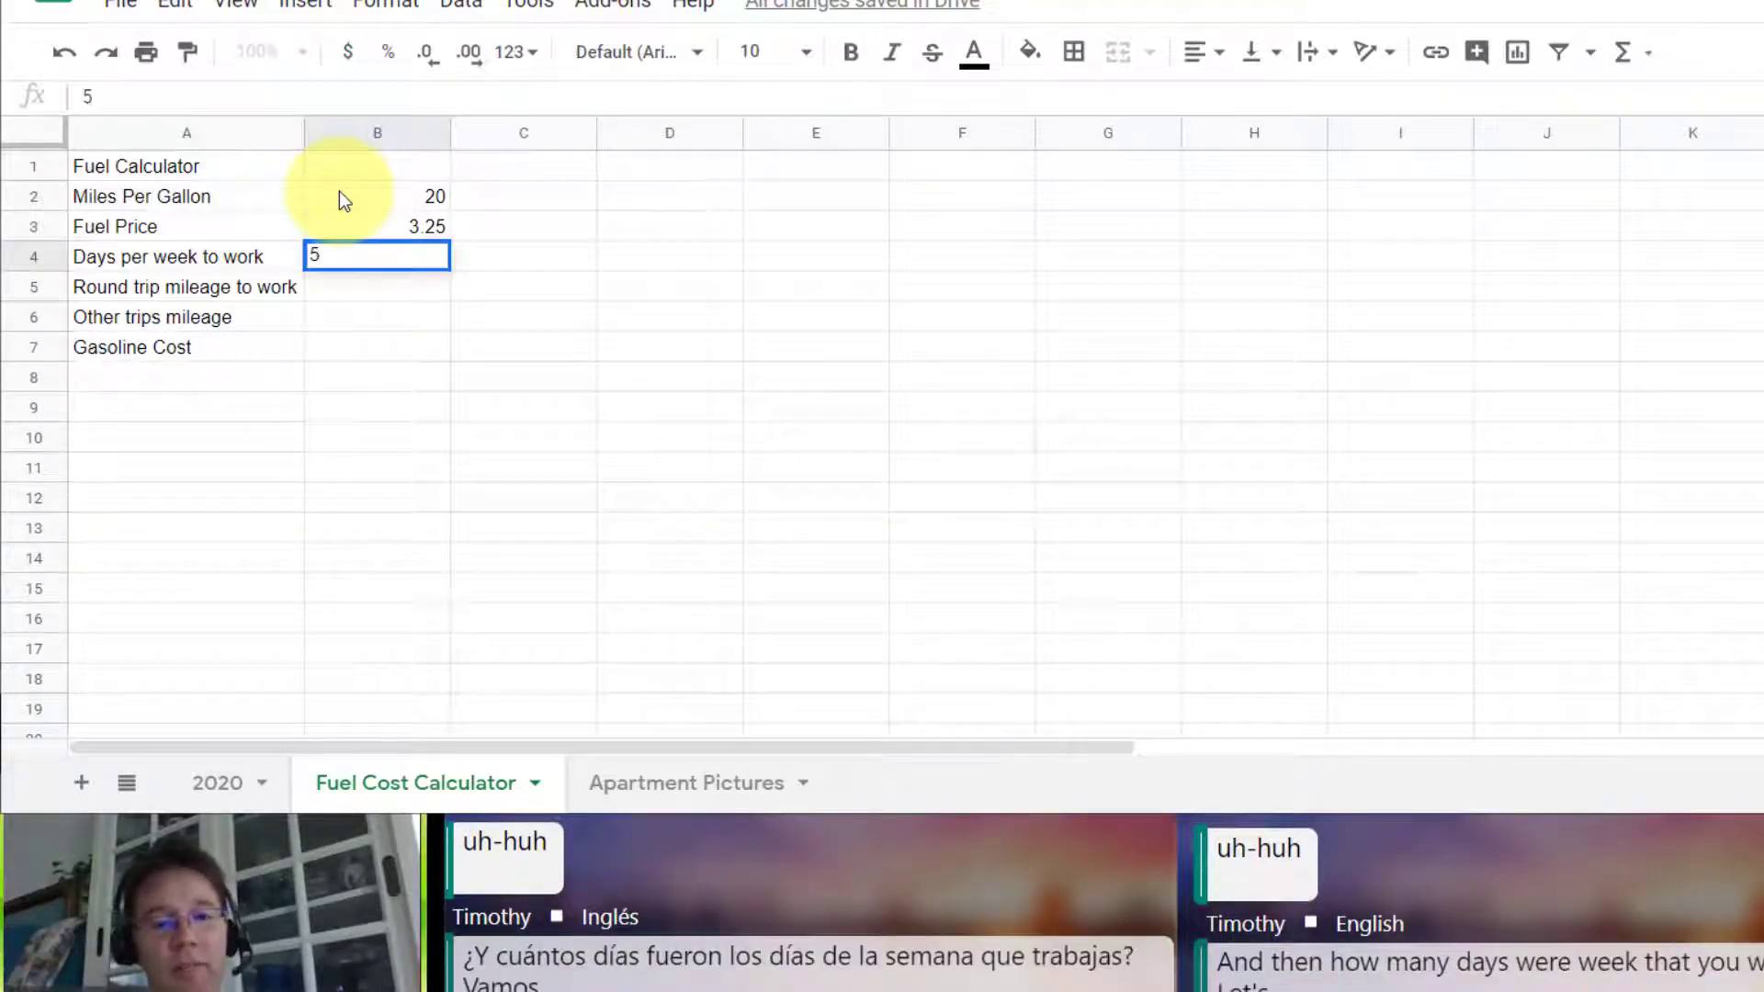
pyautogui.press('Return')
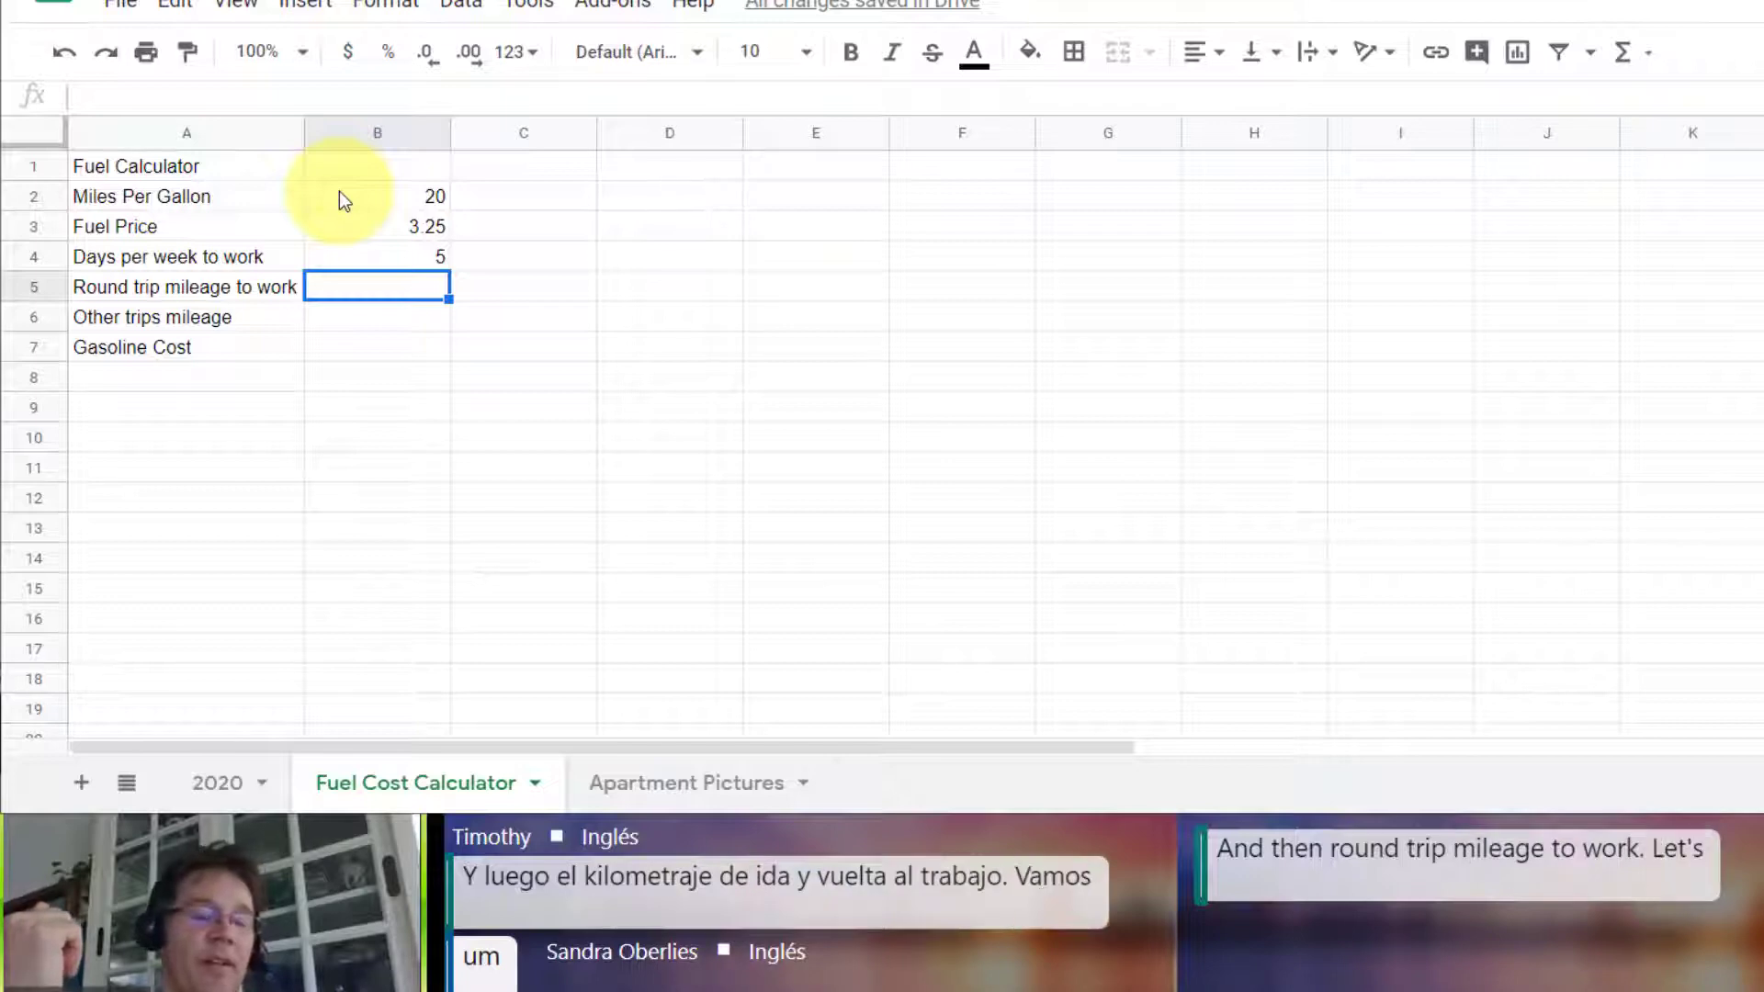
pyautogui.write('40')
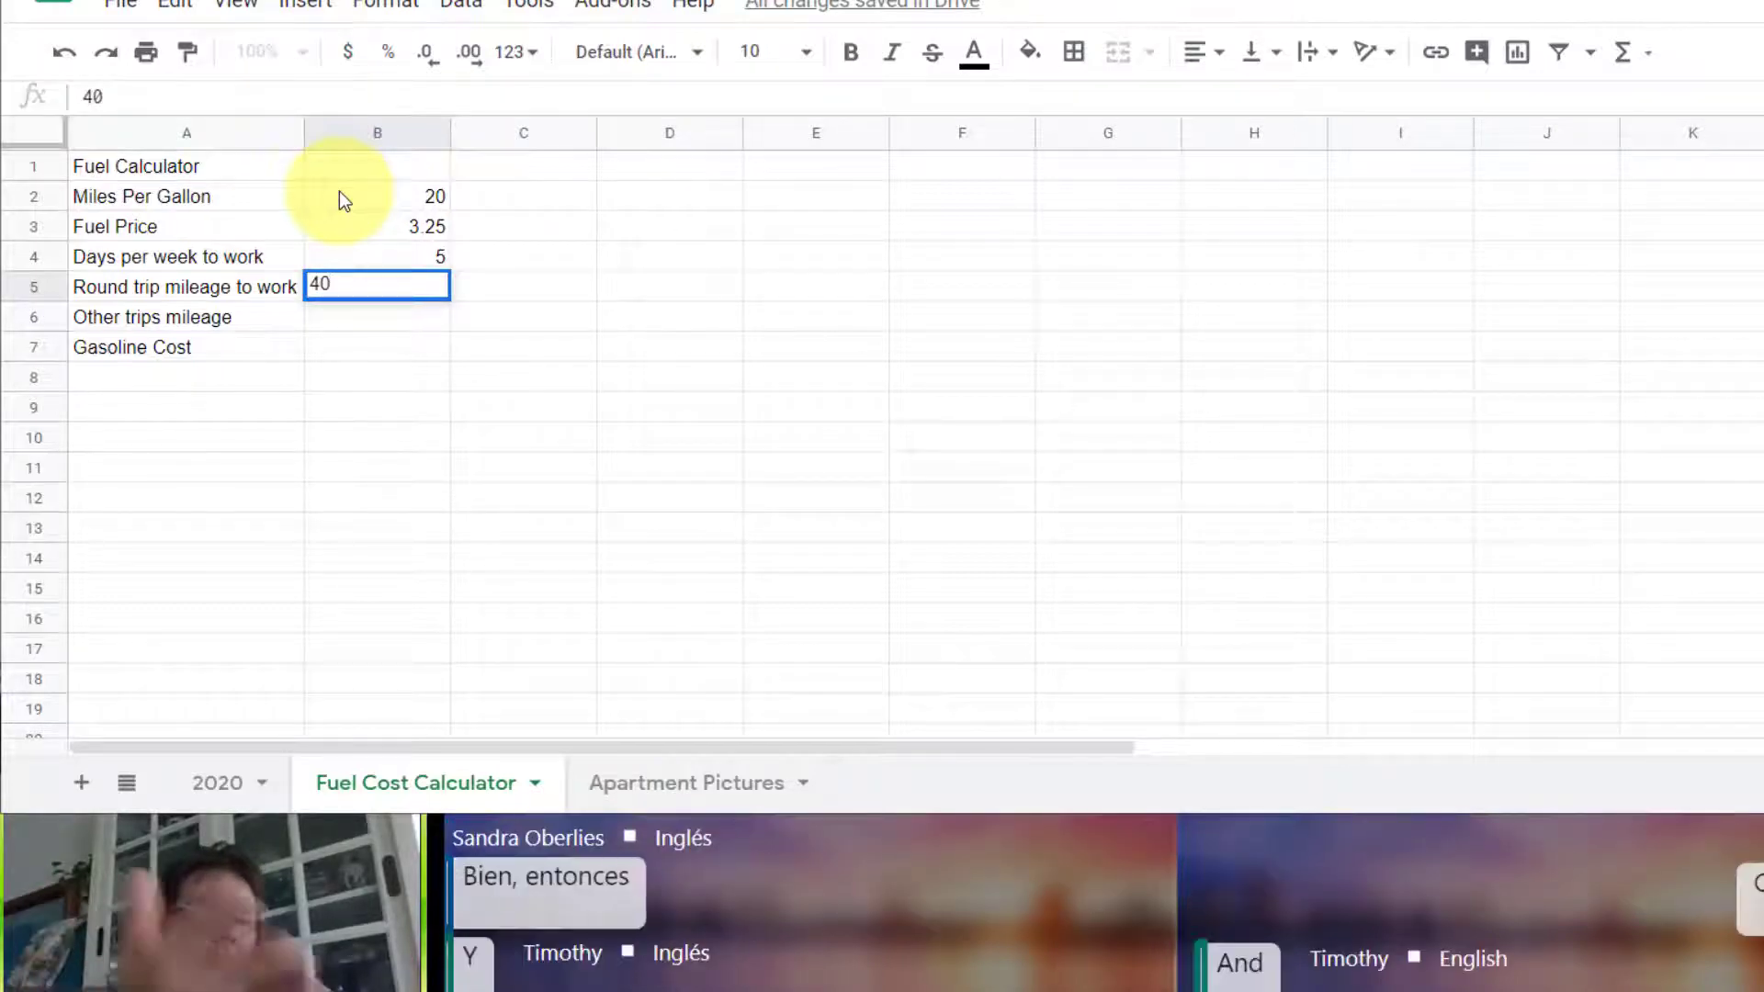
pyautogui.press('Return')
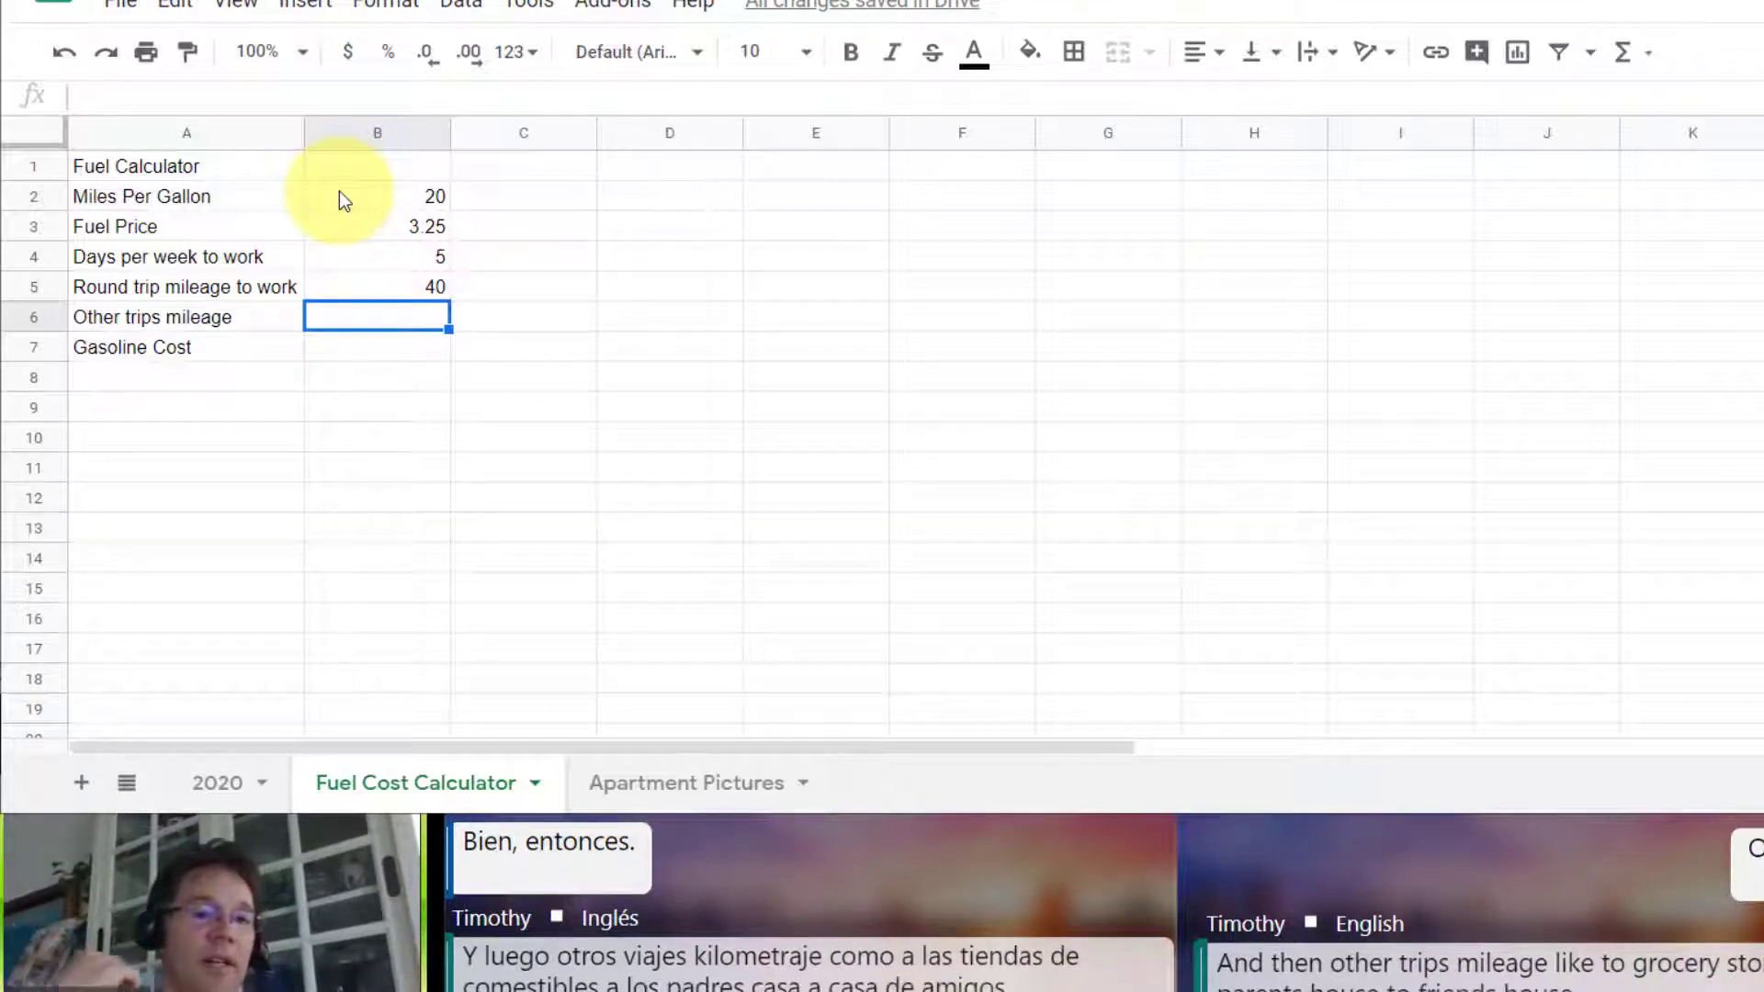
pyautogui.write('100')
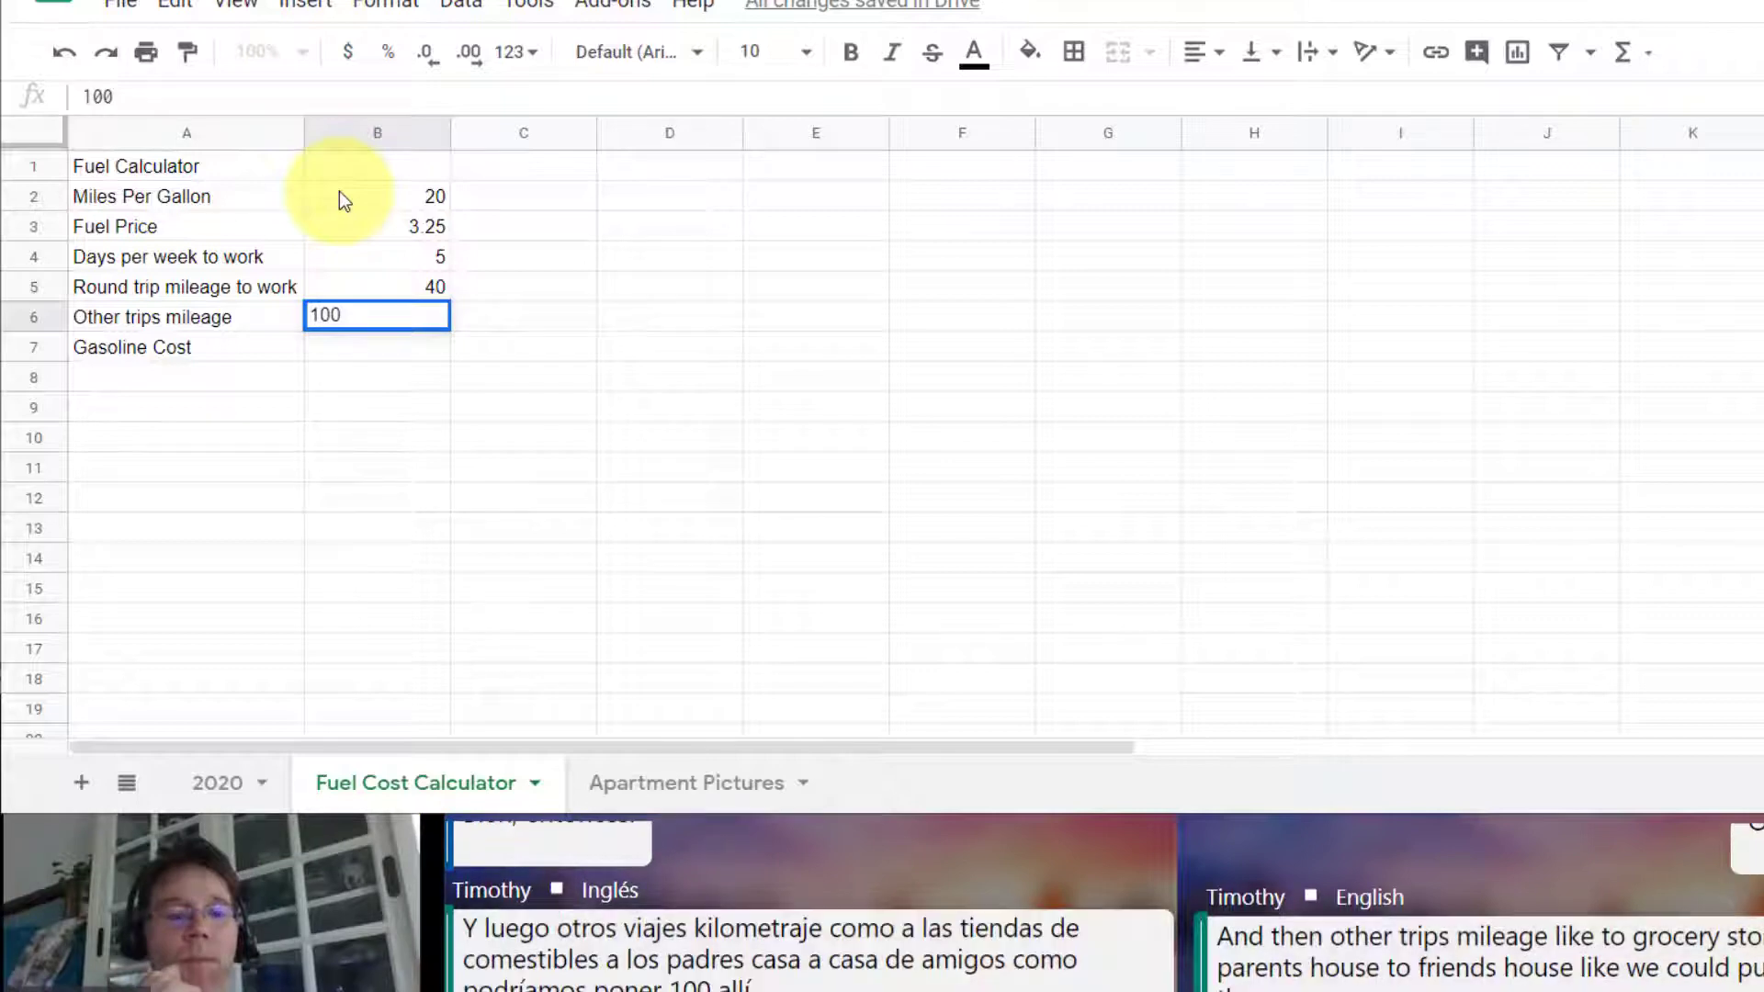
pyautogui.press('Return')
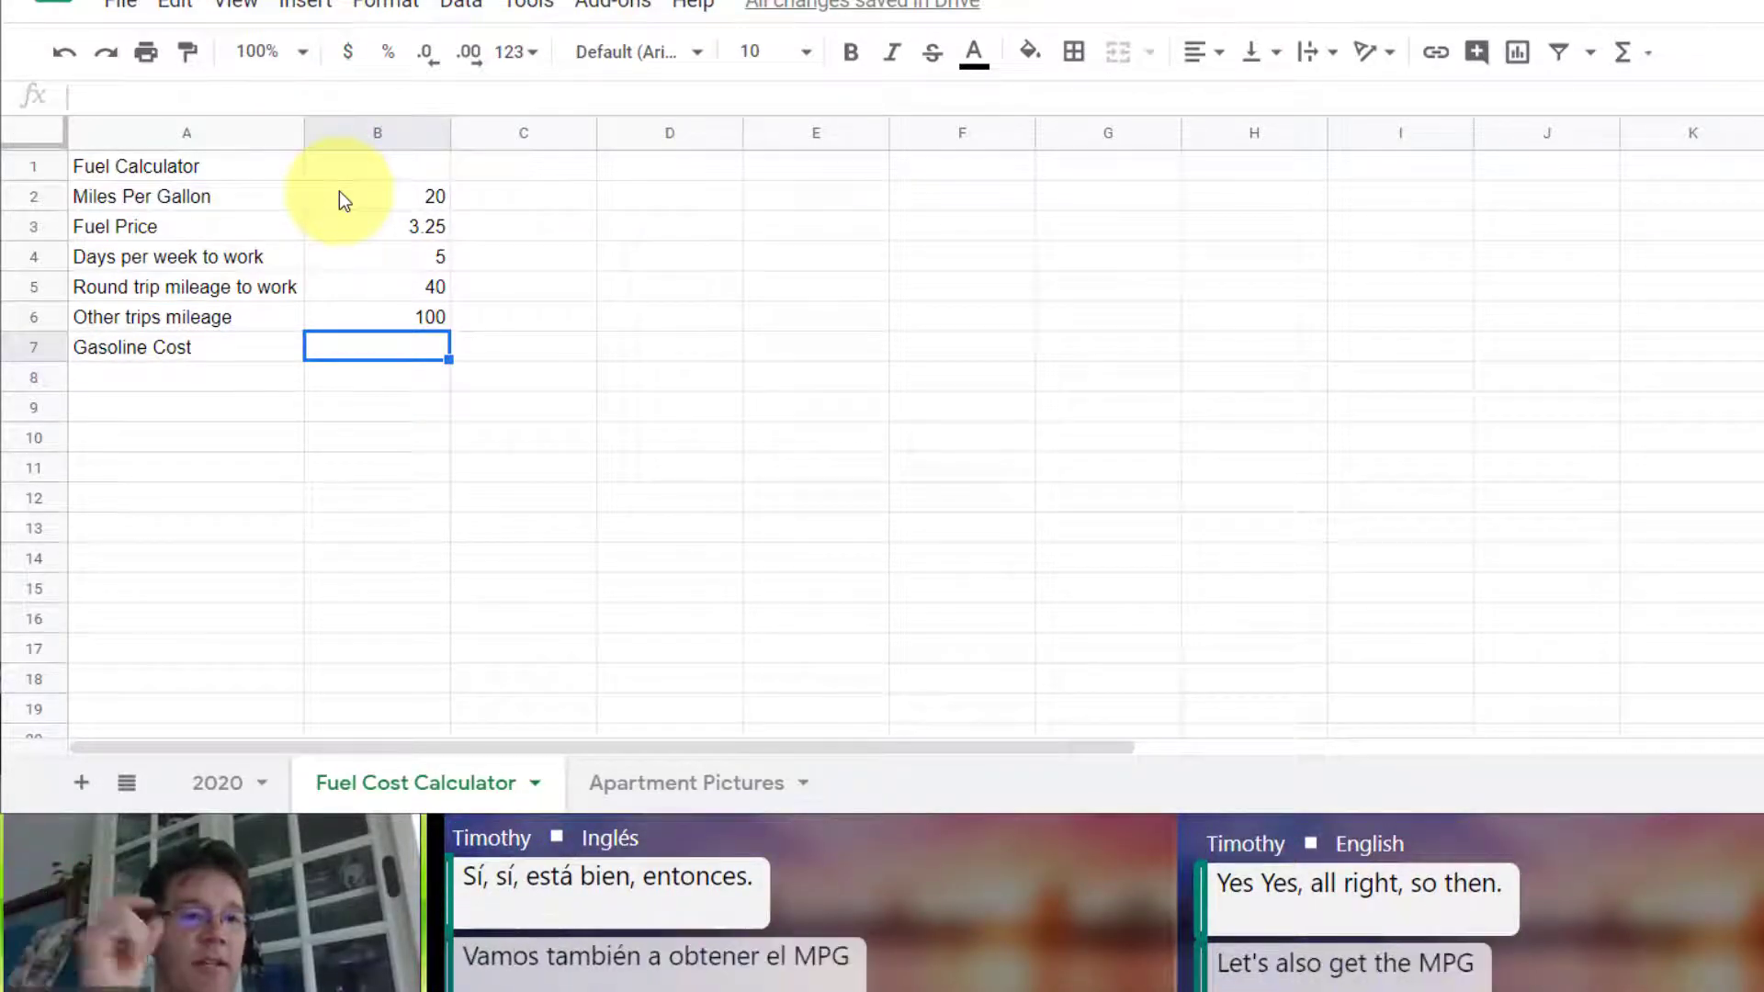
# Step: Start a second table with the heading MPG Calculator in D1 and the line Start with a Full Tank of Gass in D2
pyautogui.click(658, 168)
pyautogui.write('MP')
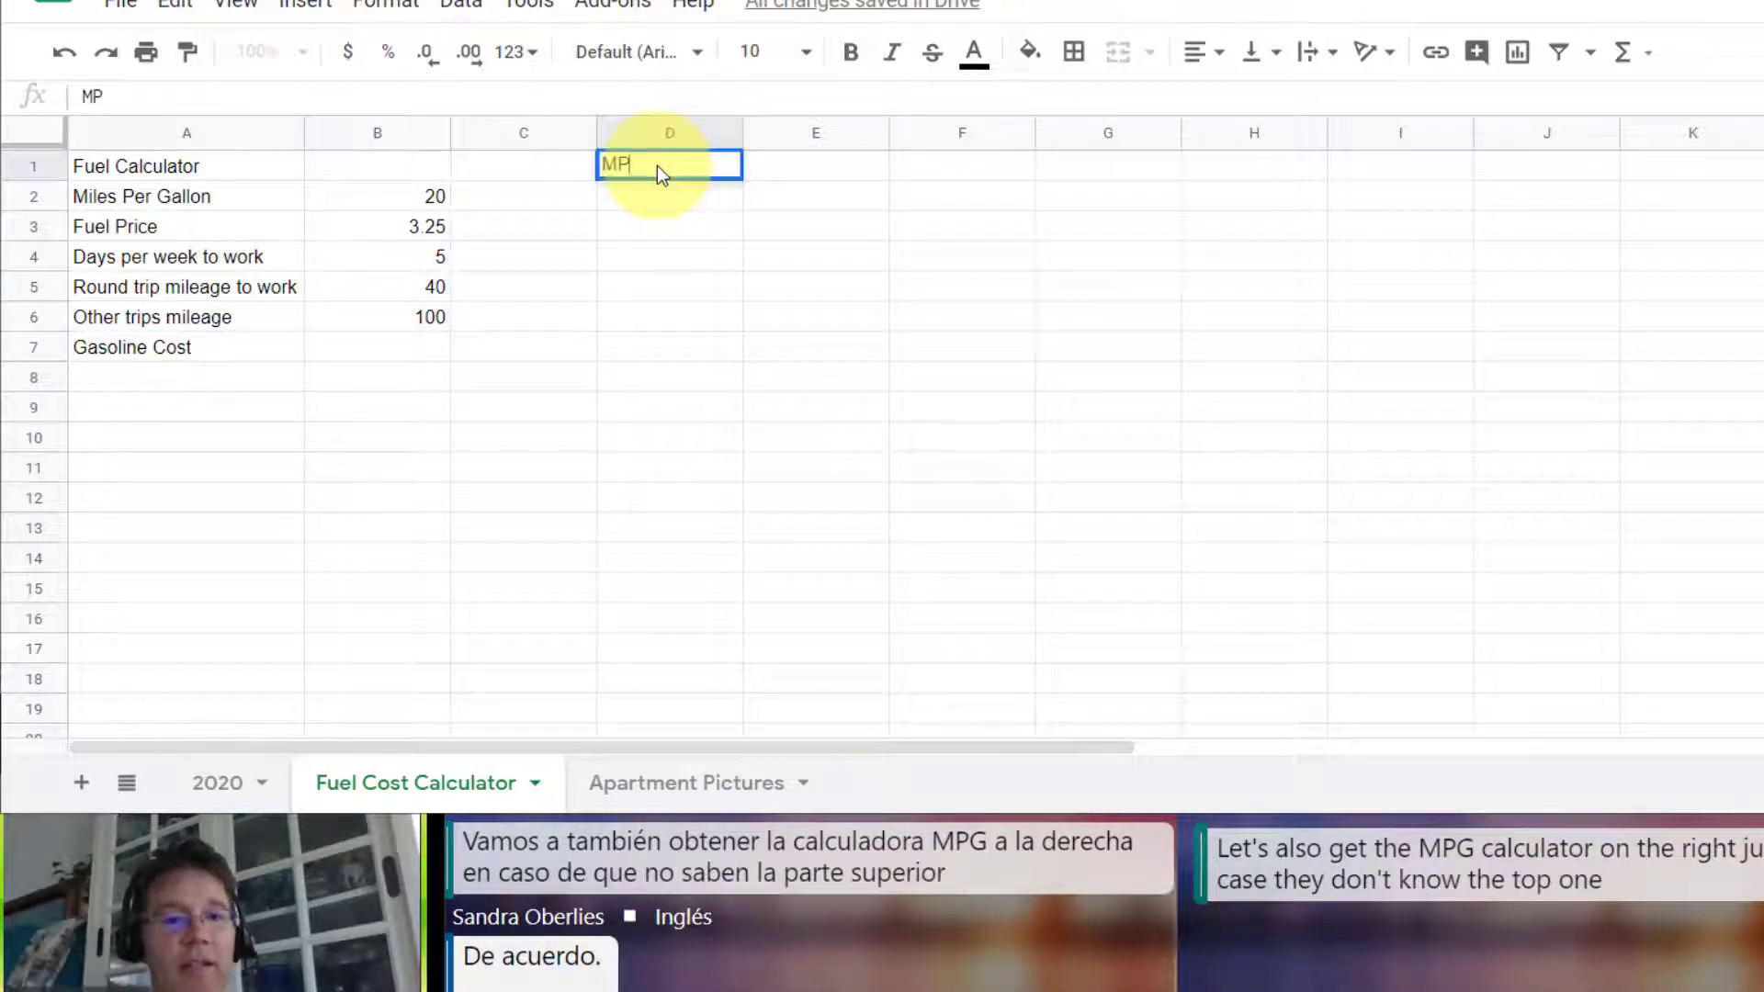
pyautogui.write('G Calcu')
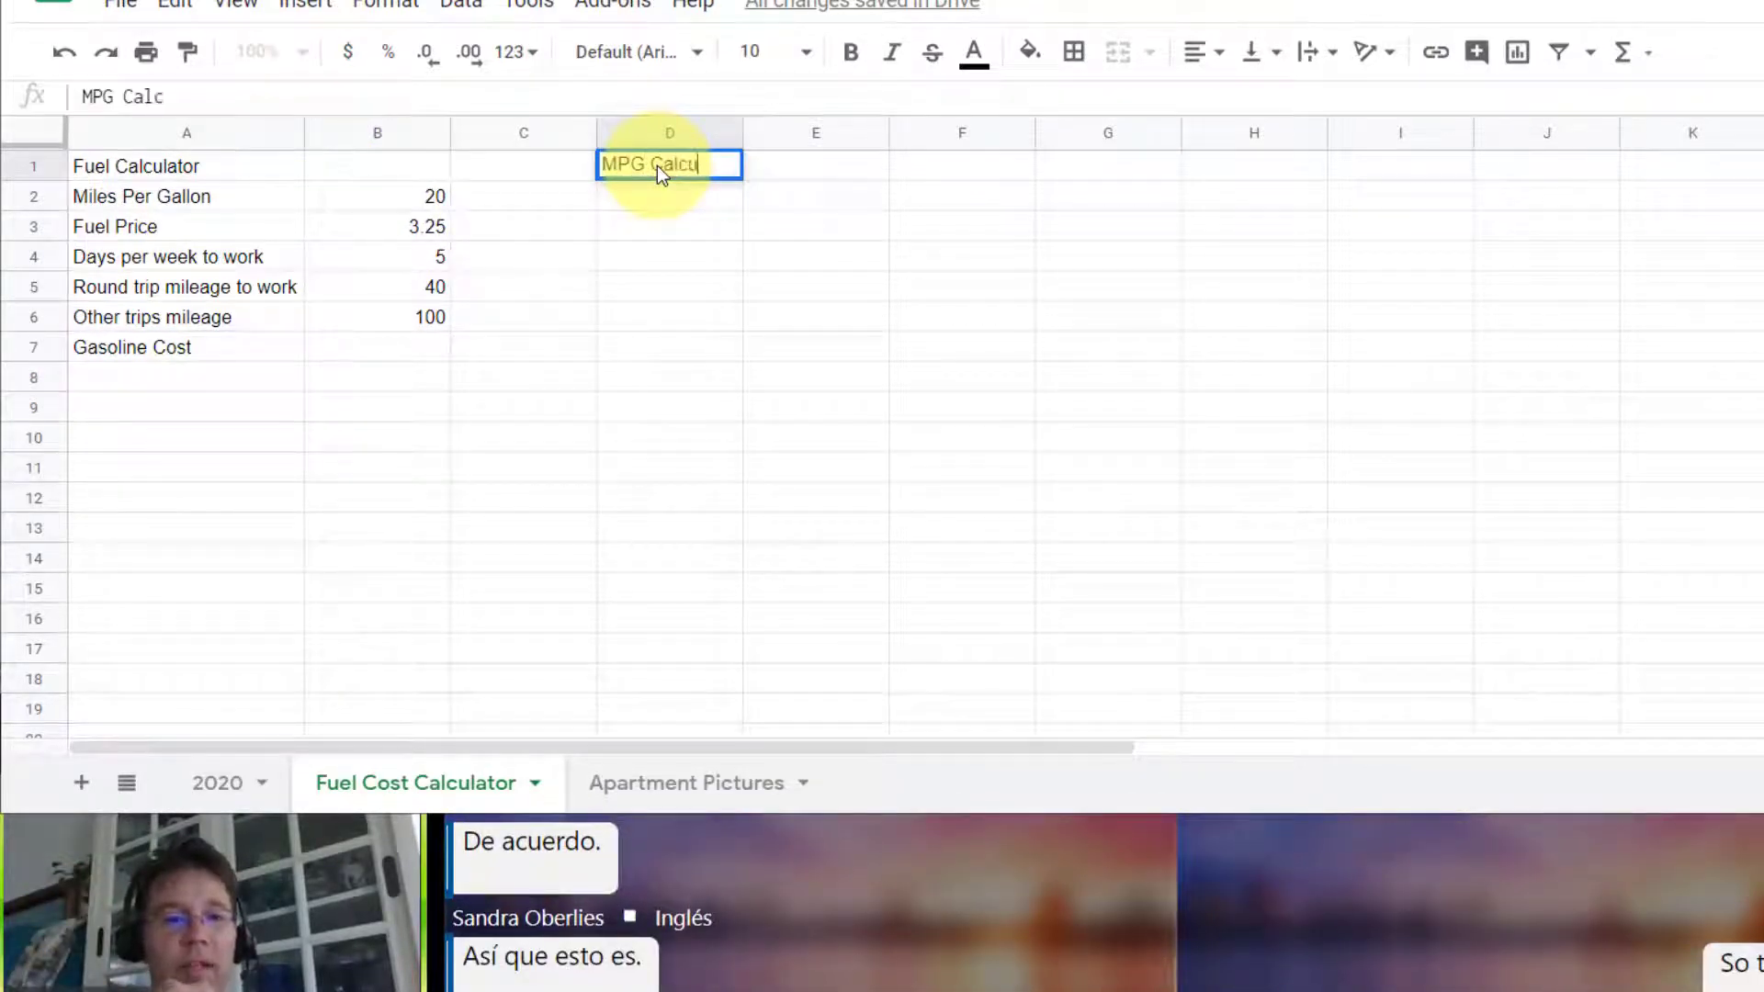
pyautogui.write('lator')
pyautogui.press('Return')
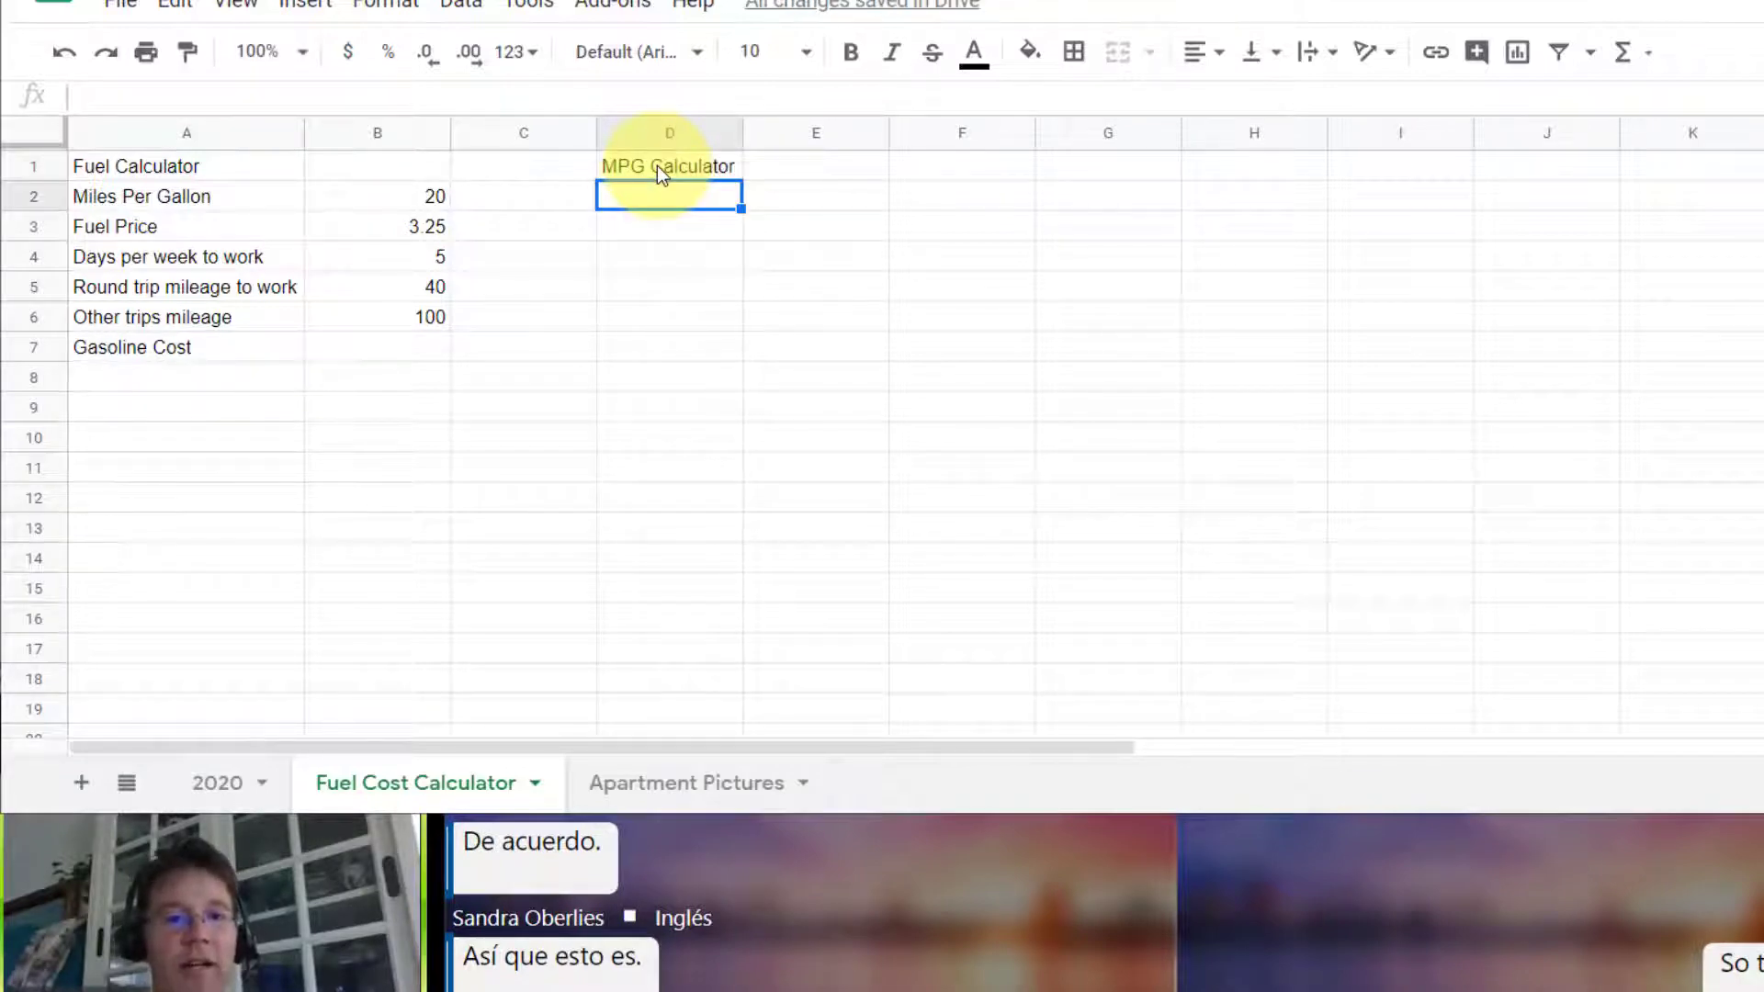
pyautogui.write('Start ')
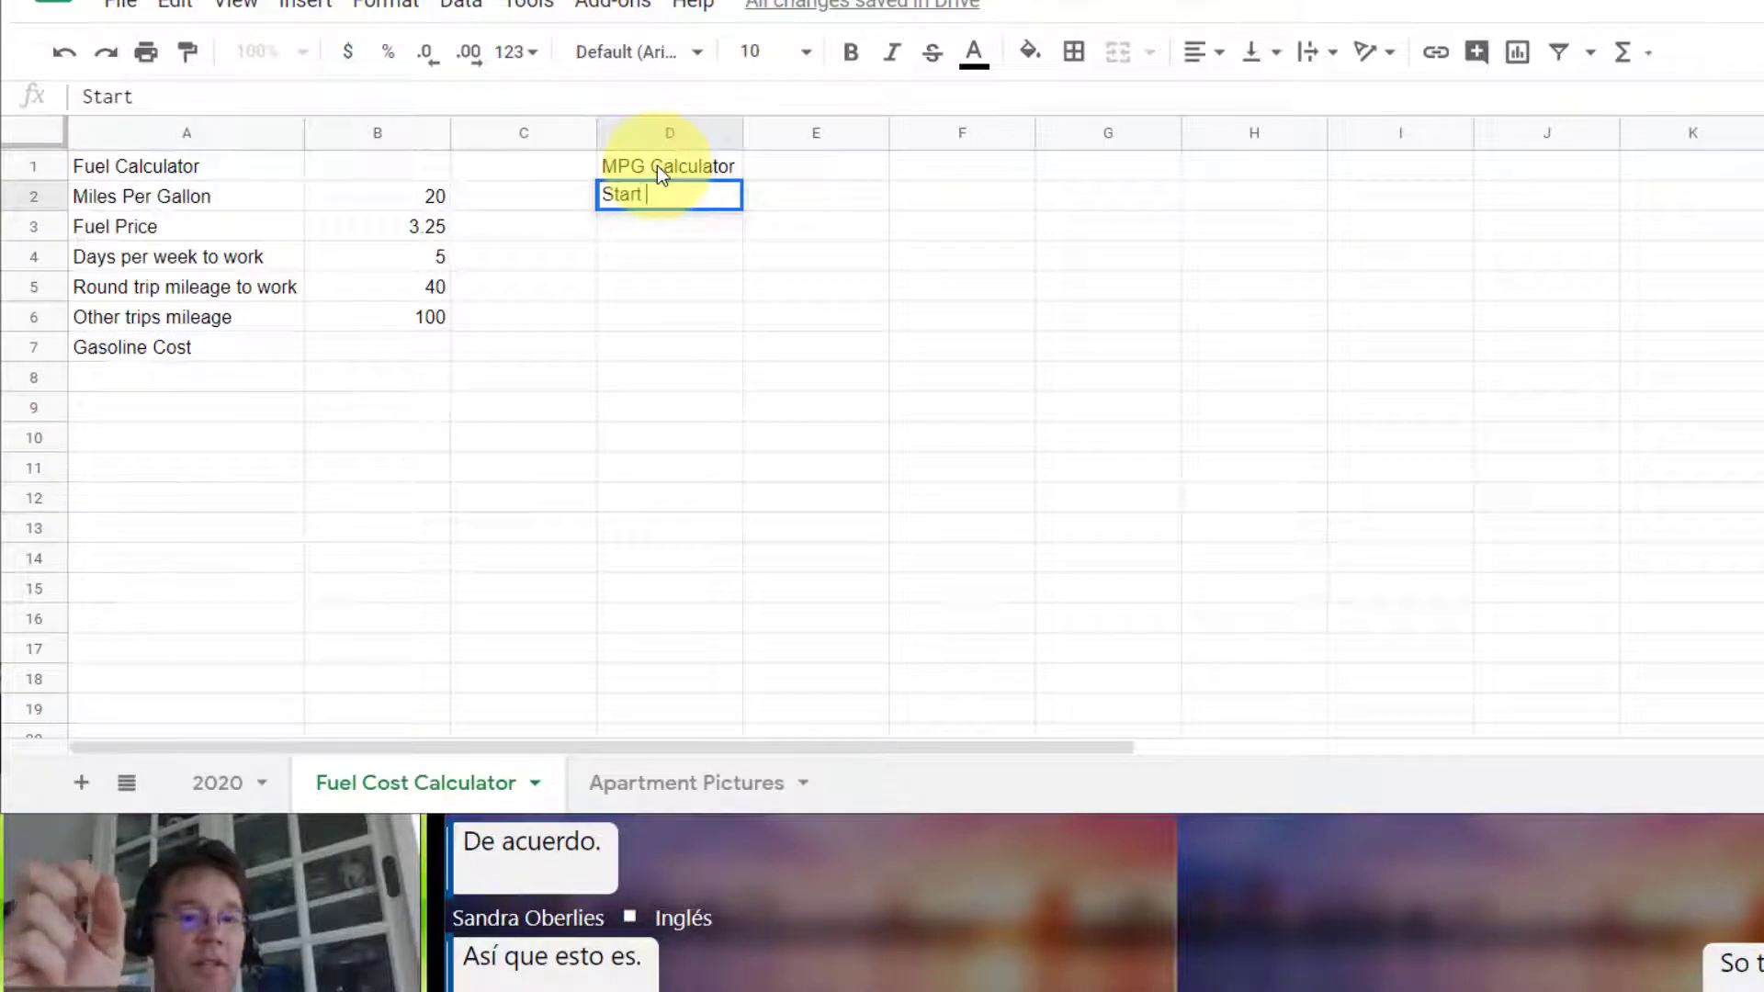
pyautogui.write('with a Full')
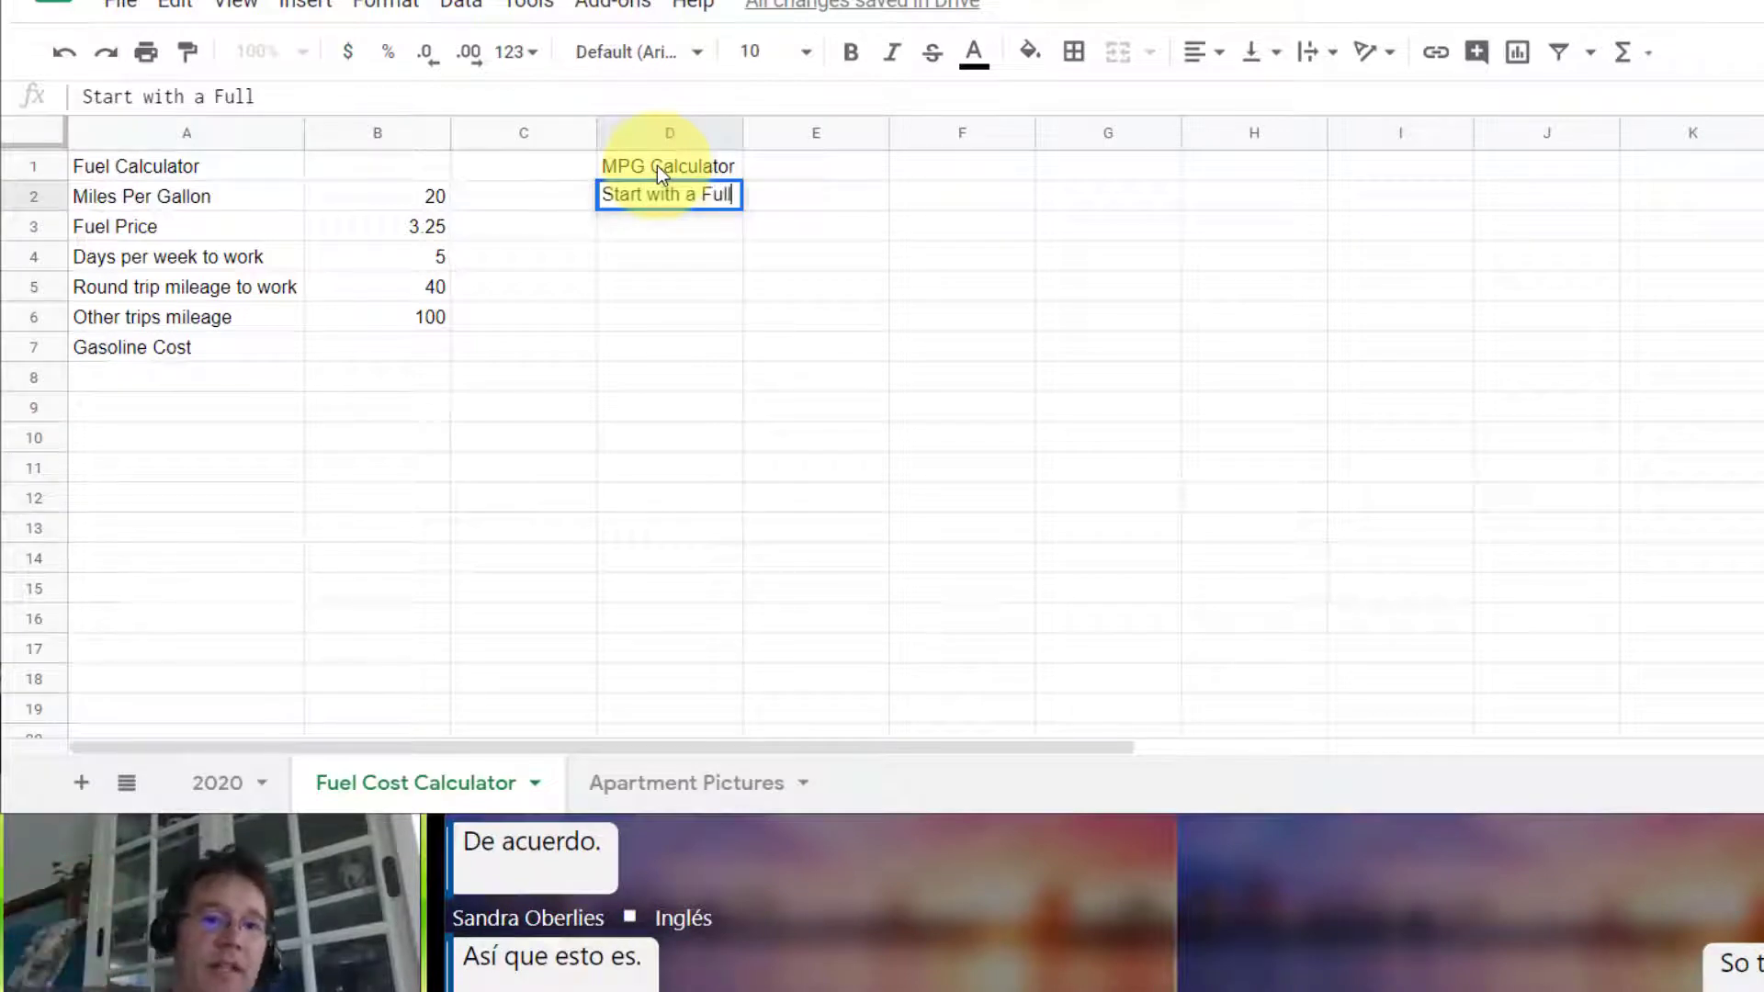
pyautogui.write(' Tank of Gass')
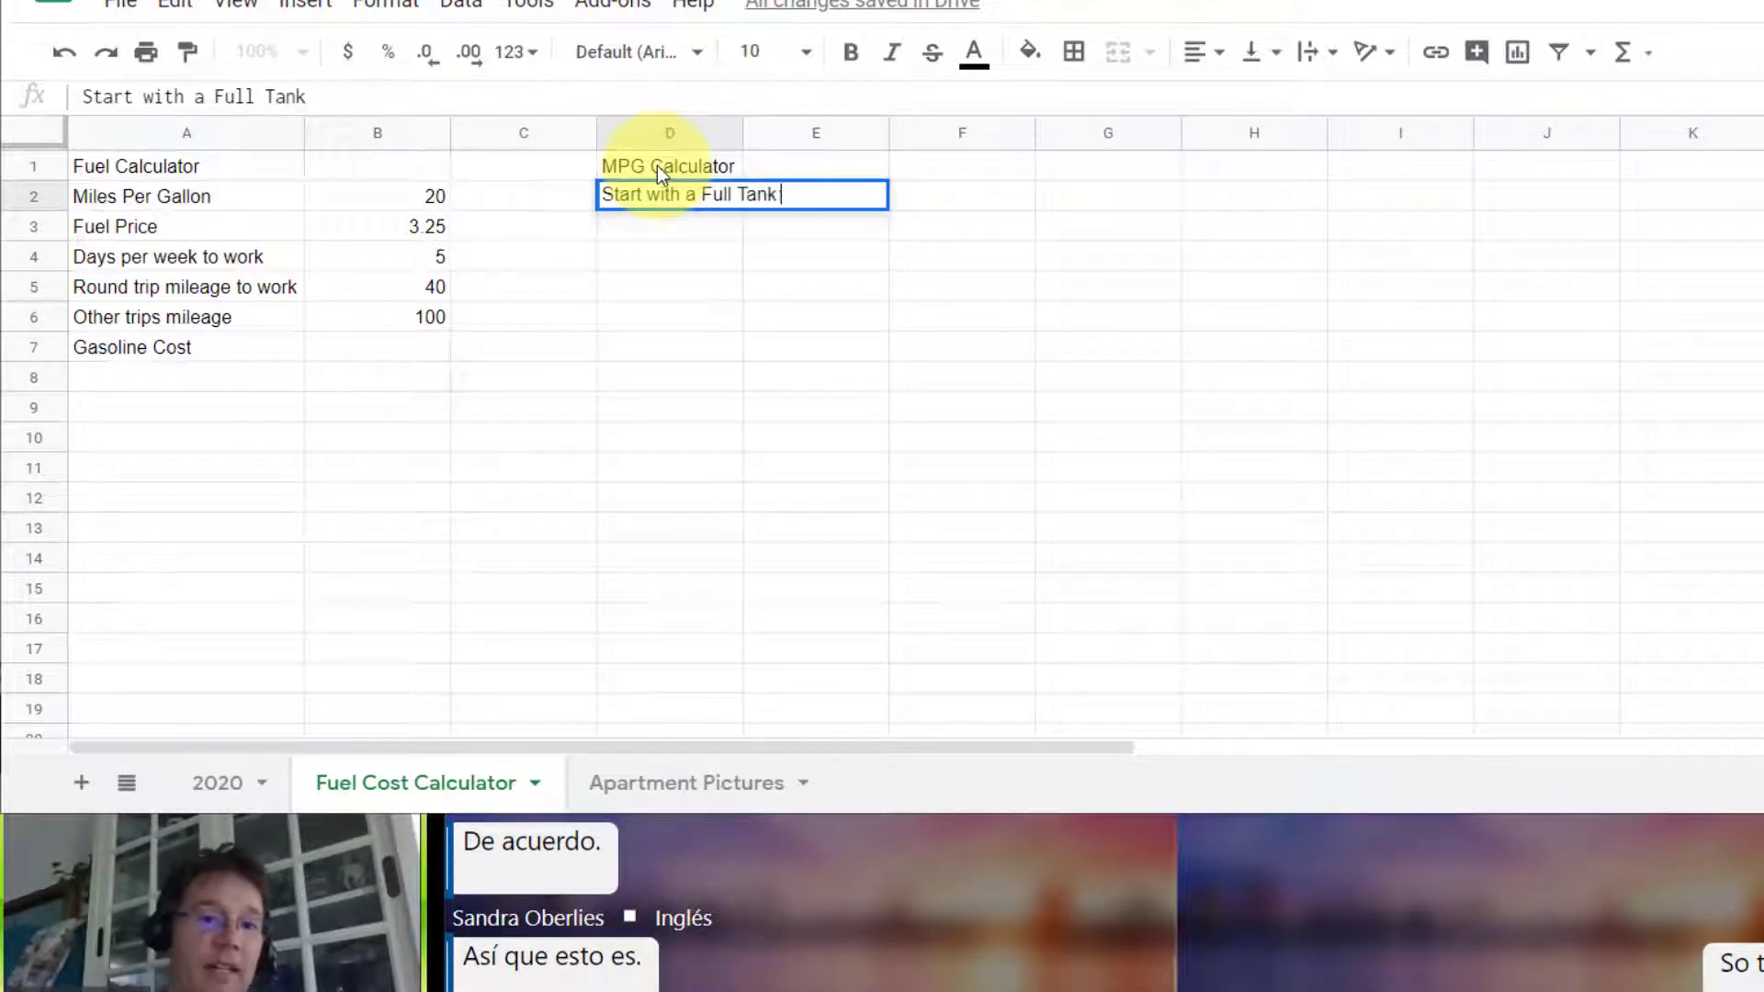
pyautogui.press('Return')
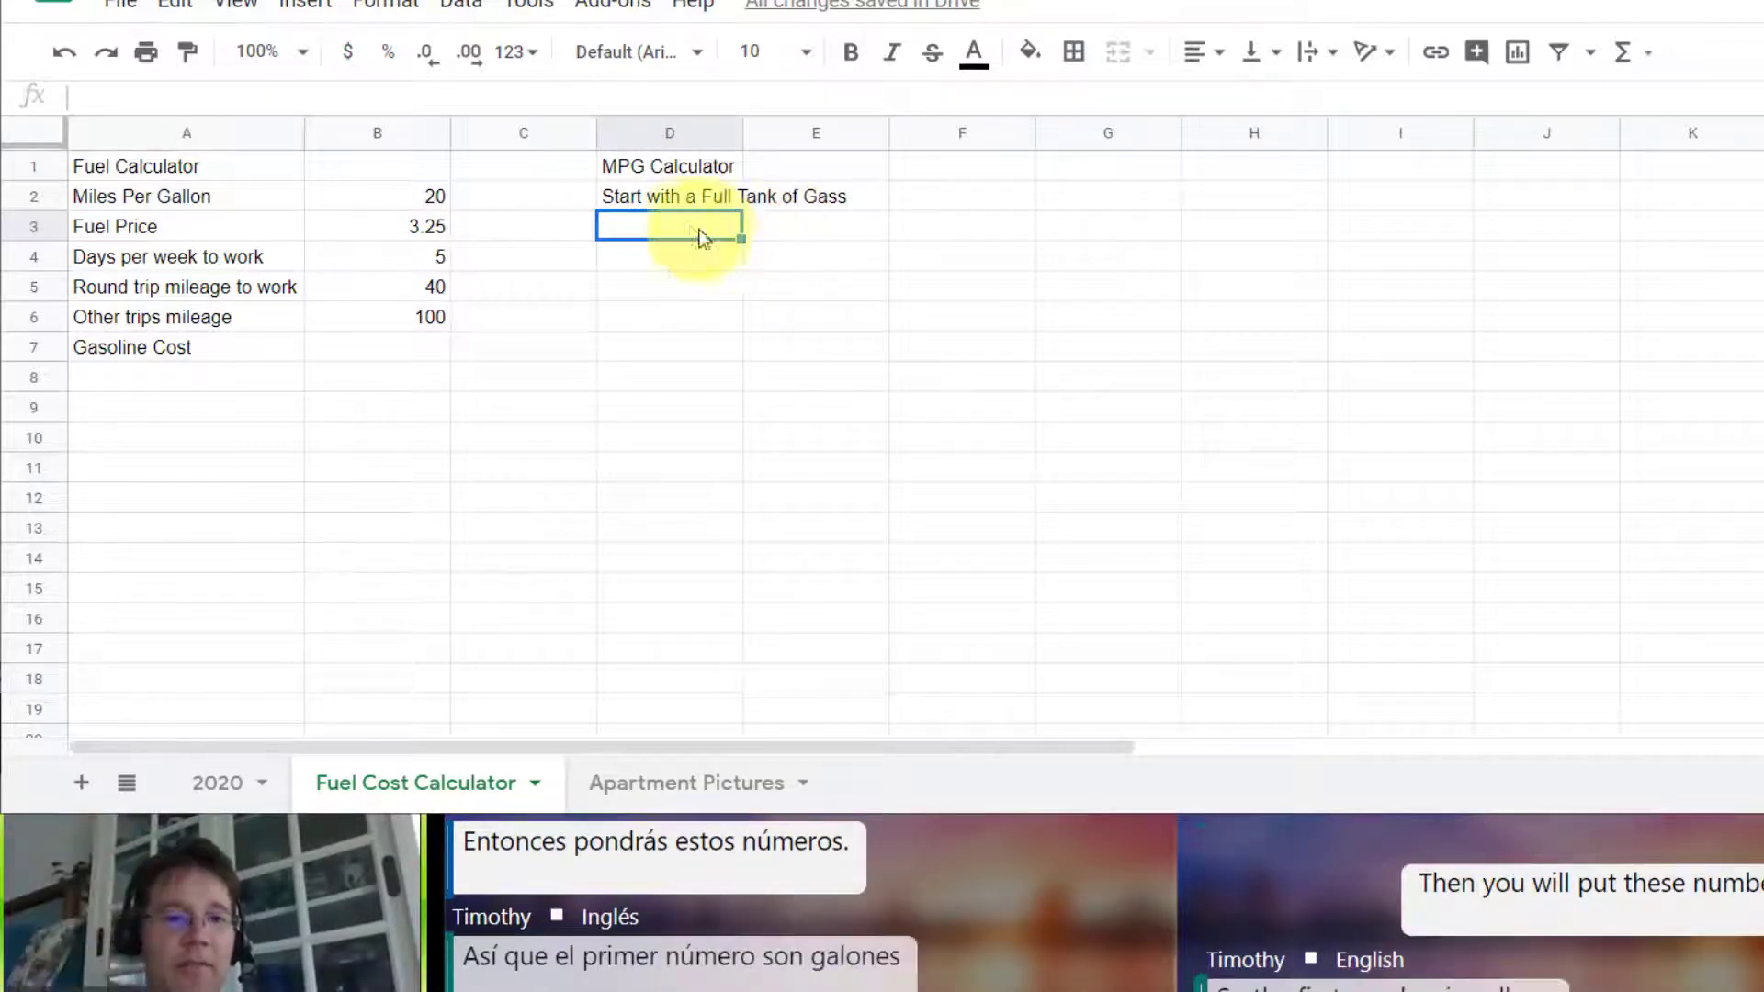
# Step: Add the labels Gallons to fill up in D3 and Miles driven since last fillup in D4
pyautogui.write('Gallons to fill up')
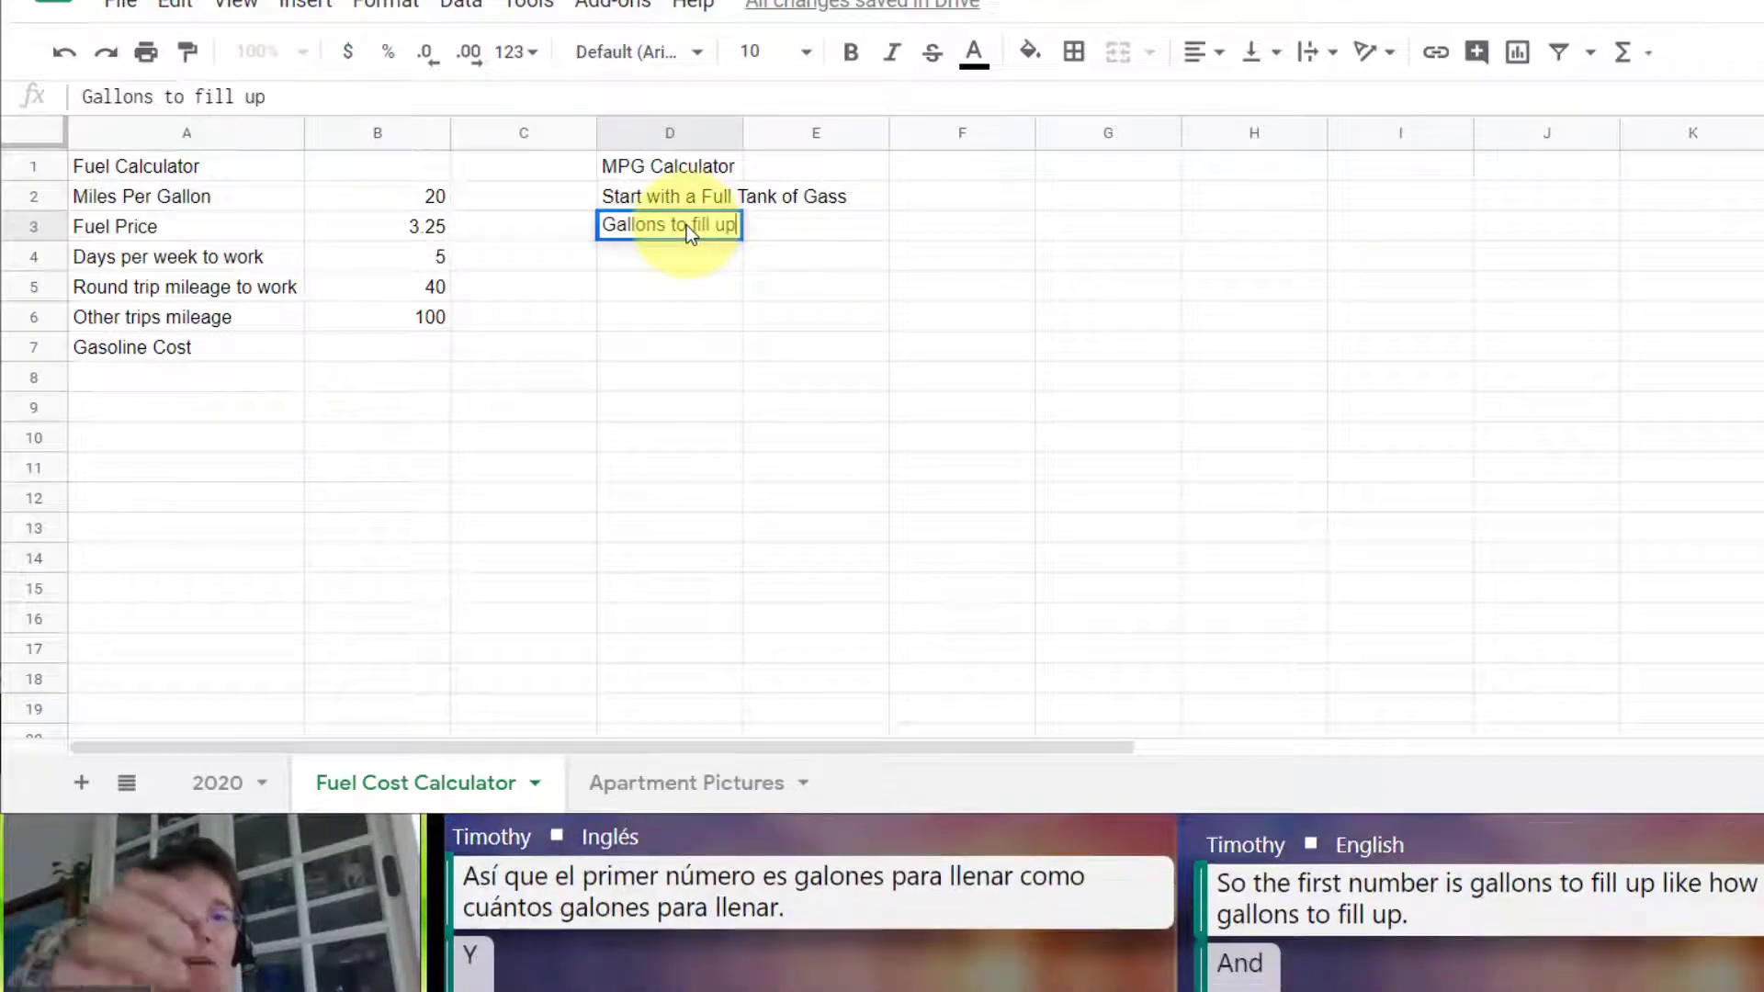
pyautogui.press('Return')
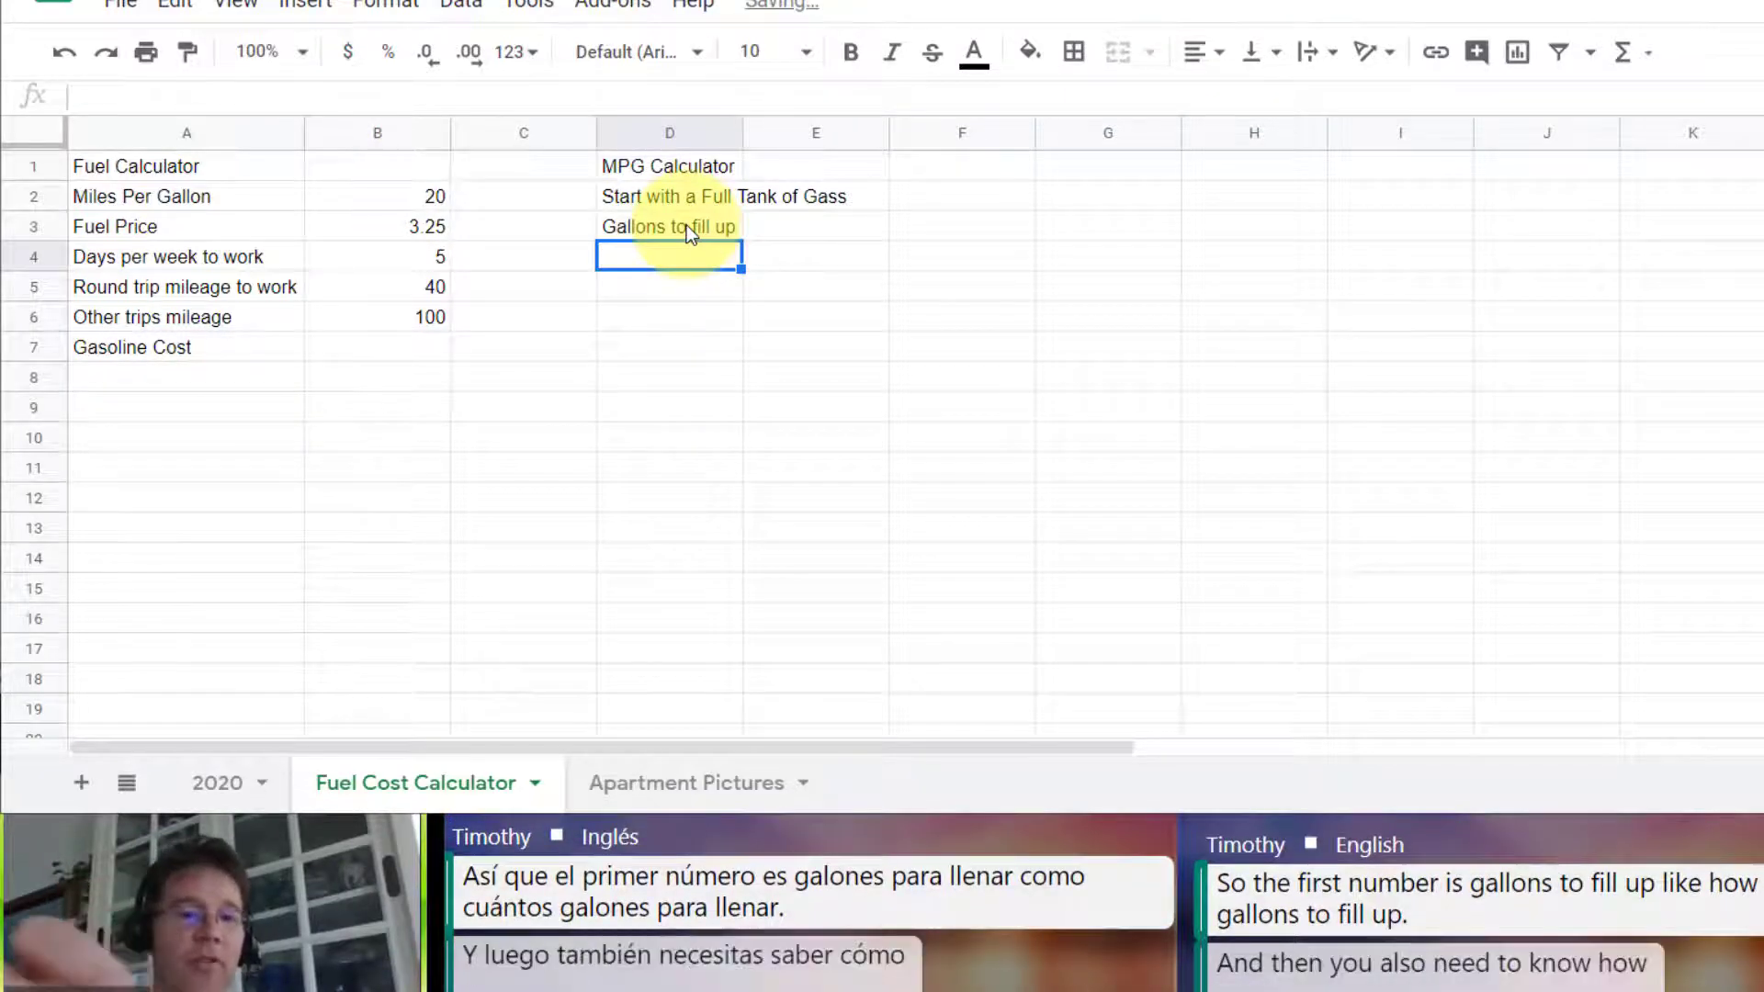
pyautogui.write('Ho')
pyautogui.press('BackSpace')
pyautogui.press('BackSpace')
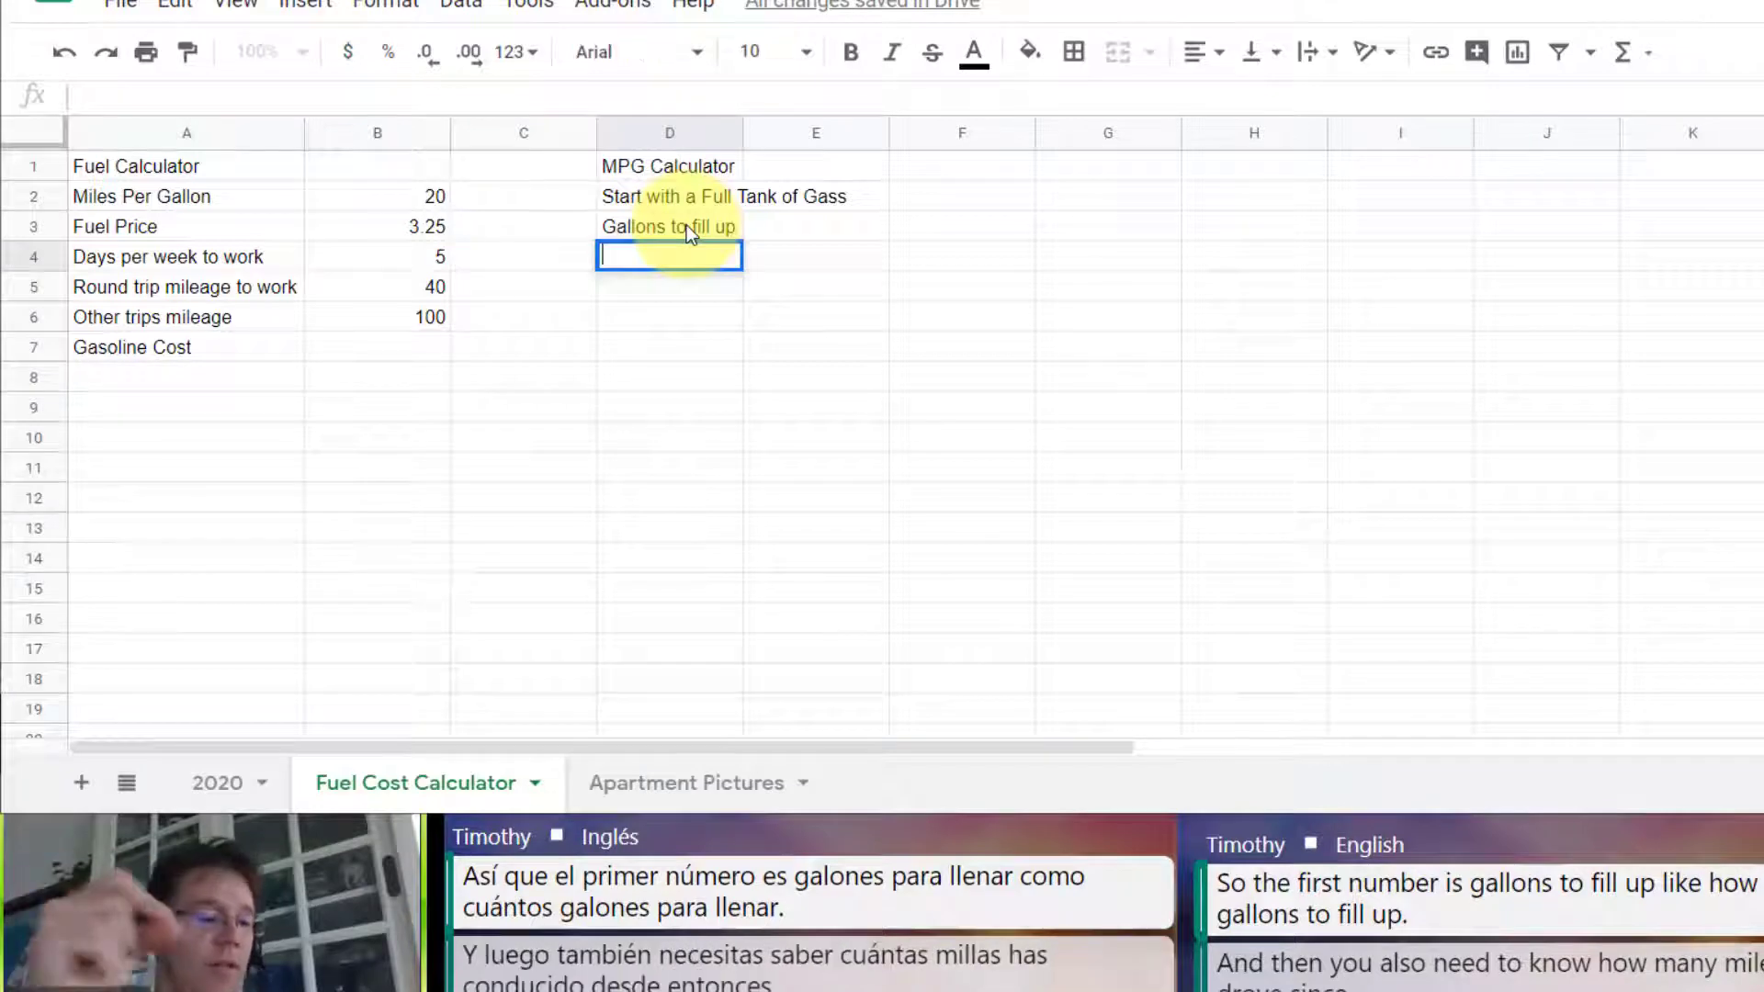
pyautogui.write('Miles driven')
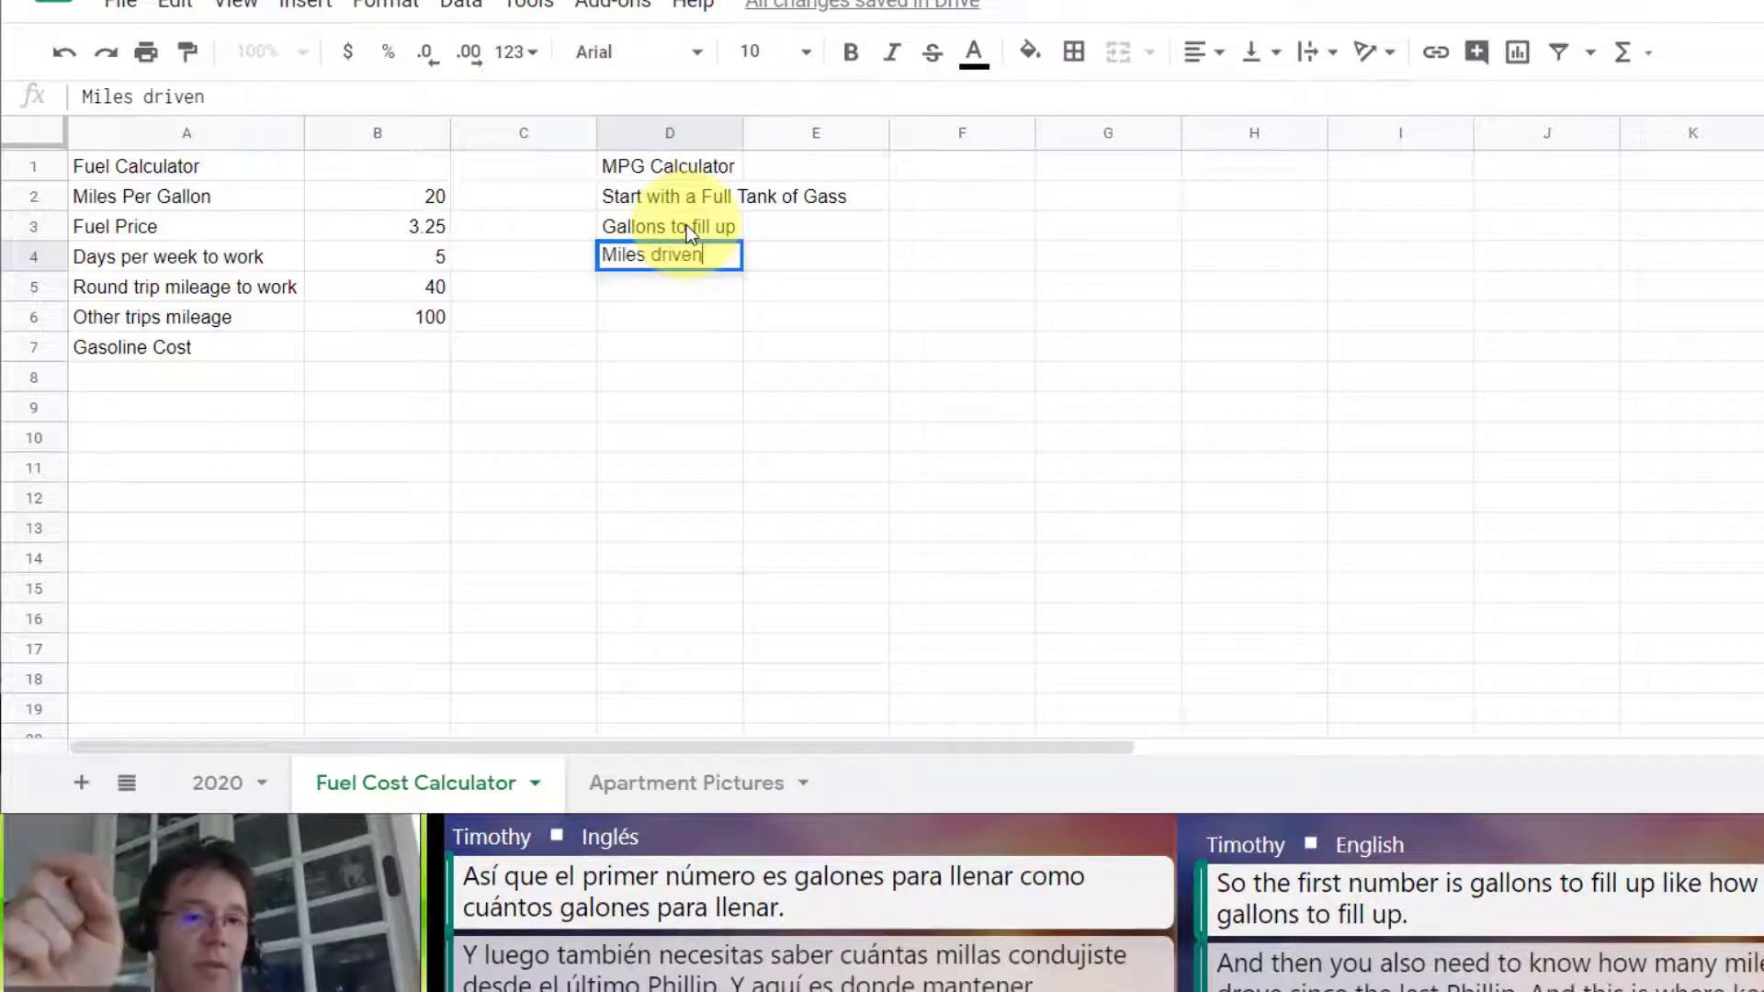
pyautogui.write(' since last fillup')
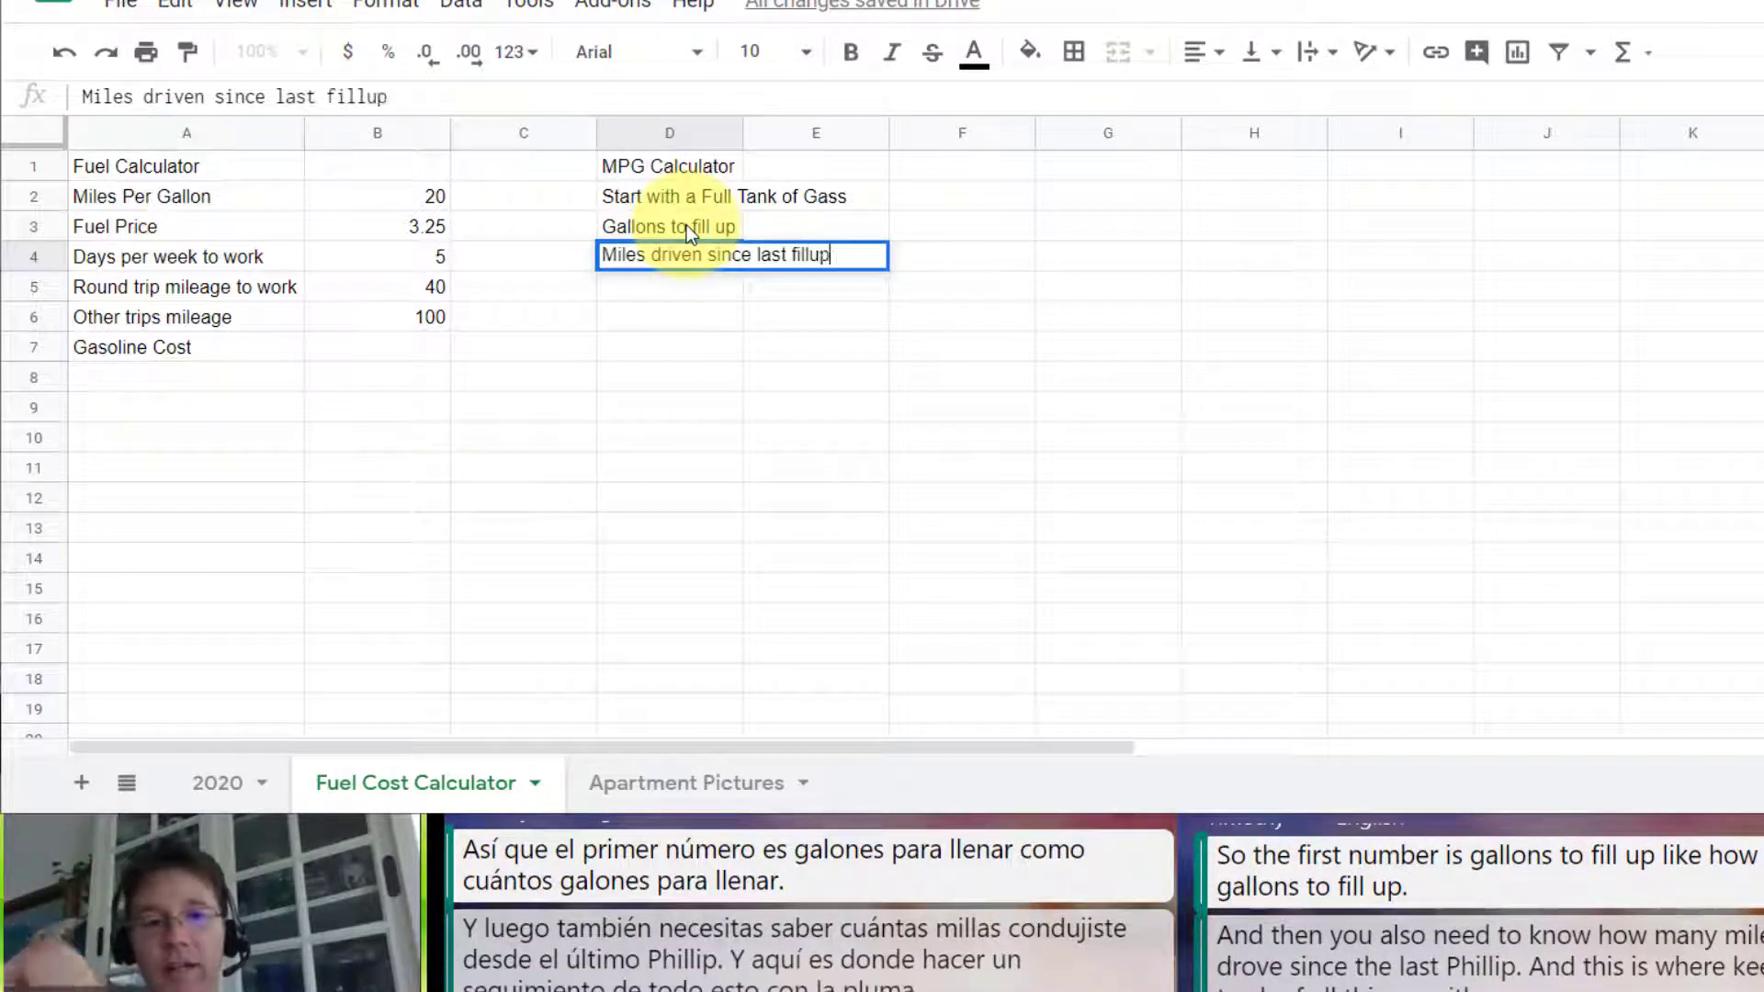
pyautogui.press('Return')
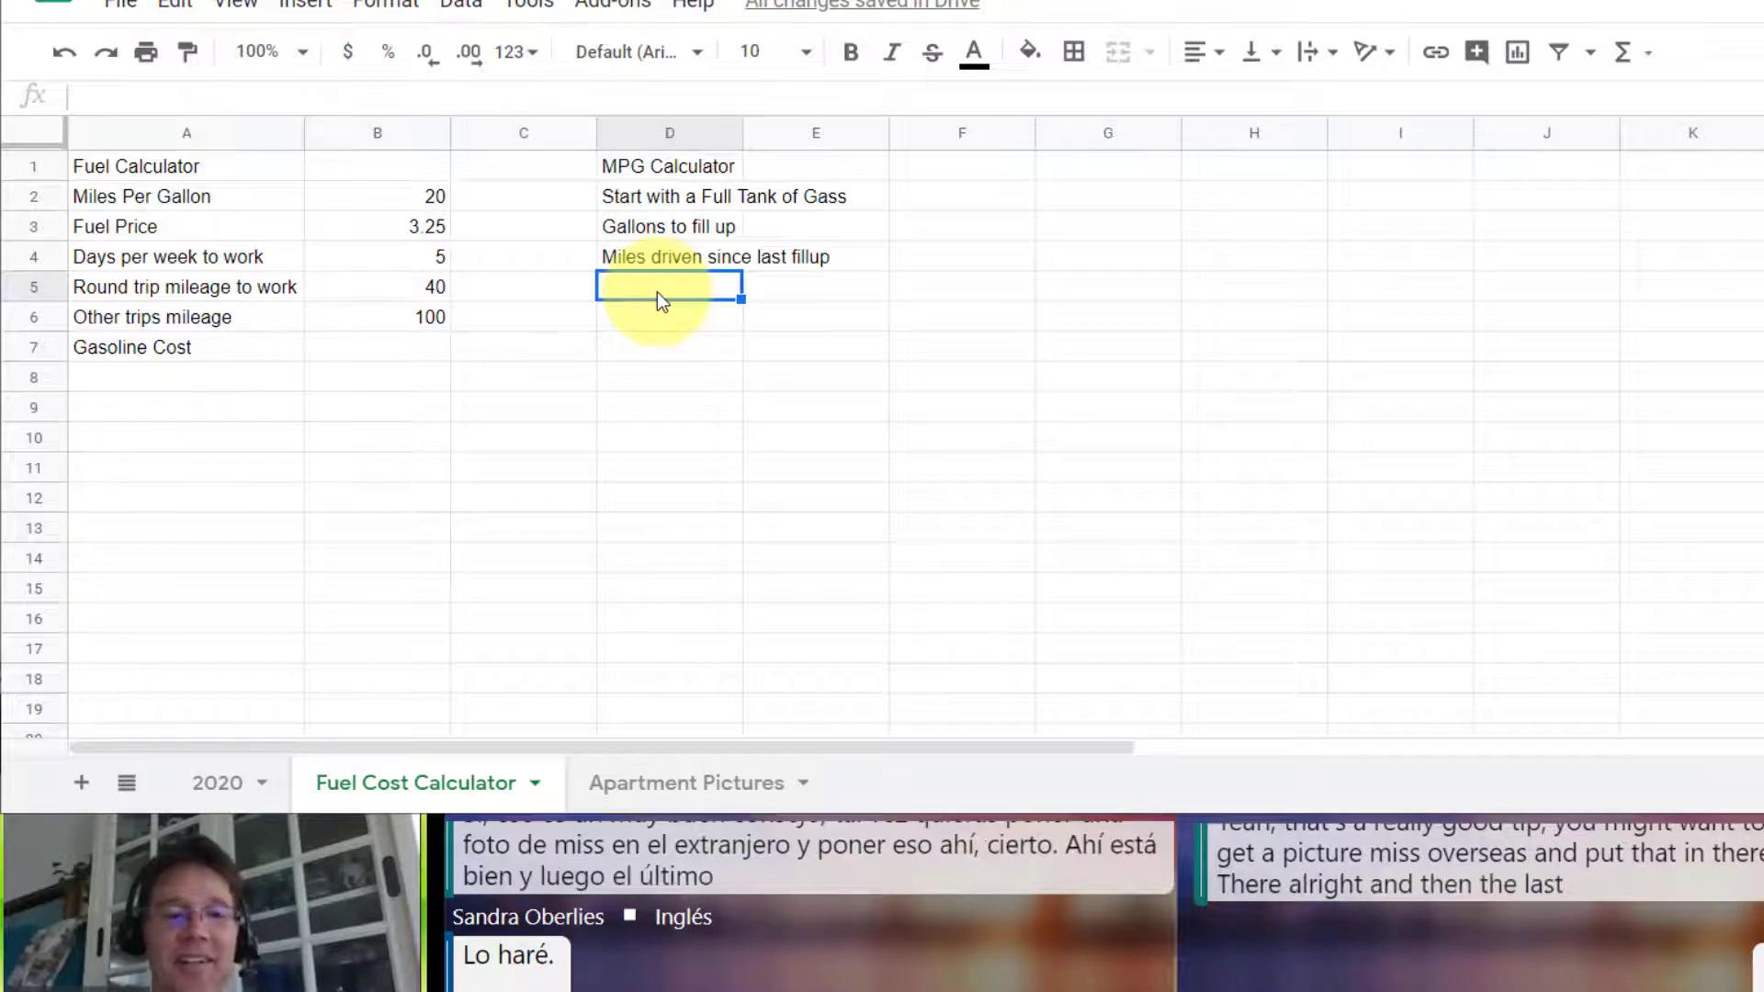
# Step: Enter the label MPG in D5 and fit column D's width to its labels
pyautogui.write('MPG')
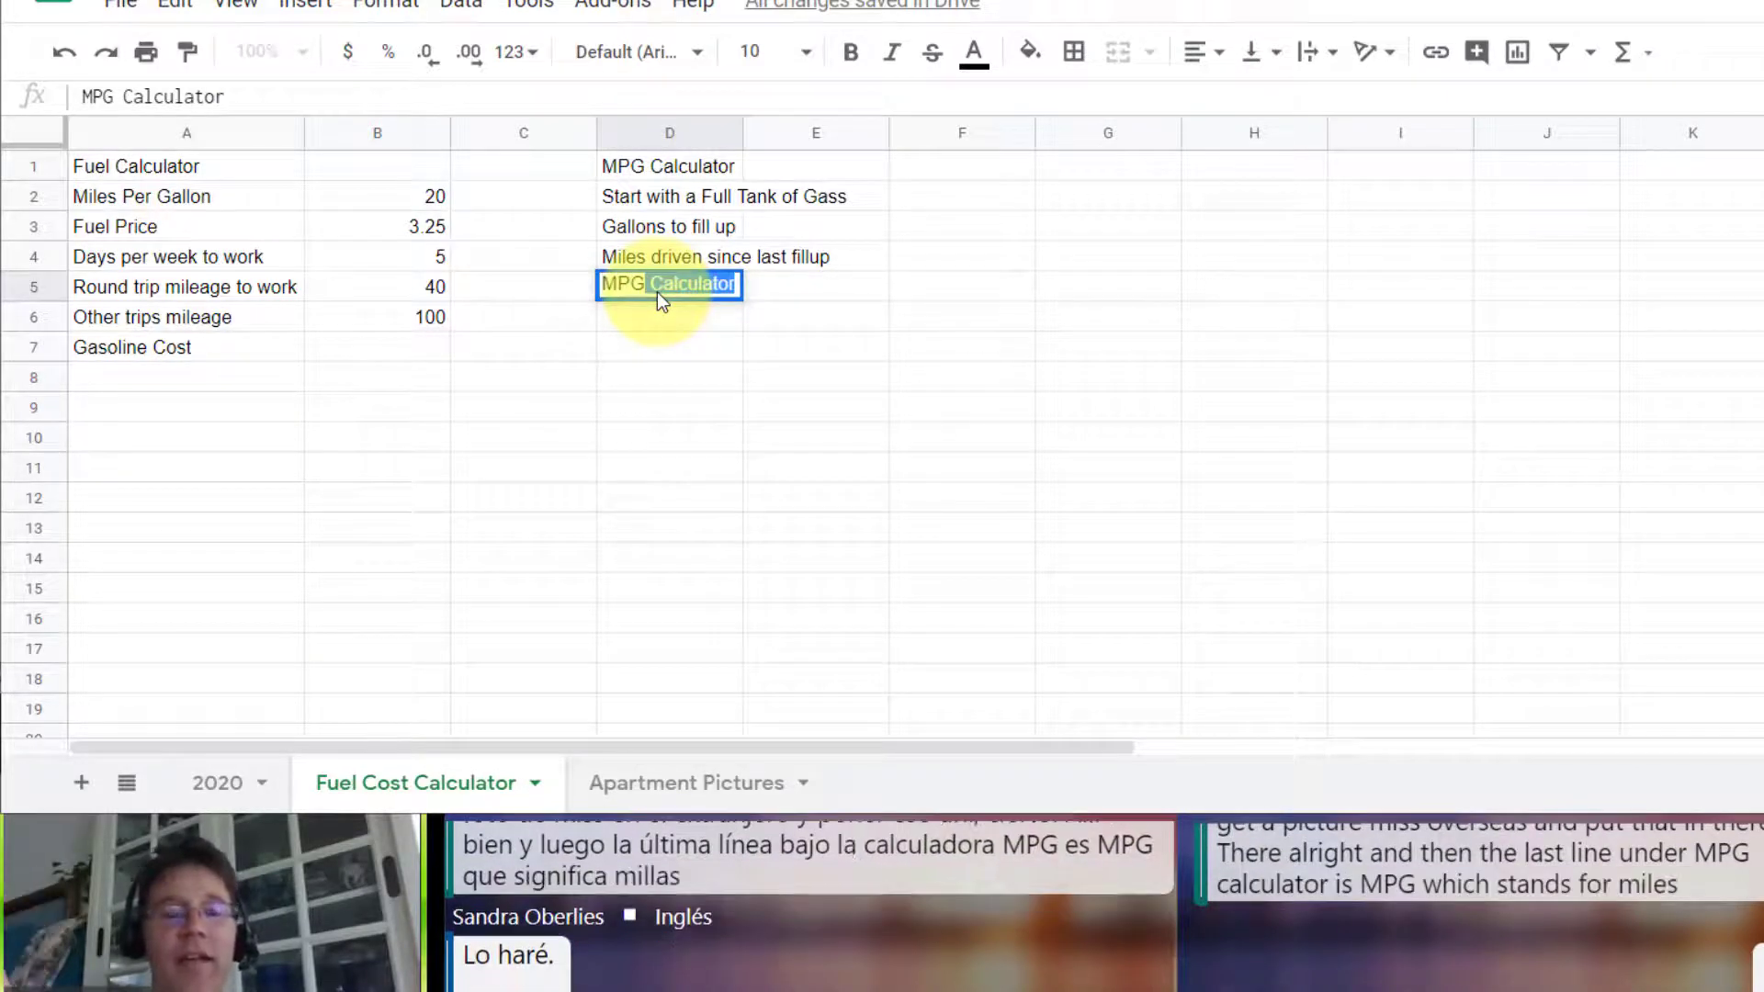
pyautogui.press('BackSpace')
pyautogui.press('Return')
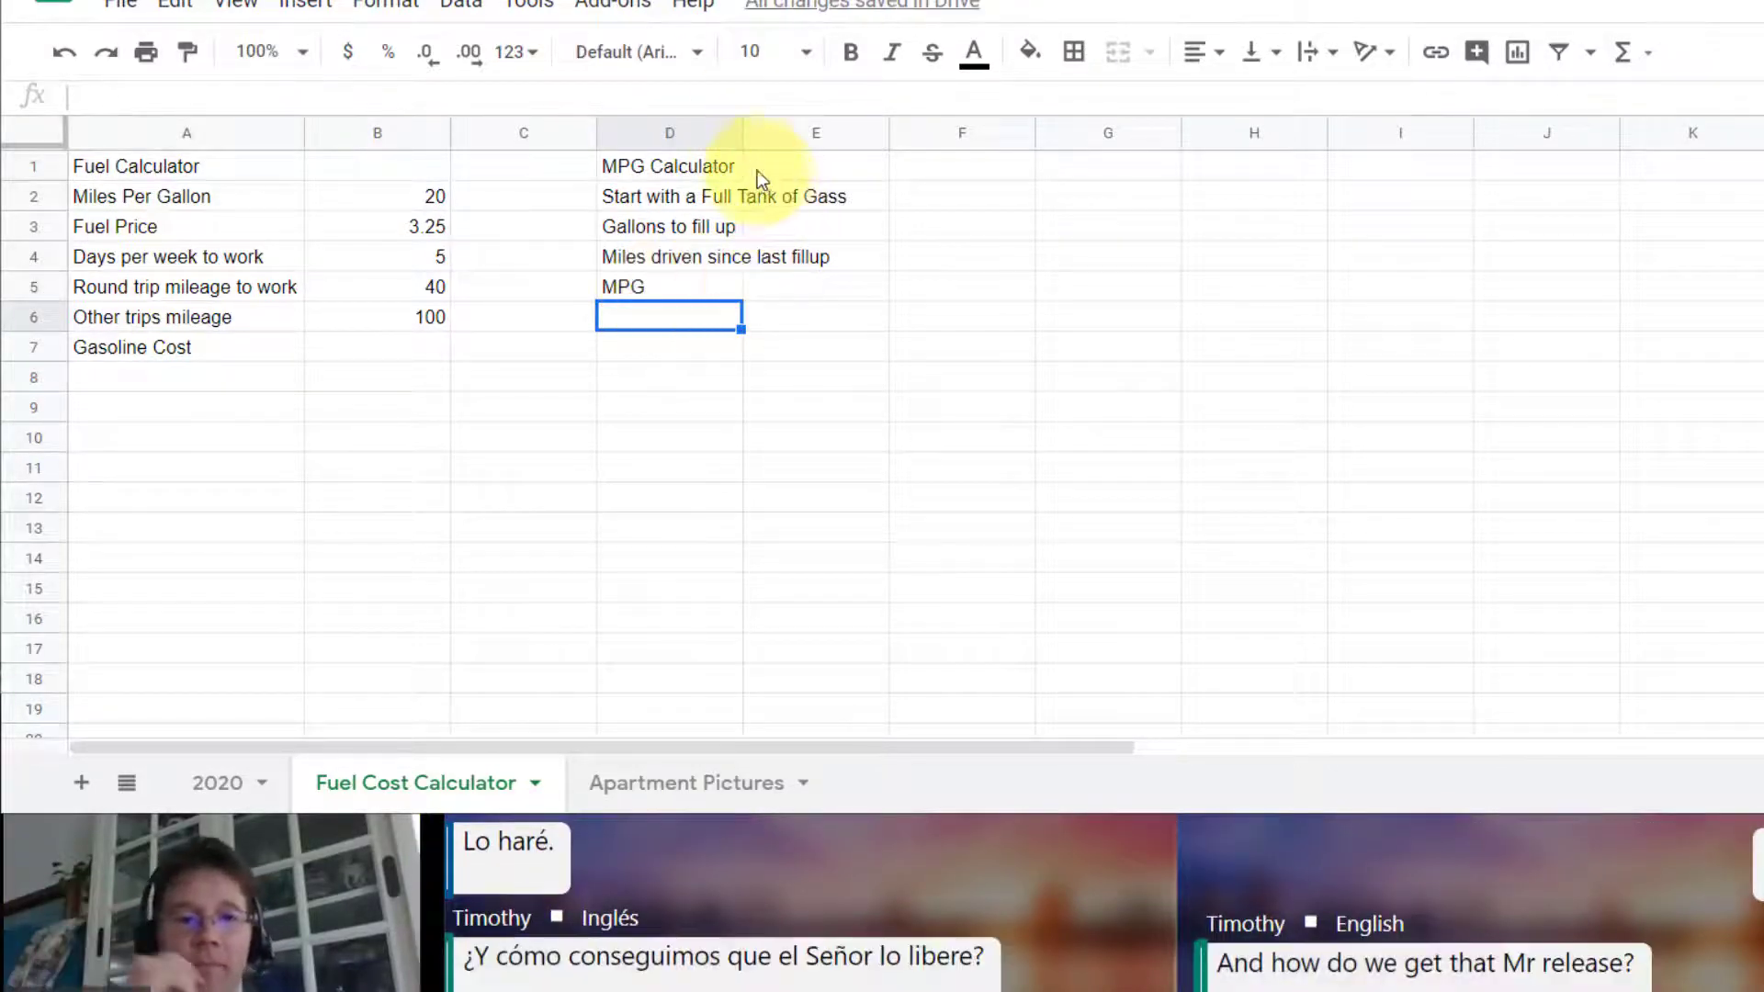
pyautogui.doubleClick(738, 135)
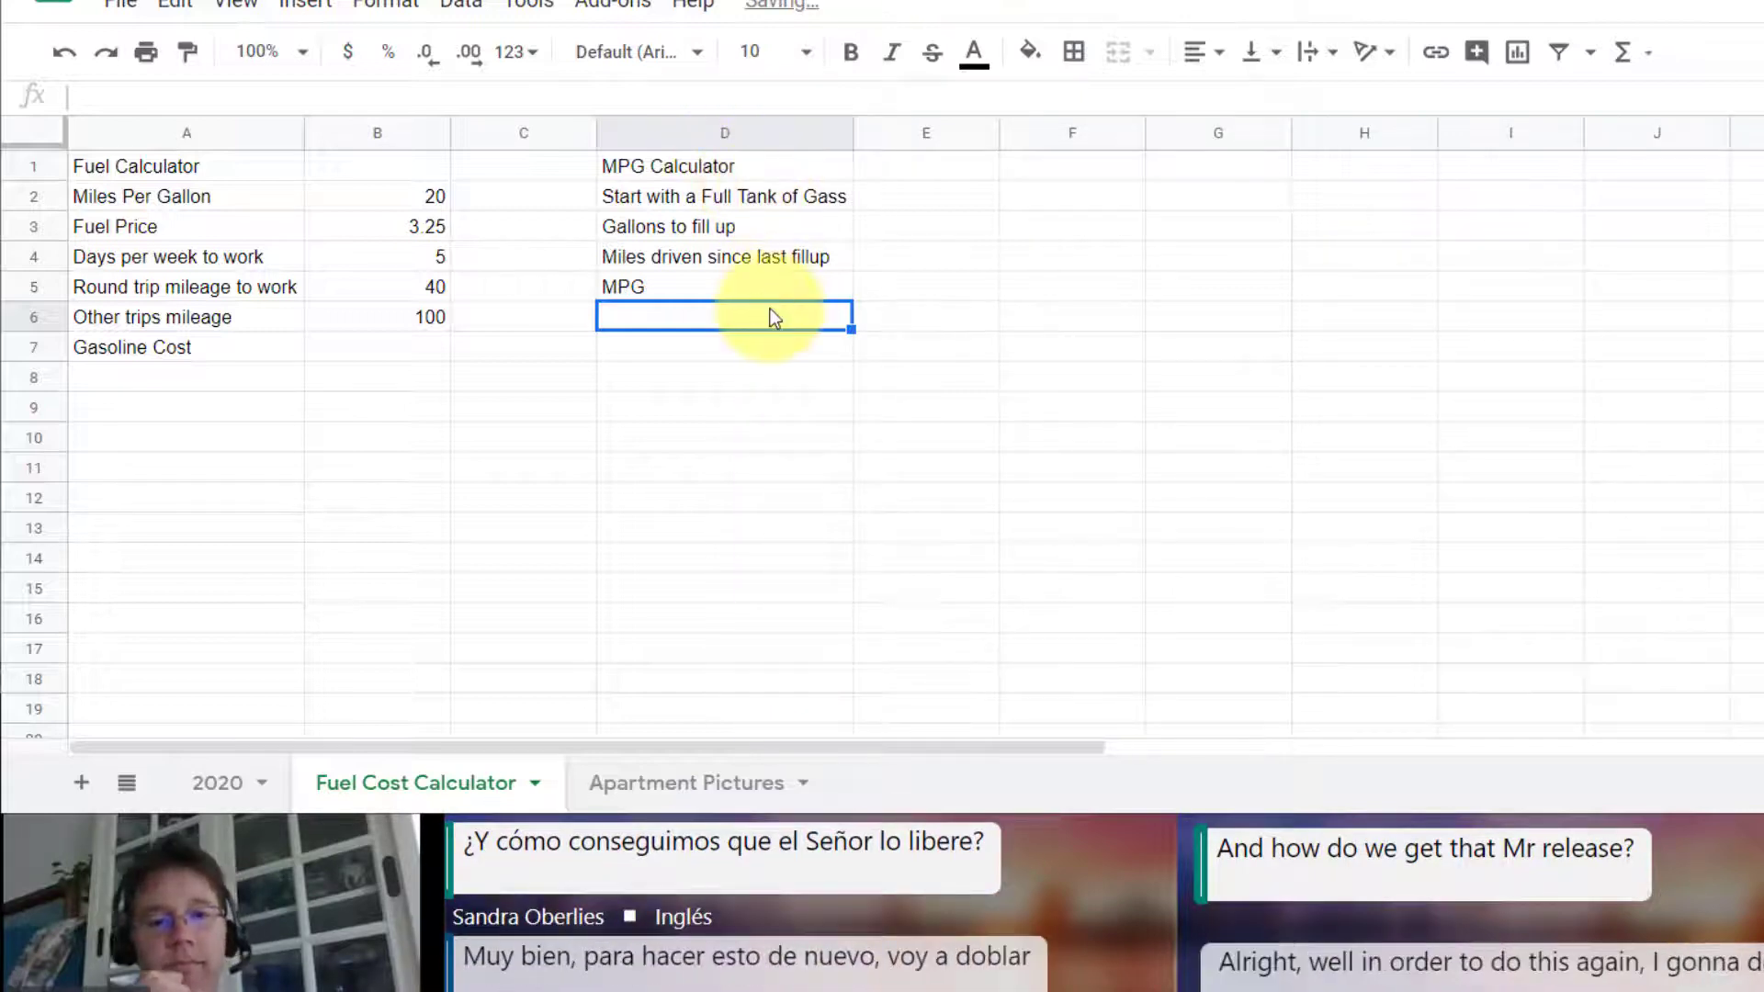
# Step: Enter 13.4 for Gallons to fill up in E3 and format it to show three decimal places
pyautogui.click(911, 291)
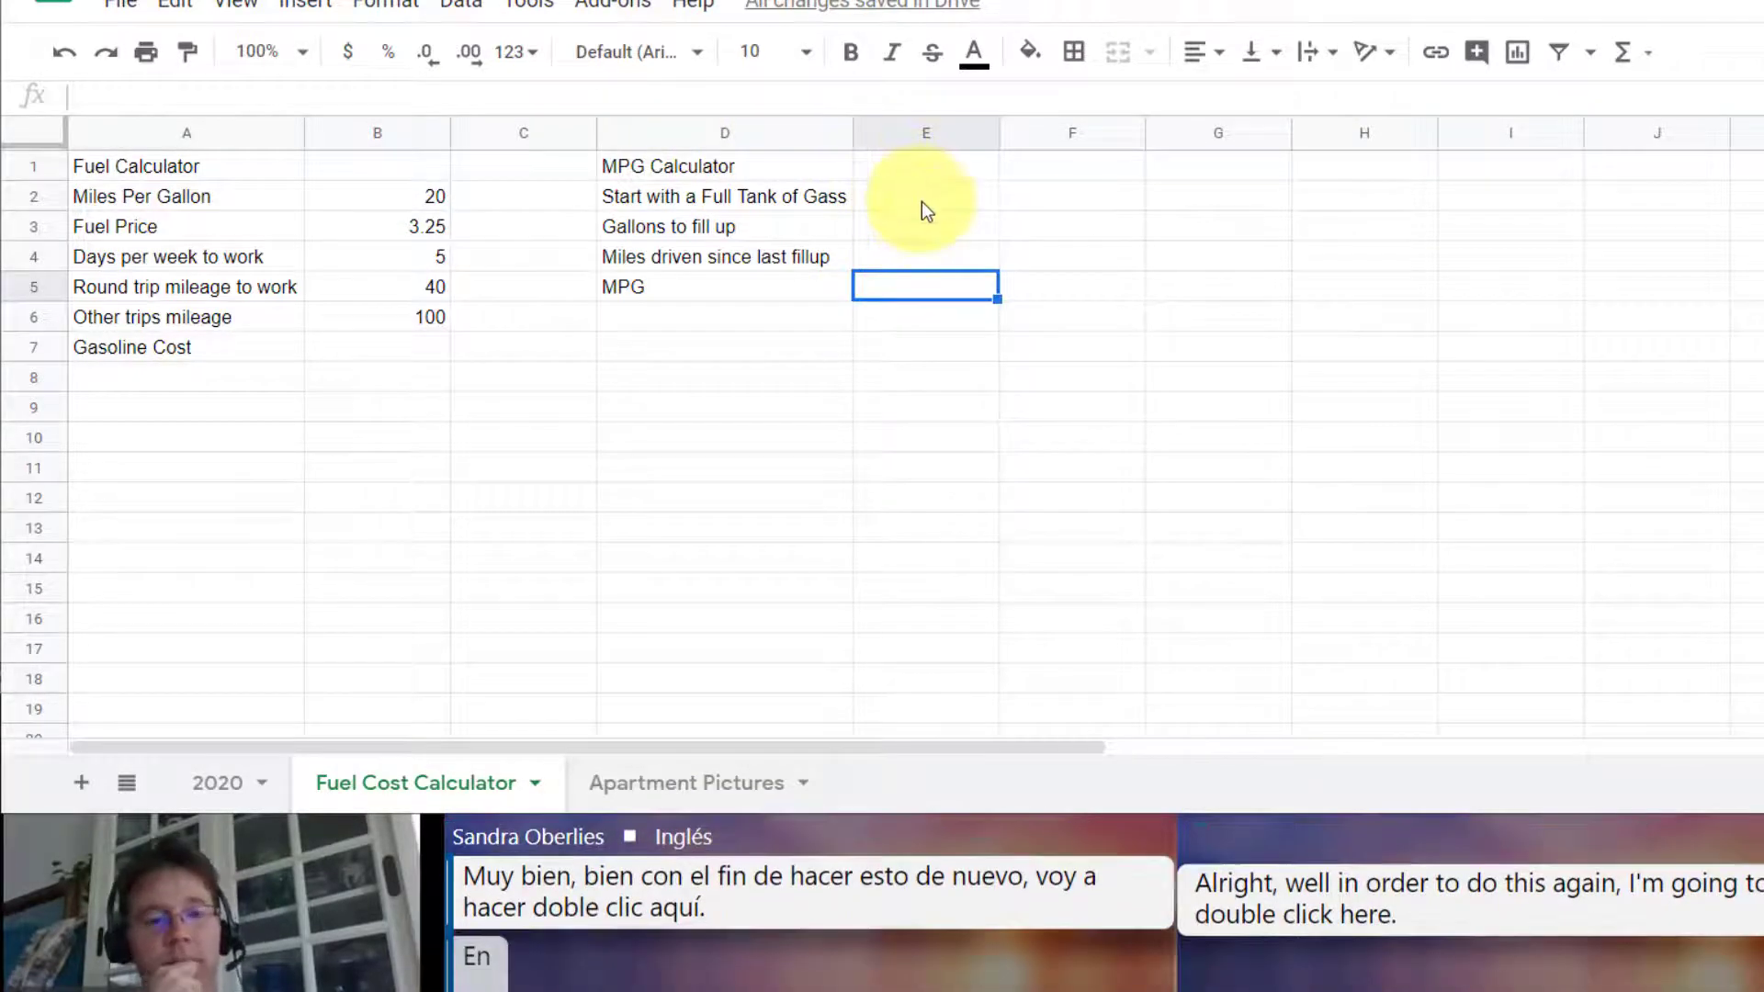
pyautogui.click(926, 193)
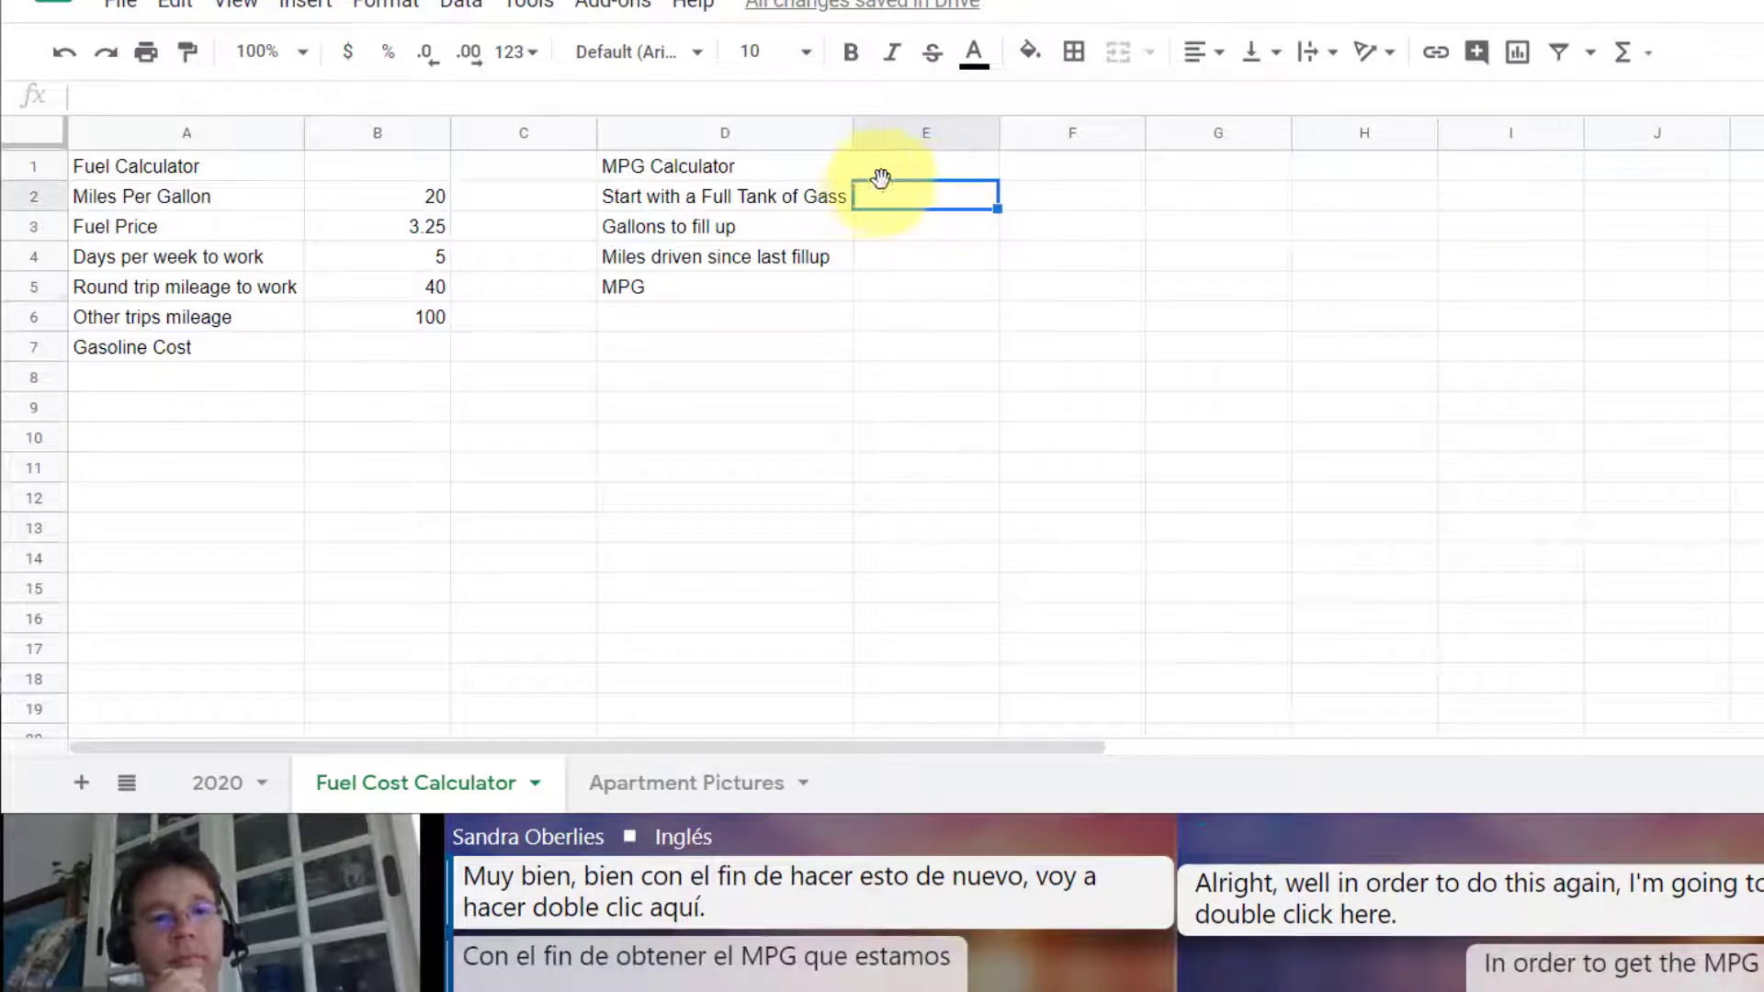
pyautogui.click(922, 224)
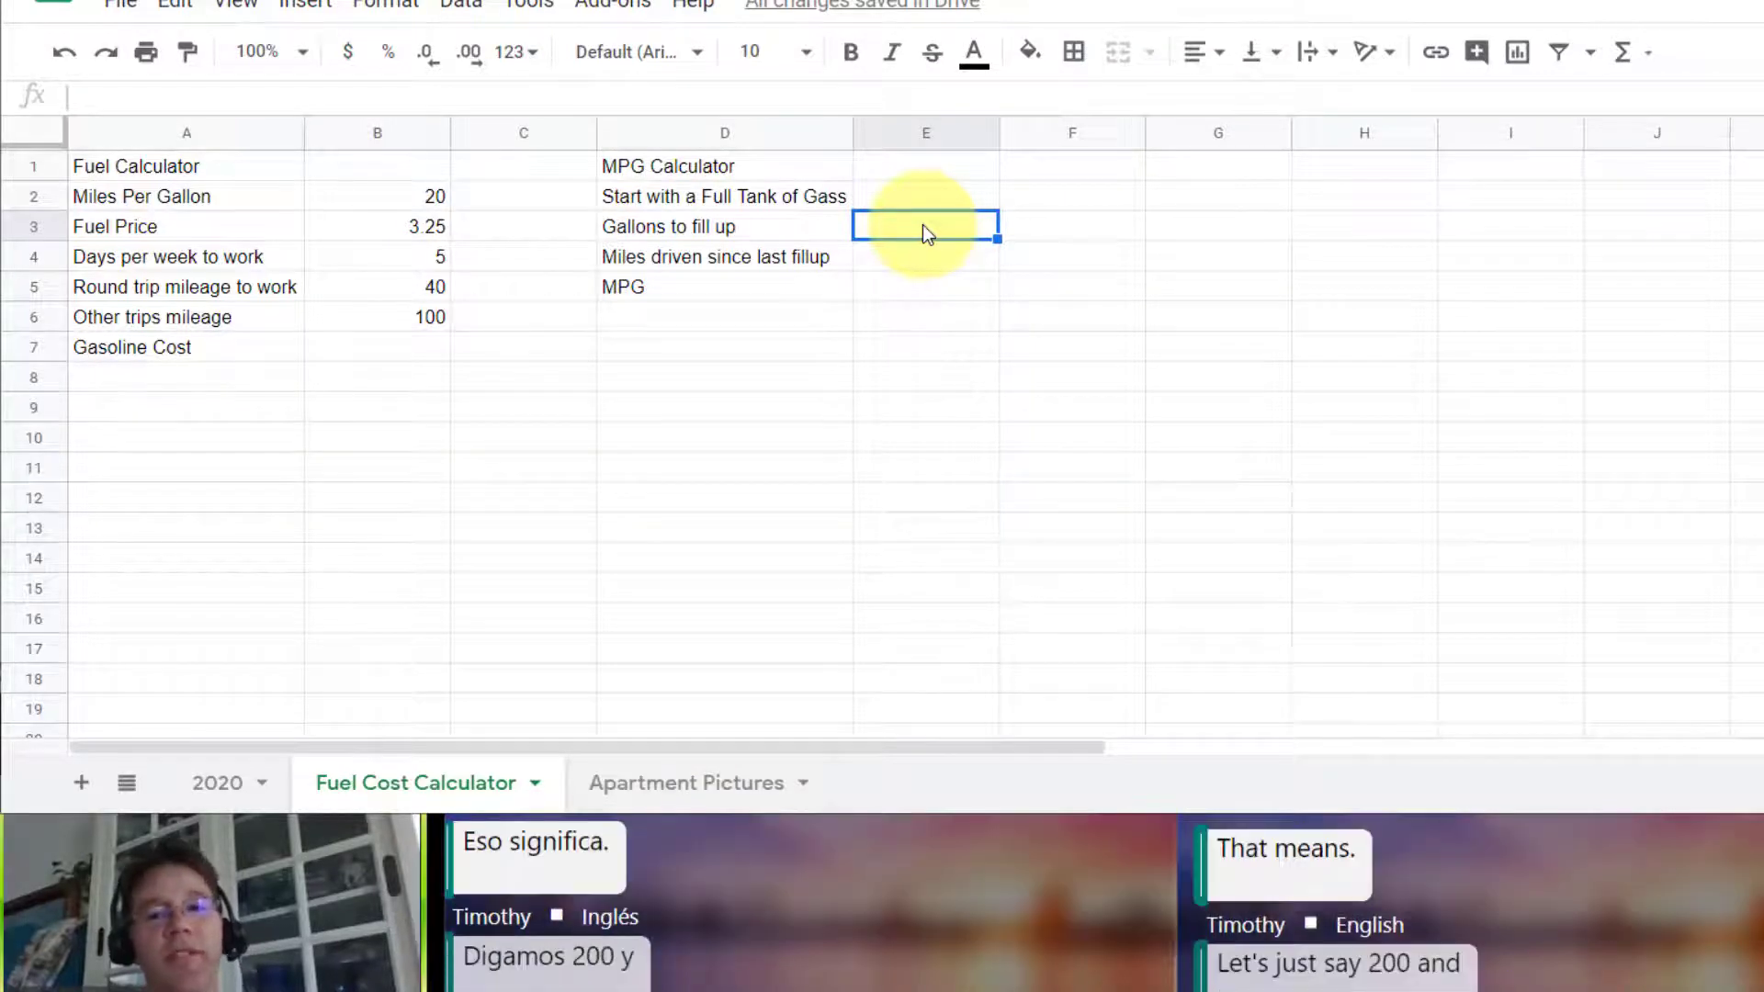
pyautogui.write('13.4')
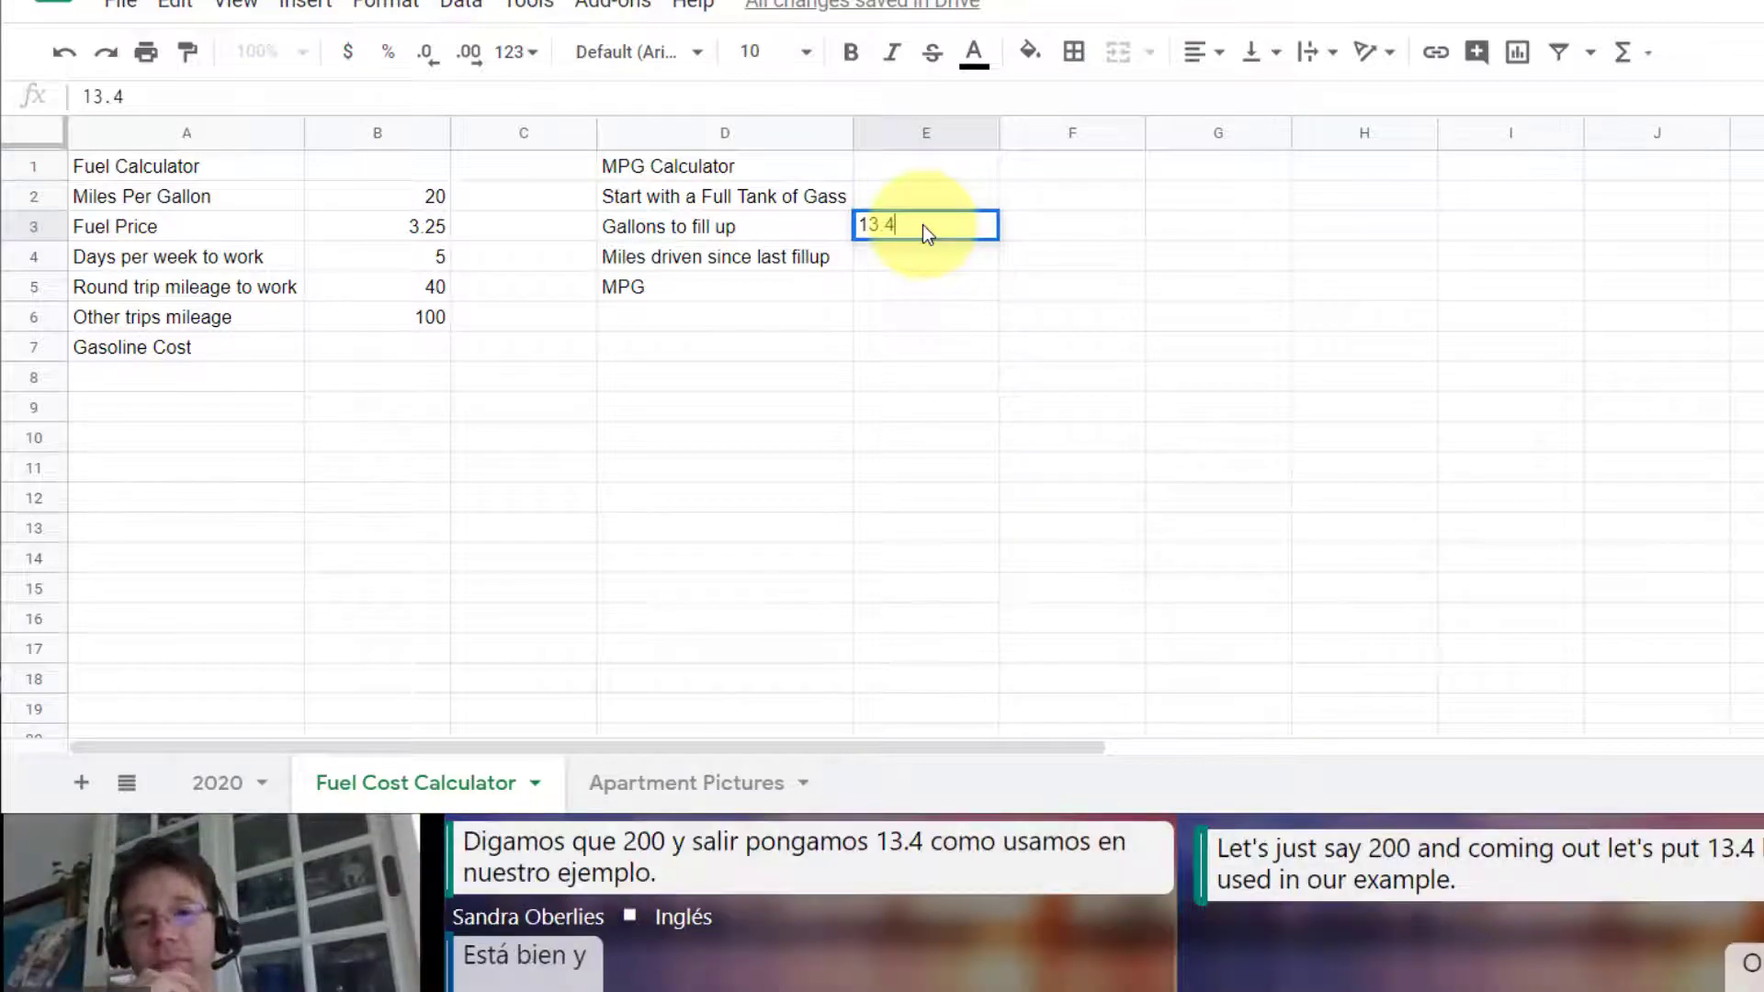
pyautogui.press('Return')
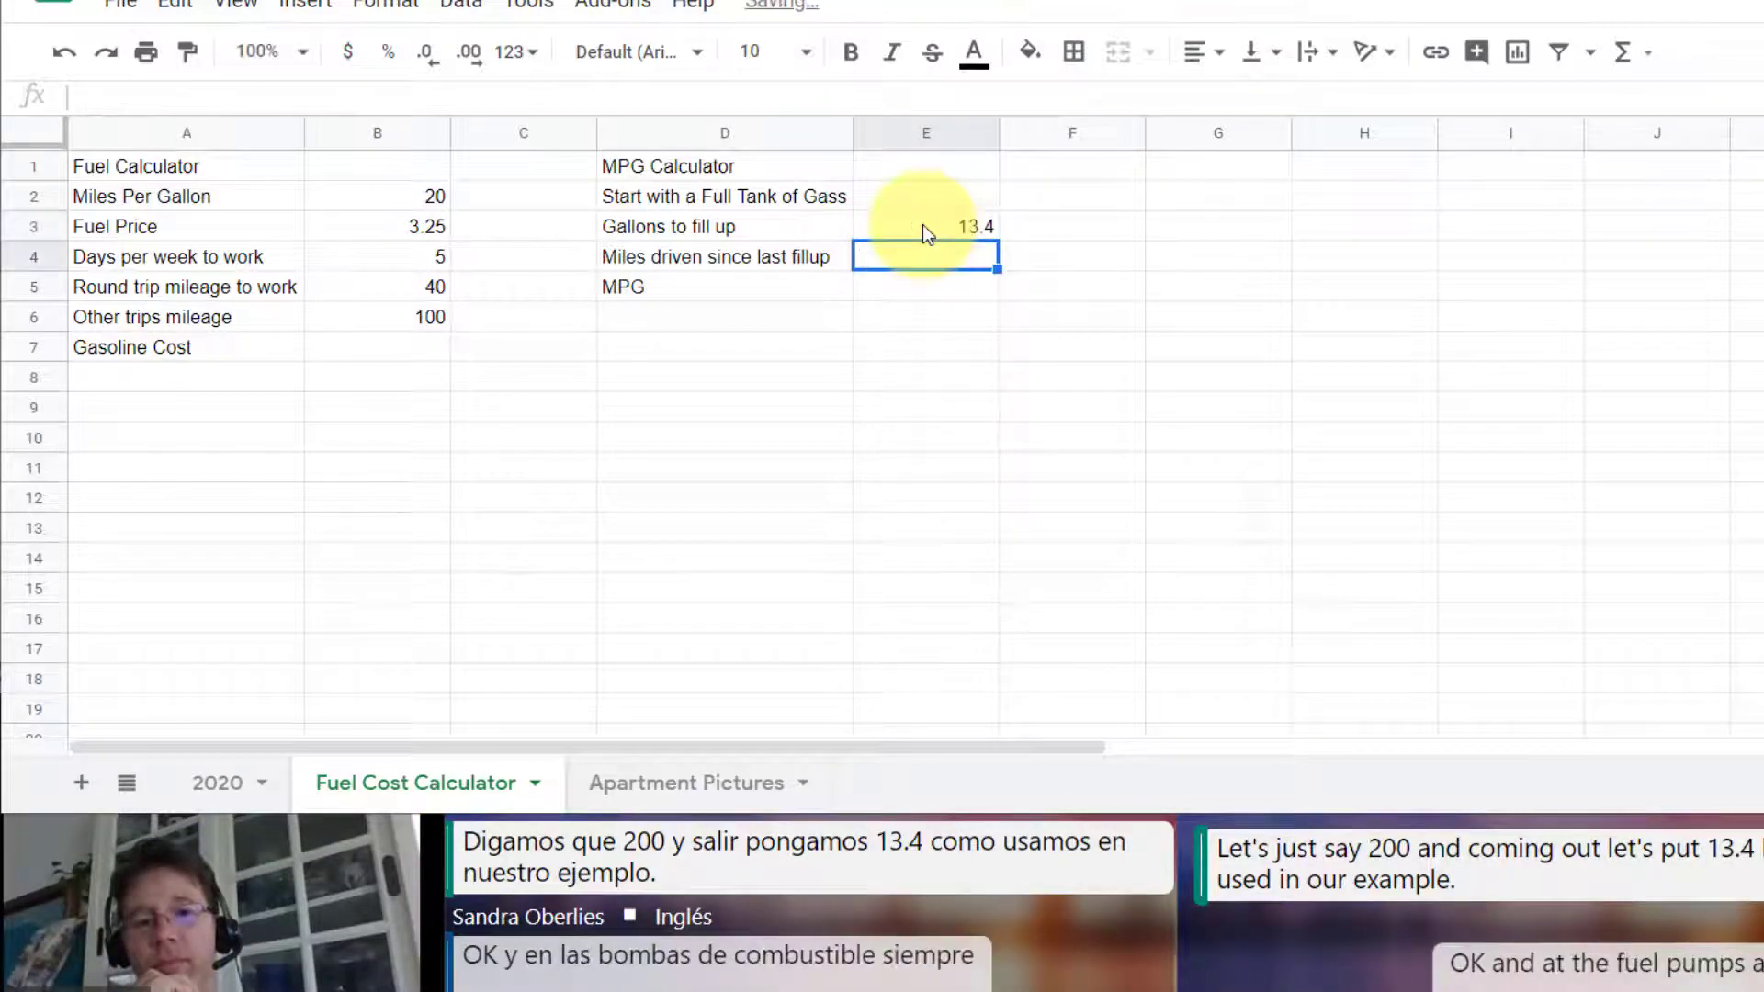
pyautogui.click(984, 229)
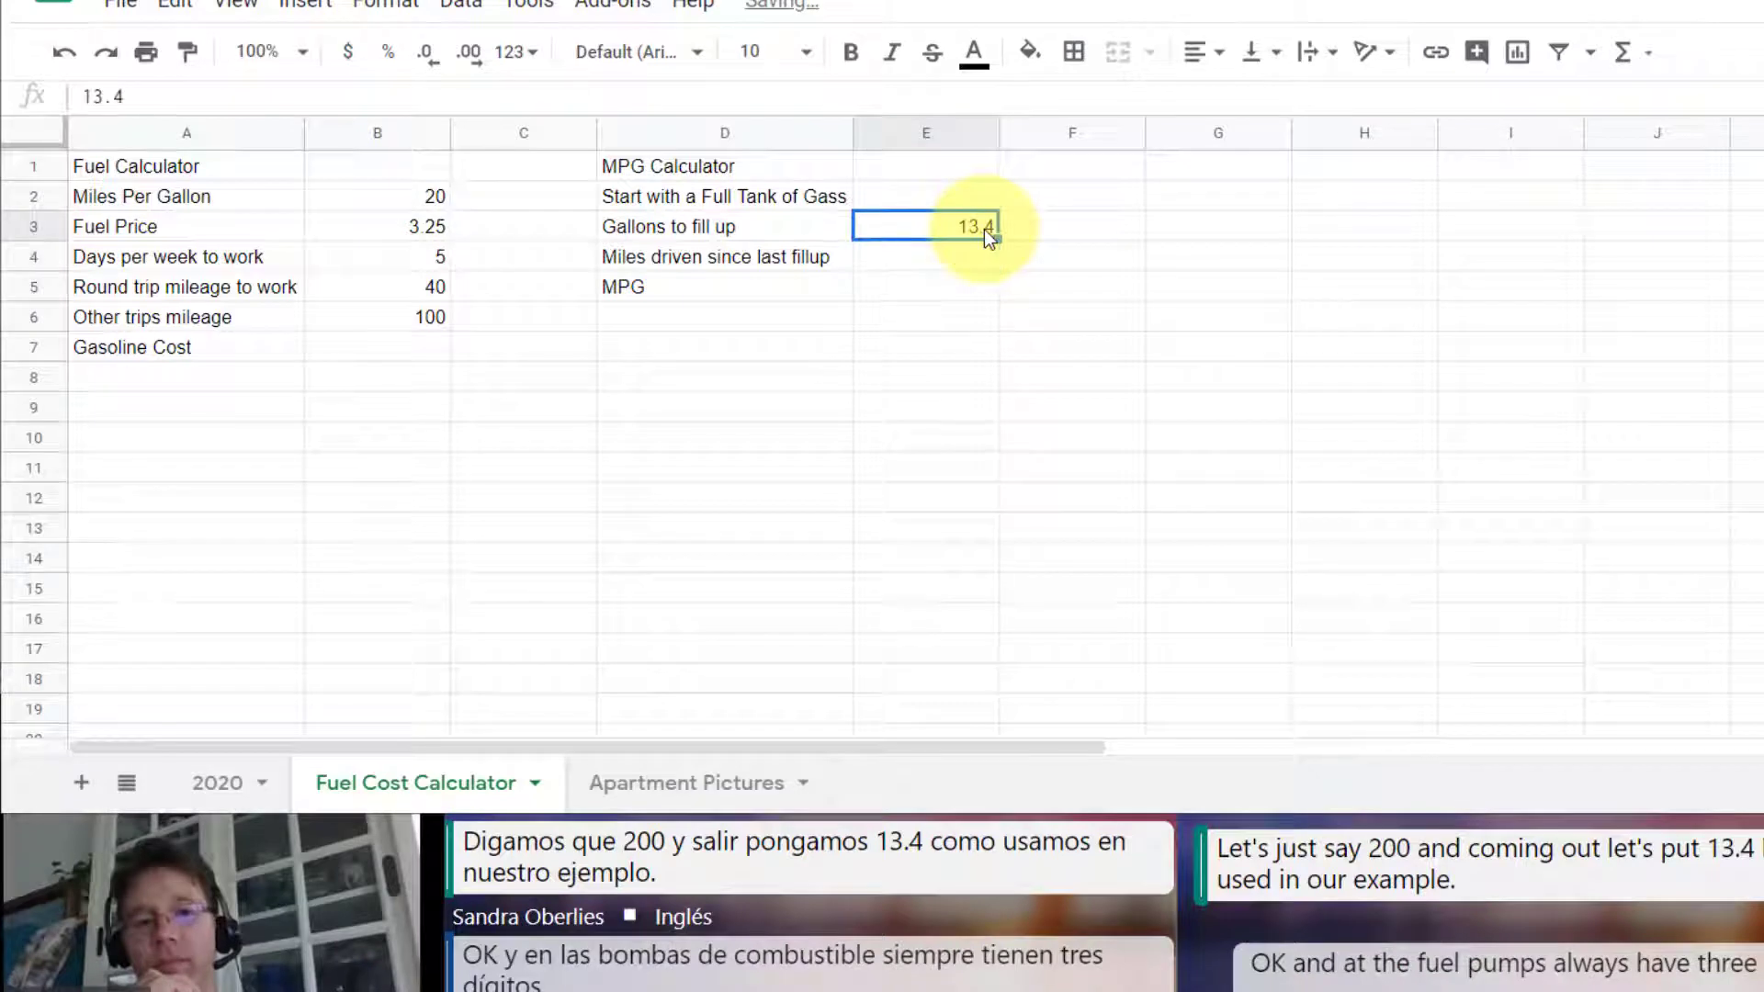
pyautogui.click(470, 55)
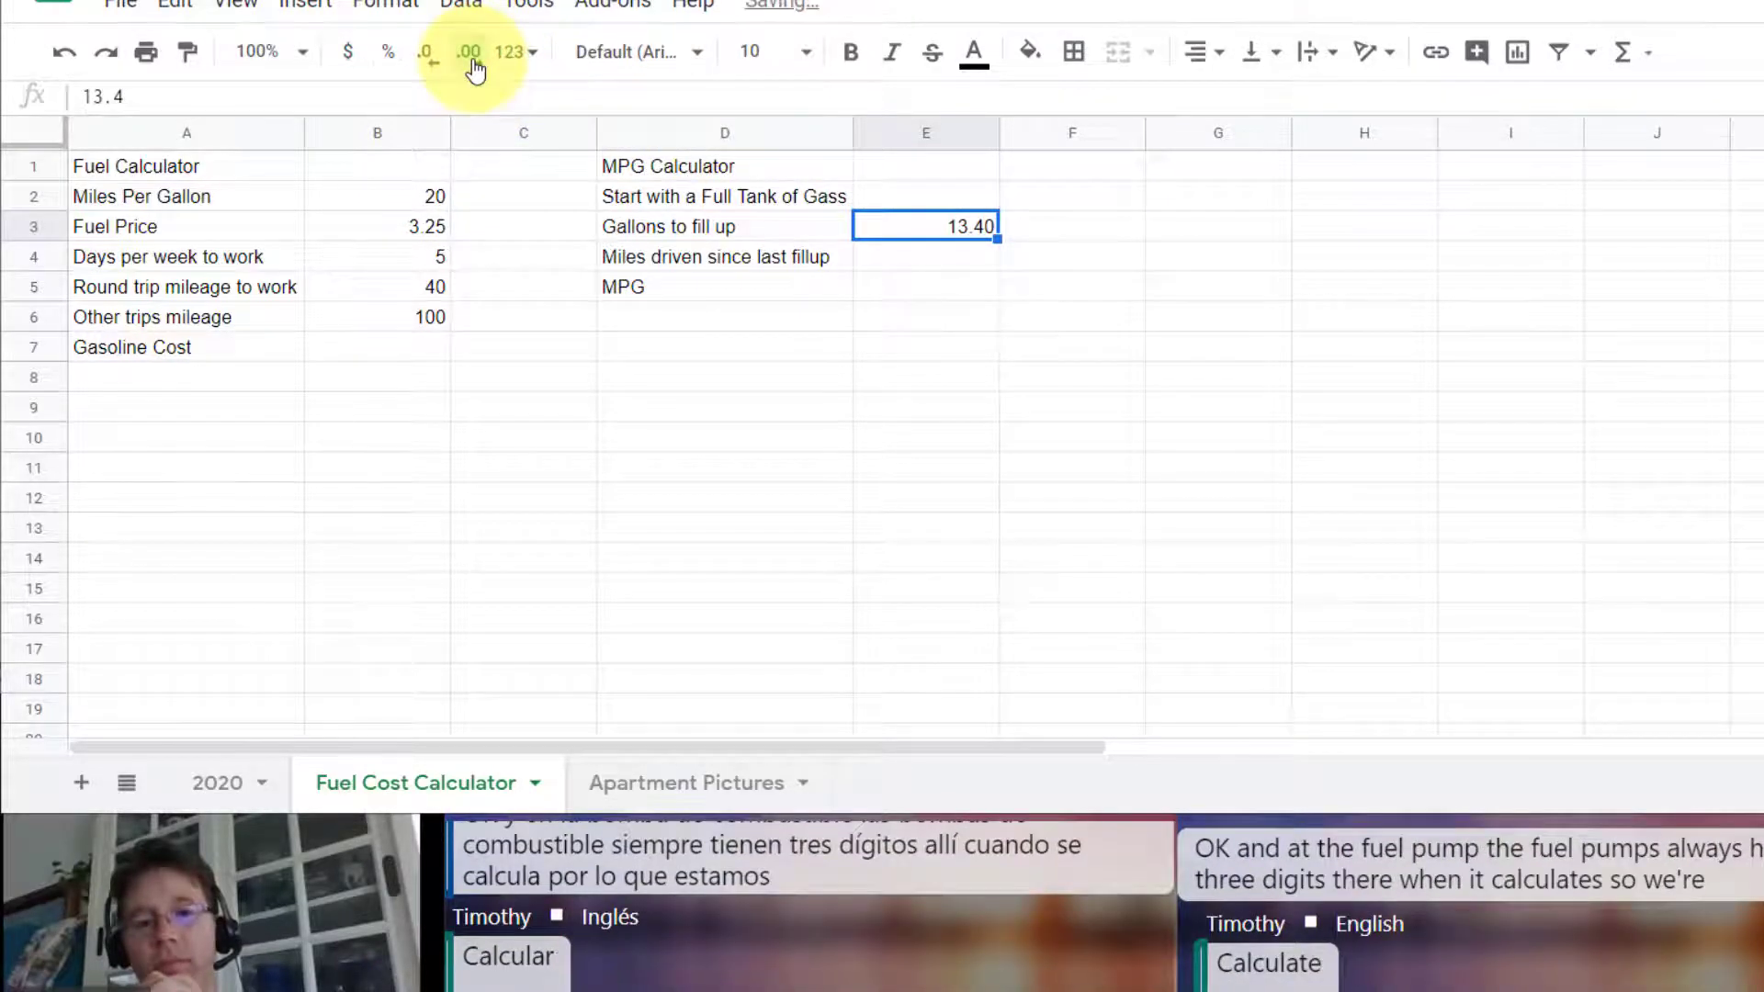
pyautogui.click(471, 55)
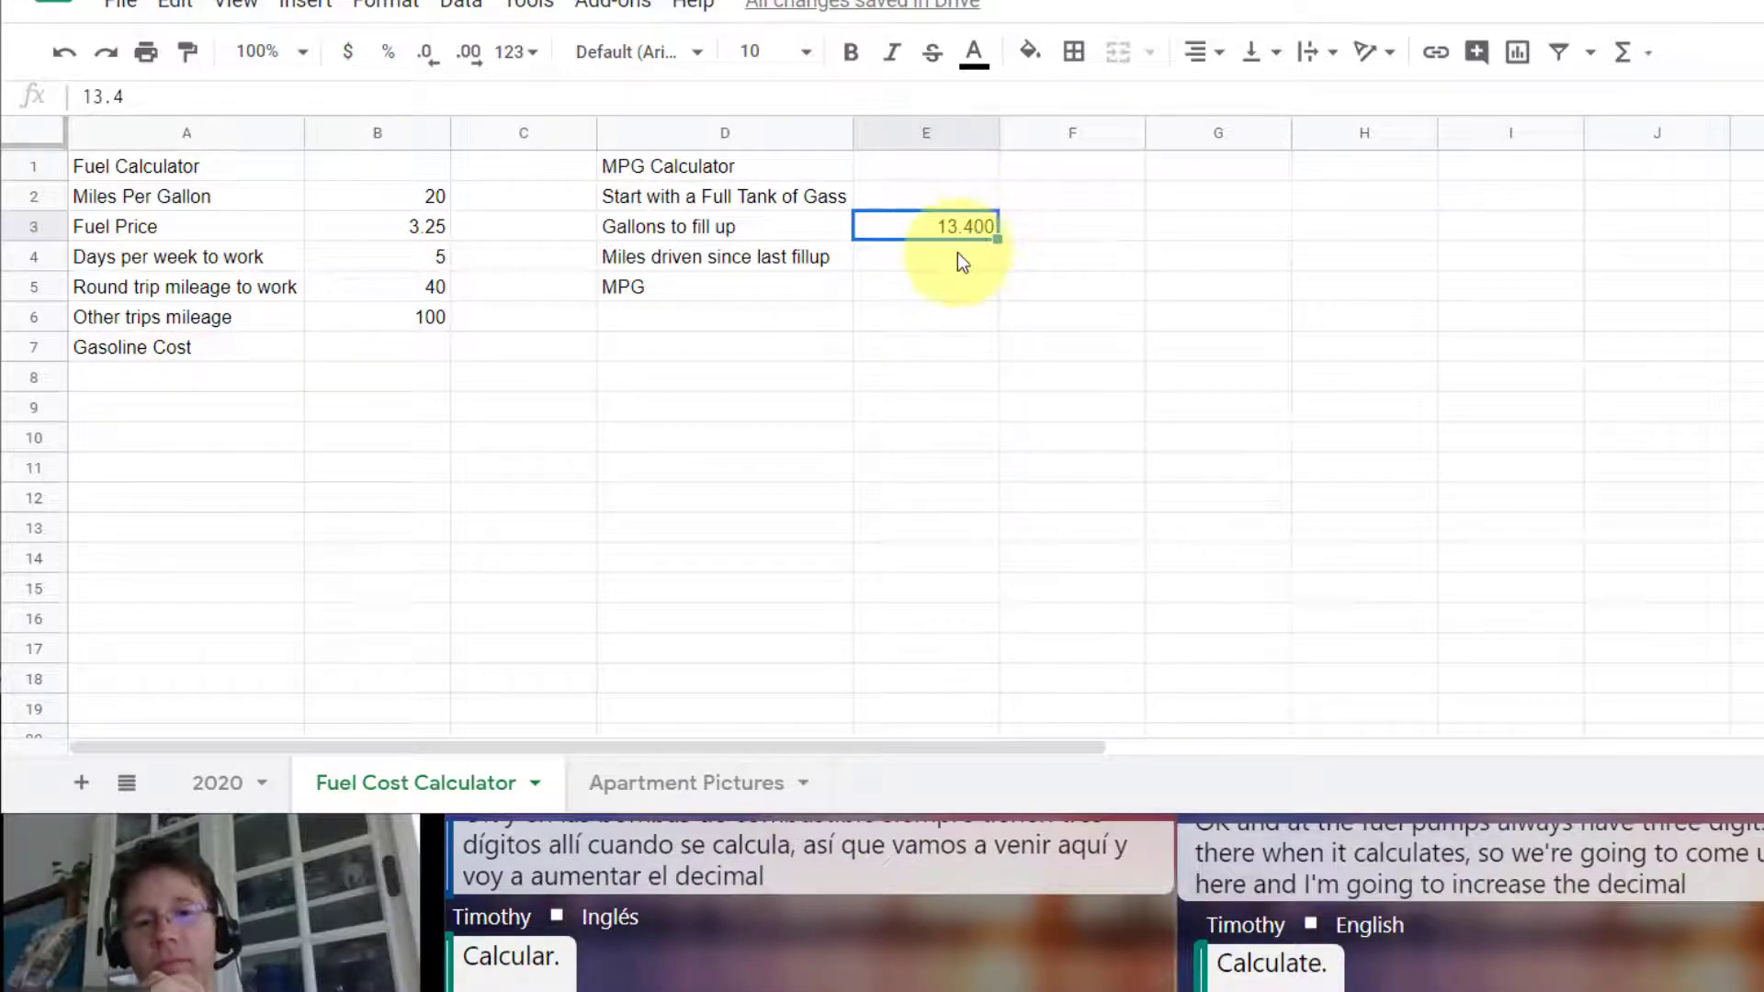
# Step: Enter 270 for Miles driven since last fillup in E4
pyautogui.click(909, 267)
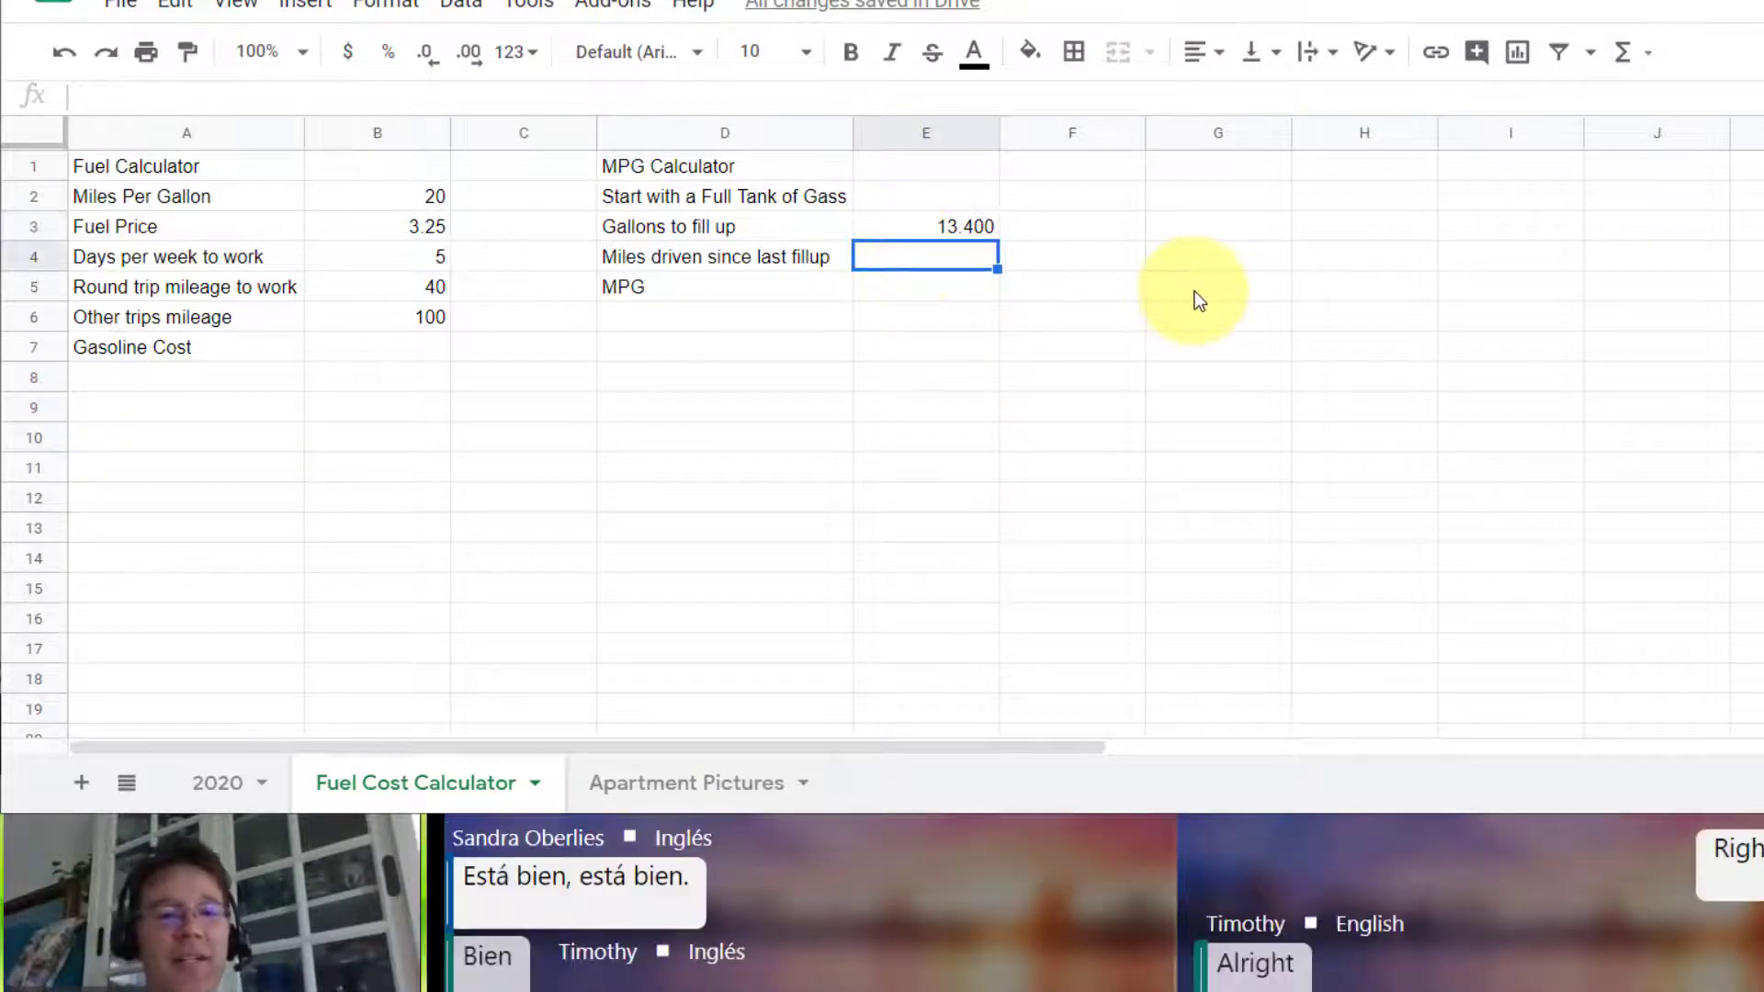
pyautogui.write('270')
pyautogui.press('Return')
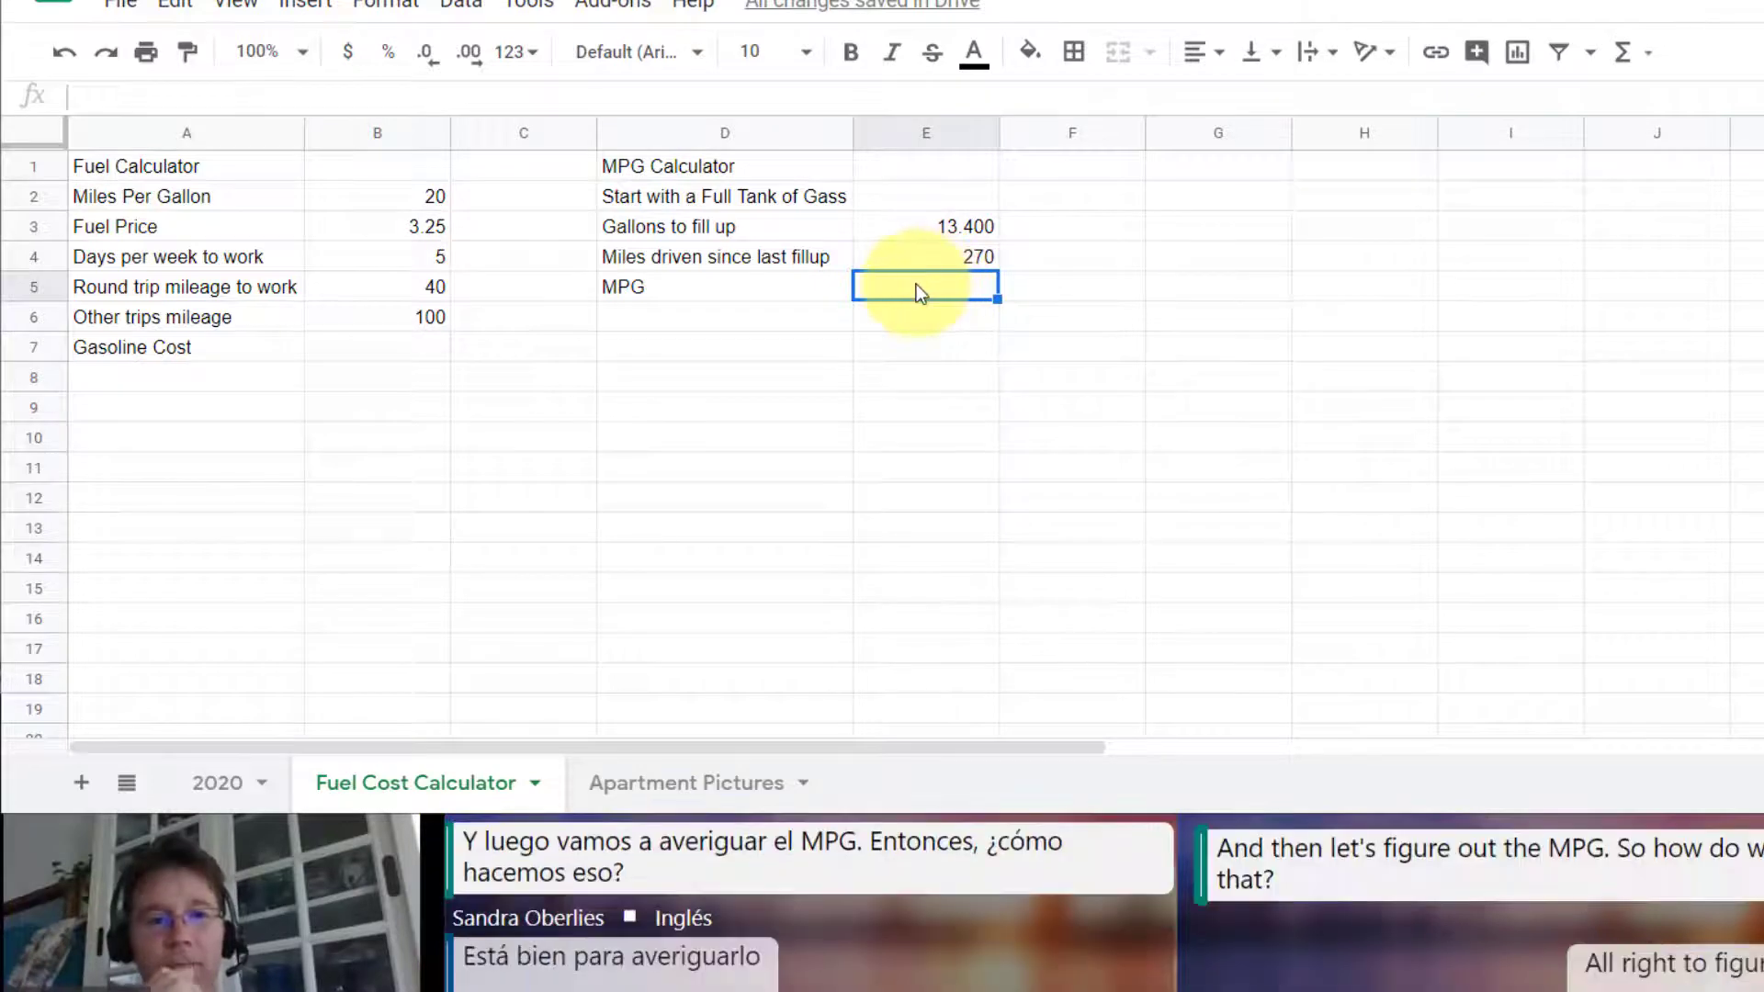
# Step: Calculate the MPG in E5 by dividing miles driven by gallons with the formula =E4/E3
pyautogui.click(937, 258)
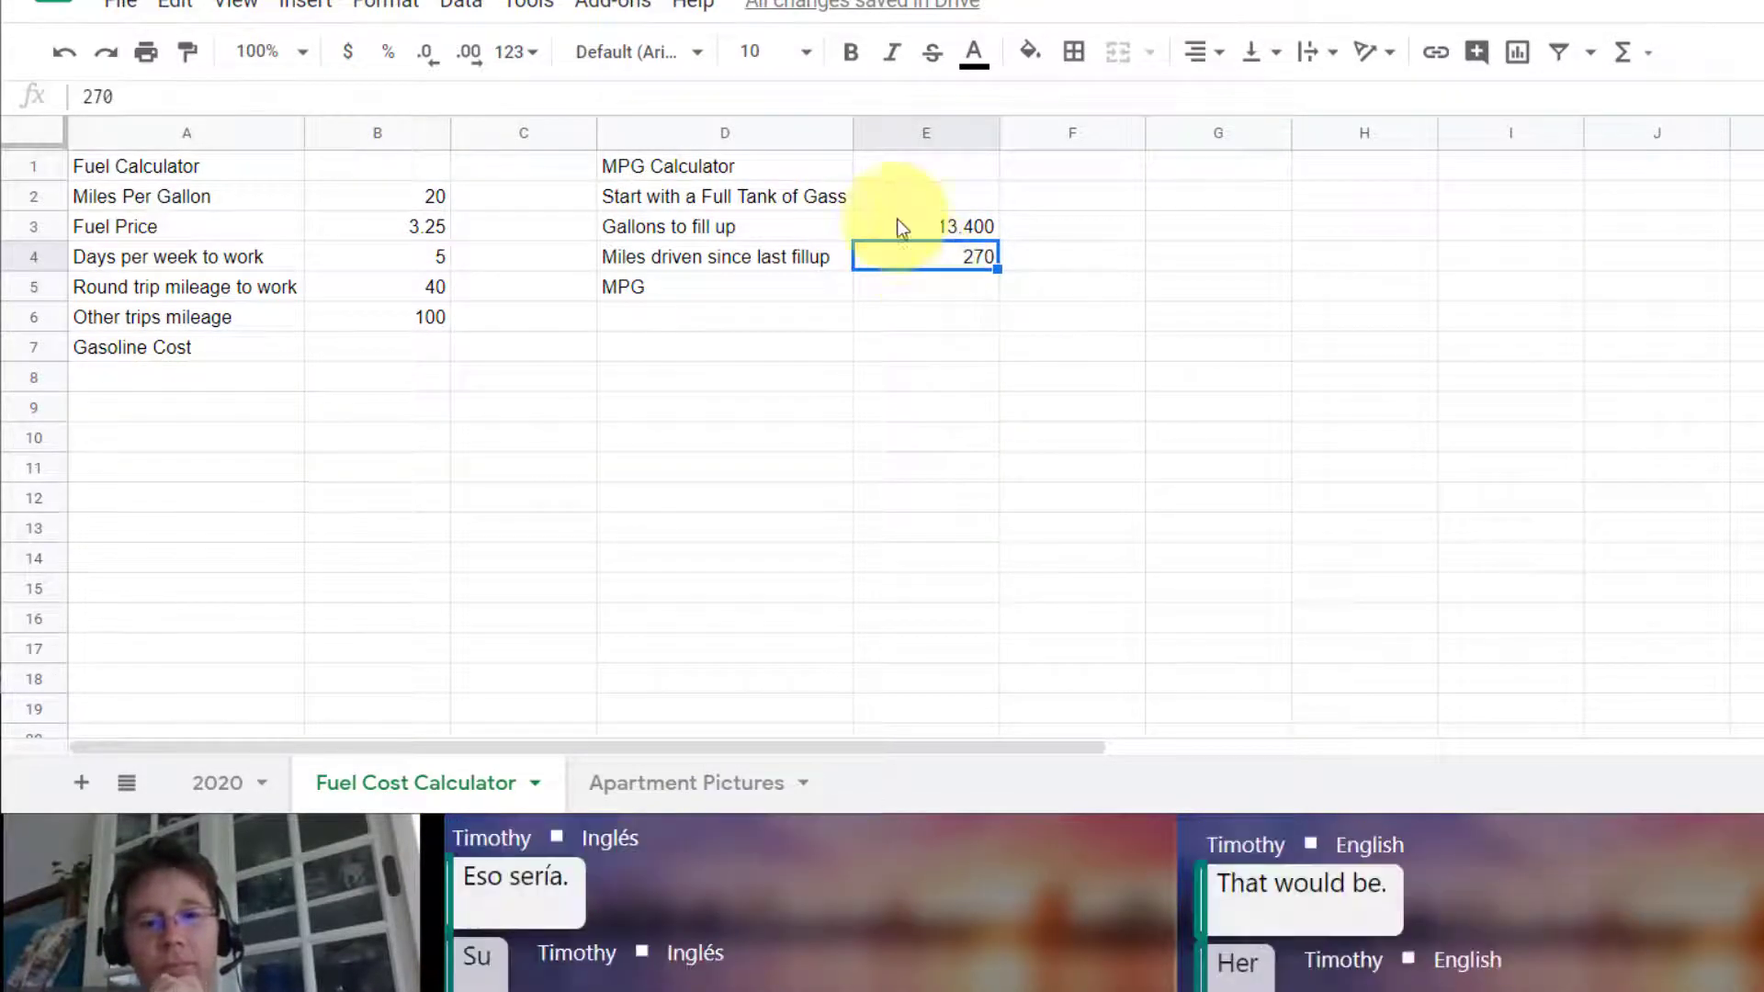
pyautogui.click(900, 290)
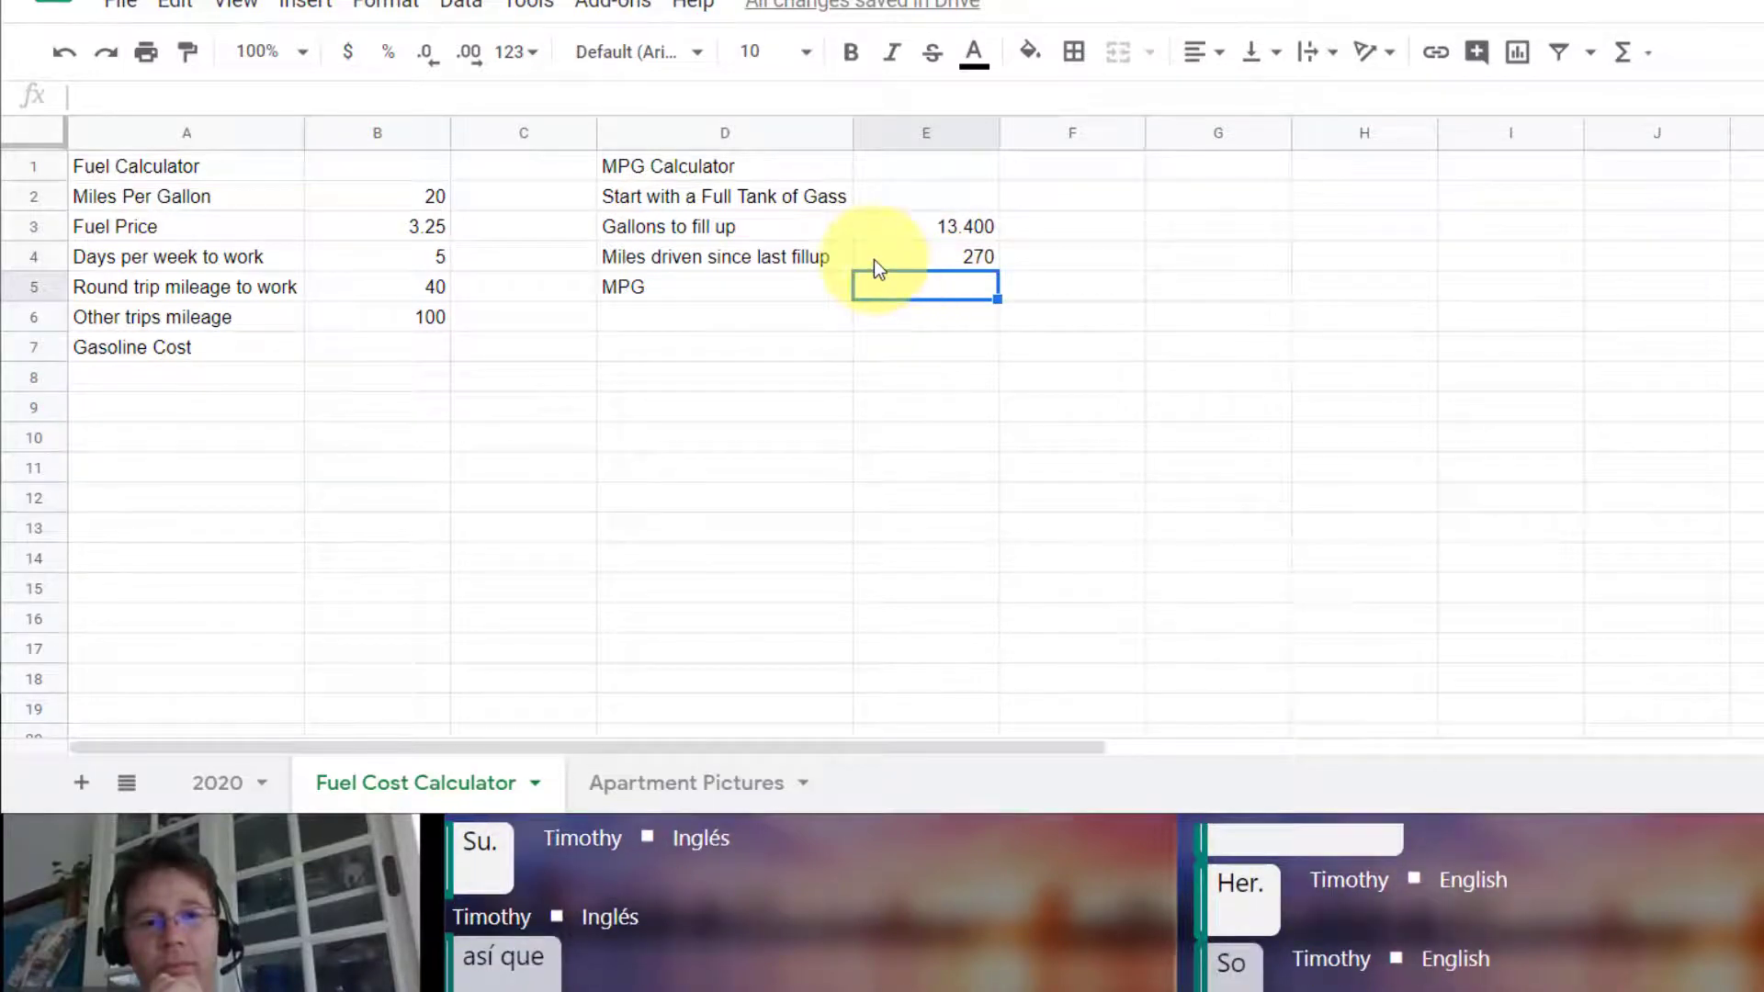
pyautogui.write('=')
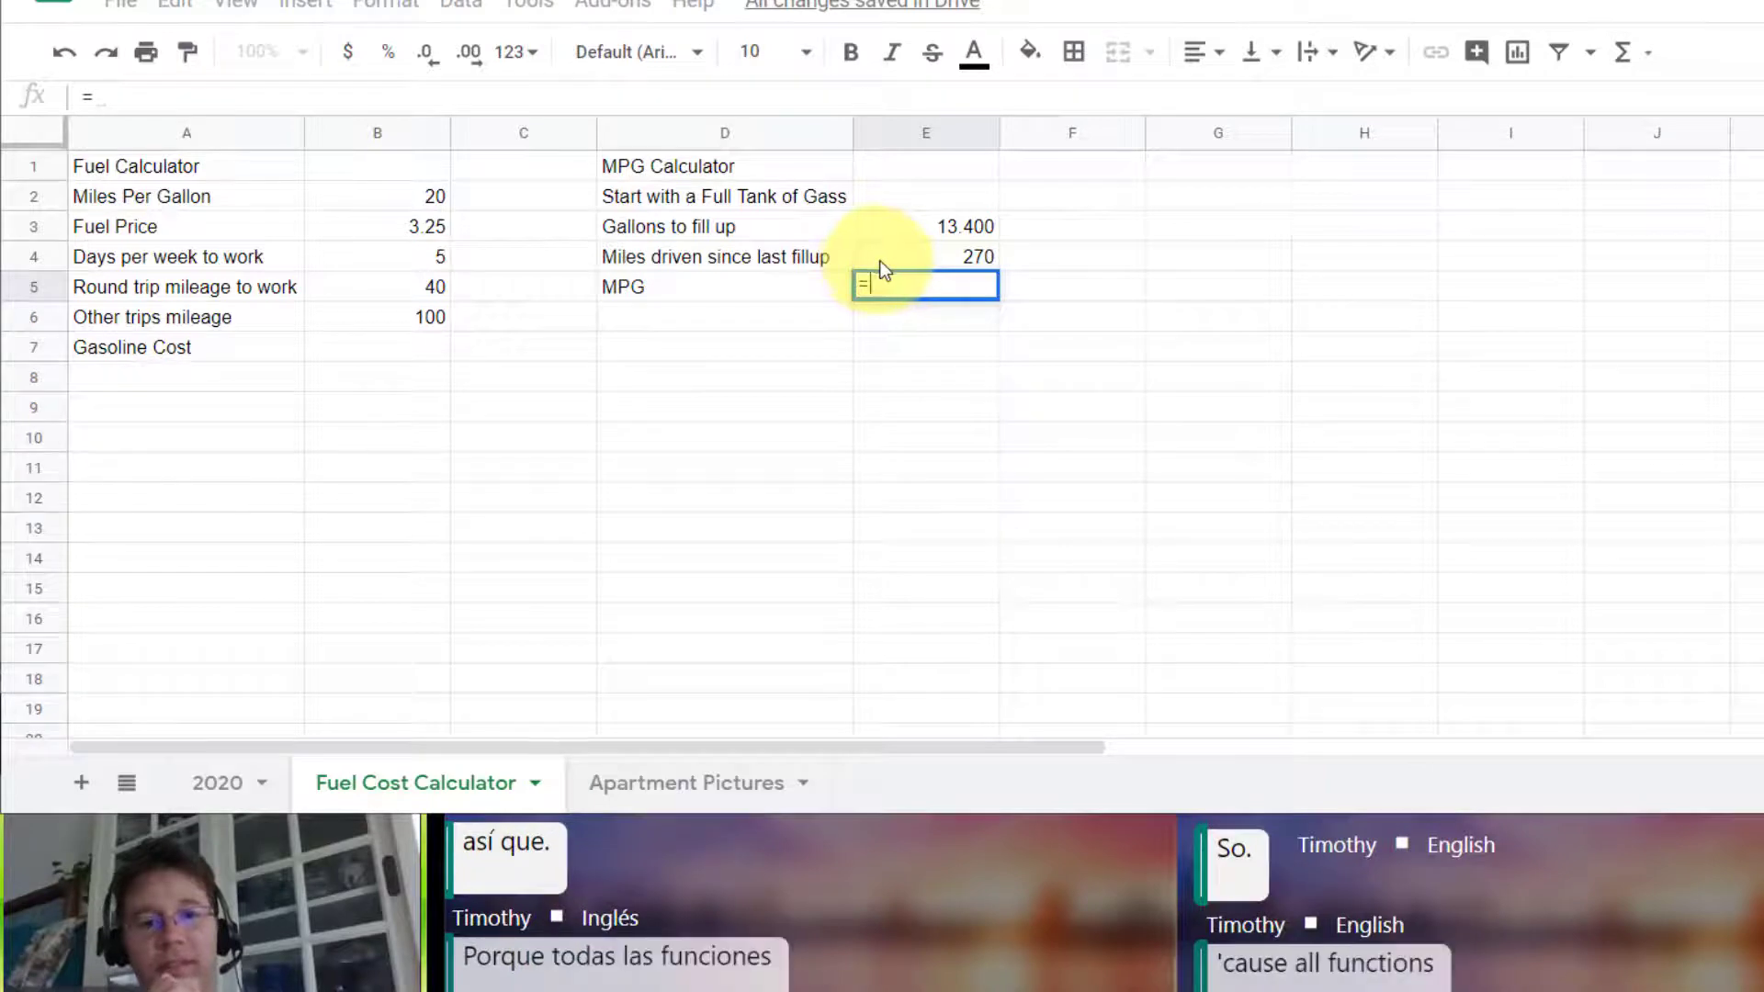
pyautogui.click(930, 259)
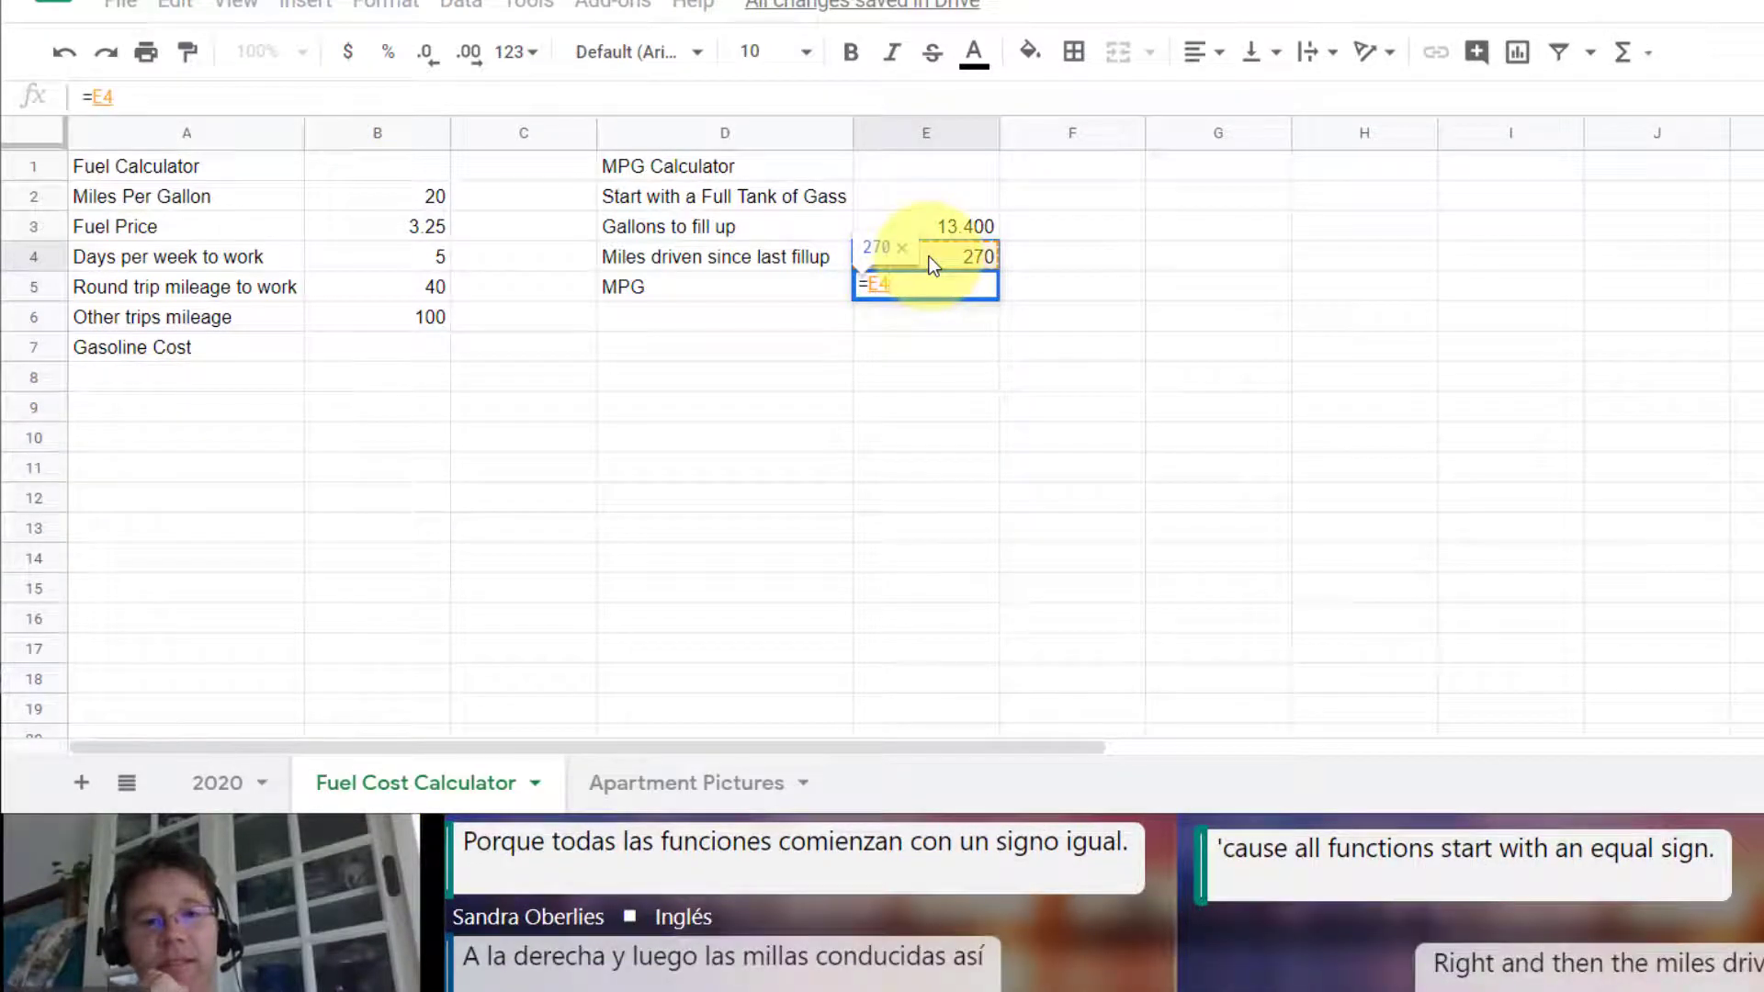
pyautogui.write('/')
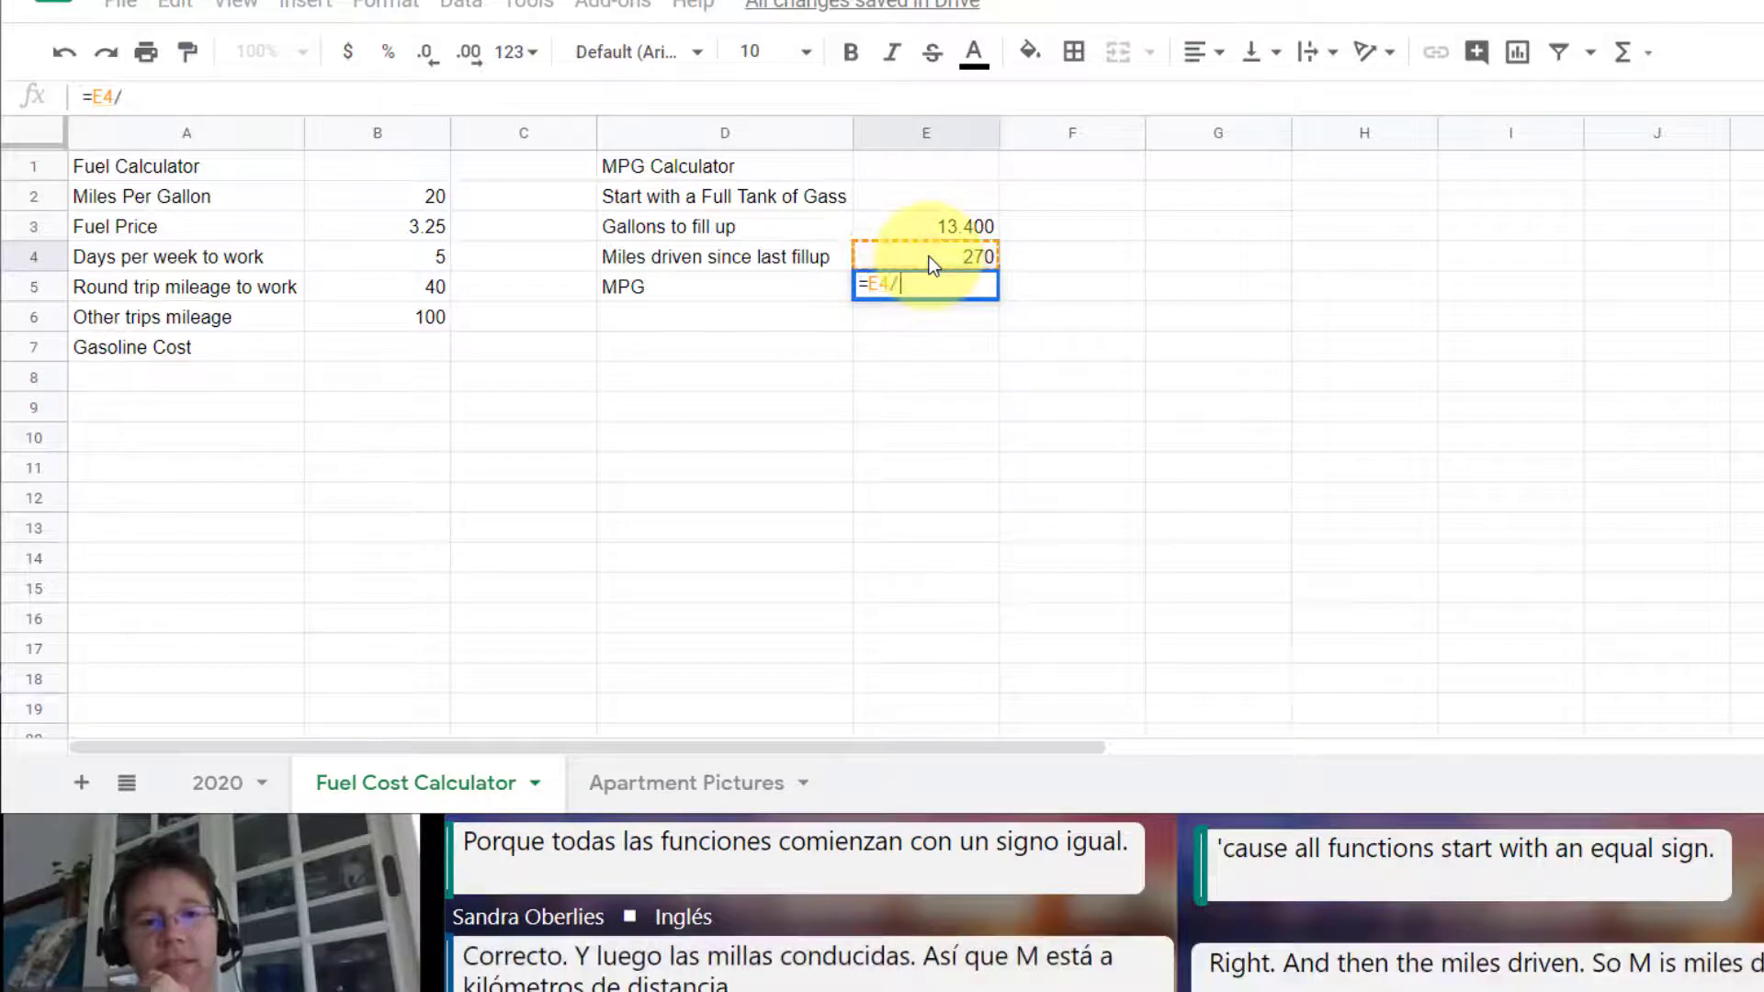
pyautogui.click(935, 221)
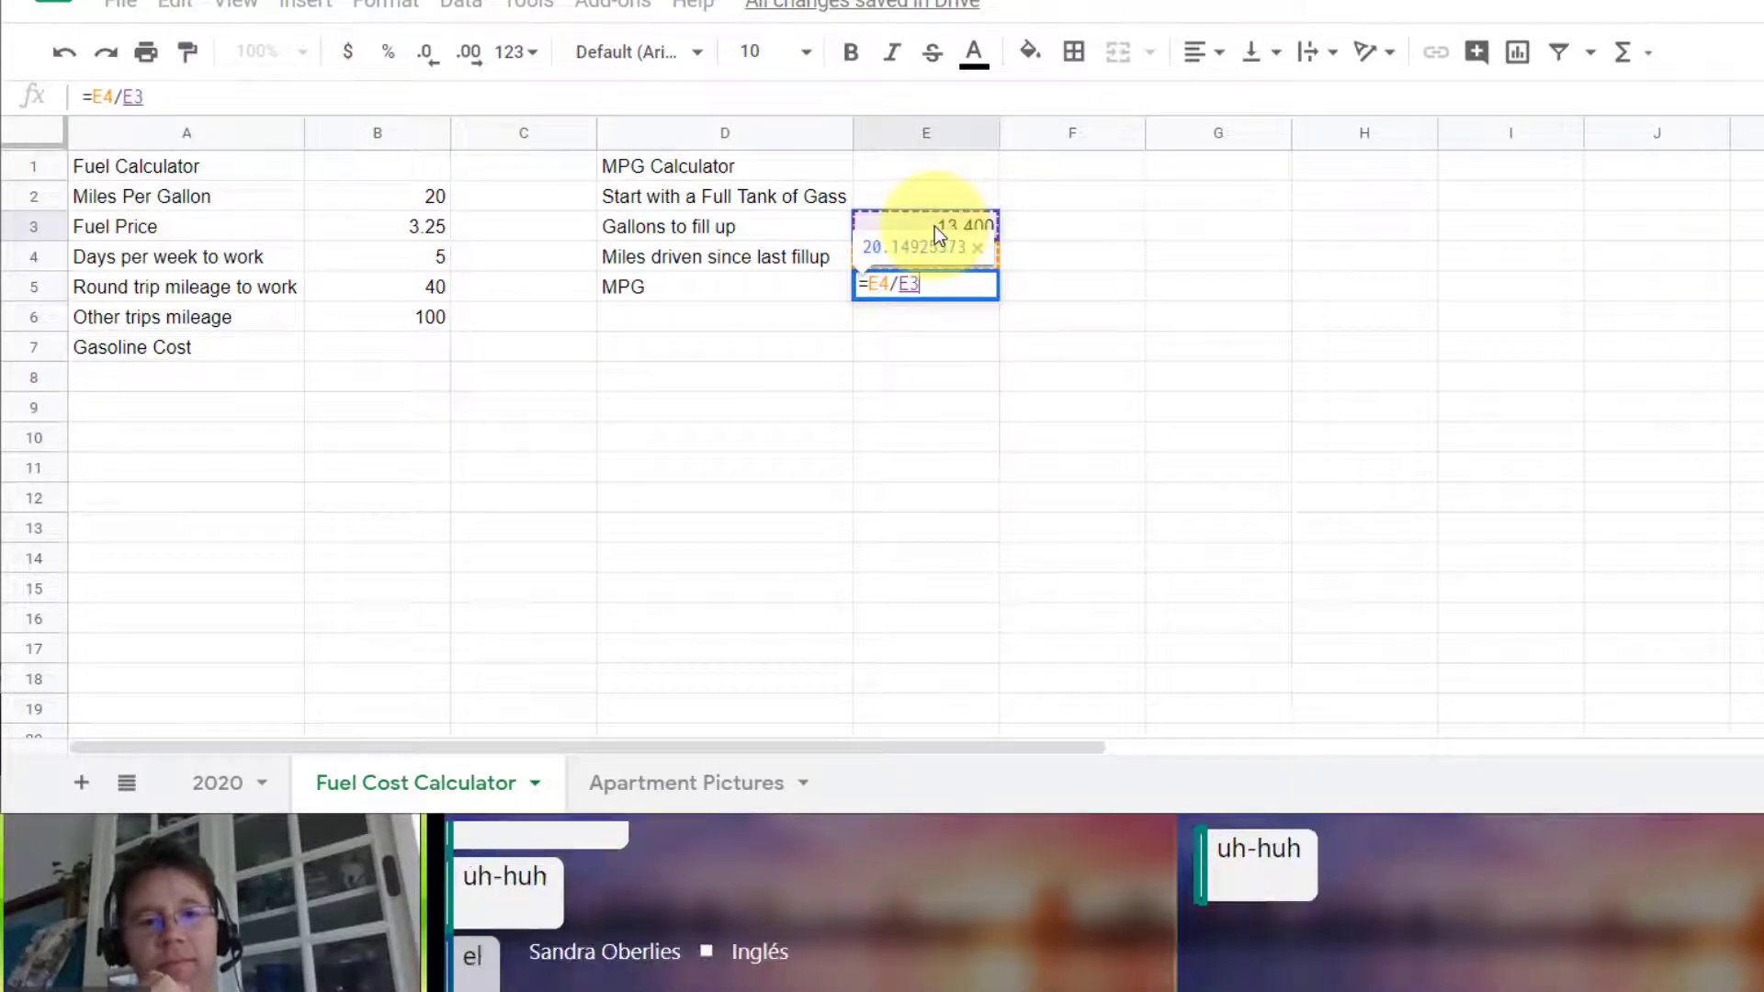
pyautogui.press('Return')
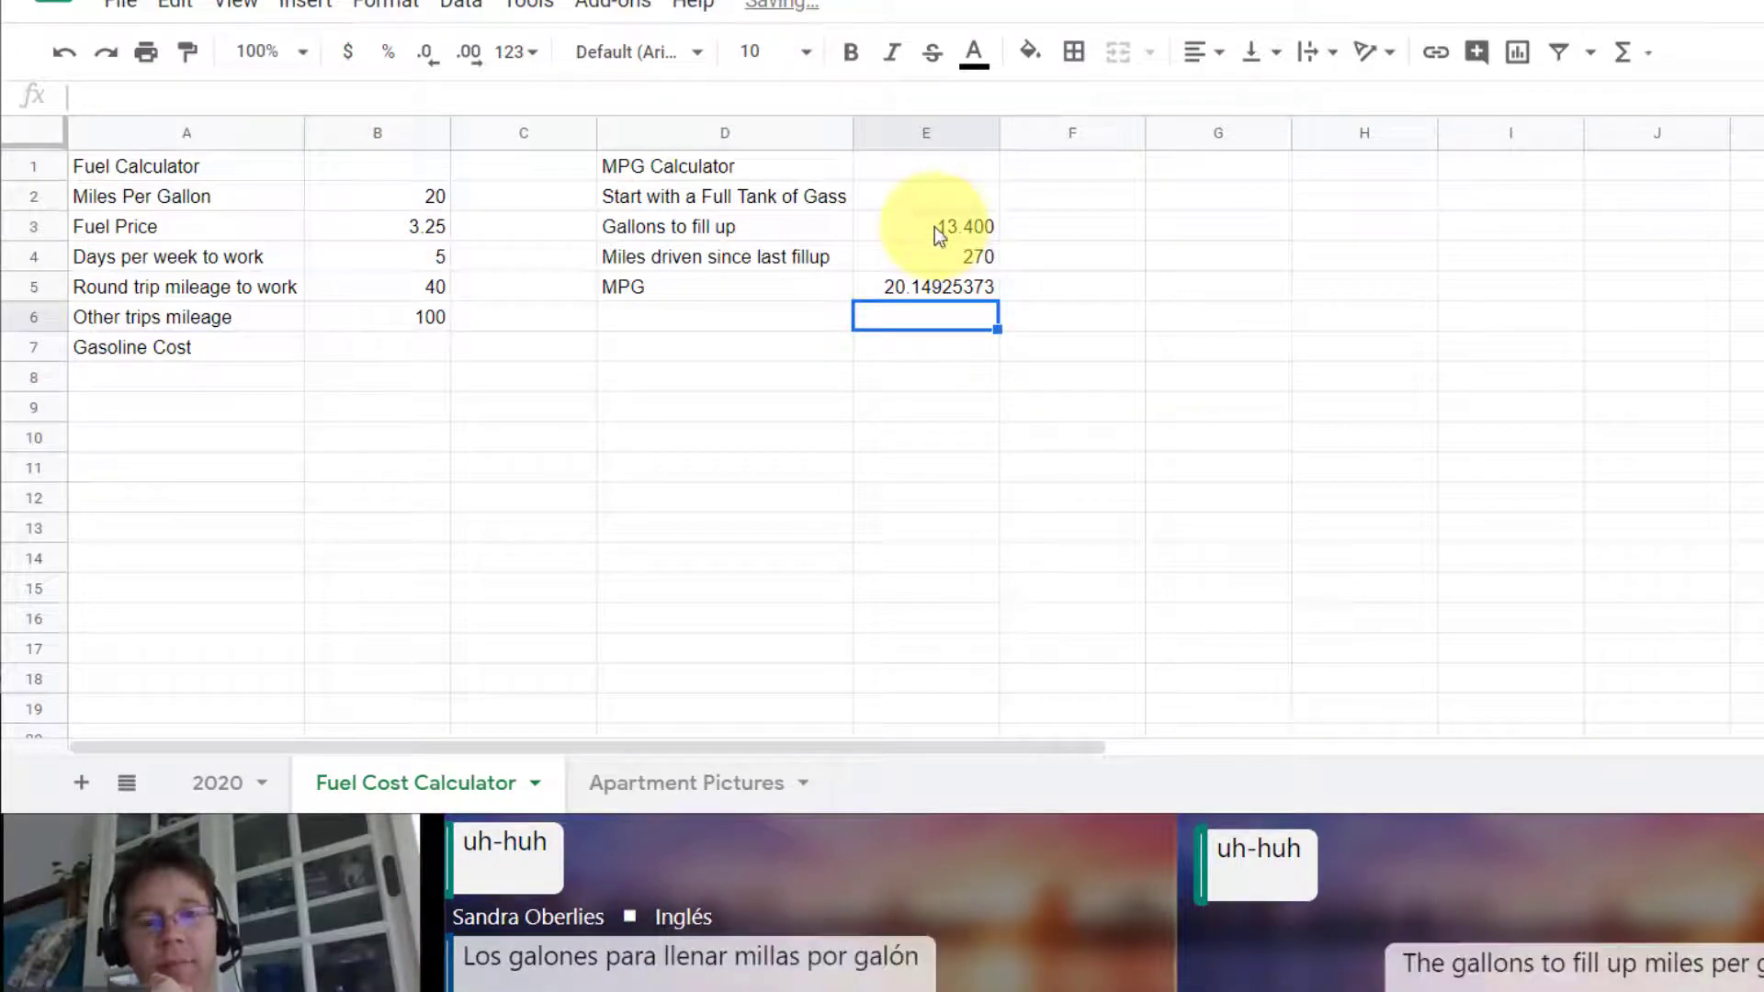
# Step: Format the MPG result in E5 to show no decimal places
pyautogui.click(922, 286)
pyautogui.click(426, 55)
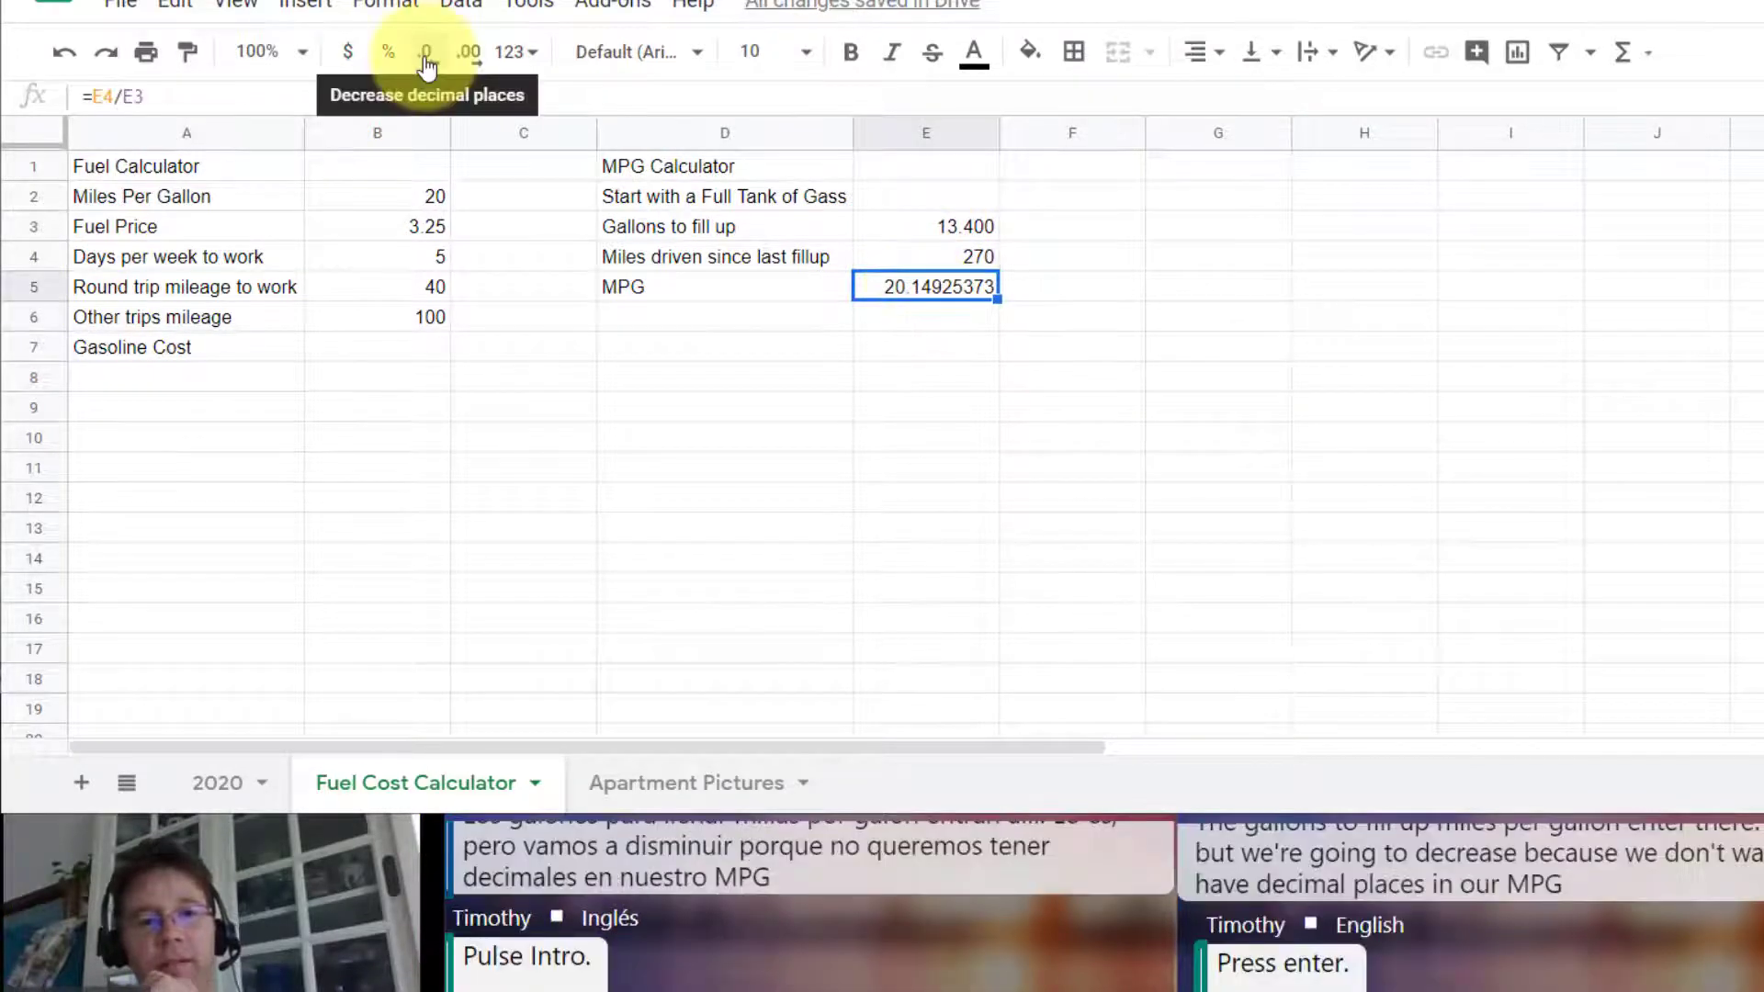
pyautogui.click(426, 55)
pyautogui.click(426, 55)
pyautogui.click(426, 55)
pyautogui.click(426, 55)
pyautogui.click(426, 55)
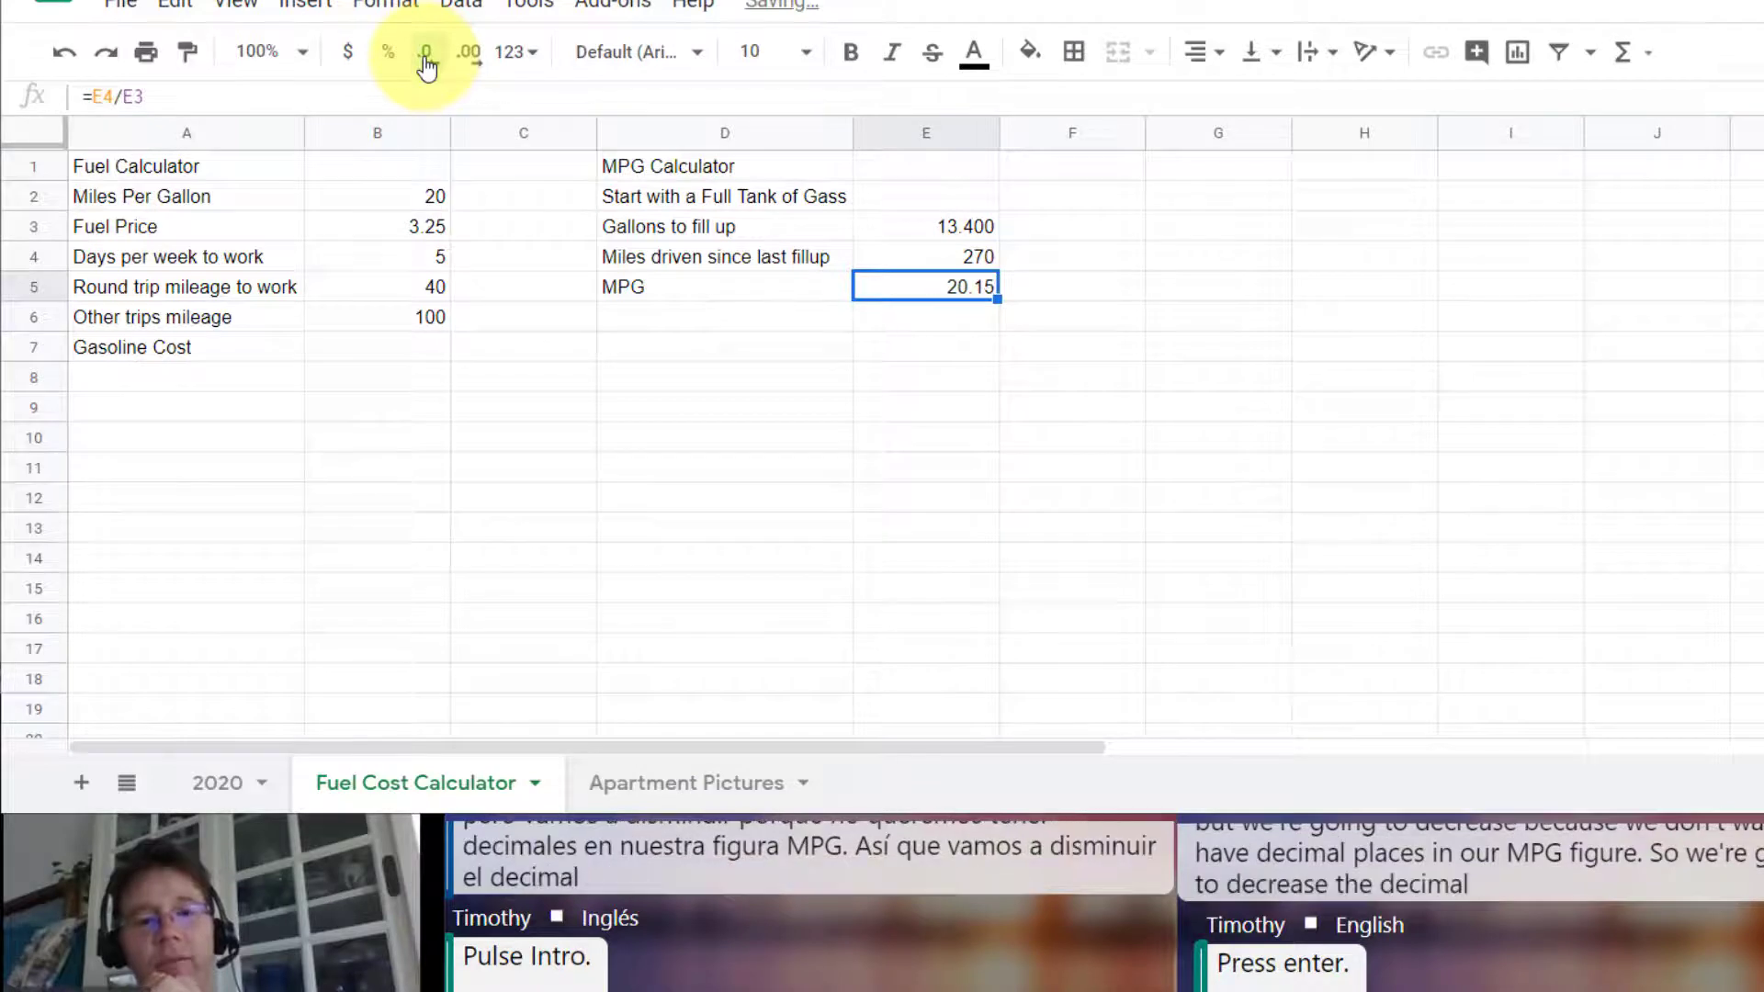
pyautogui.click(427, 55)
pyautogui.click(426, 55)
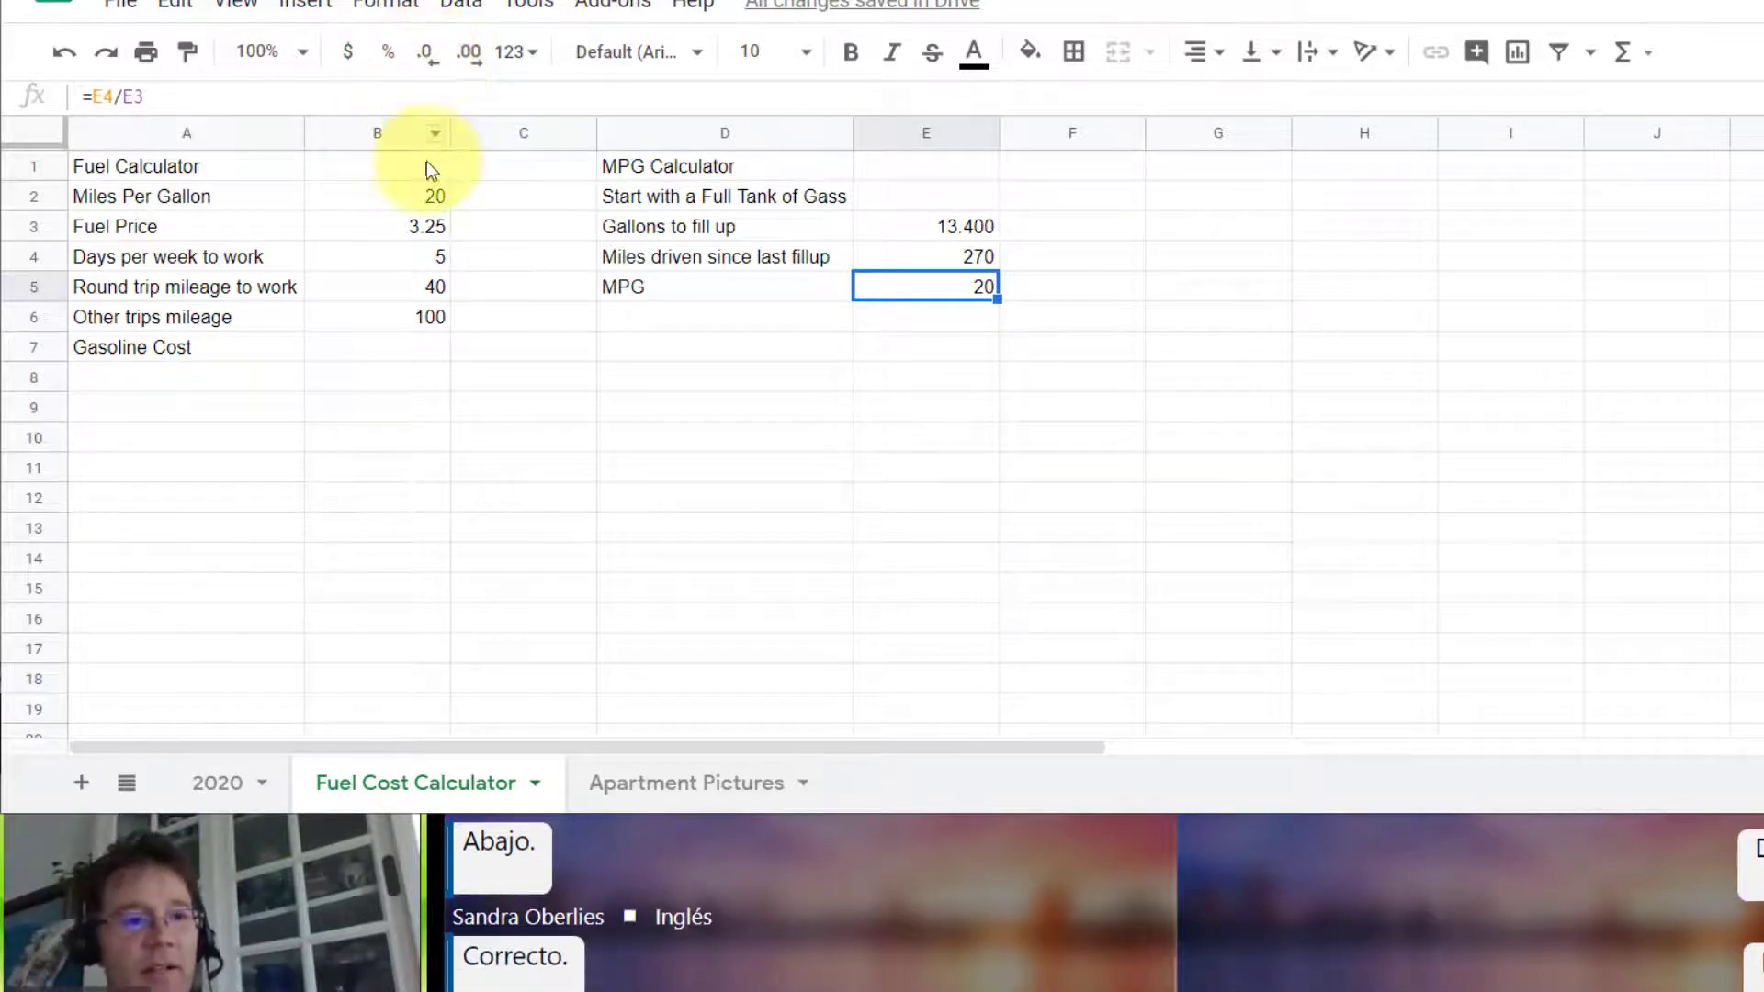
# Step: Replace the fixed Miles Per Gallon value in B2 with the formula =E5, linking it to the MPG calculator
pyautogui.click(401, 195)
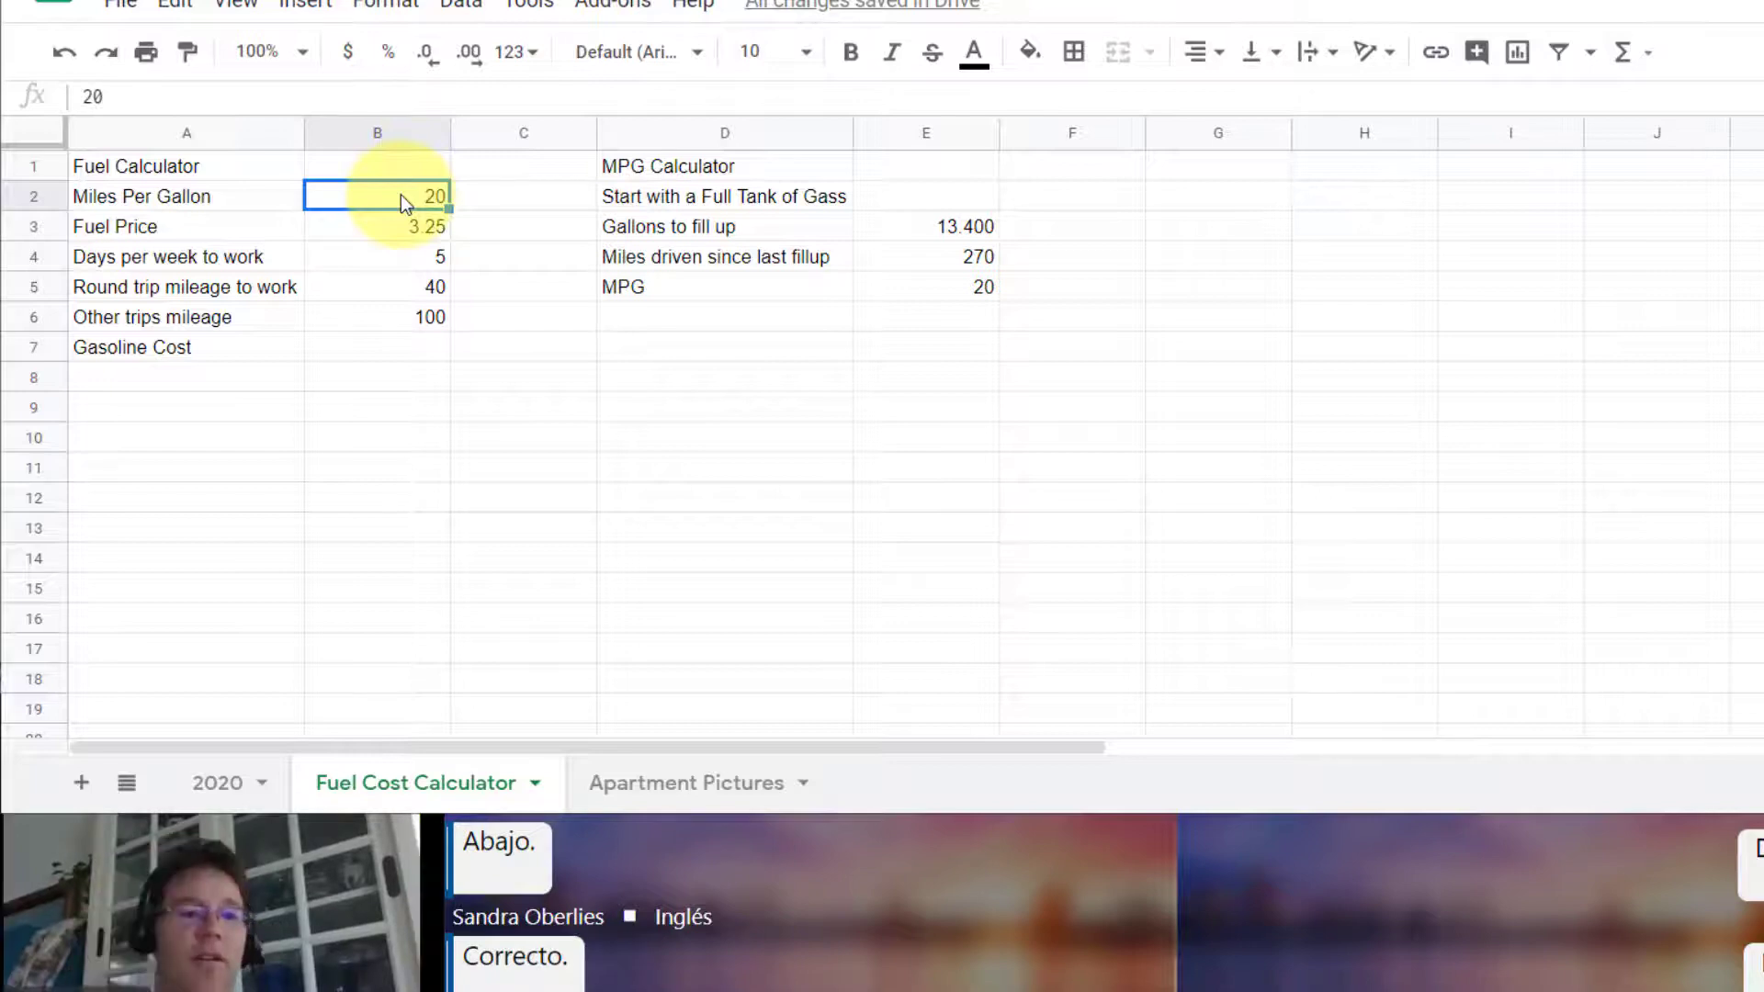
pyautogui.write('=')
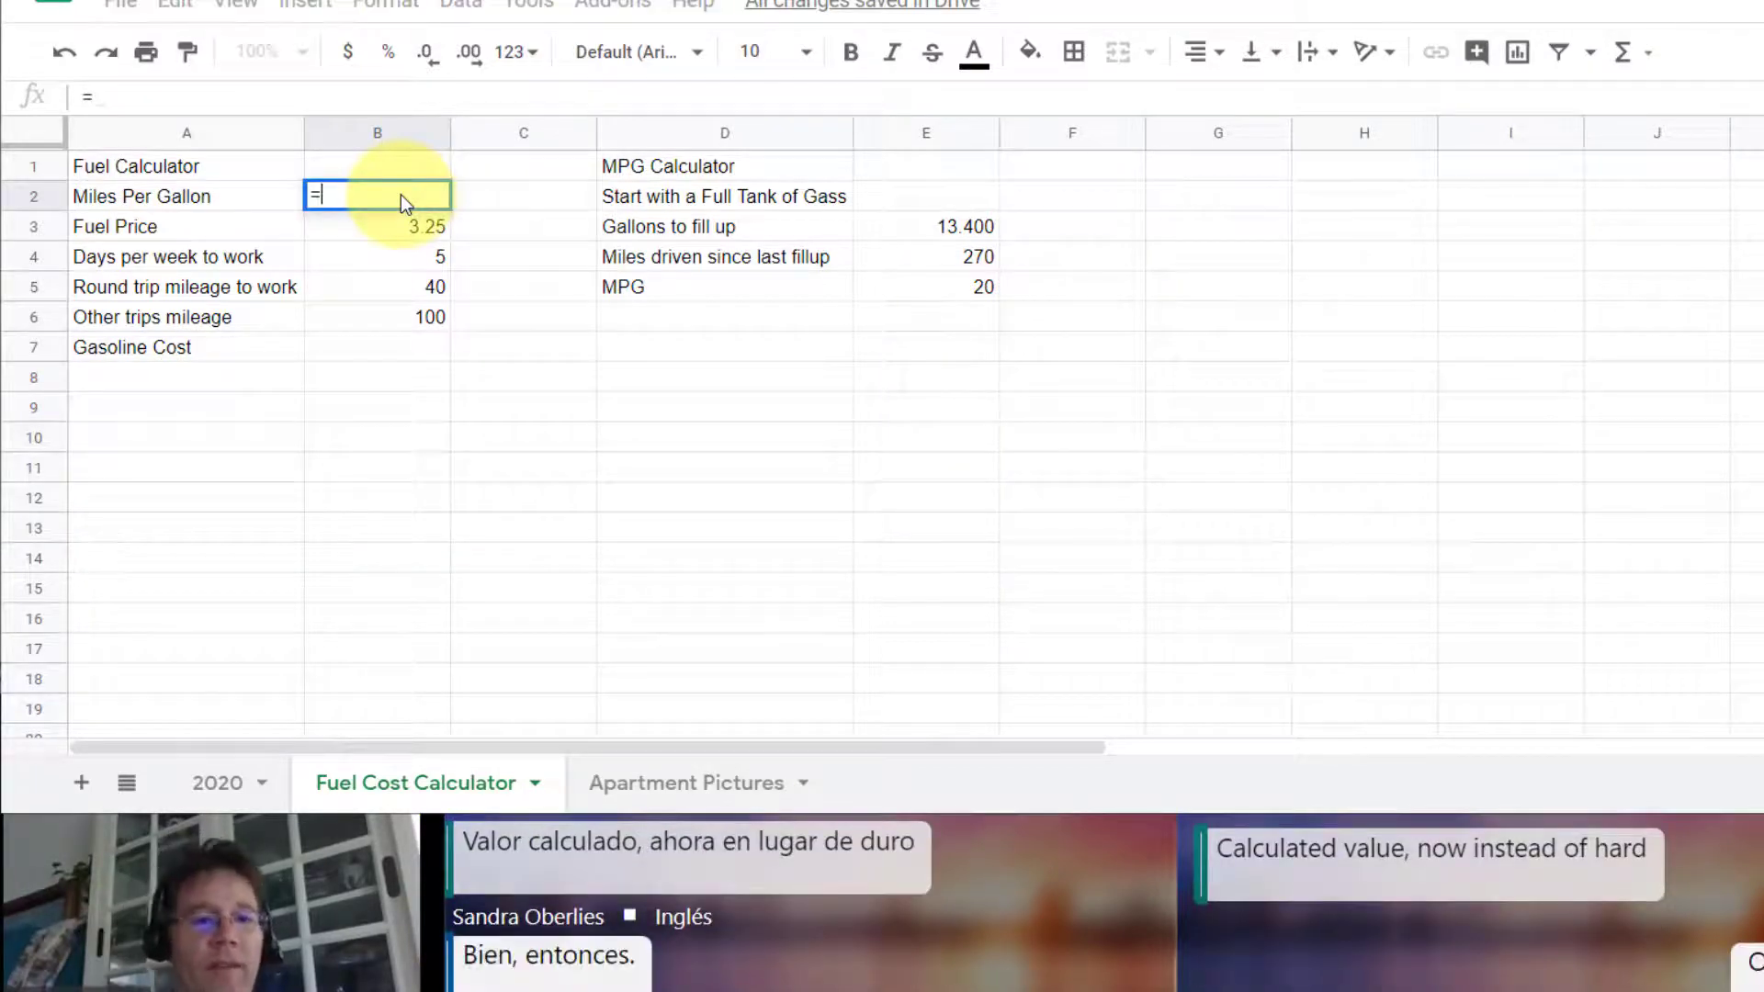
pyautogui.click(957, 284)
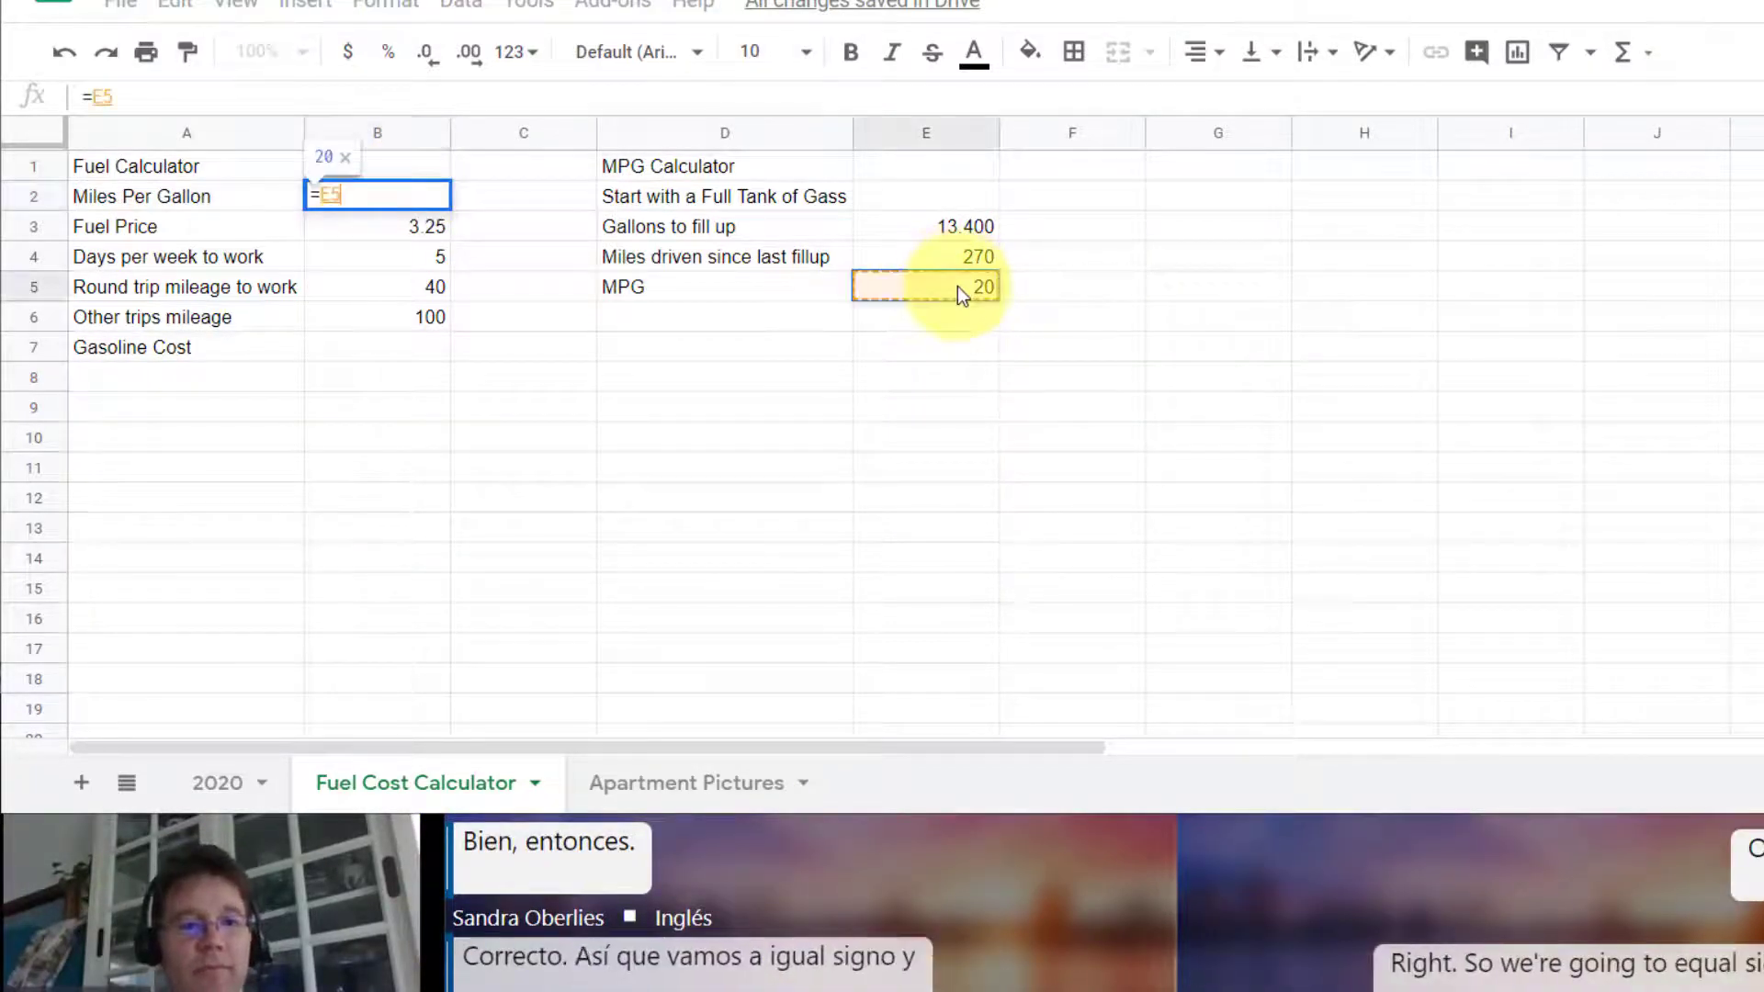
pyautogui.press('Return')
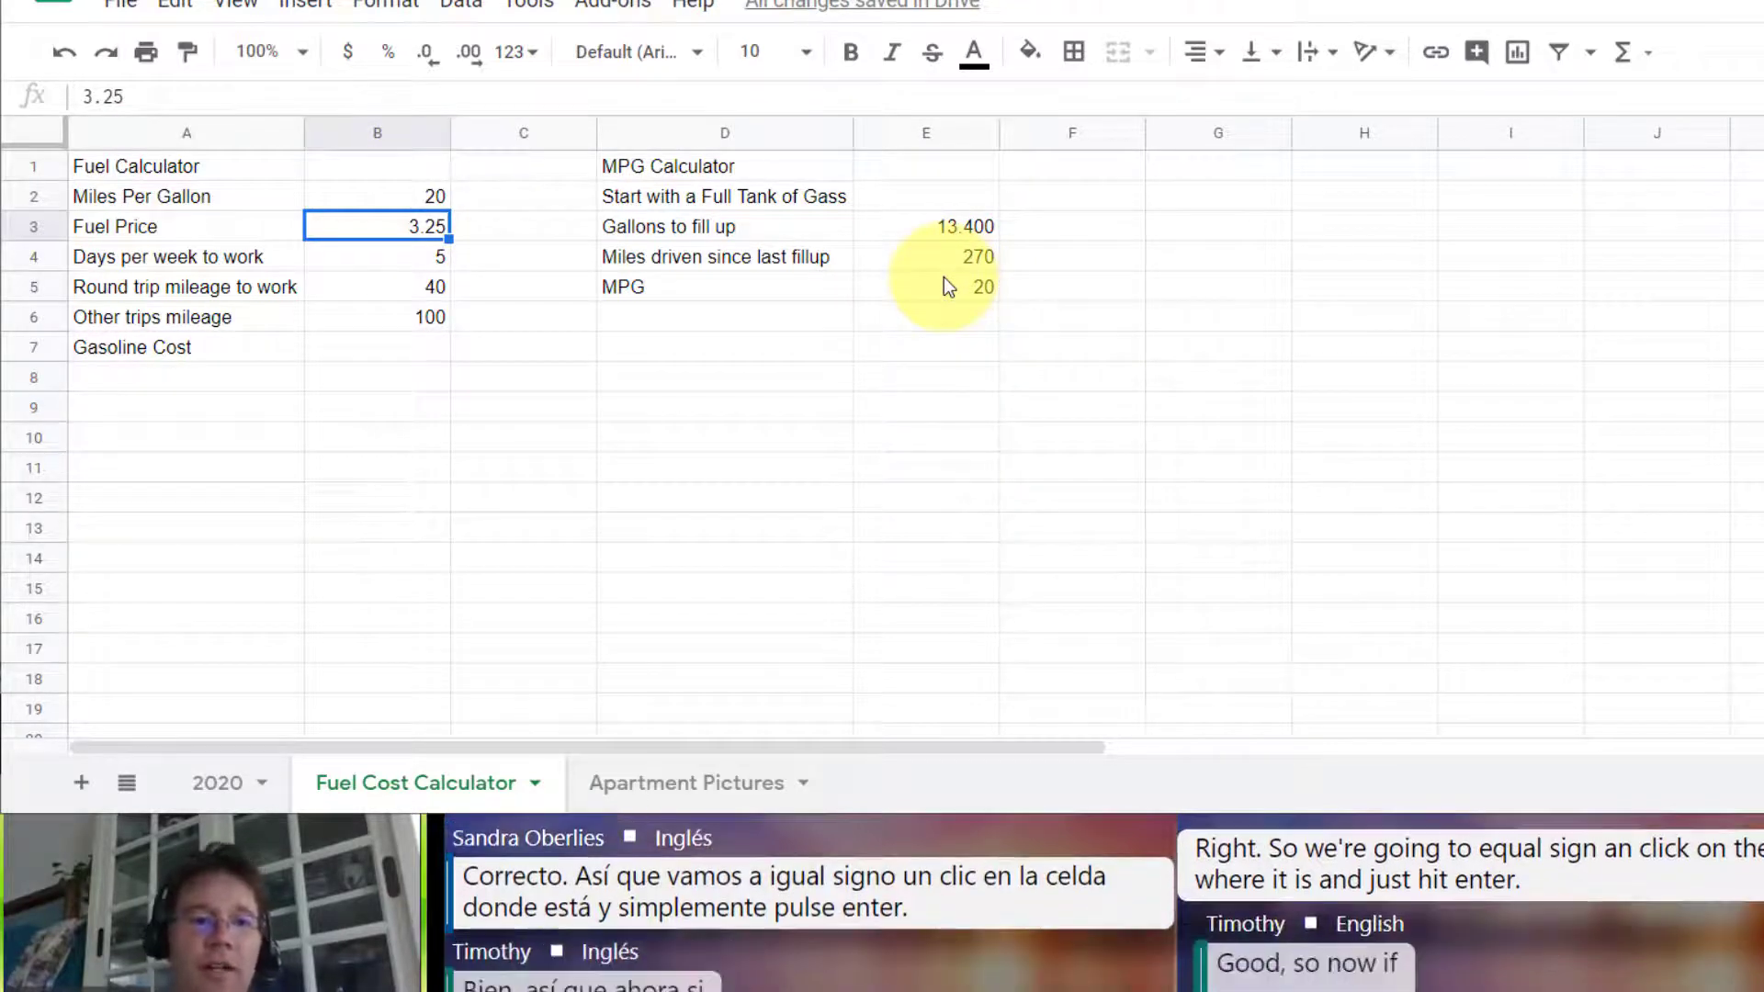
# Step: Change Gallons to fill up in E3 to 15.225
pyautogui.click(955, 230)
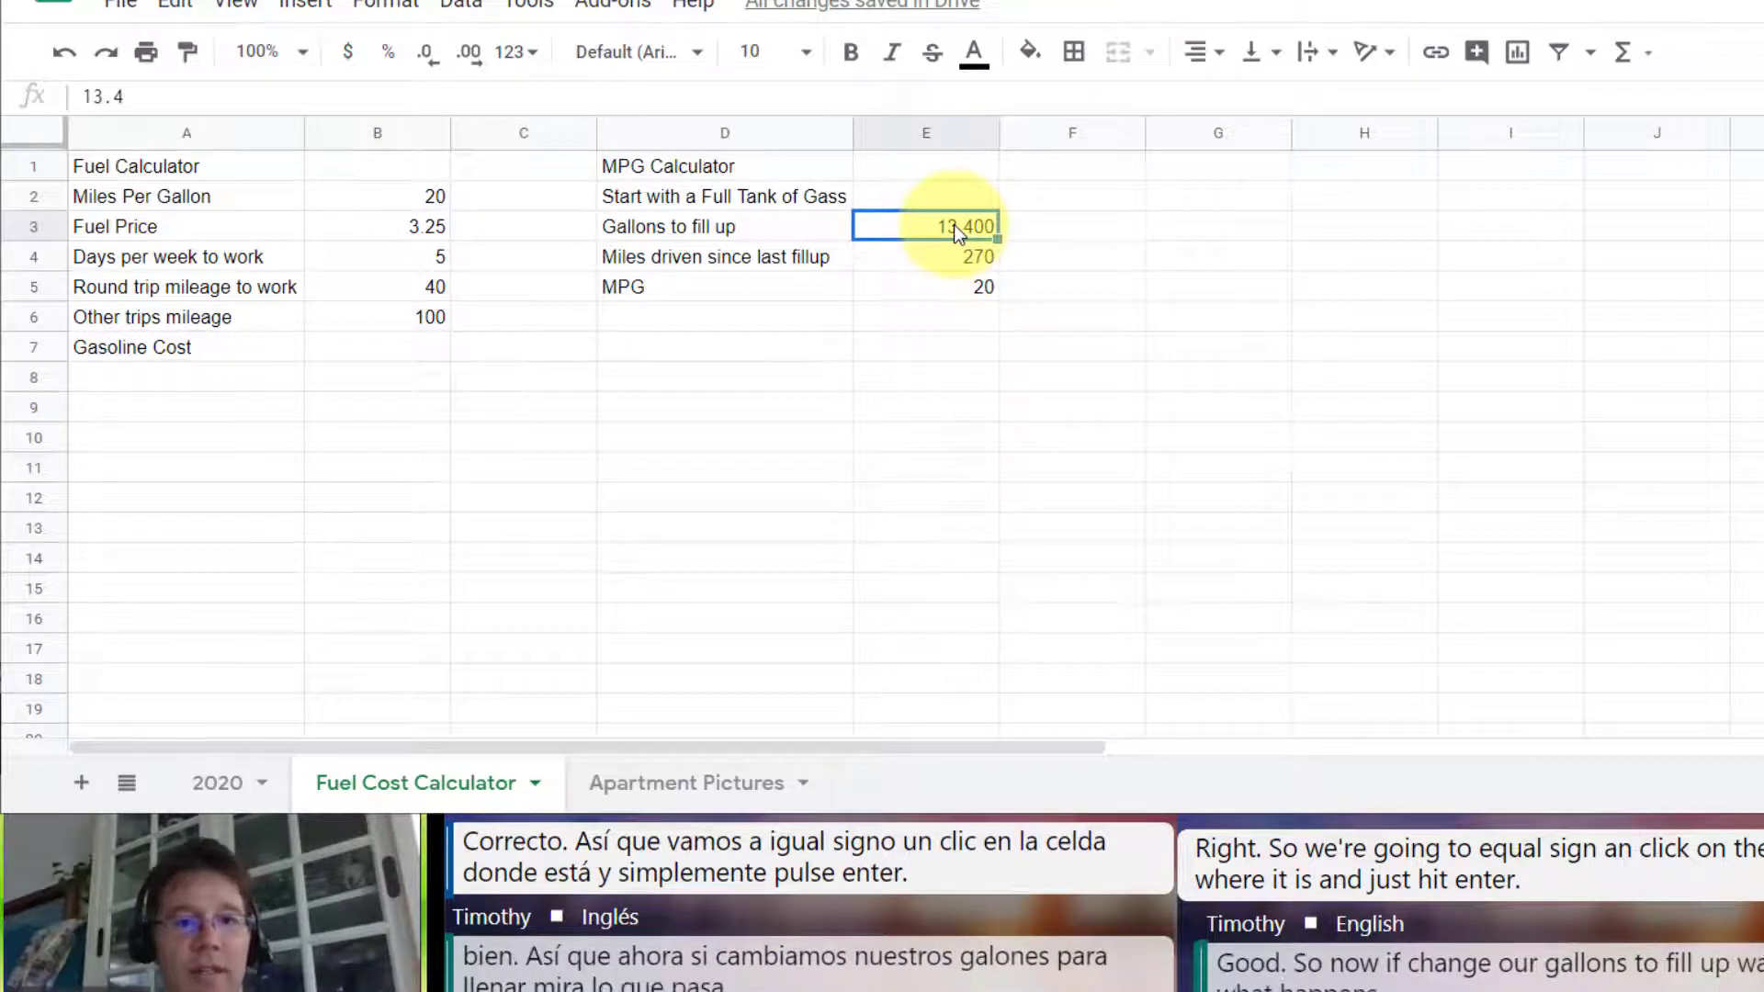
pyautogui.write('15.225')
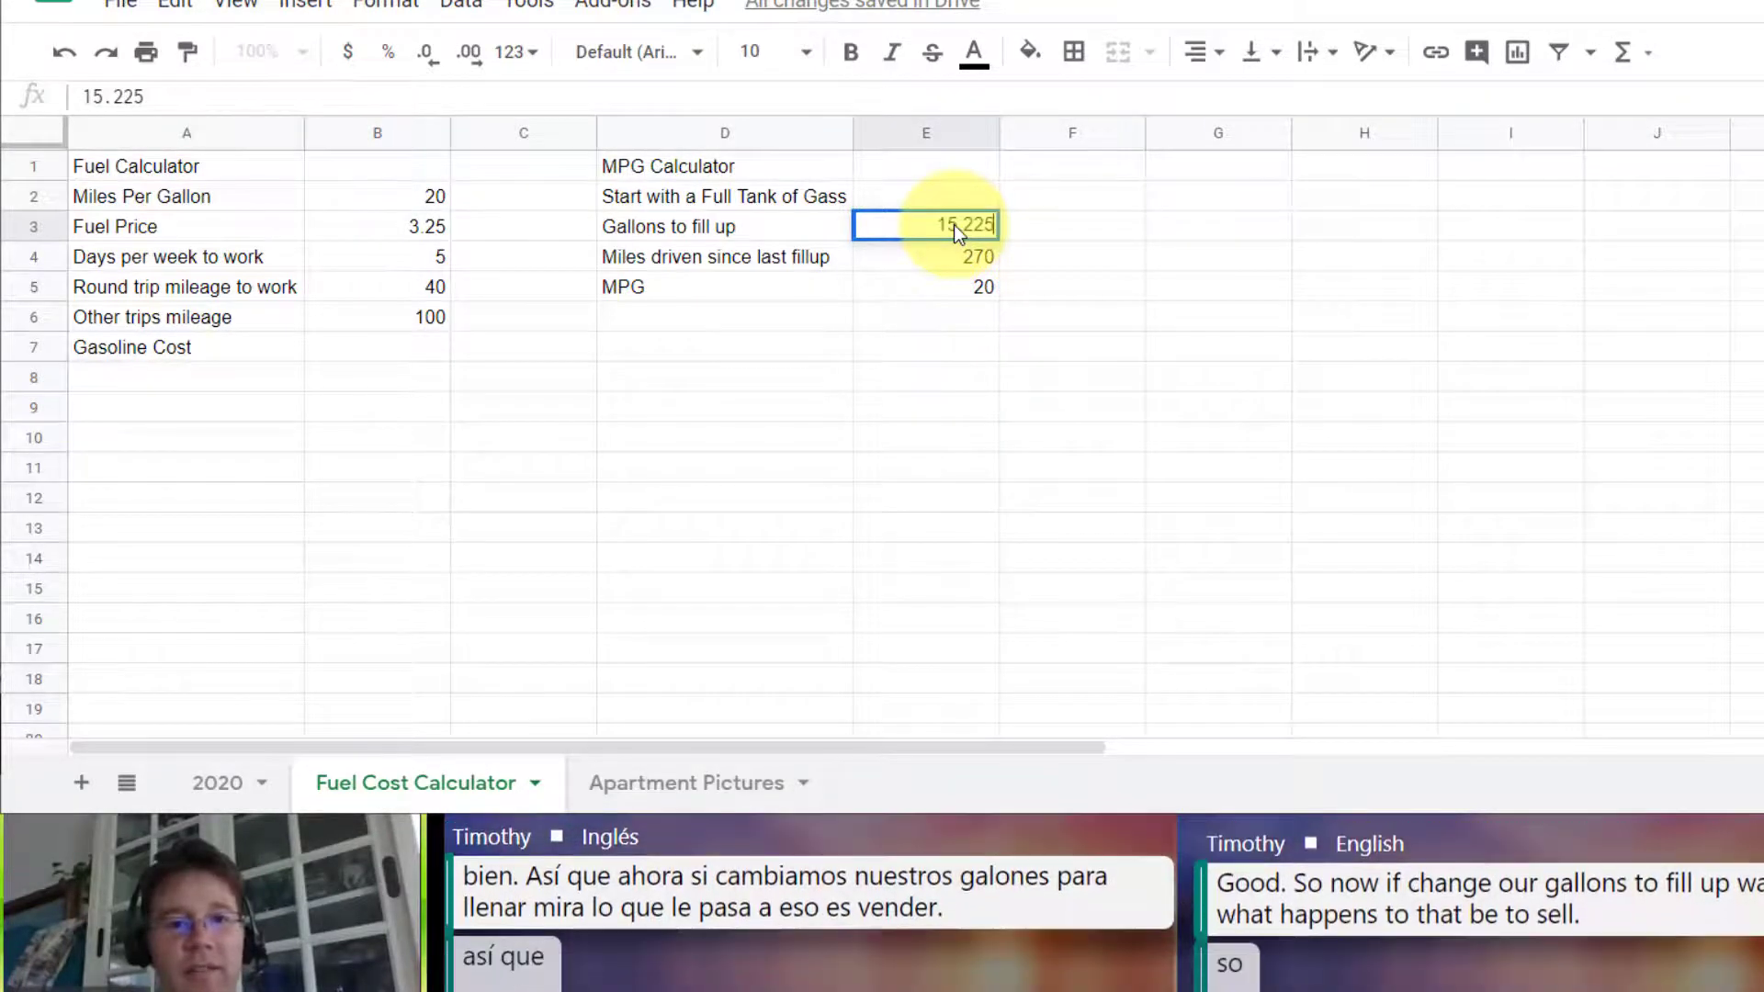
pyautogui.press('Return')
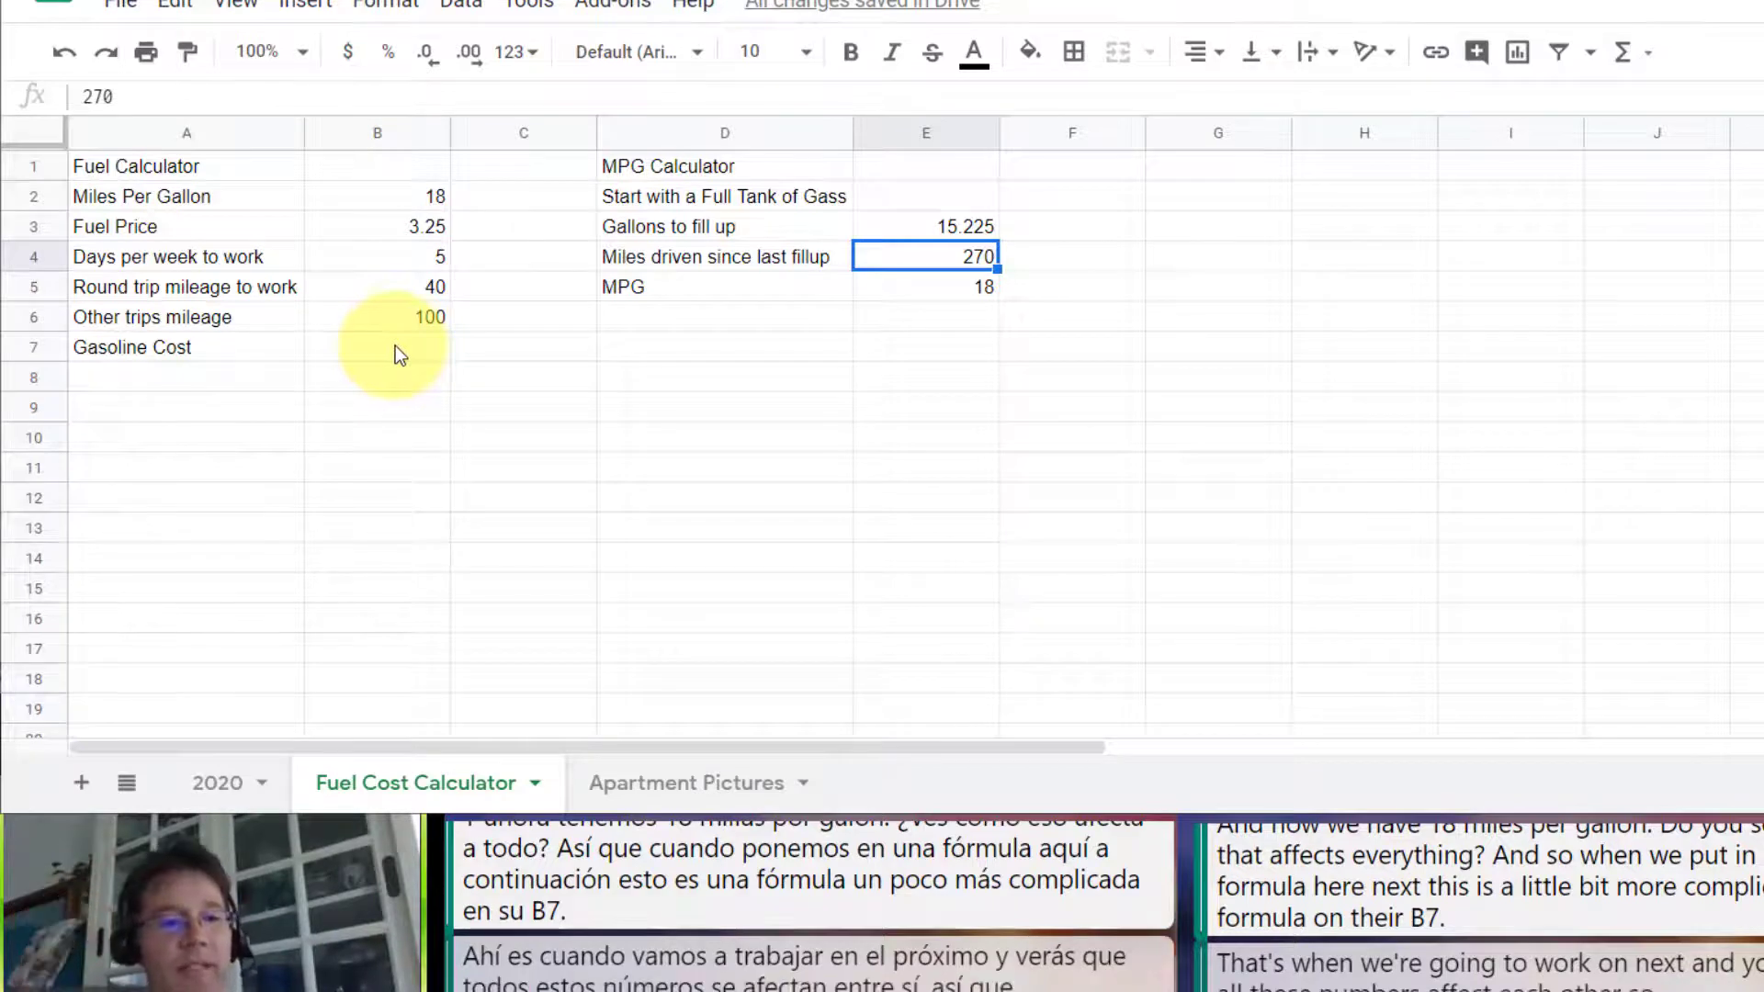
# Step: Start the Gasoline Cost calculation in B7 by multiplying round trip mileage by days per week with =B5*B4
pyautogui.click(382, 341)
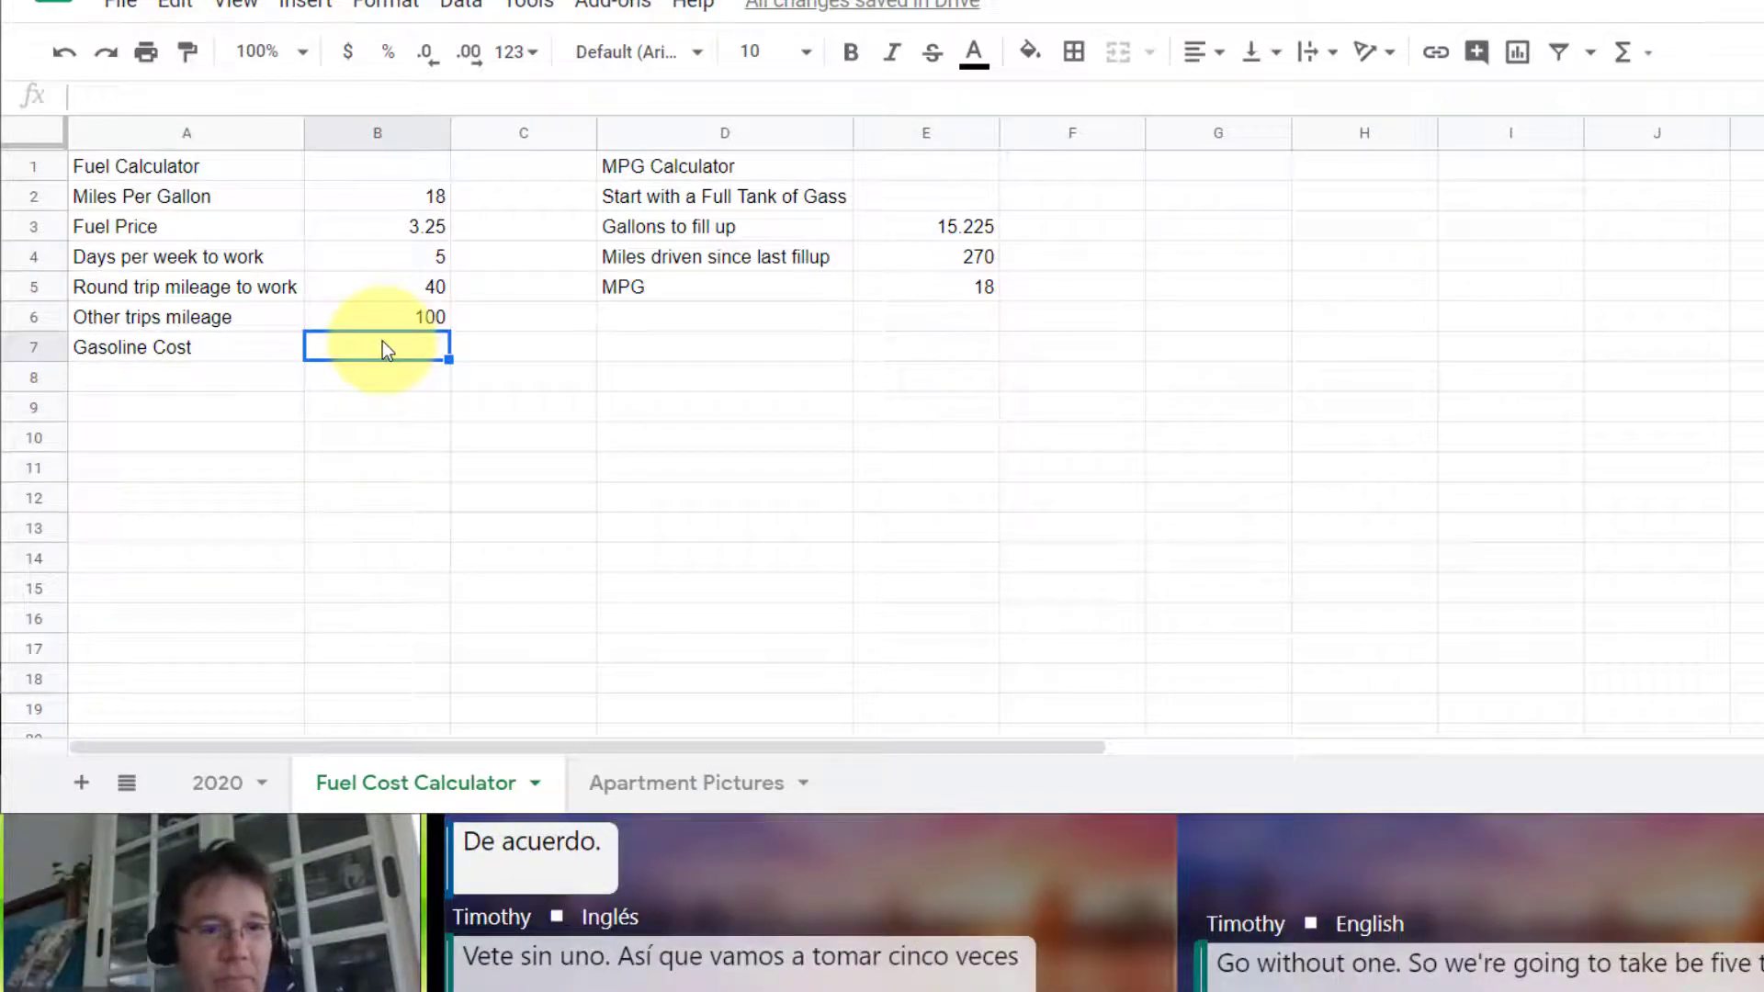
pyautogui.write('=')
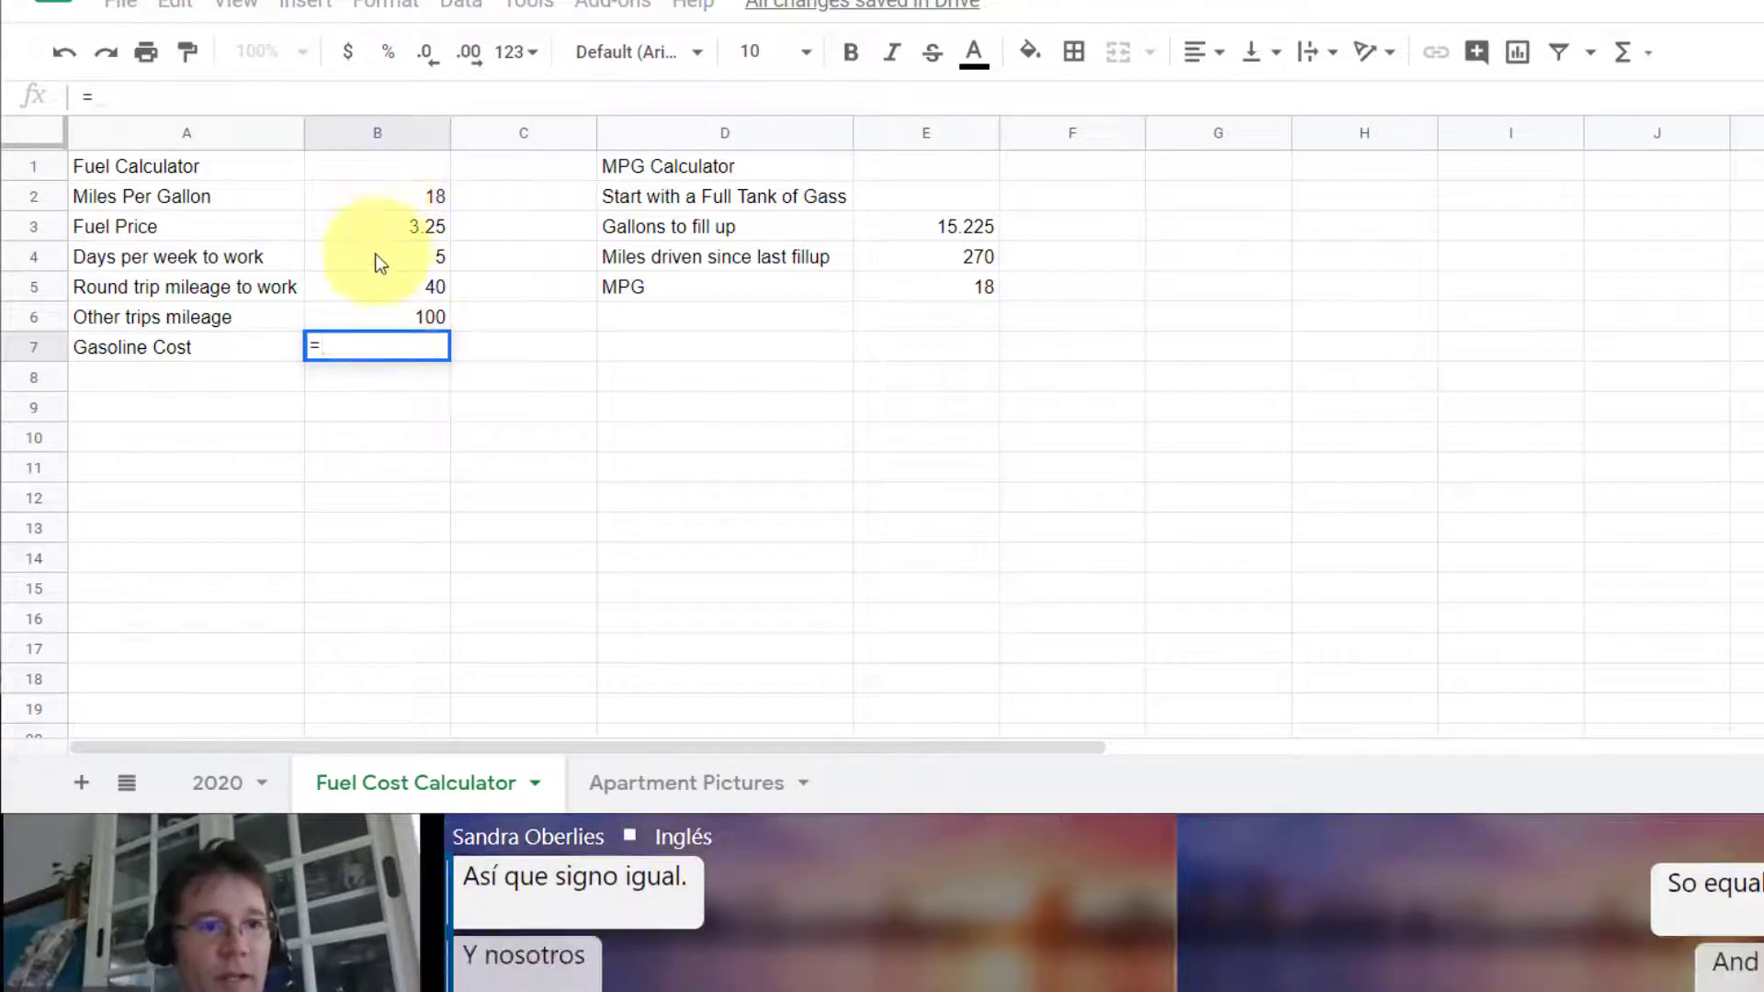
pyautogui.click(388, 281)
pyautogui.write('*')
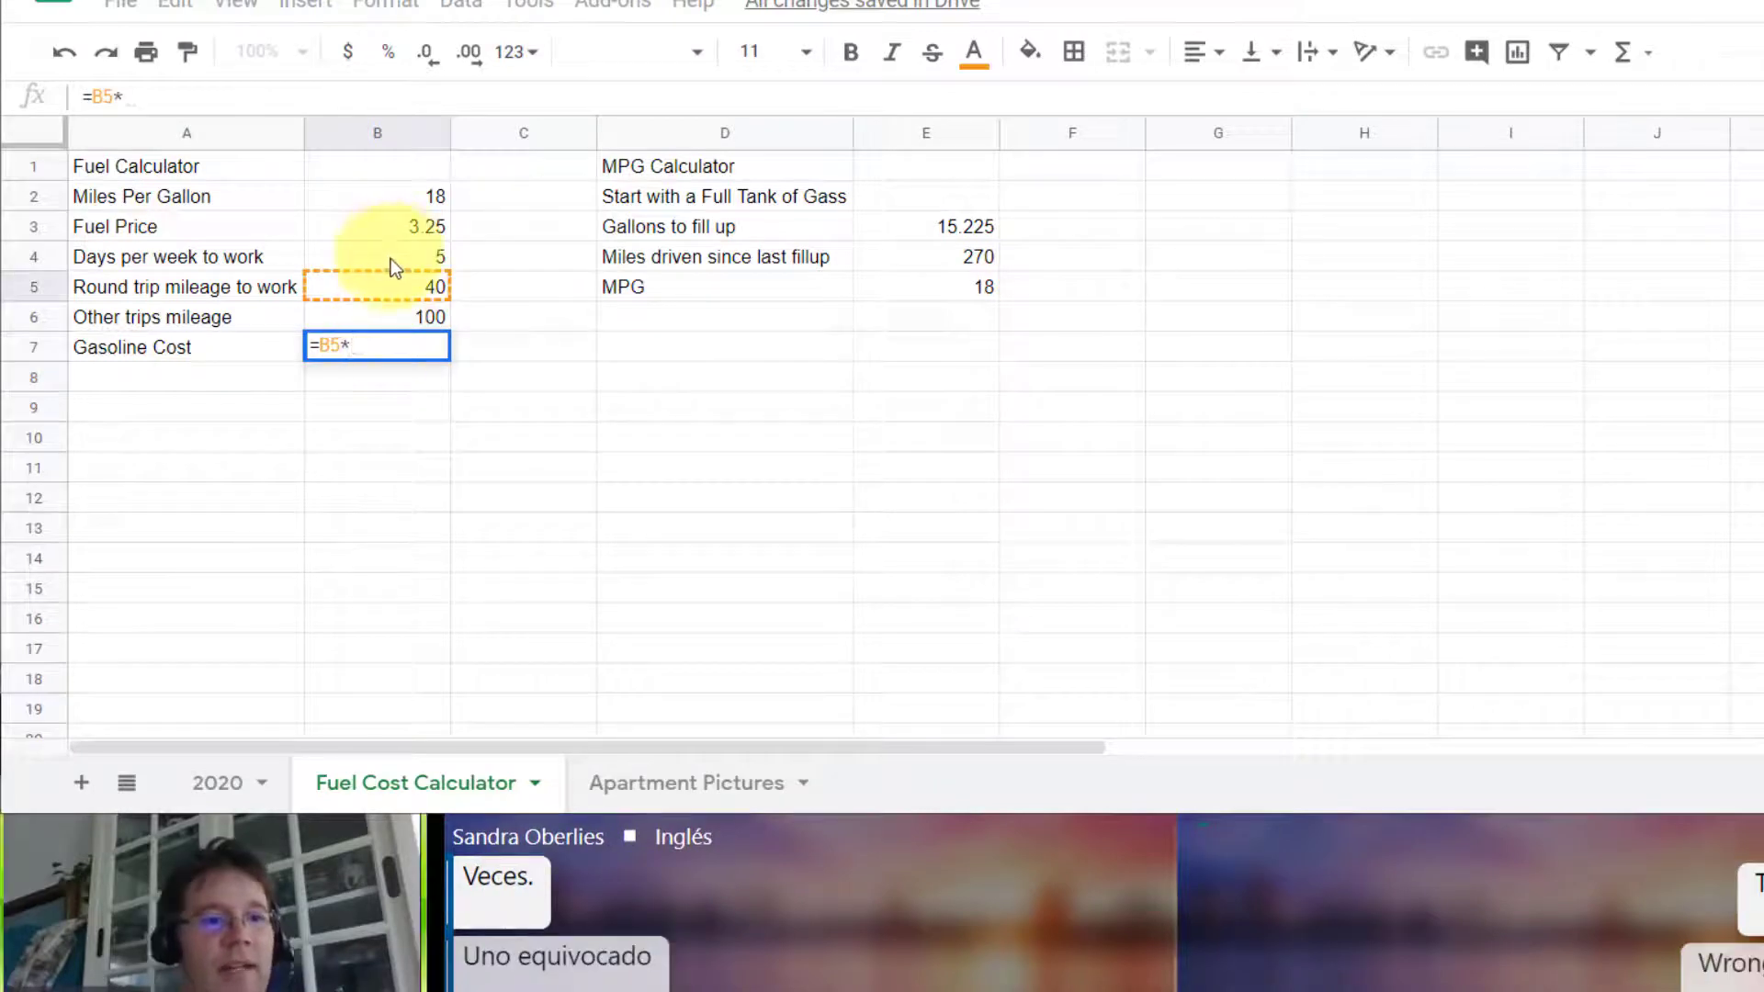
pyautogui.click(390, 256)
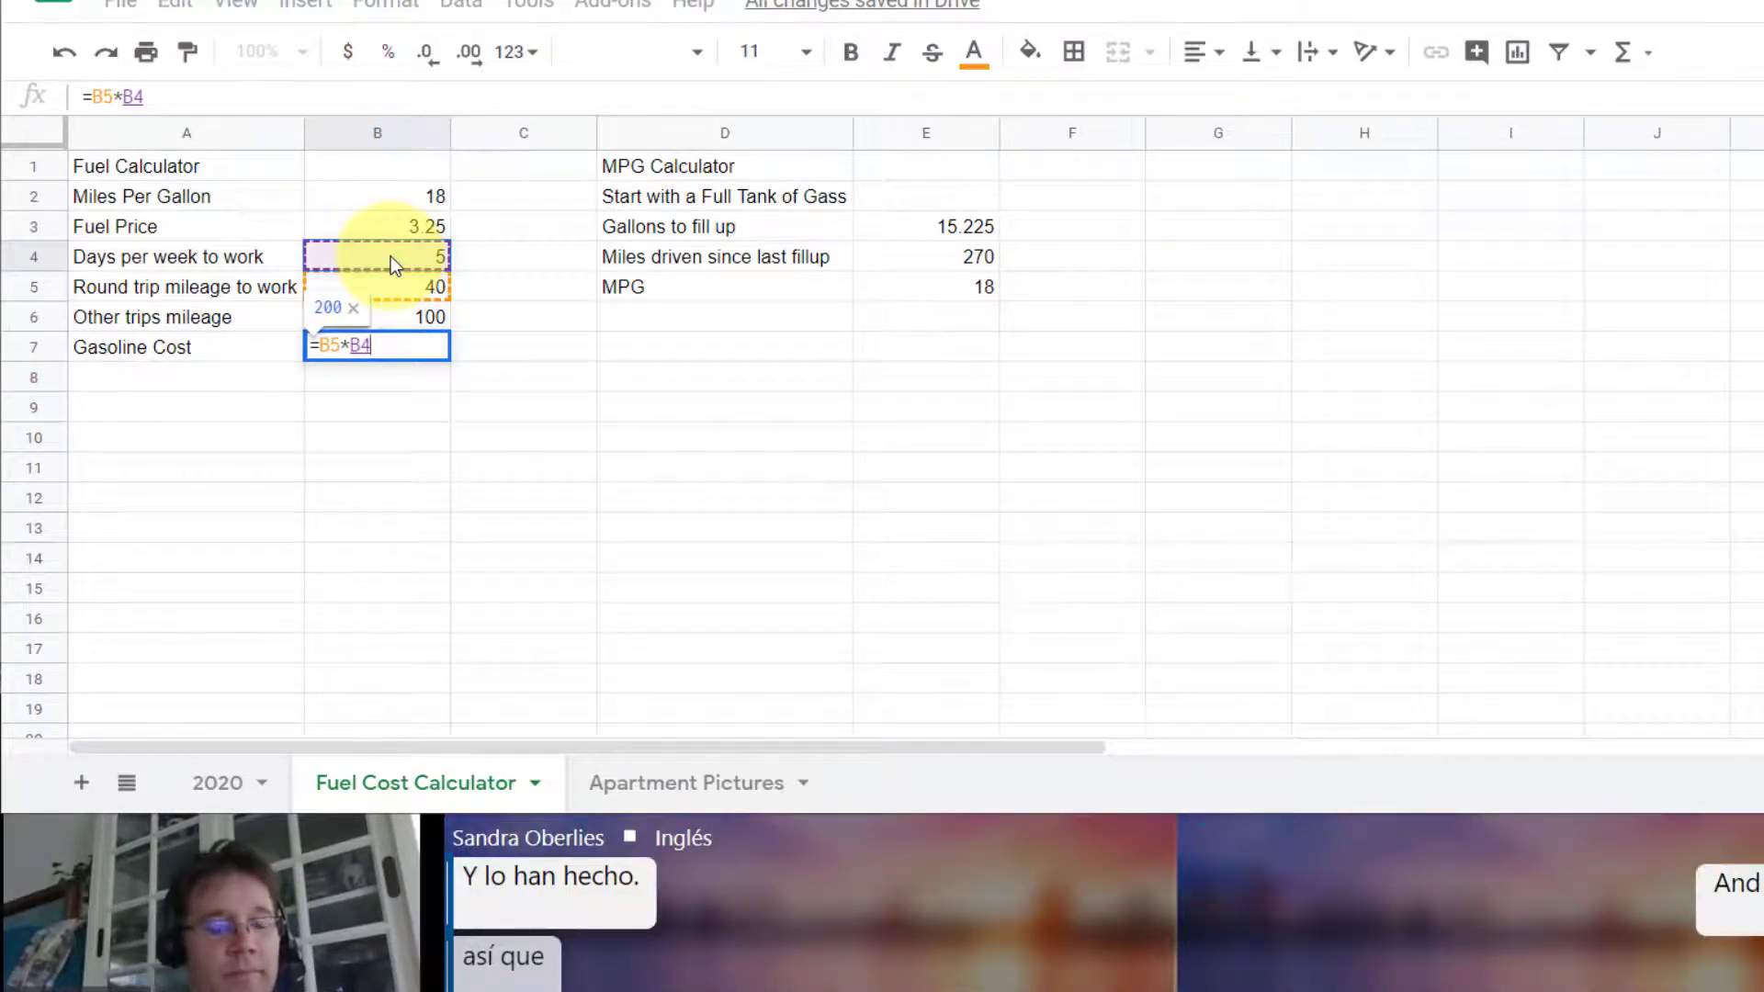
pyautogui.press('Return')
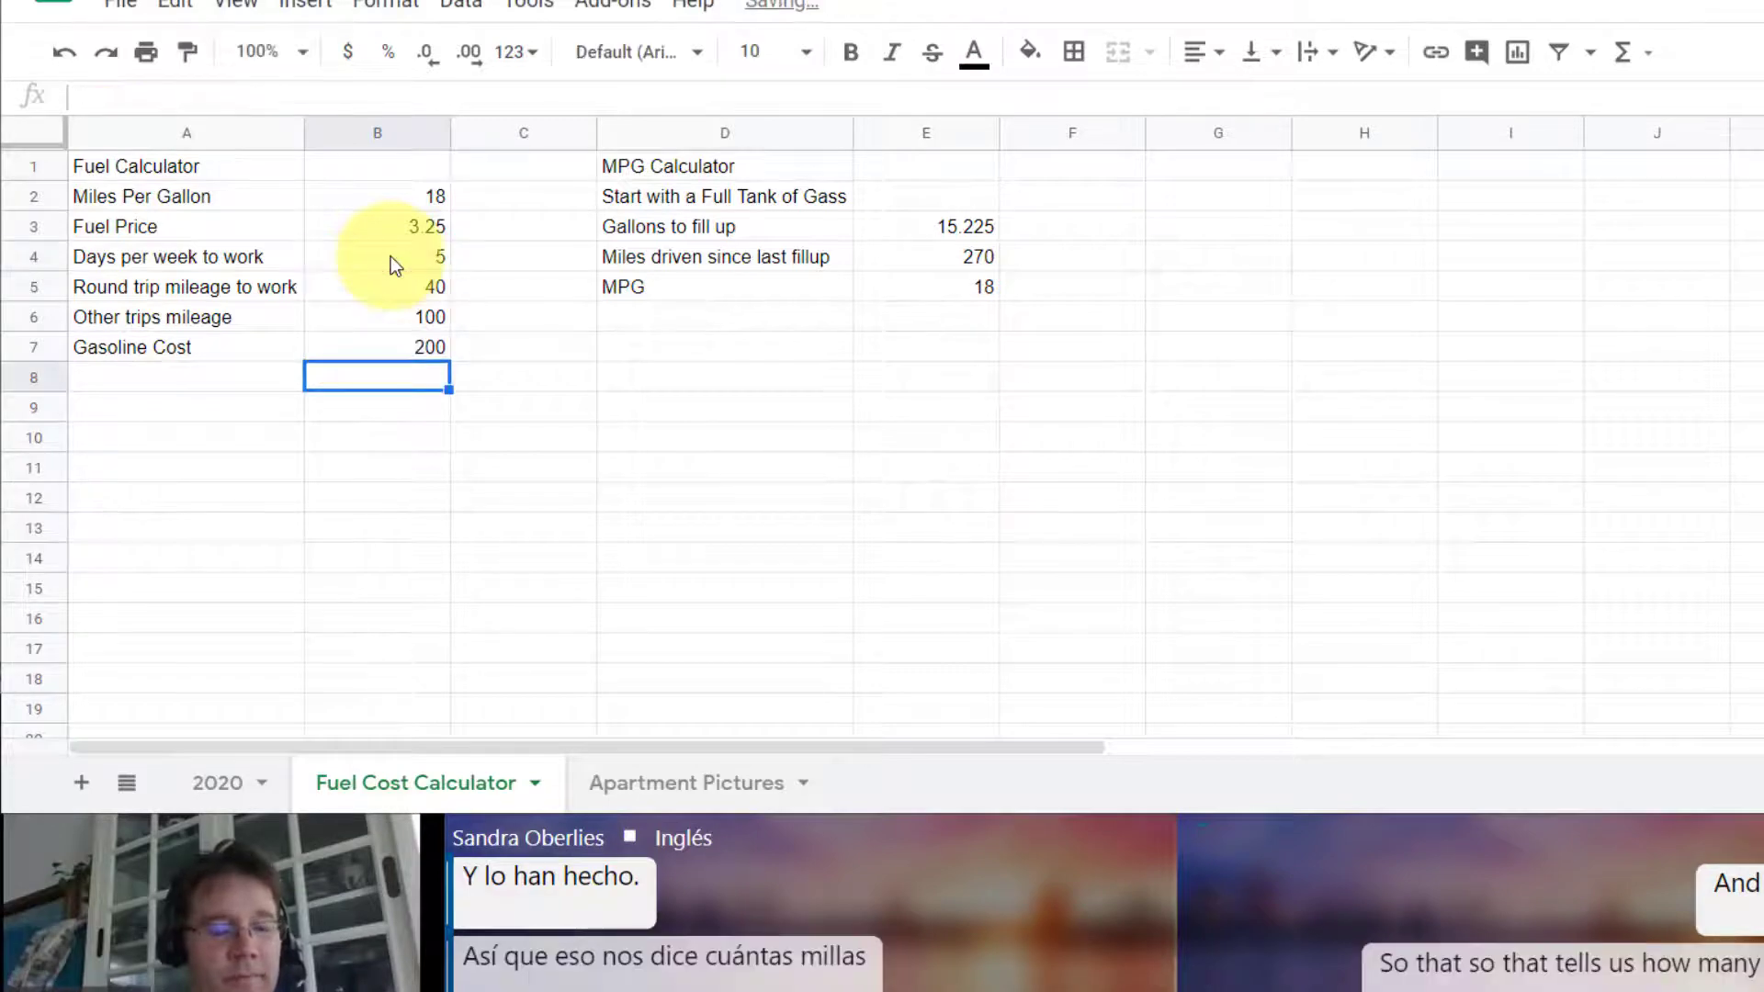
# Step: Put parentheses around the product in B7 and add the other trips mileage, making the formula =(B5*B4)+B6
pyautogui.click(402, 352)
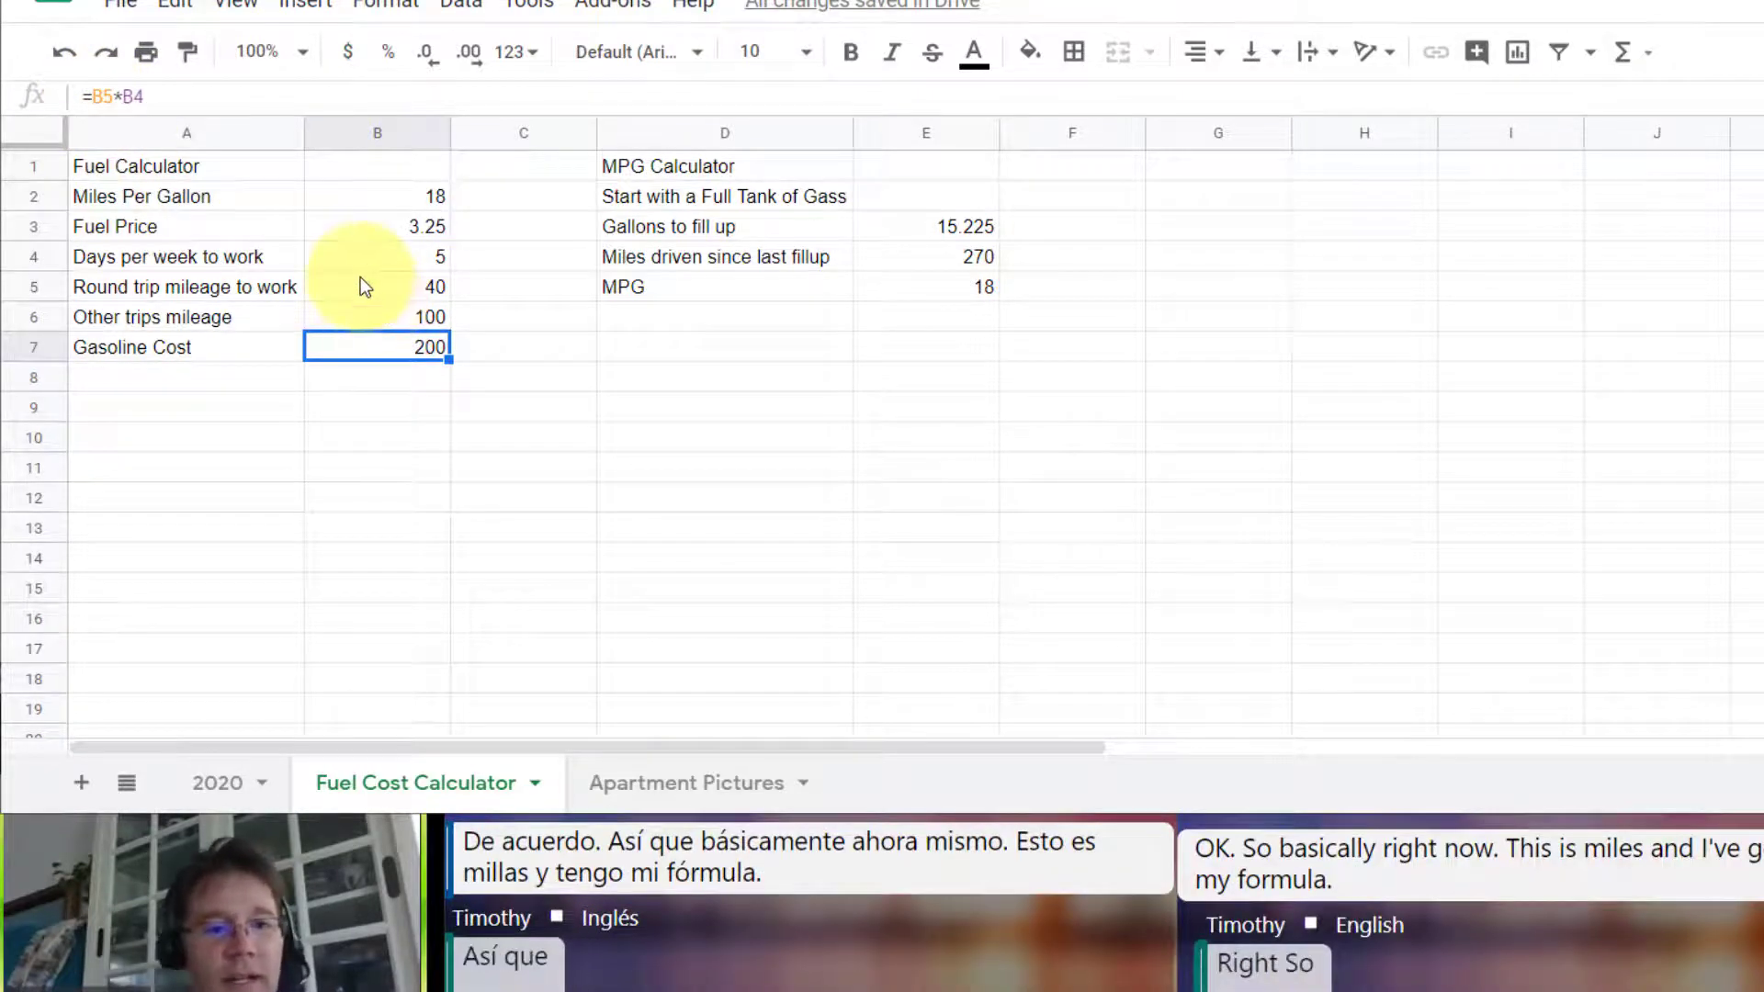
pyautogui.click(115, 91)
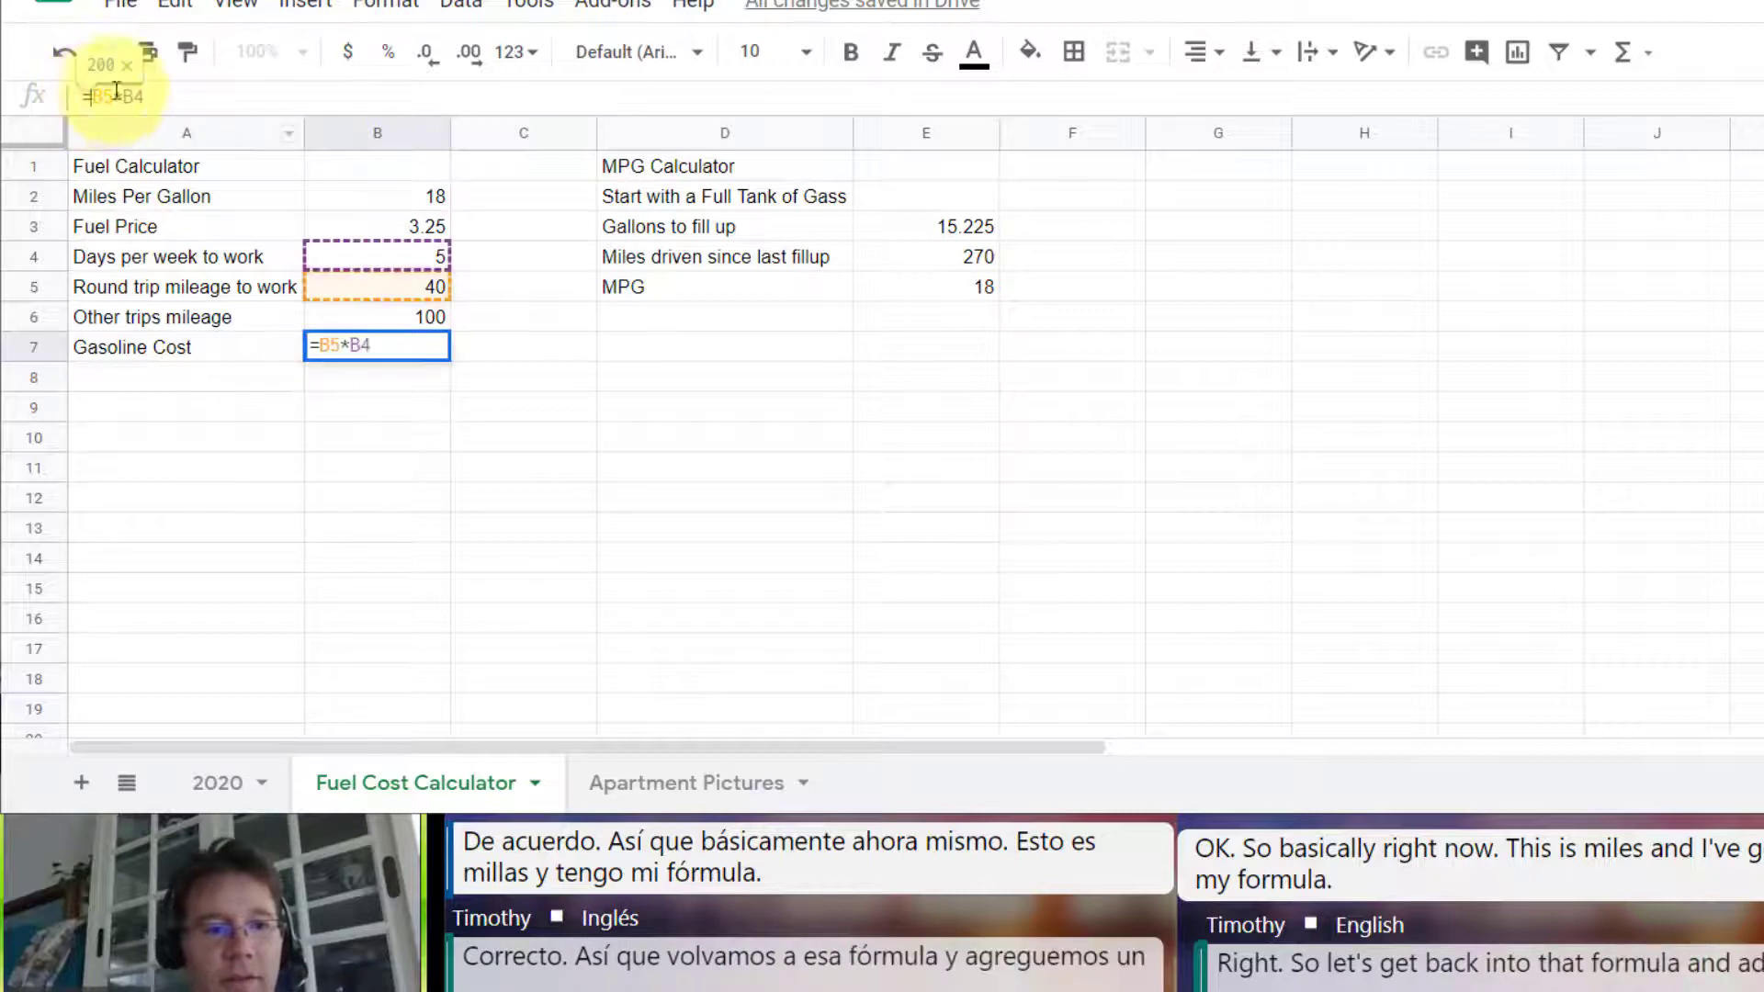
pyautogui.write('(')
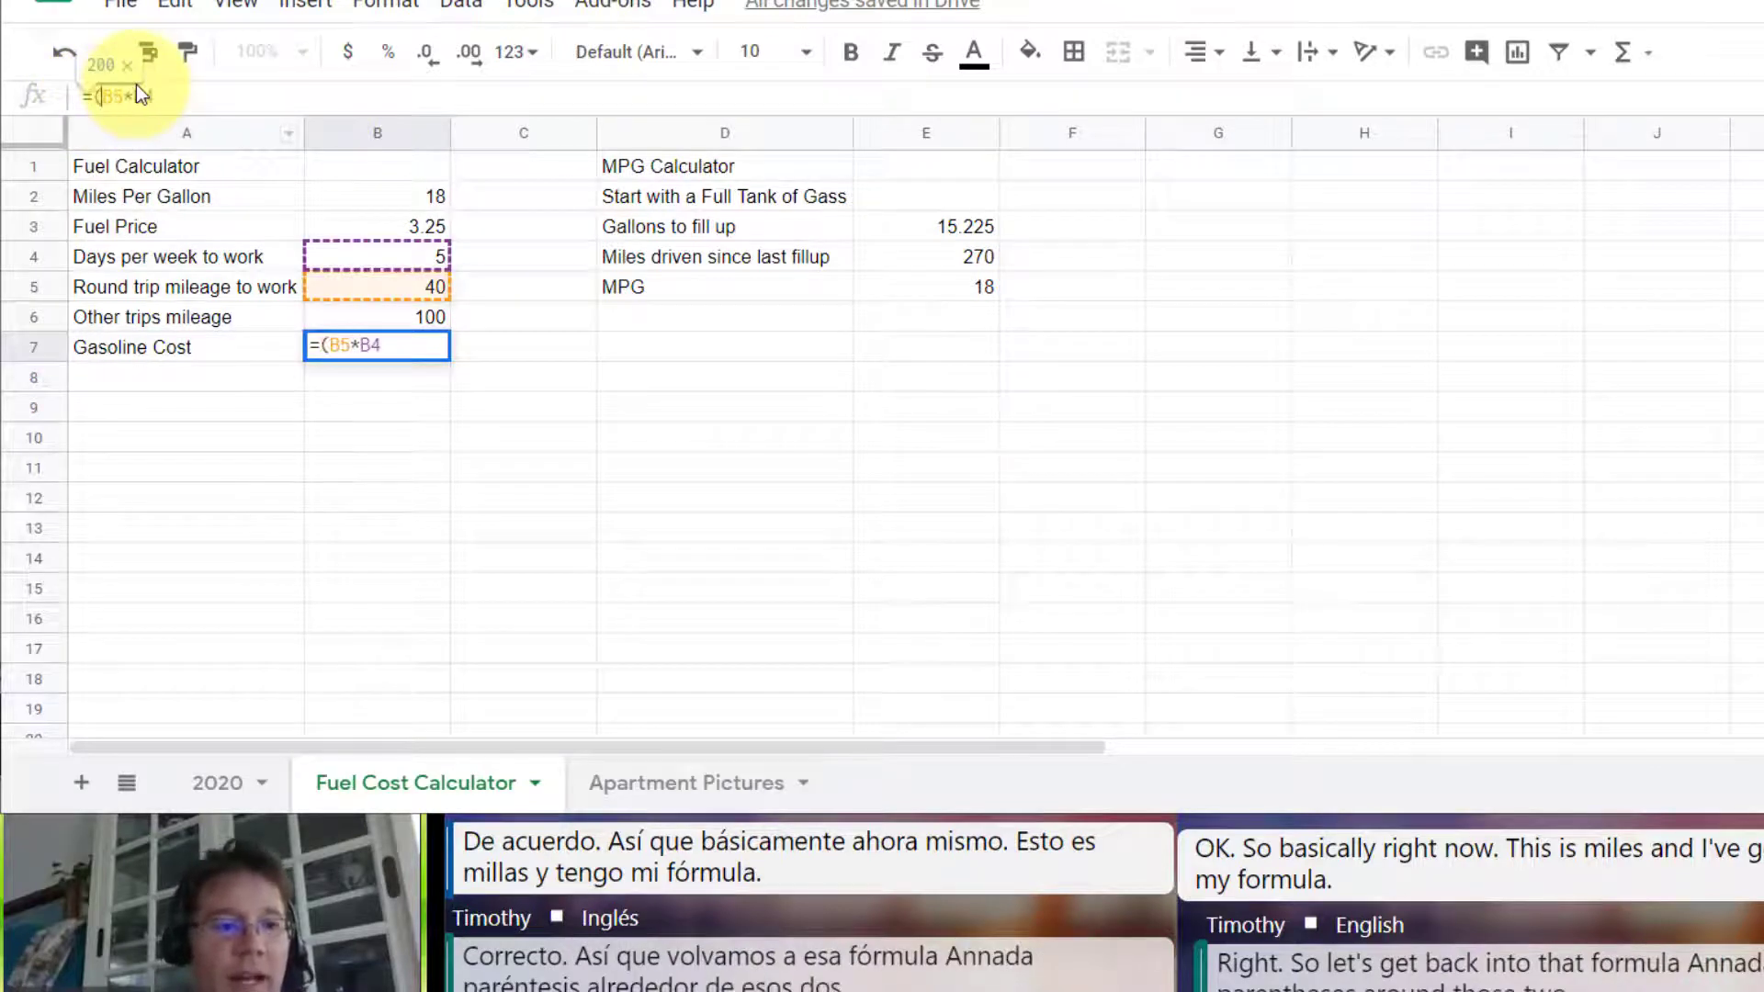
pyautogui.press('End')
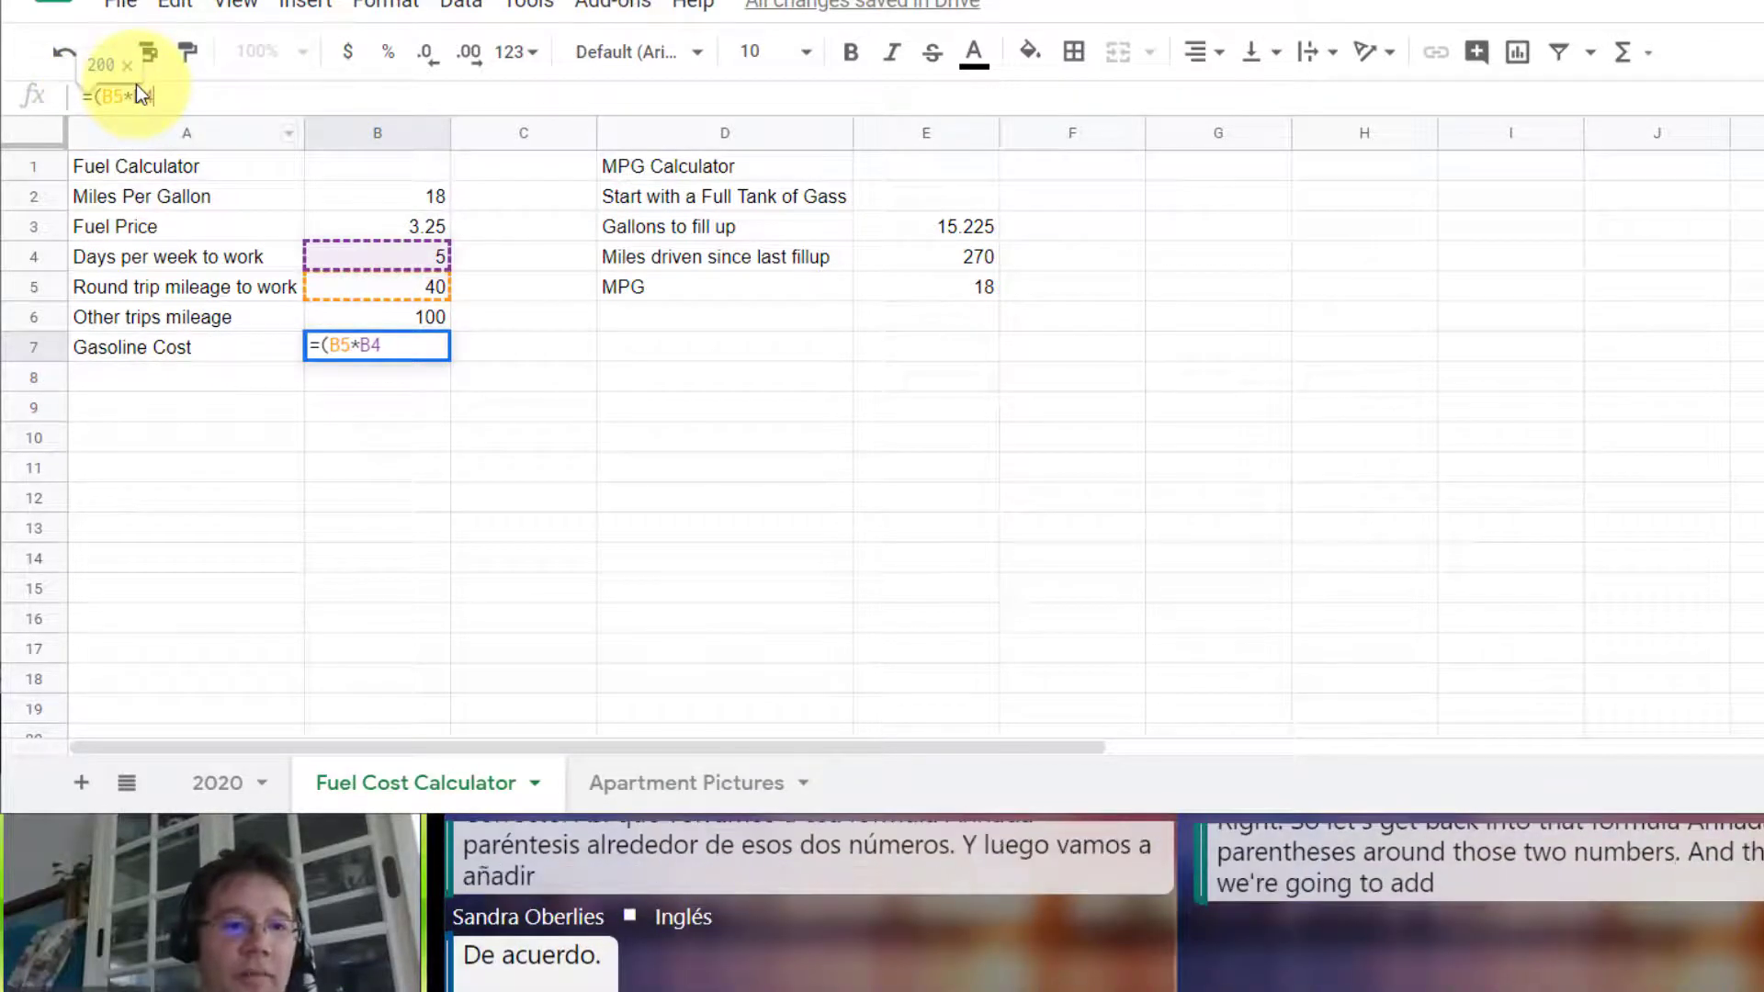
pyautogui.write(')')
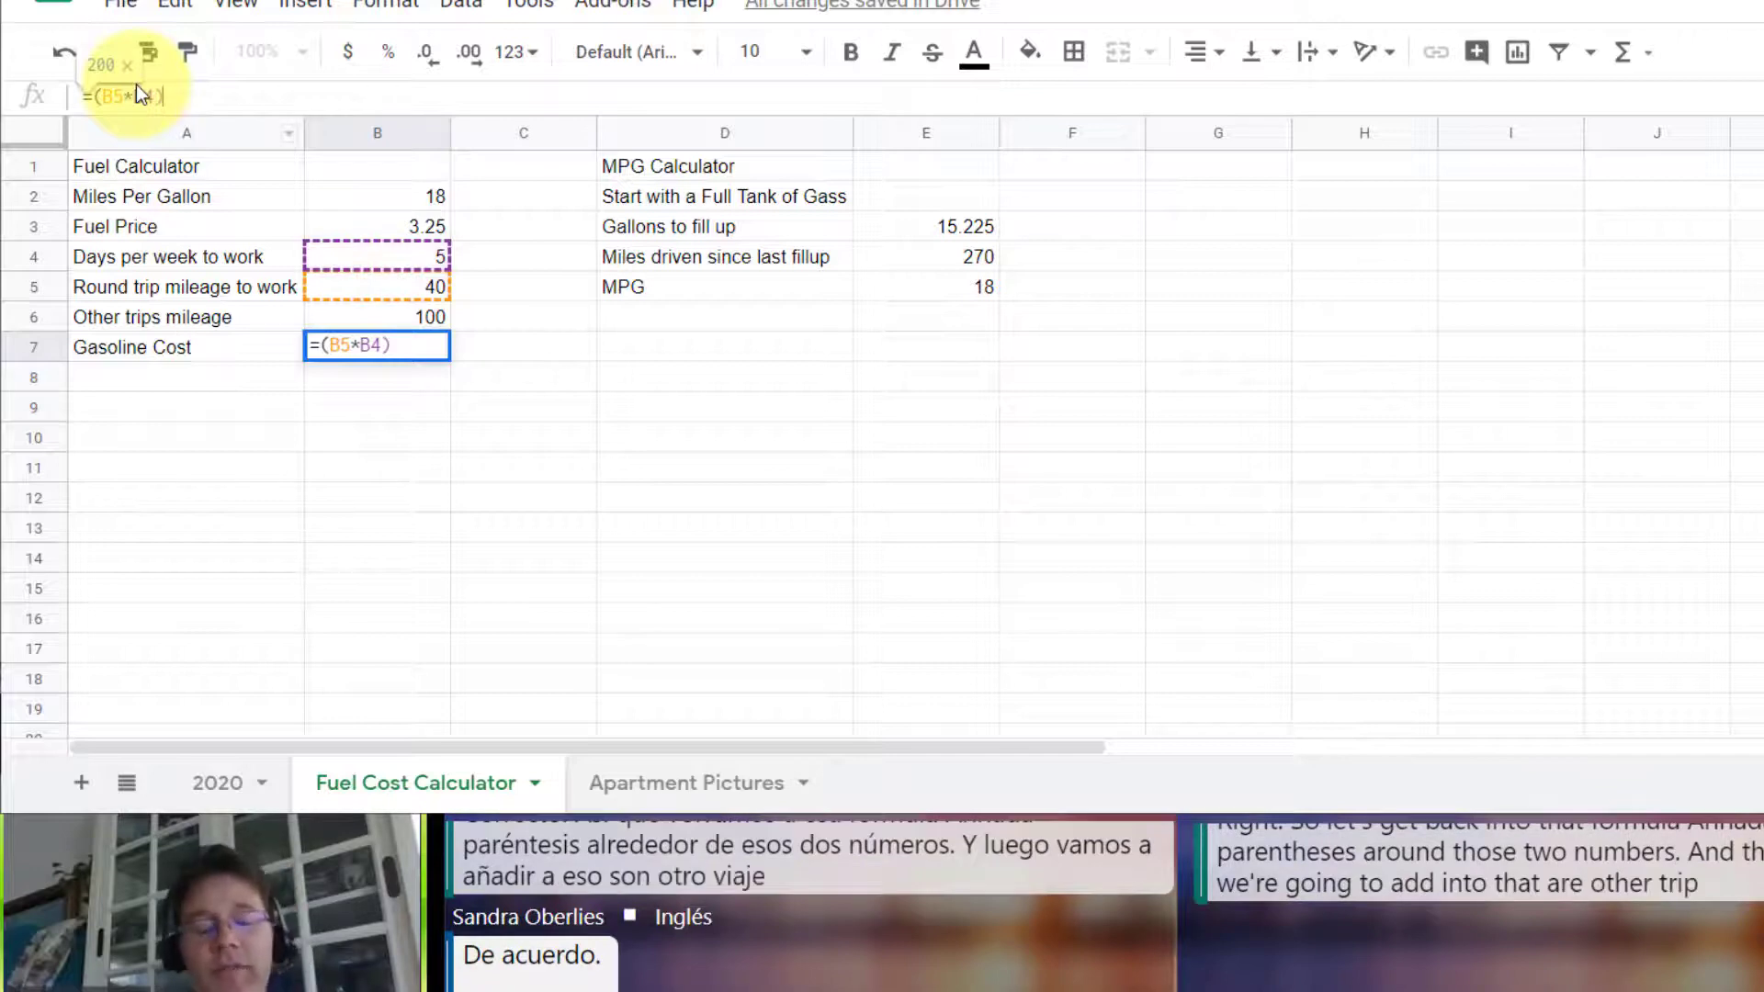
pyautogui.write('+')
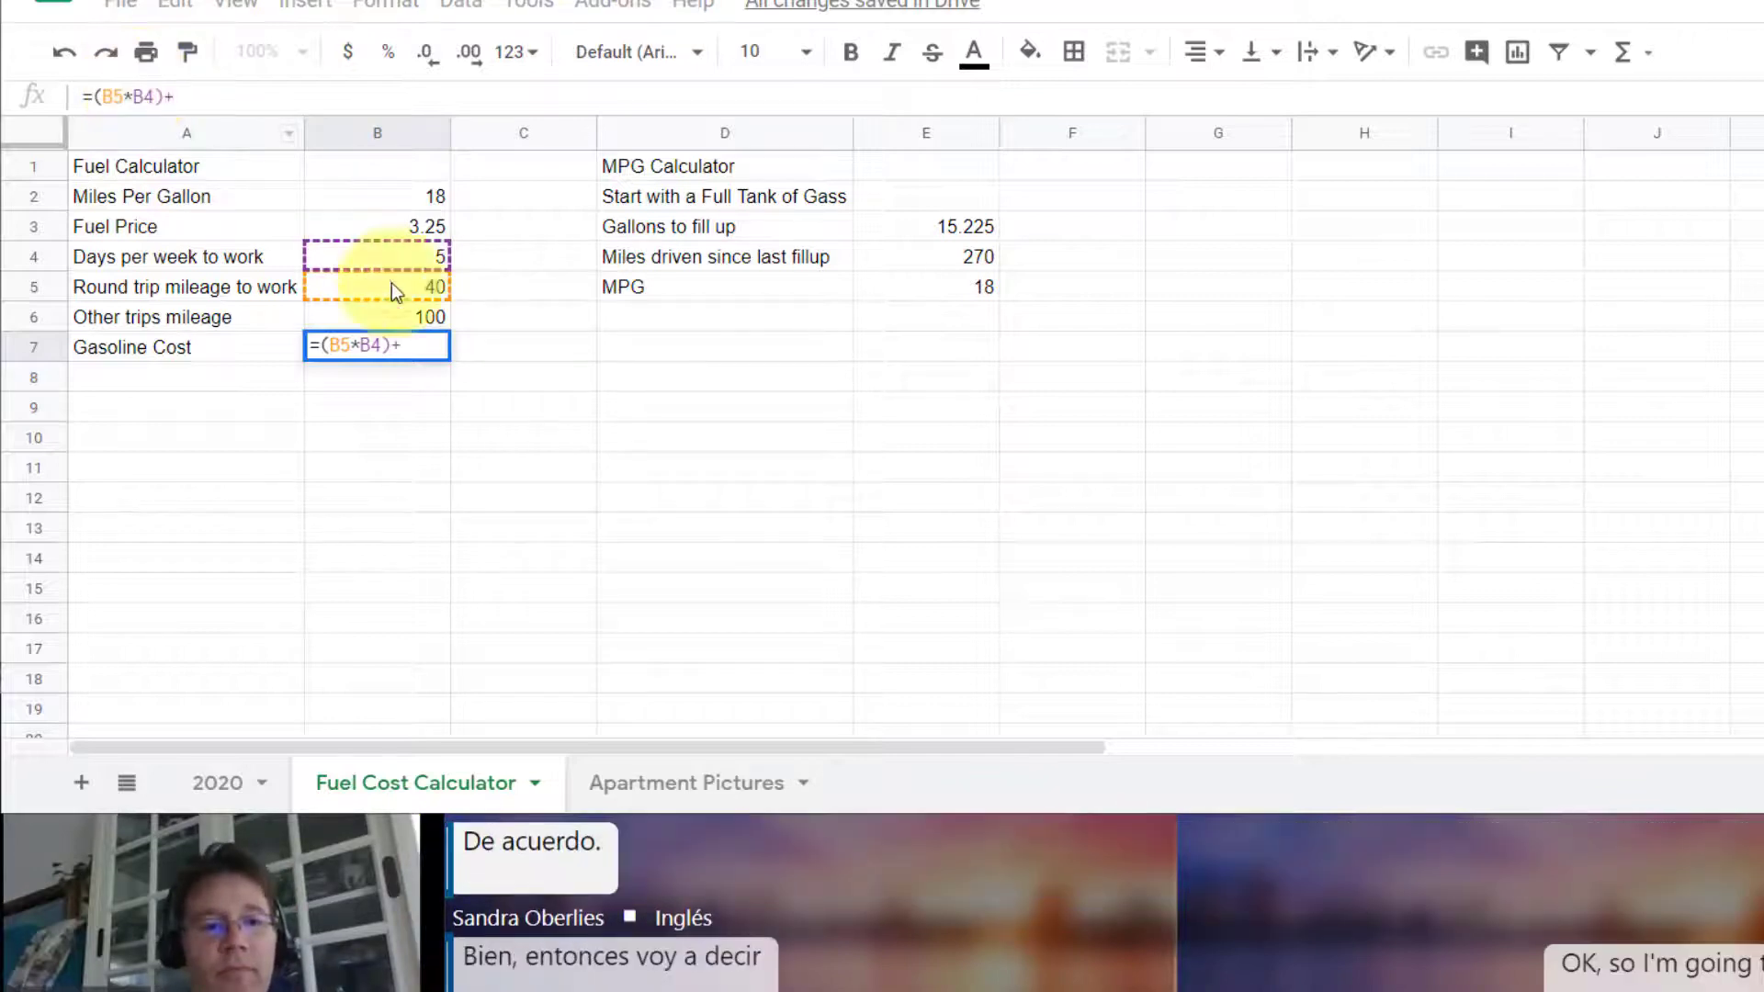
pyautogui.click(407, 321)
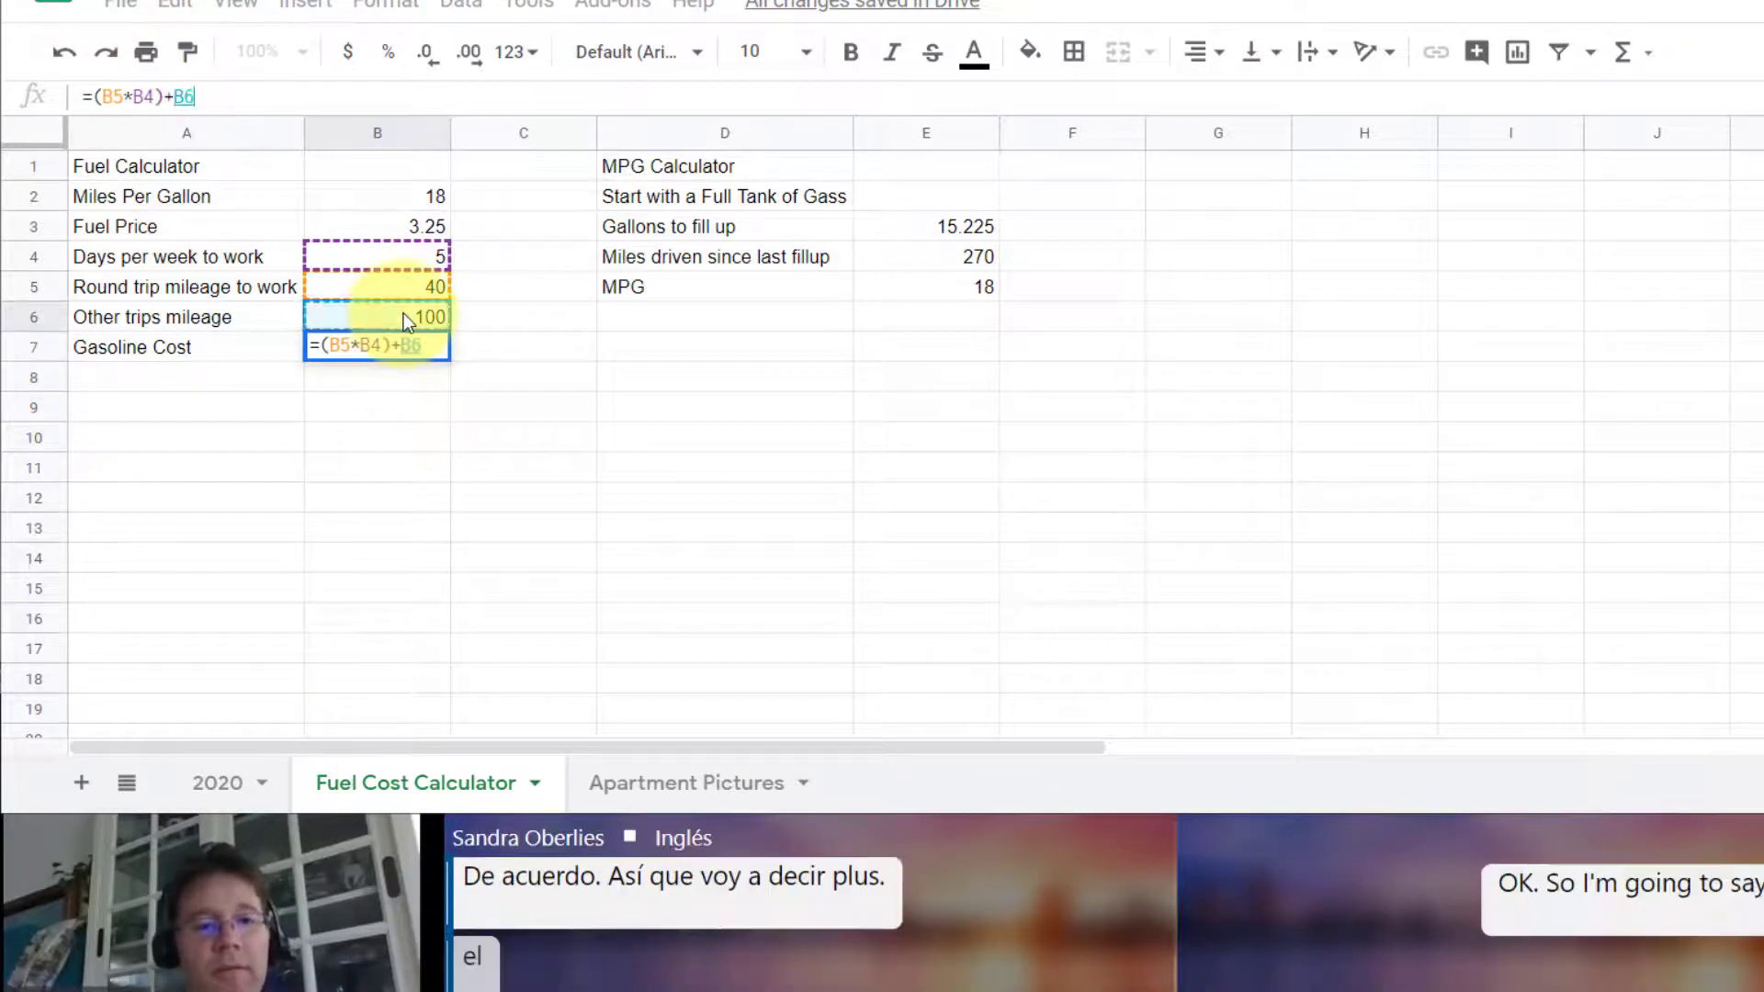
pyautogui.press('Return')
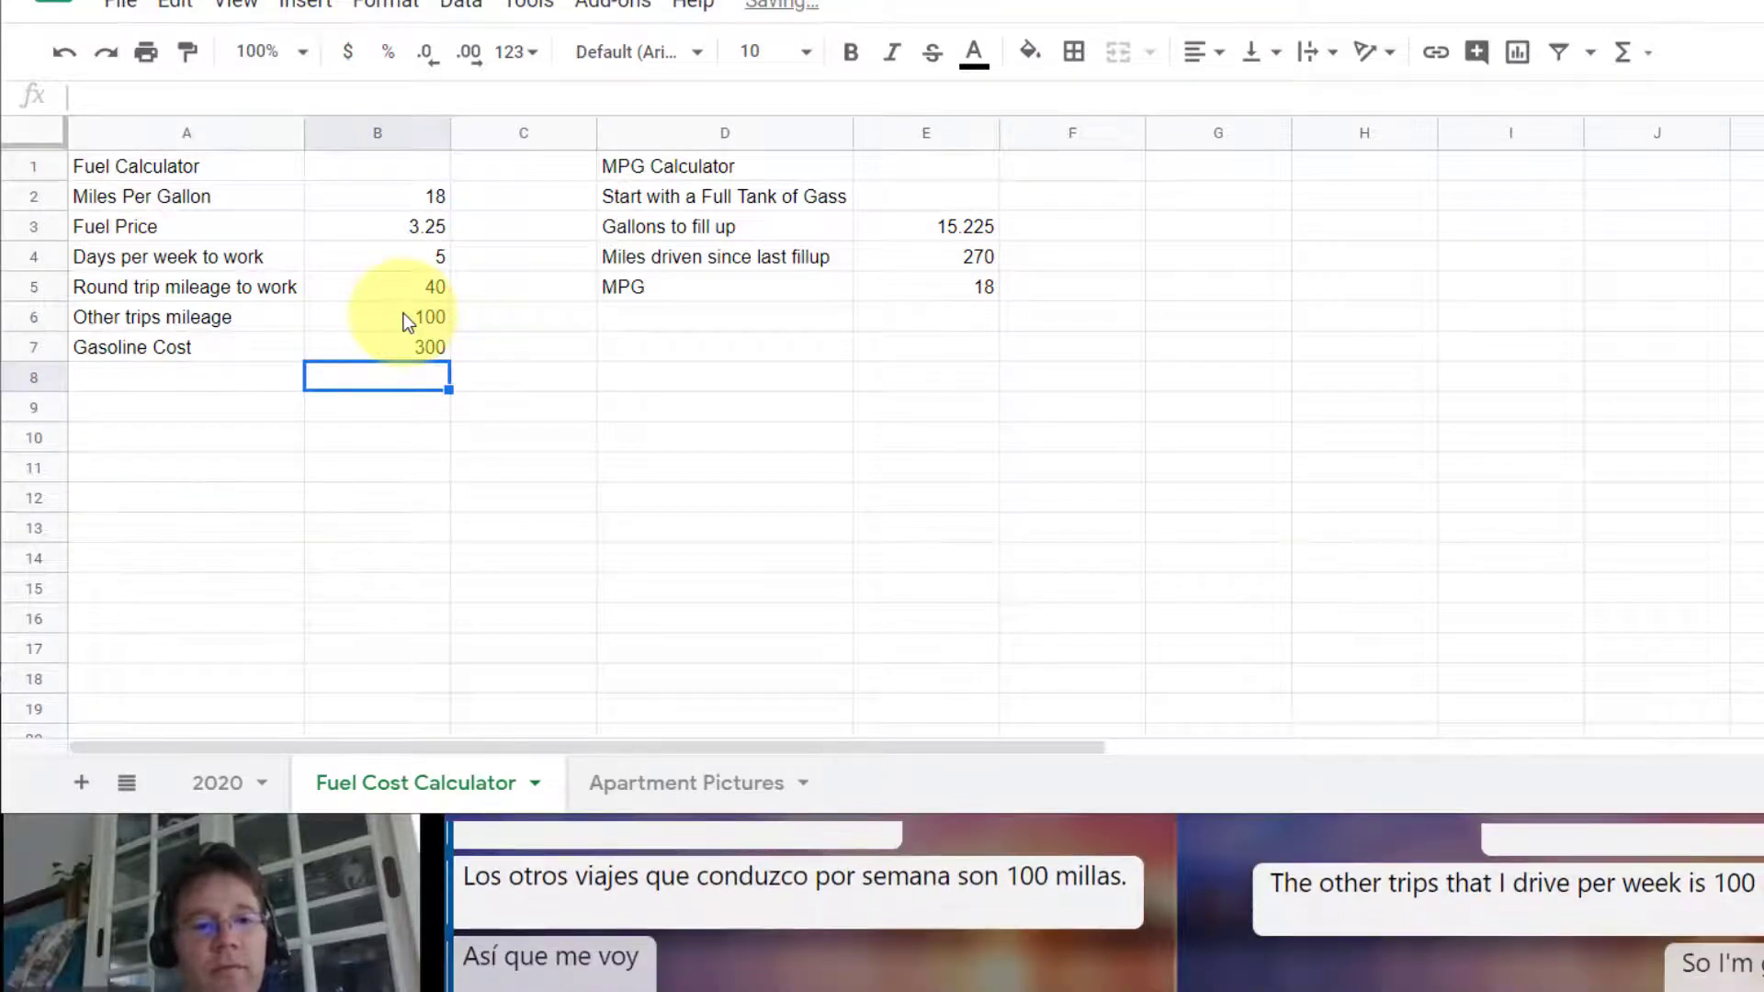
# Step: Enclose the Gasoline Cost formula in B7 in outer parentheses and divide it by miles per gallon, making =((B5*B4)+B6)/B2
pyautogui.click(398, 348)
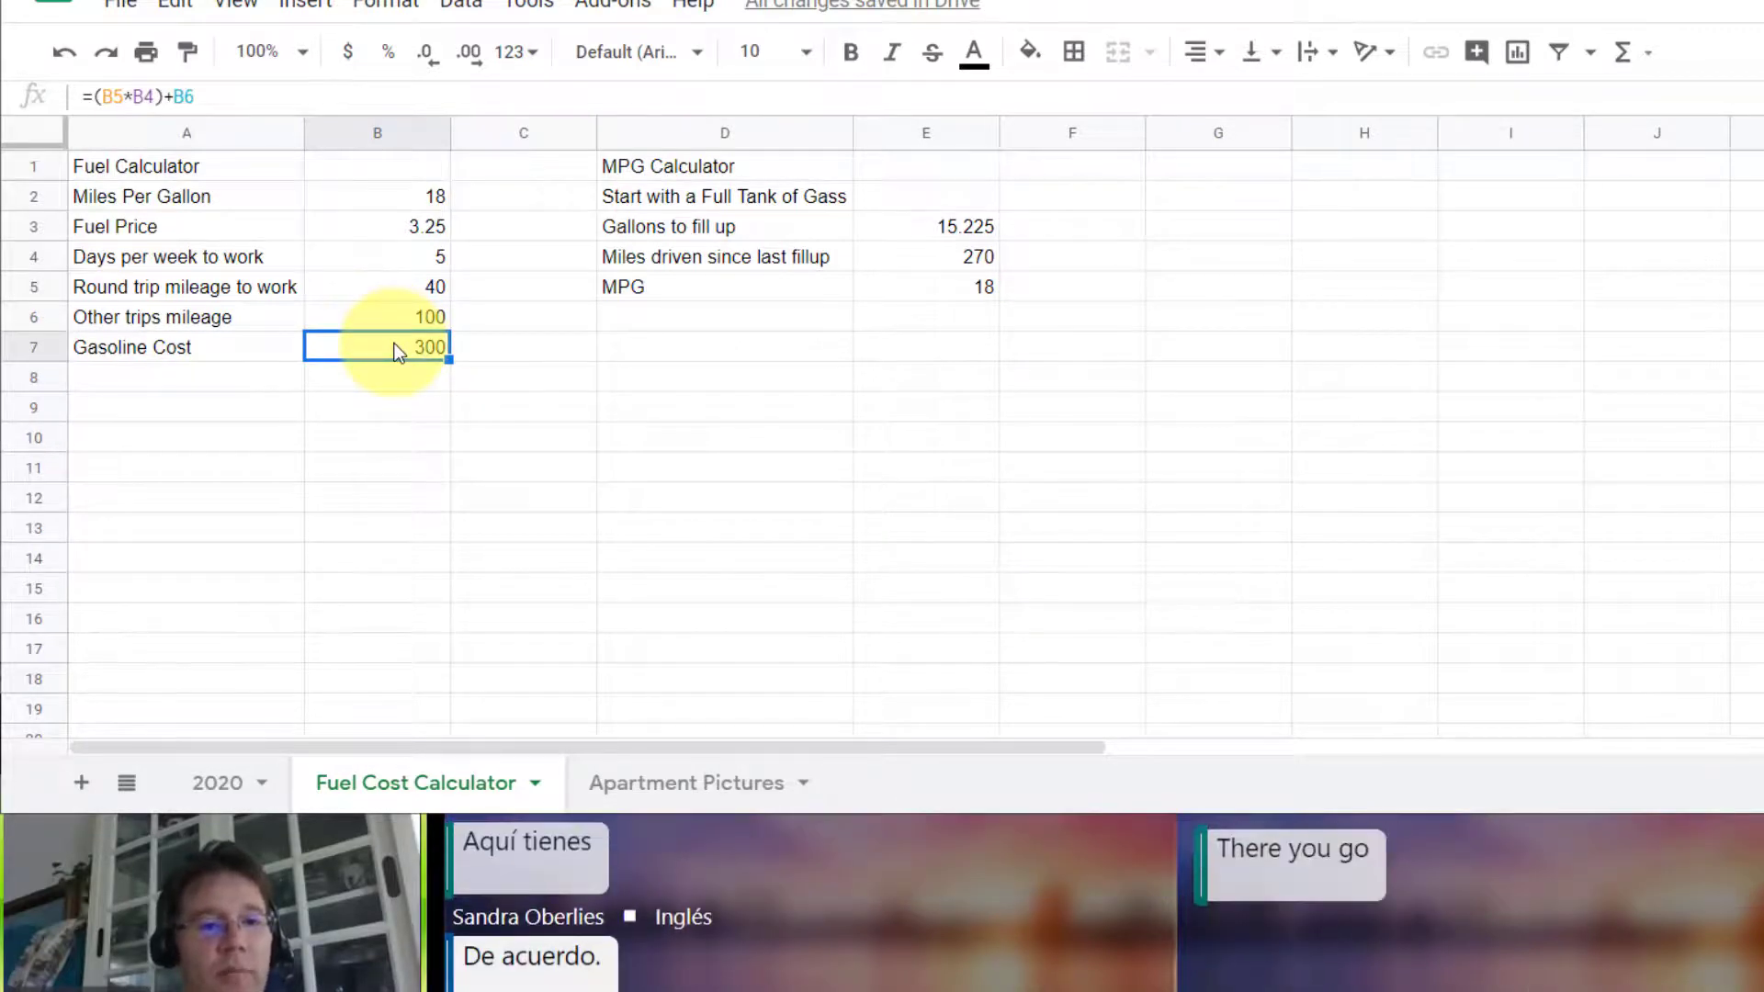
pyautogui.click(232, 97)
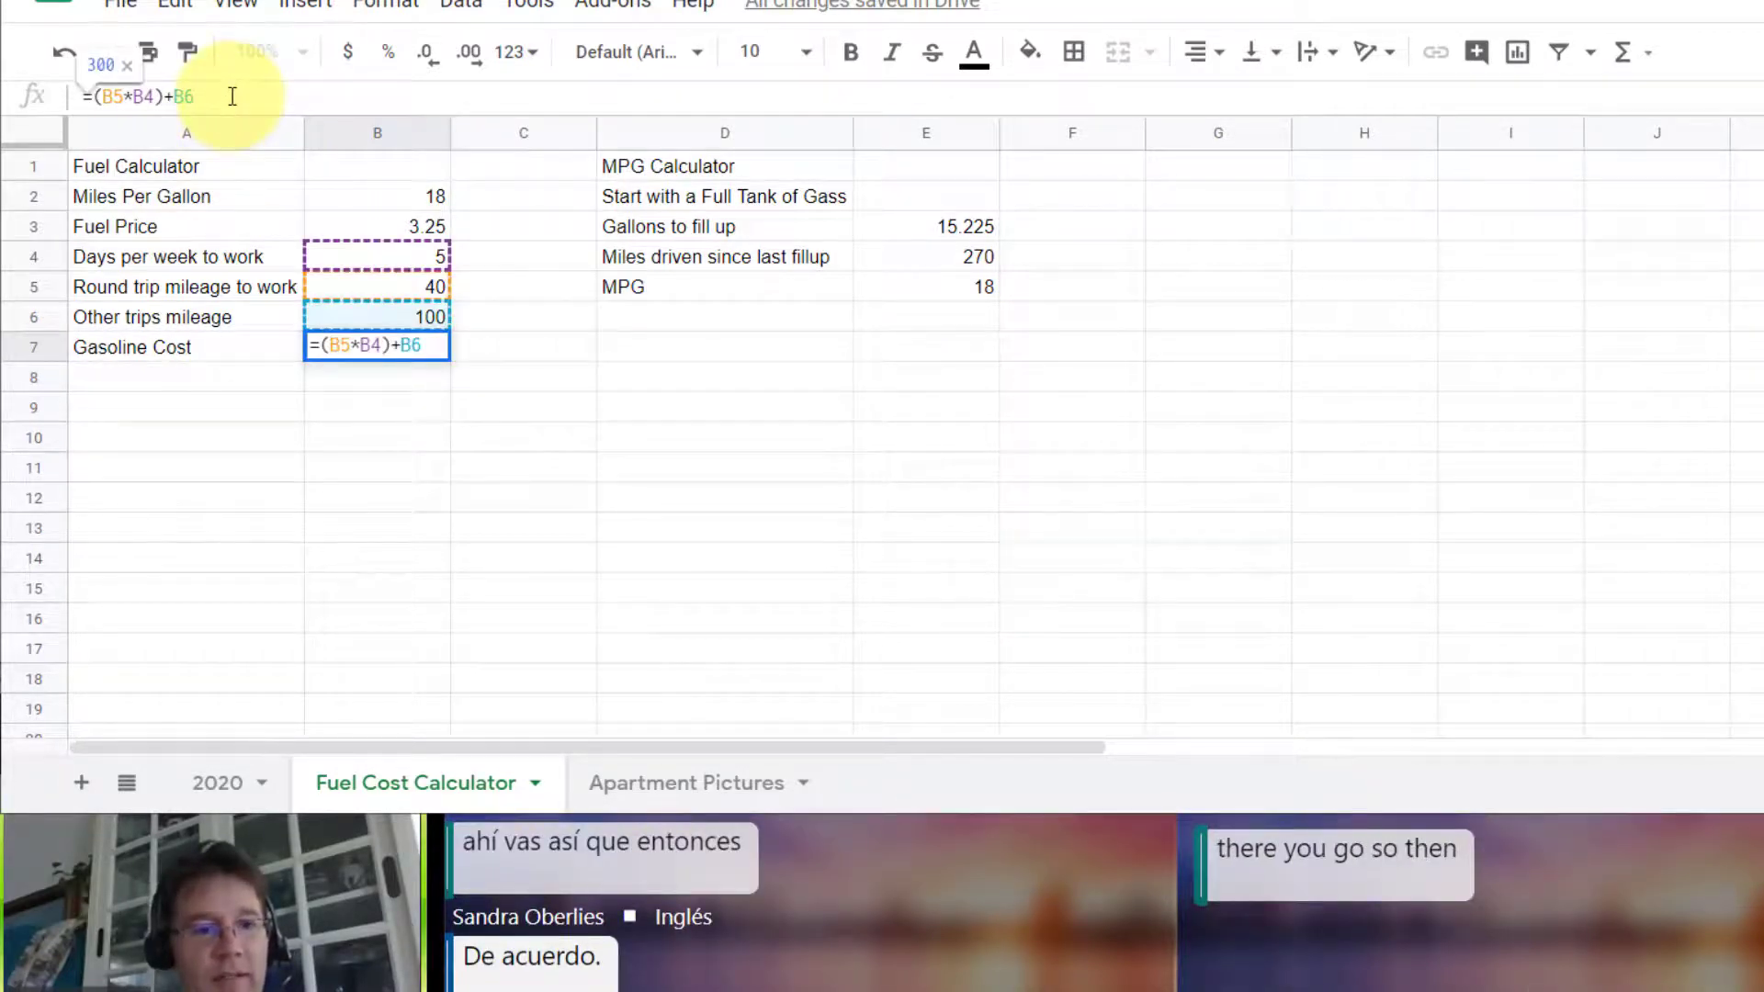
pyautogui.write(')')
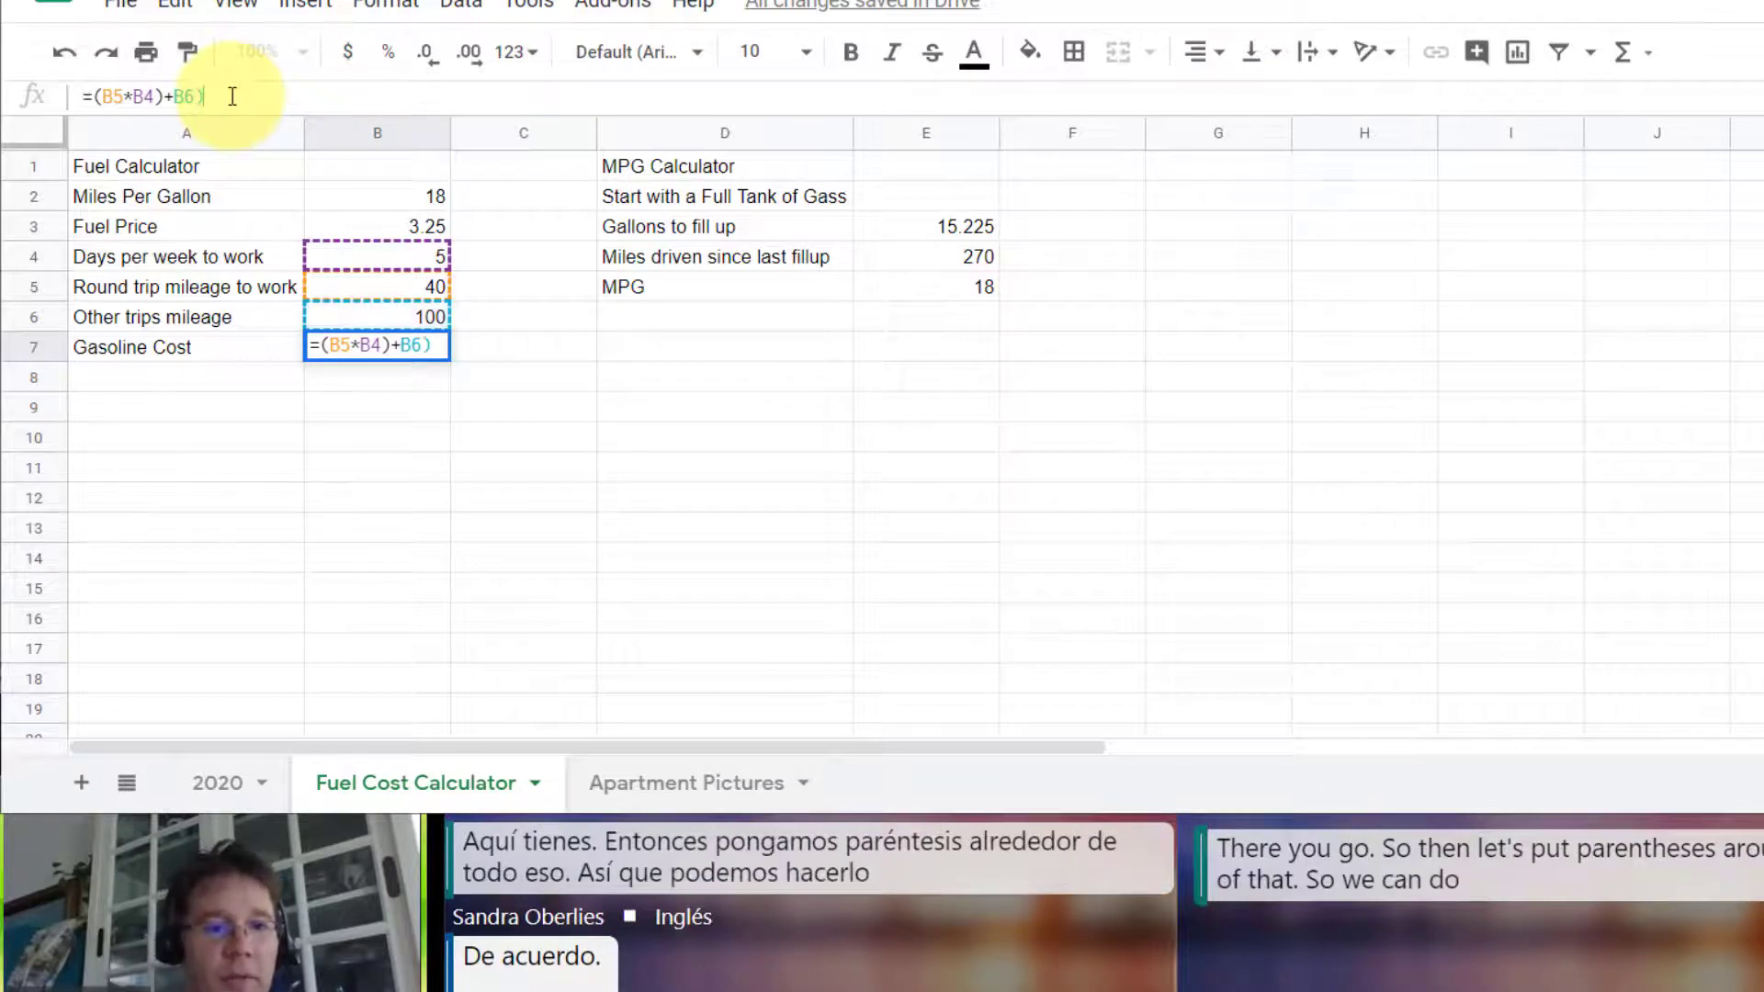
pyautogui.press('Home')
pyautogui.press('Right')
pyautogui.write('(')
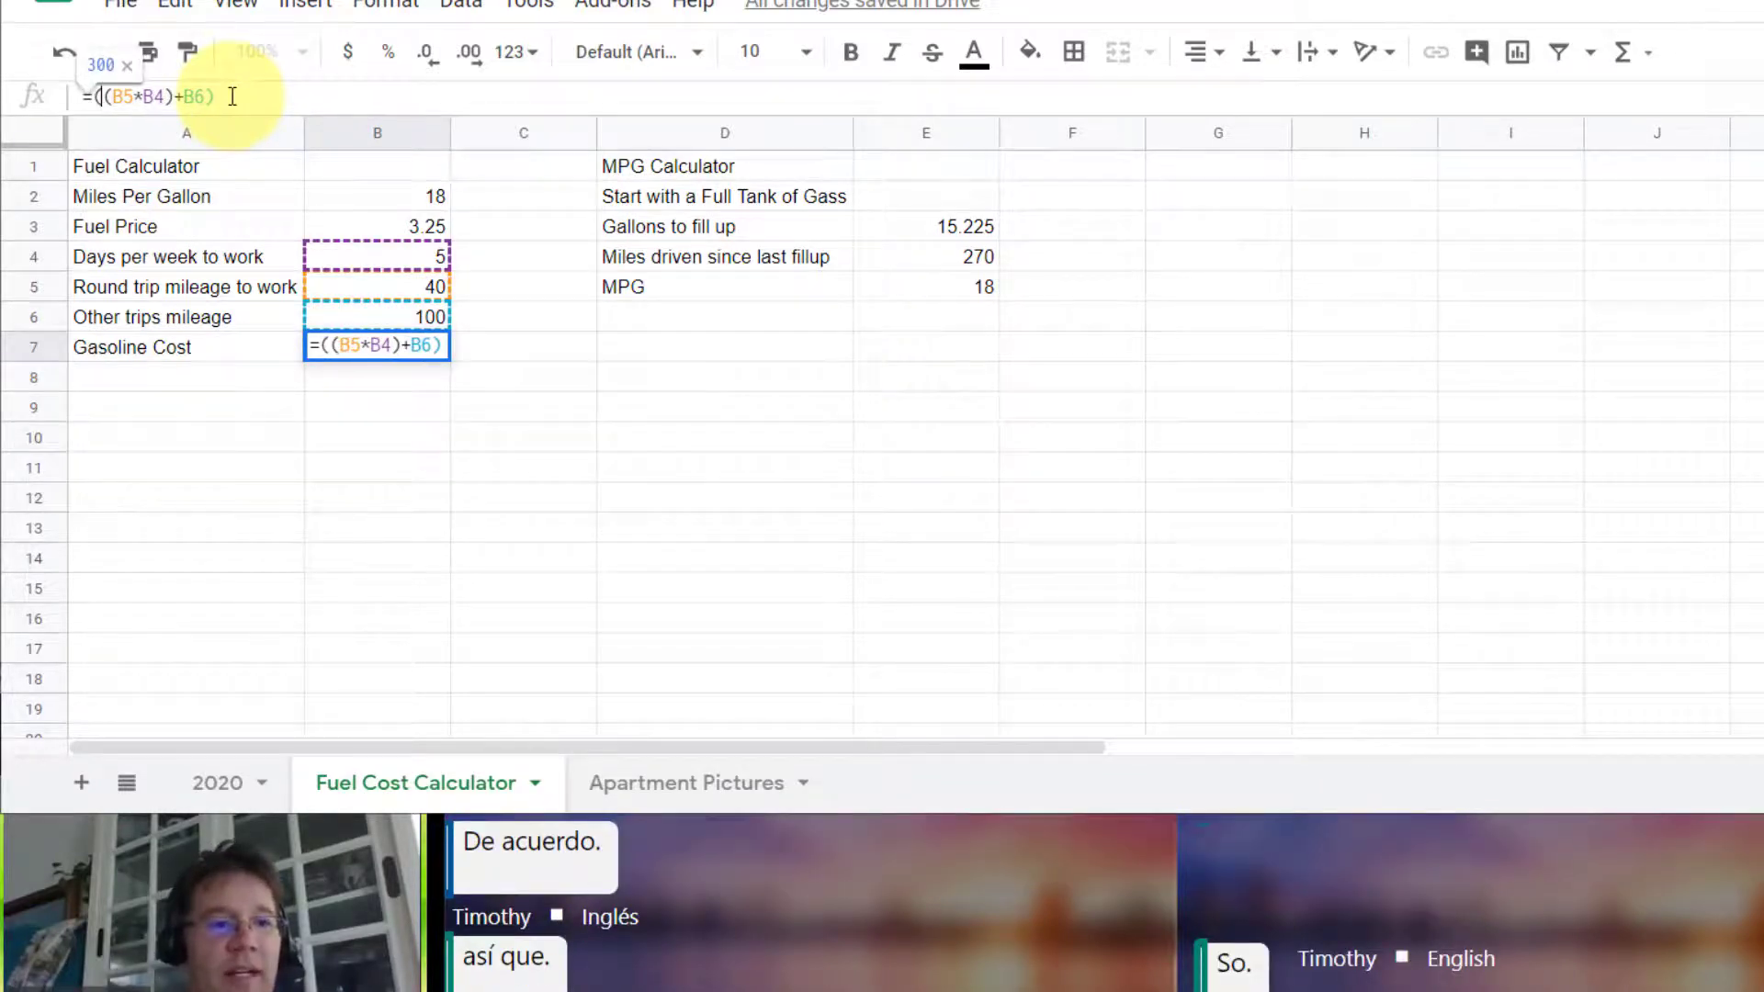
pyautogui.press('End')
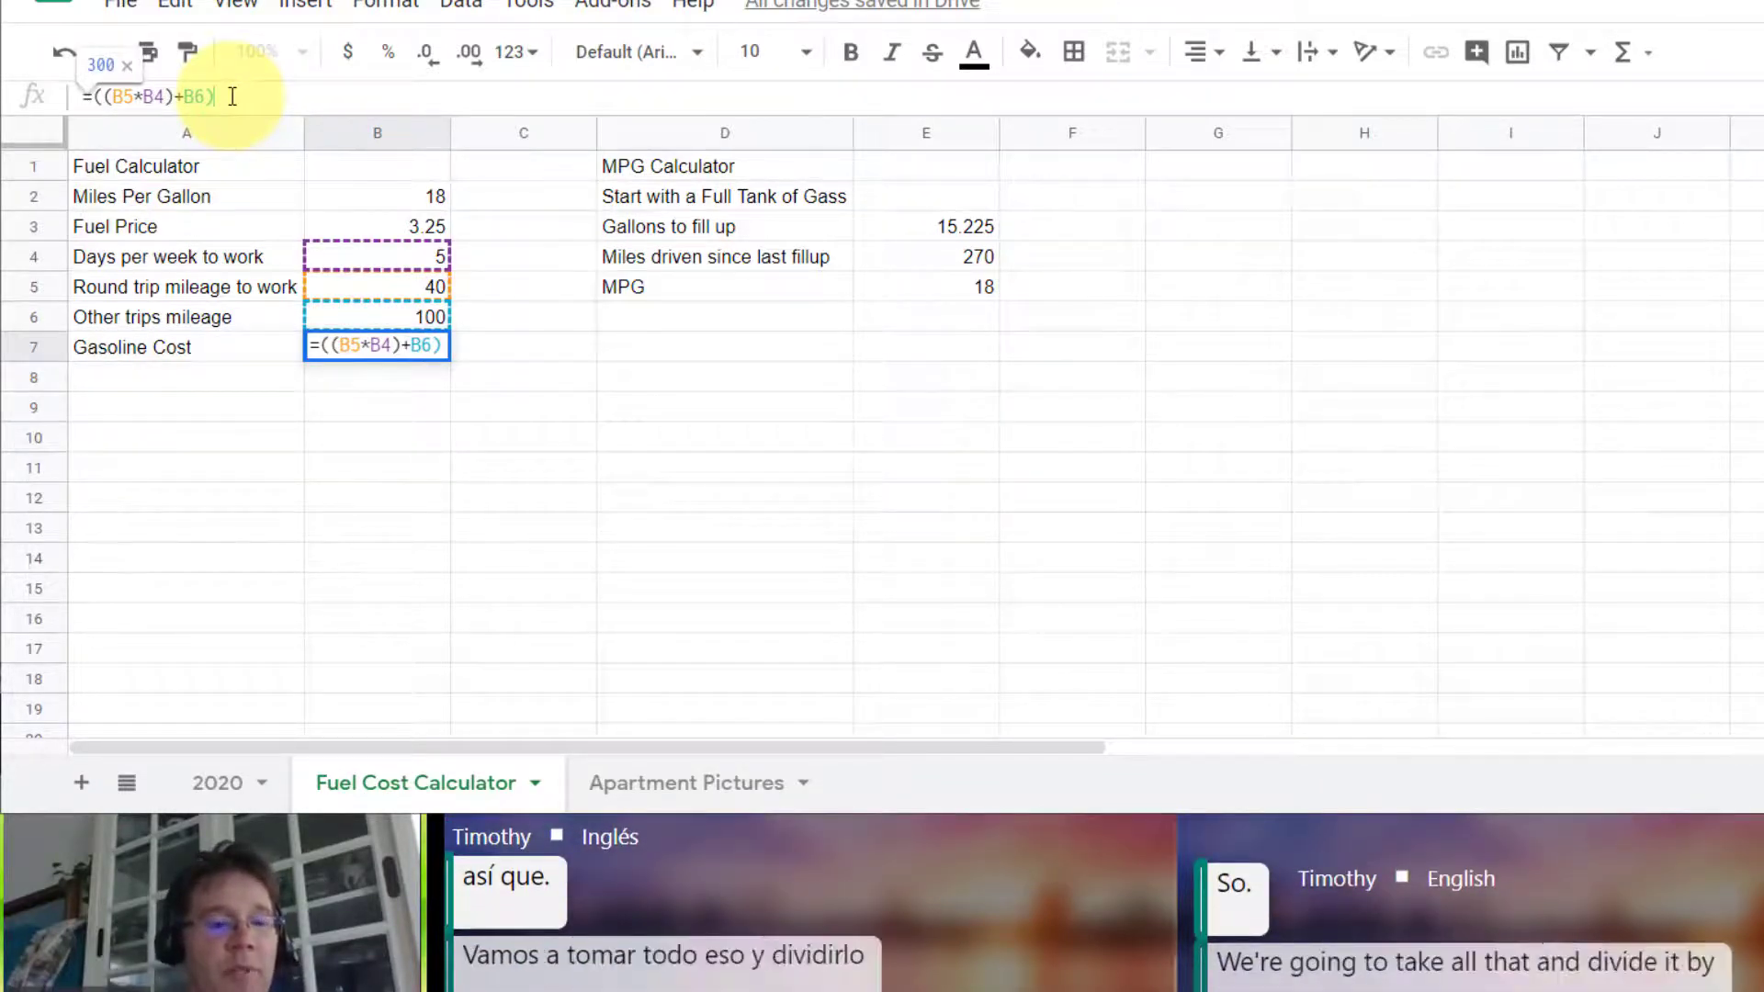
pyautogui.write('/')
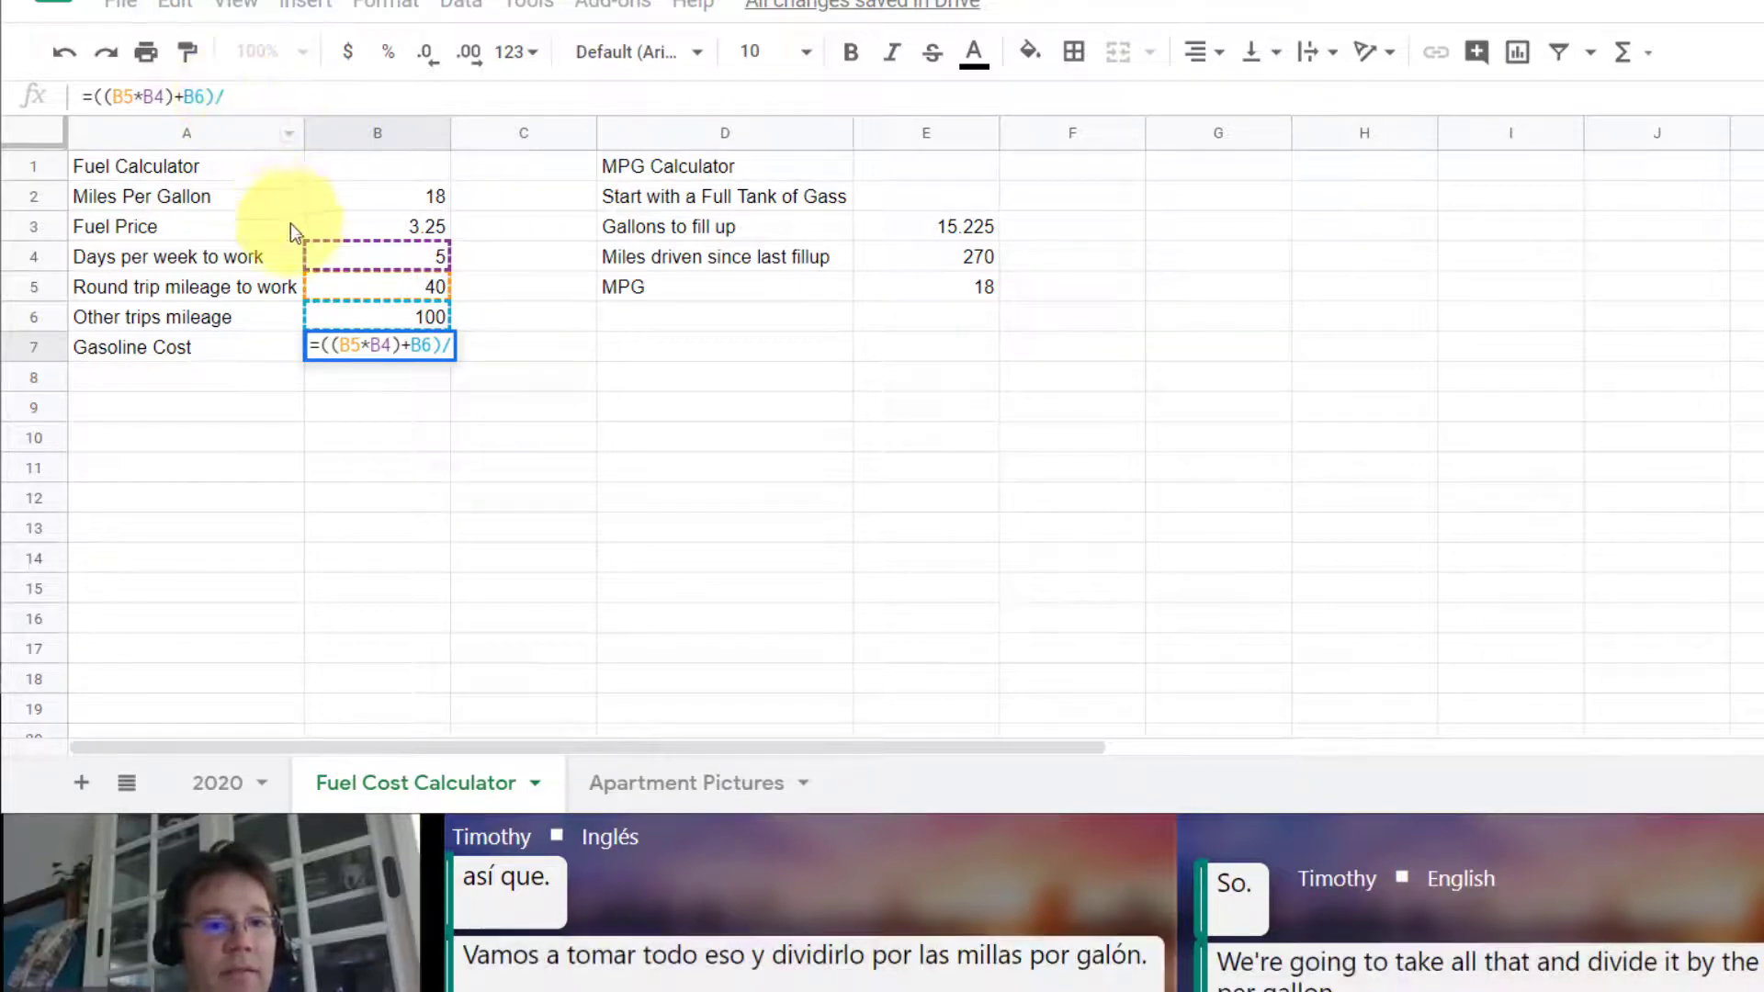
pyautogui.click(406, 193)
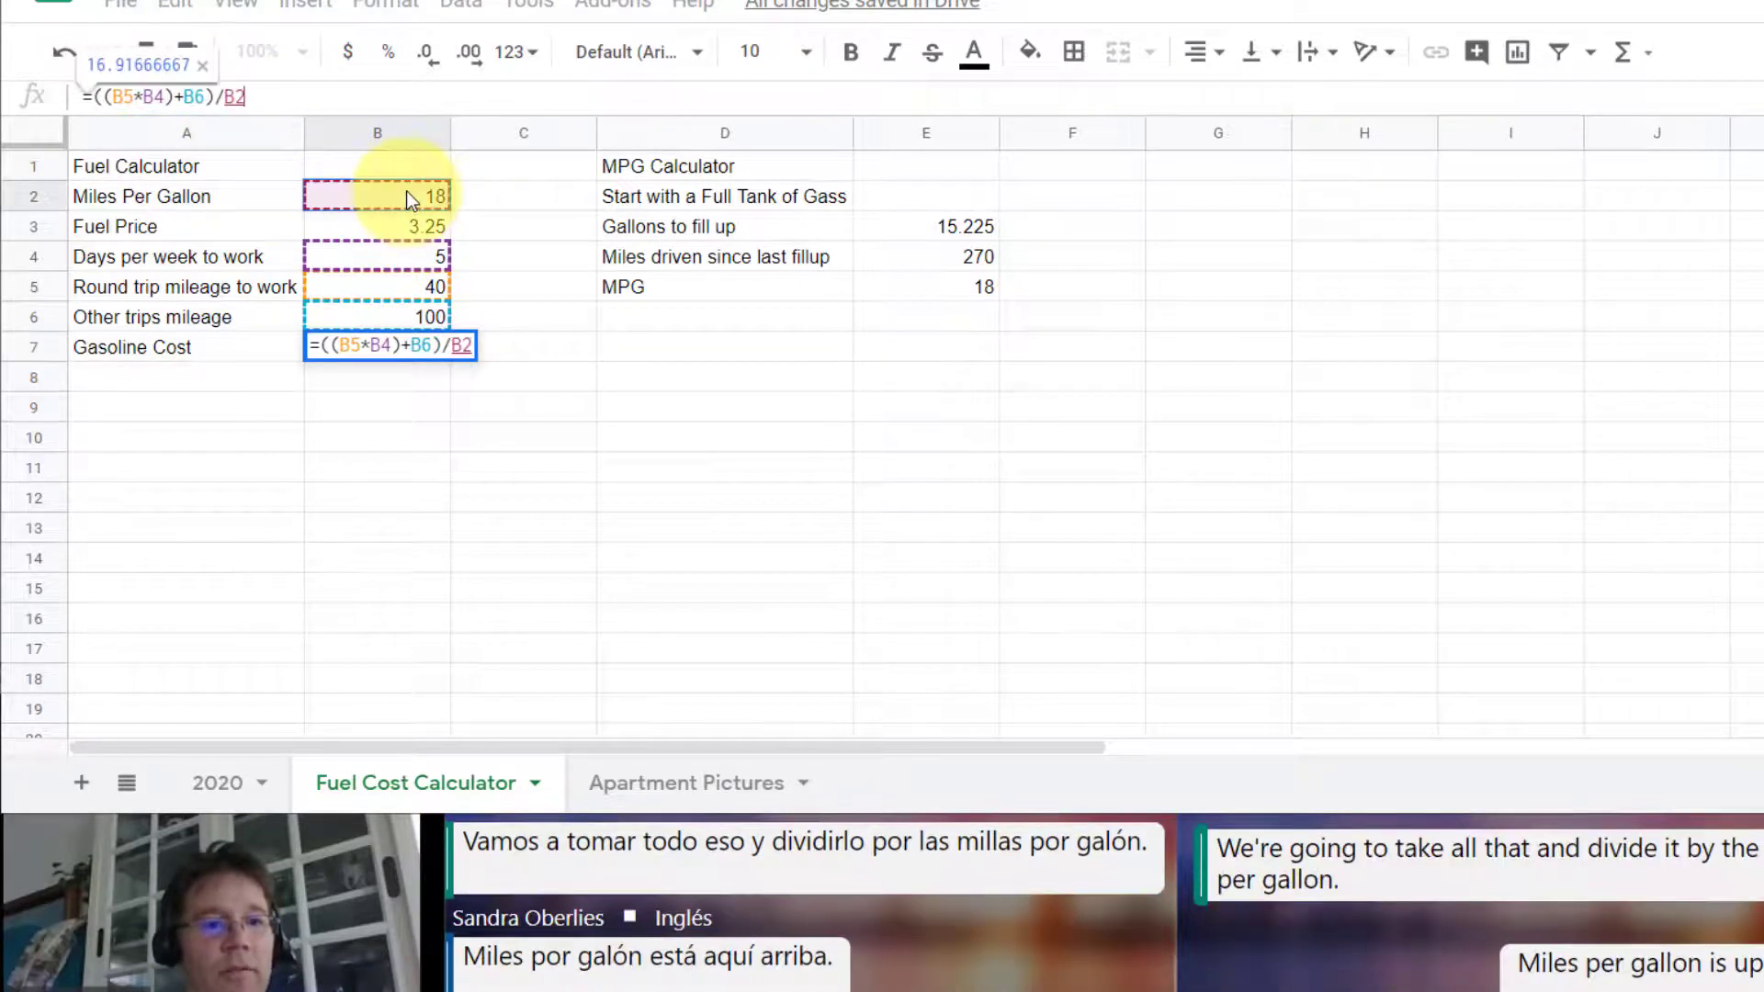
pyautogui.press('Return')
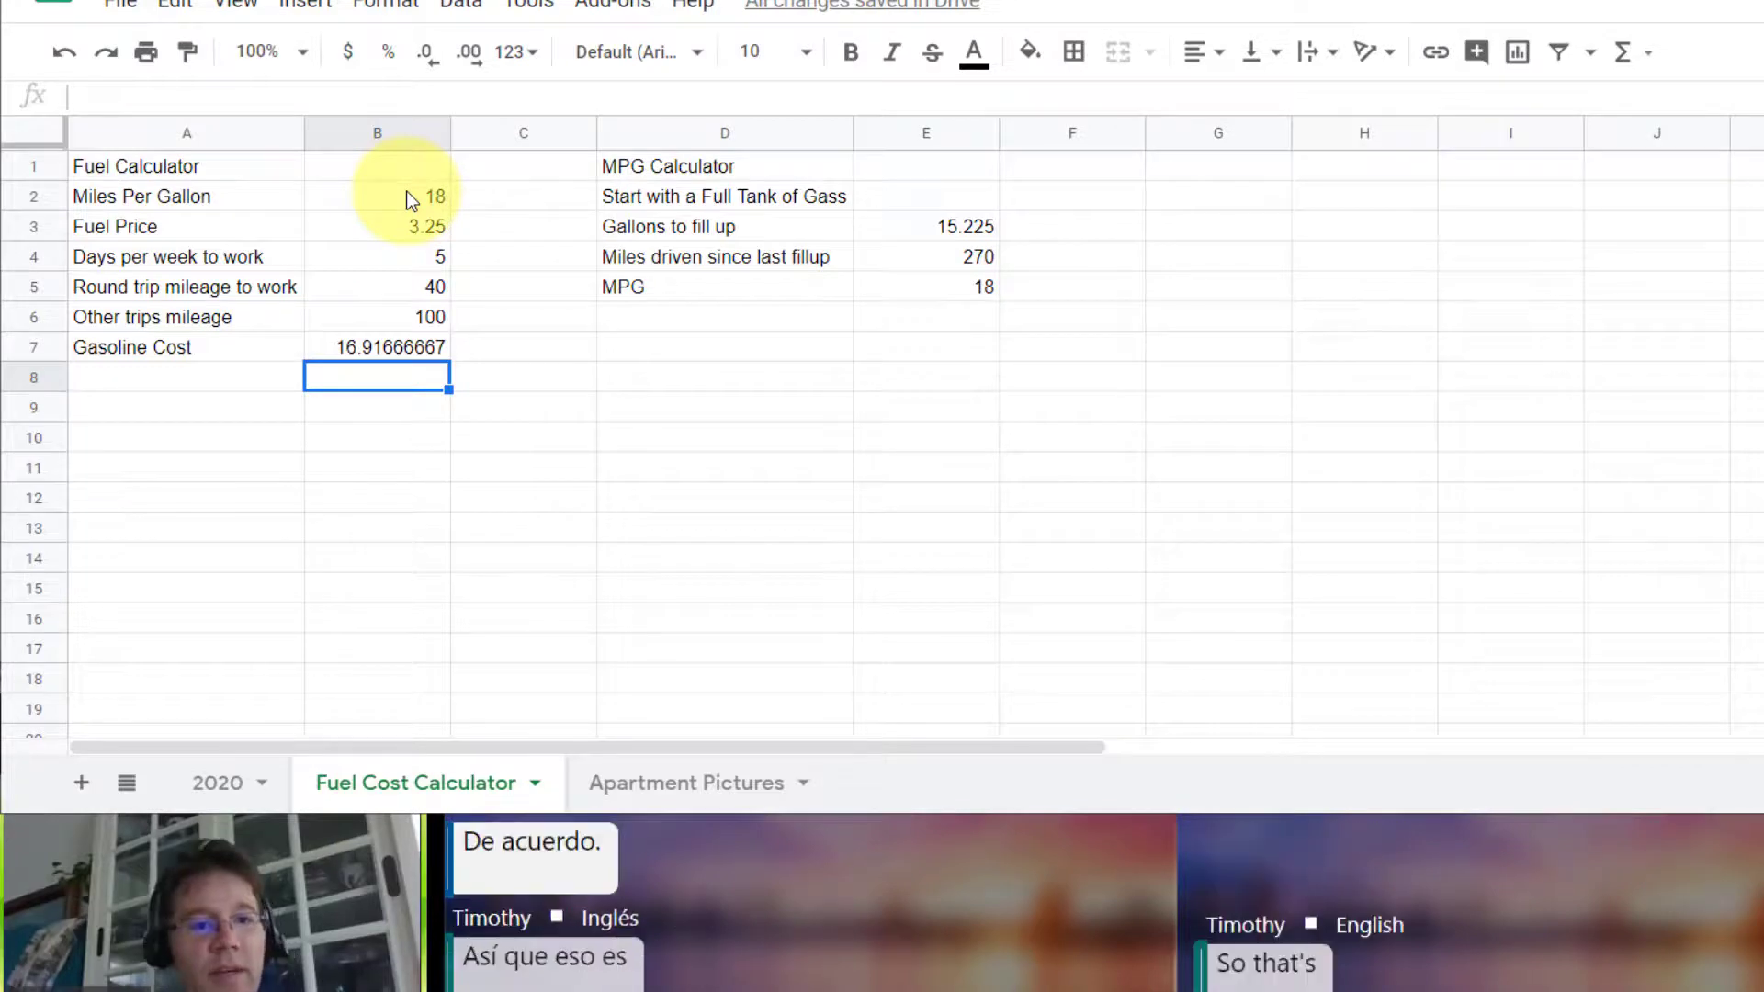
# Step: Extend the B7 formula to =(((B5*B4)+B6)/B2)*B3 to multiply by fuel price, and format the cell as dollar currency
pyautogui.click(383, 349)
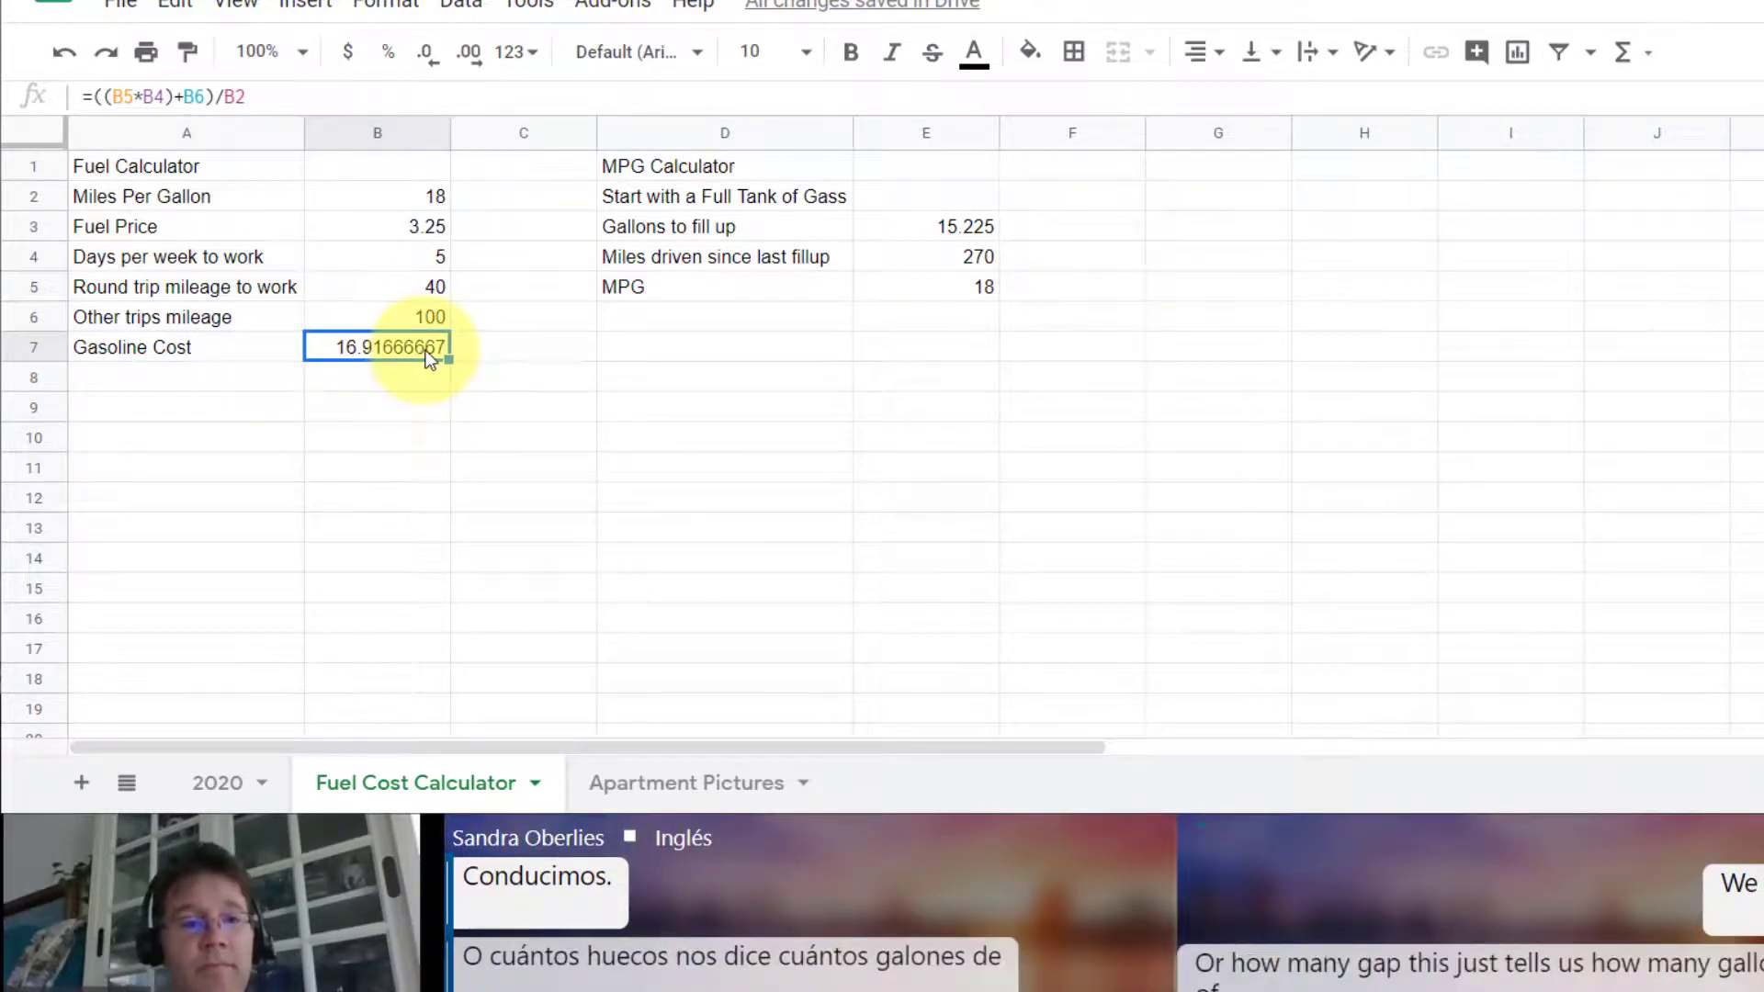
pyautogui.click(90, 97)
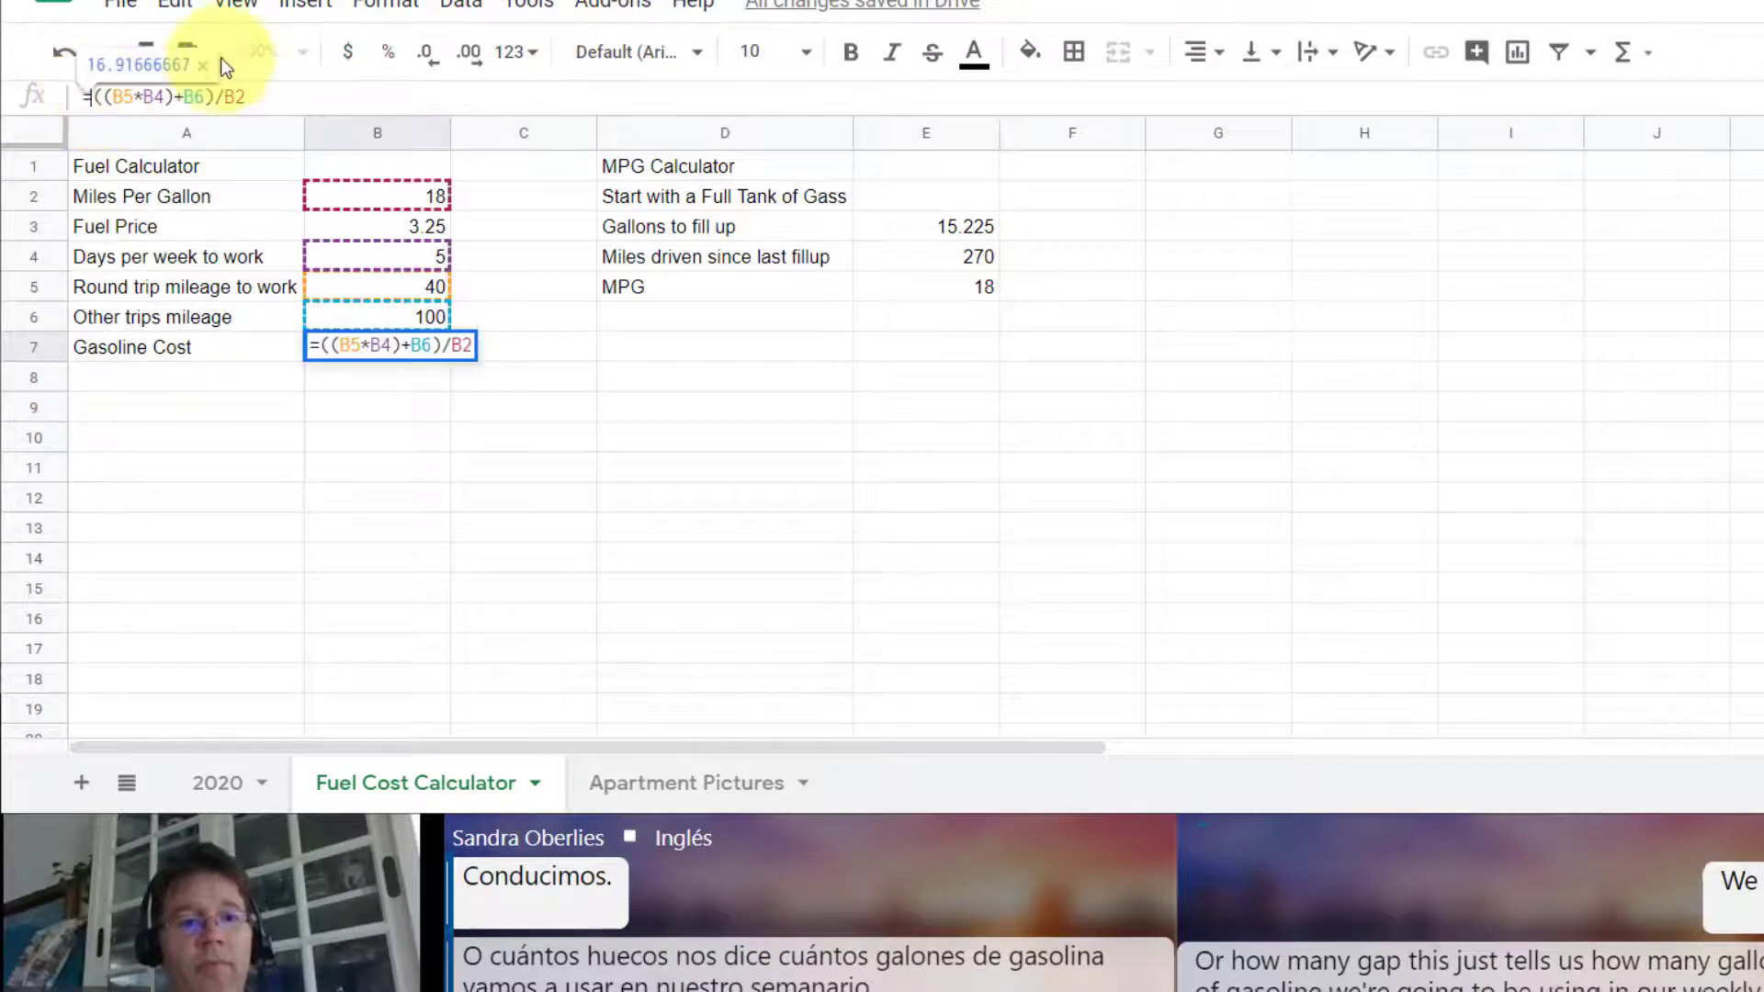
pyautogui.write('(')
pyautogui.press('End')
pyautogui.write(')')
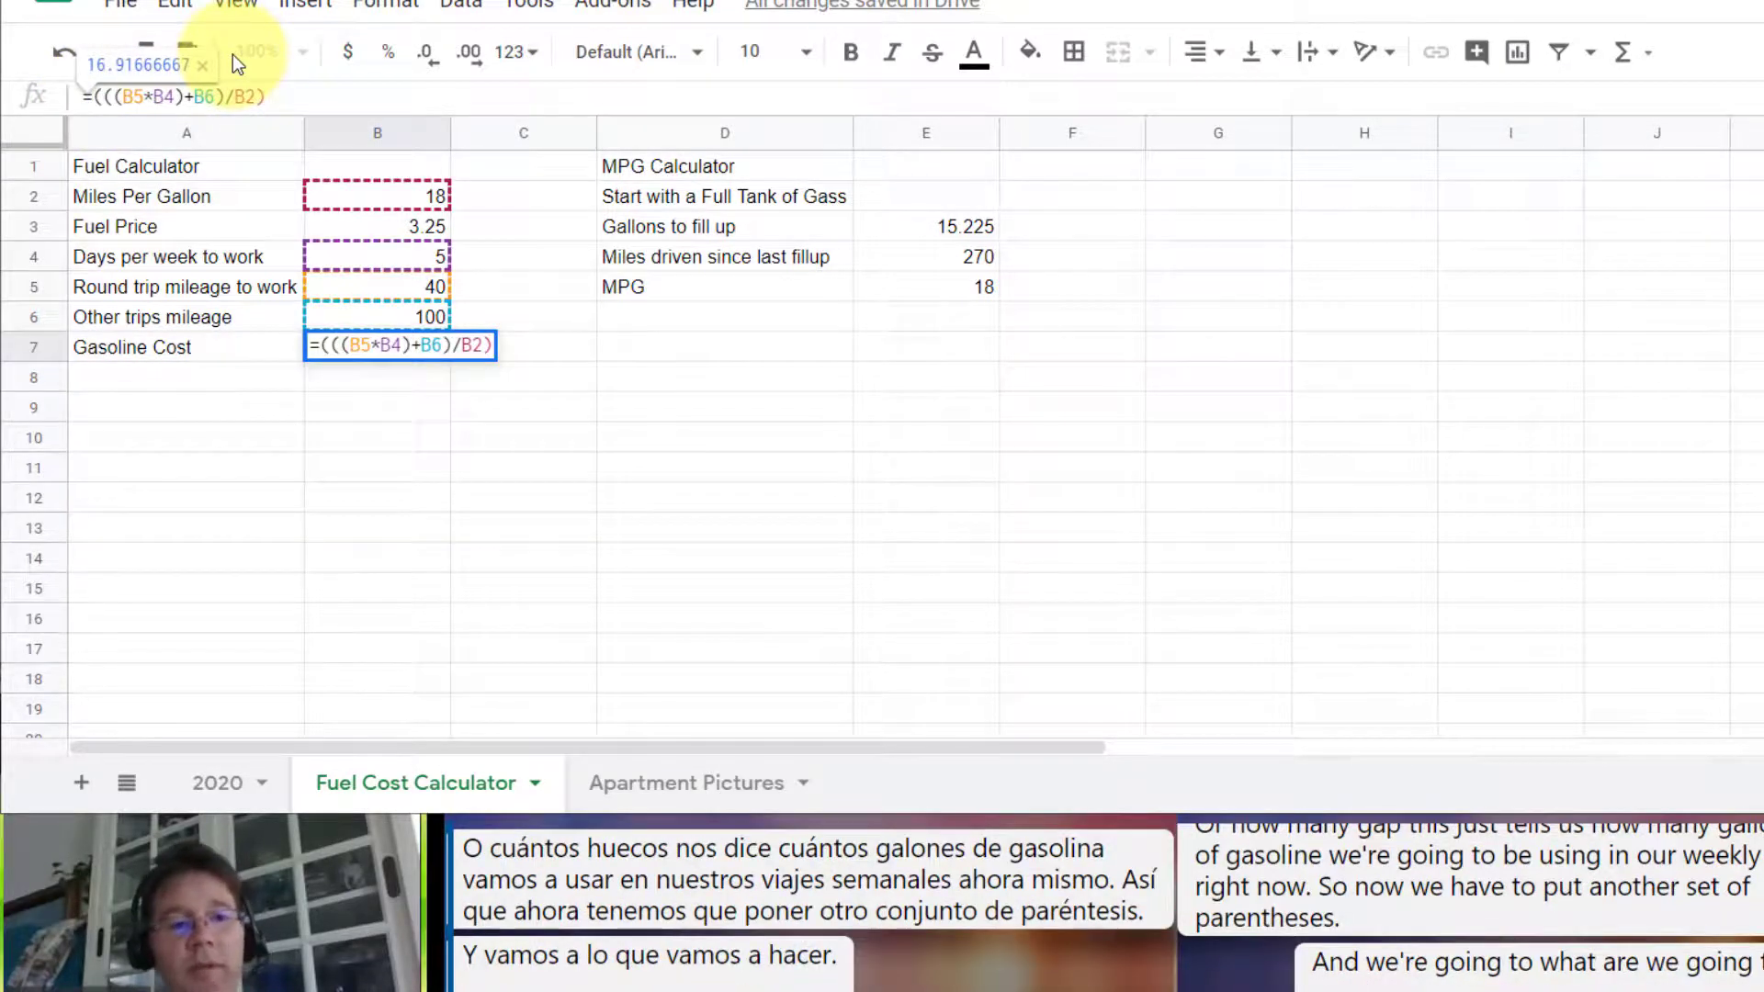
pyautogui.write('*')
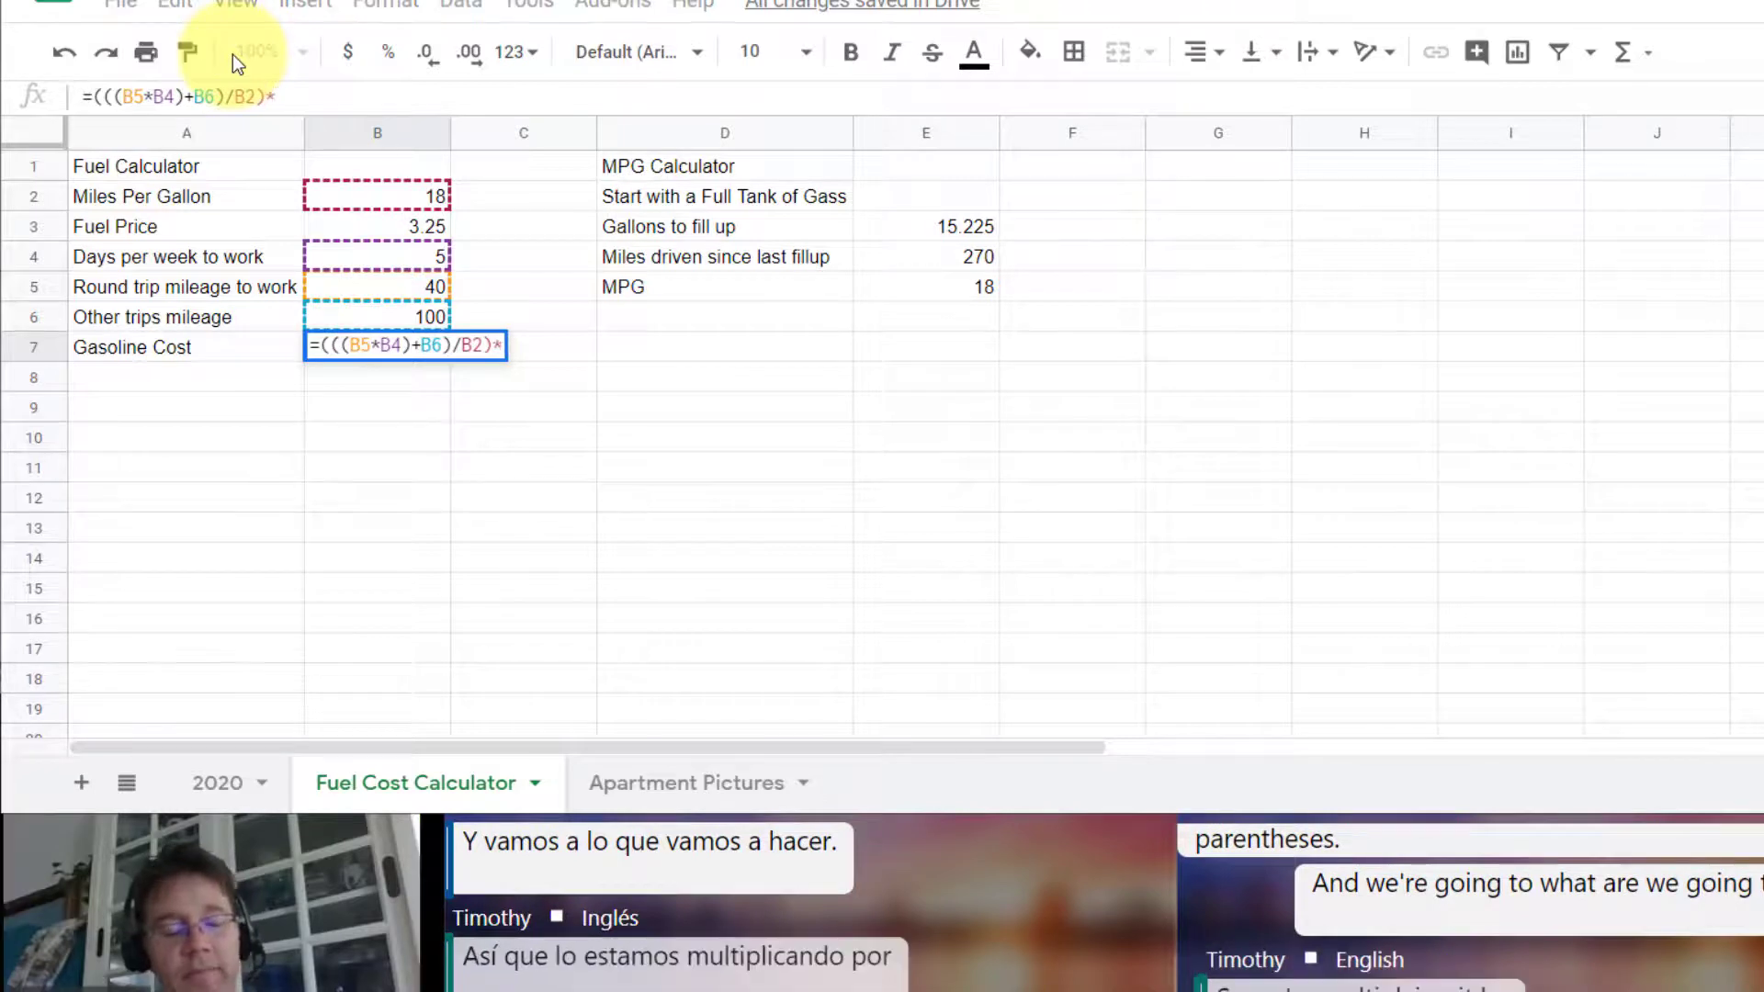
pyautogui.click(392, 223)
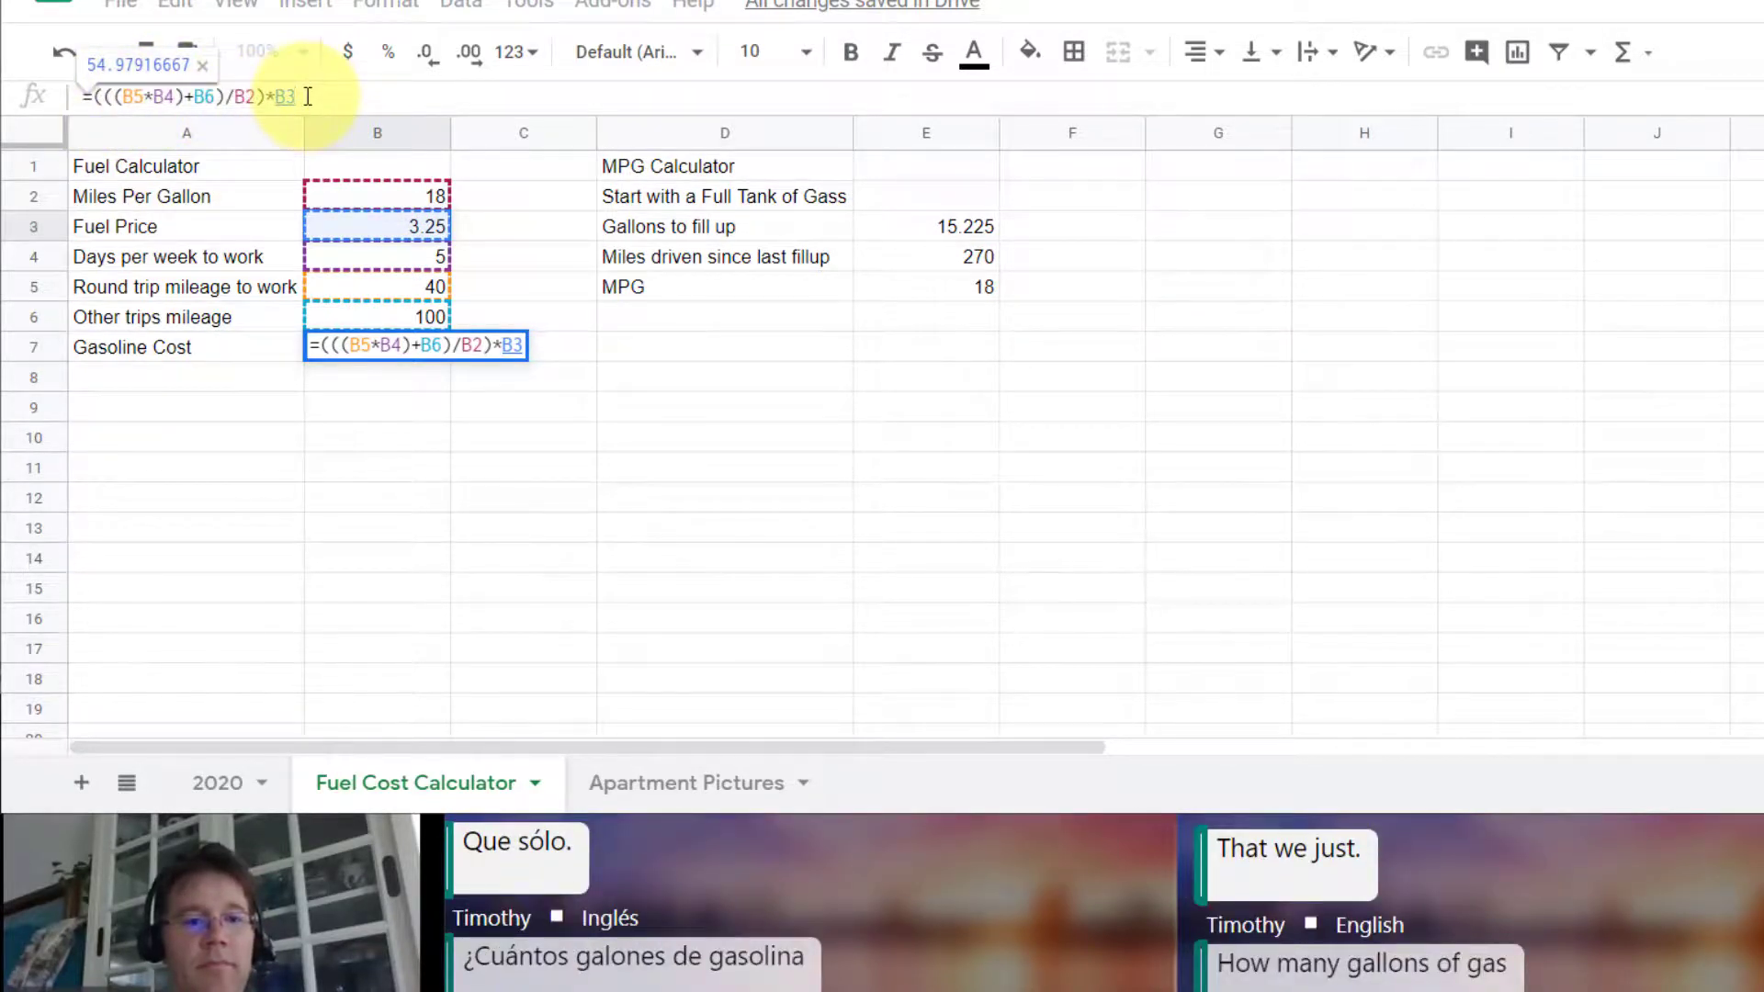
pyautogui.press('Return')
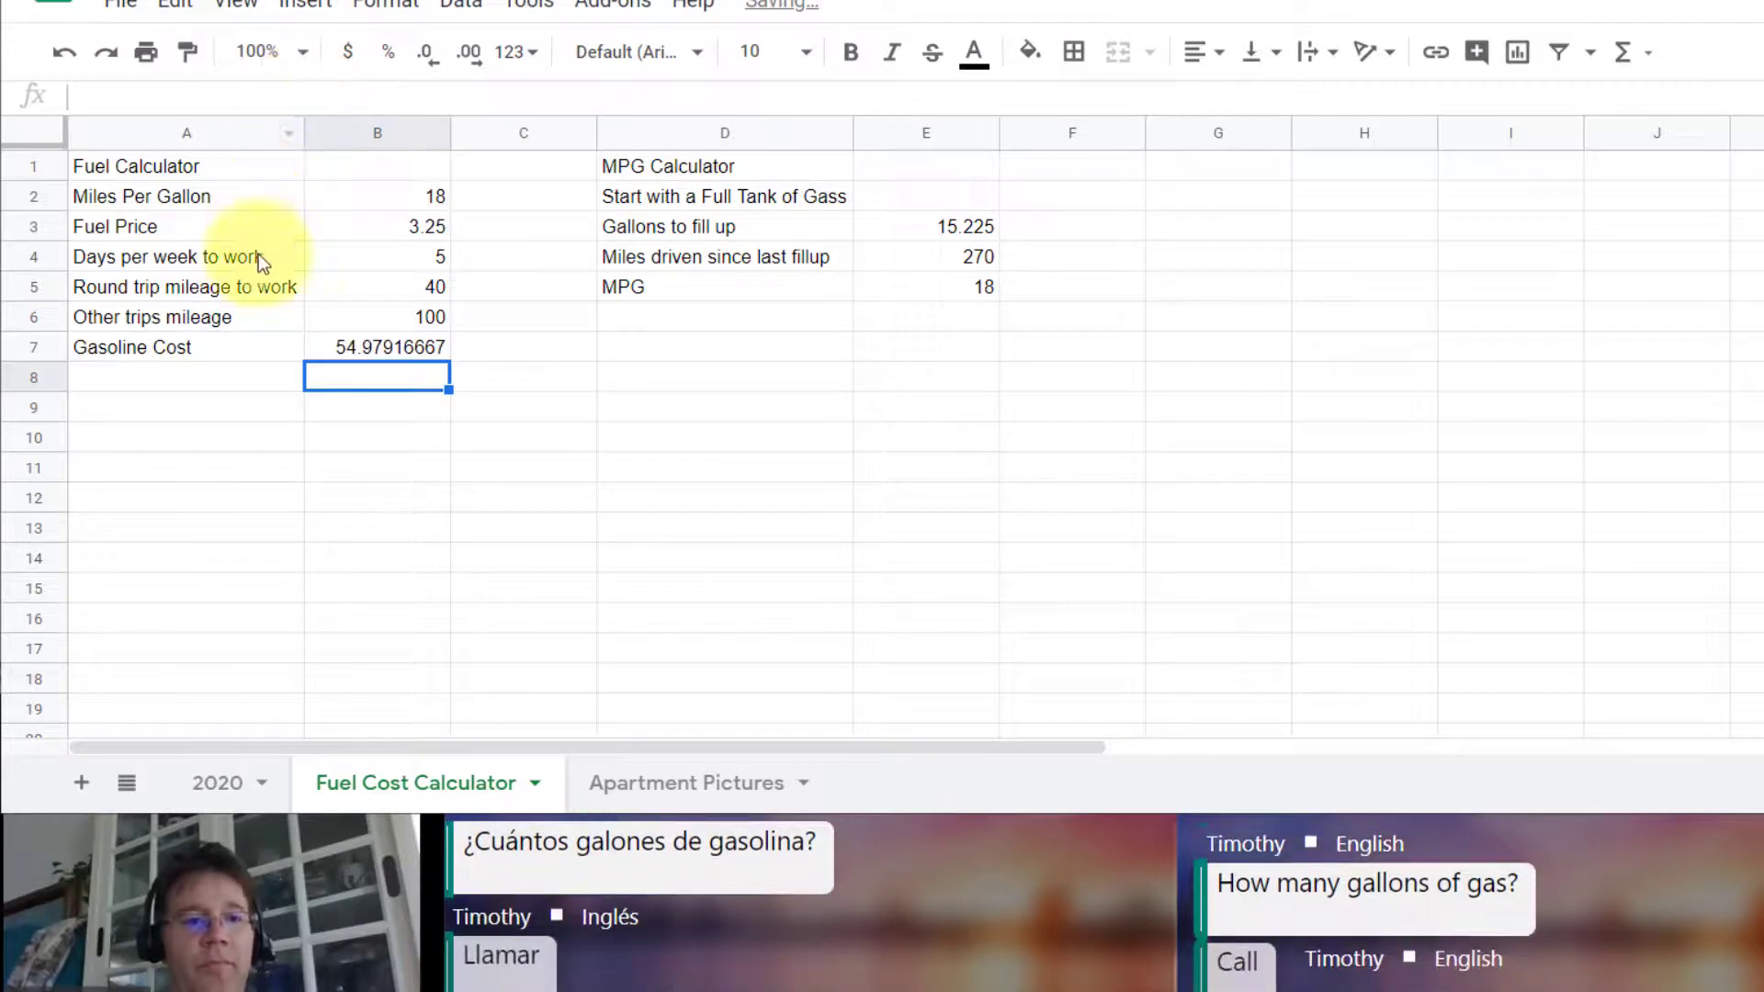
pyautogui.click(381, 358)
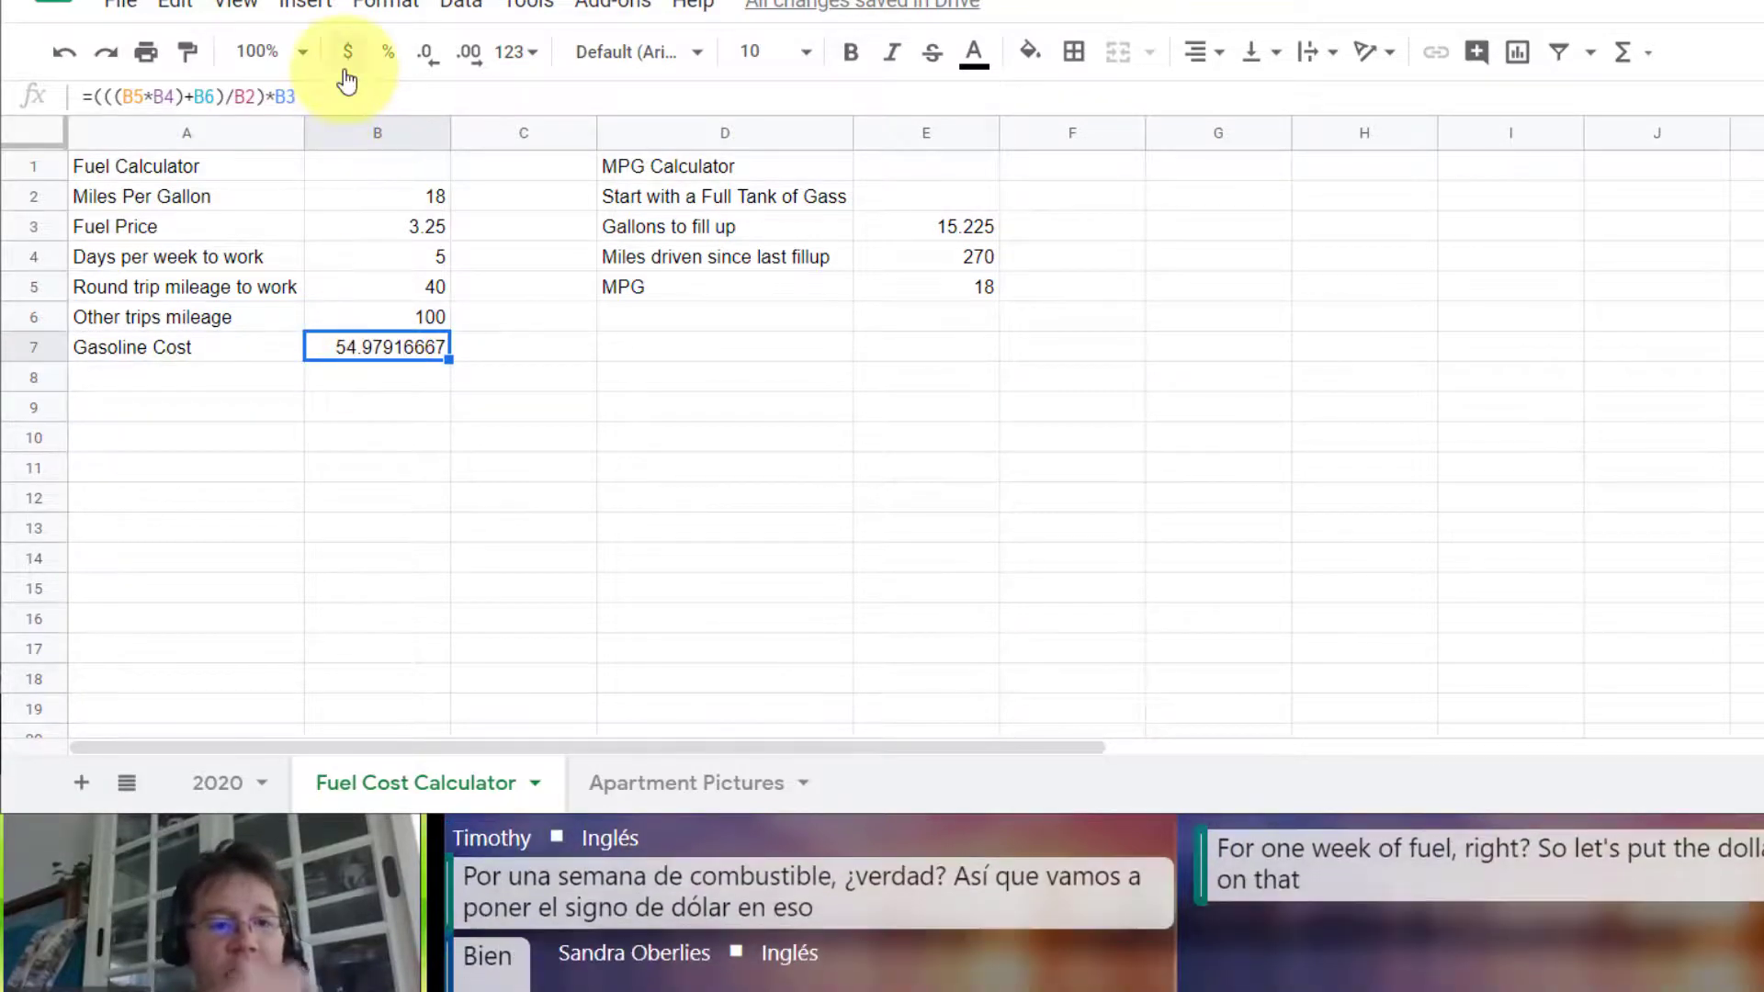
pyautogui.click(345, 57)
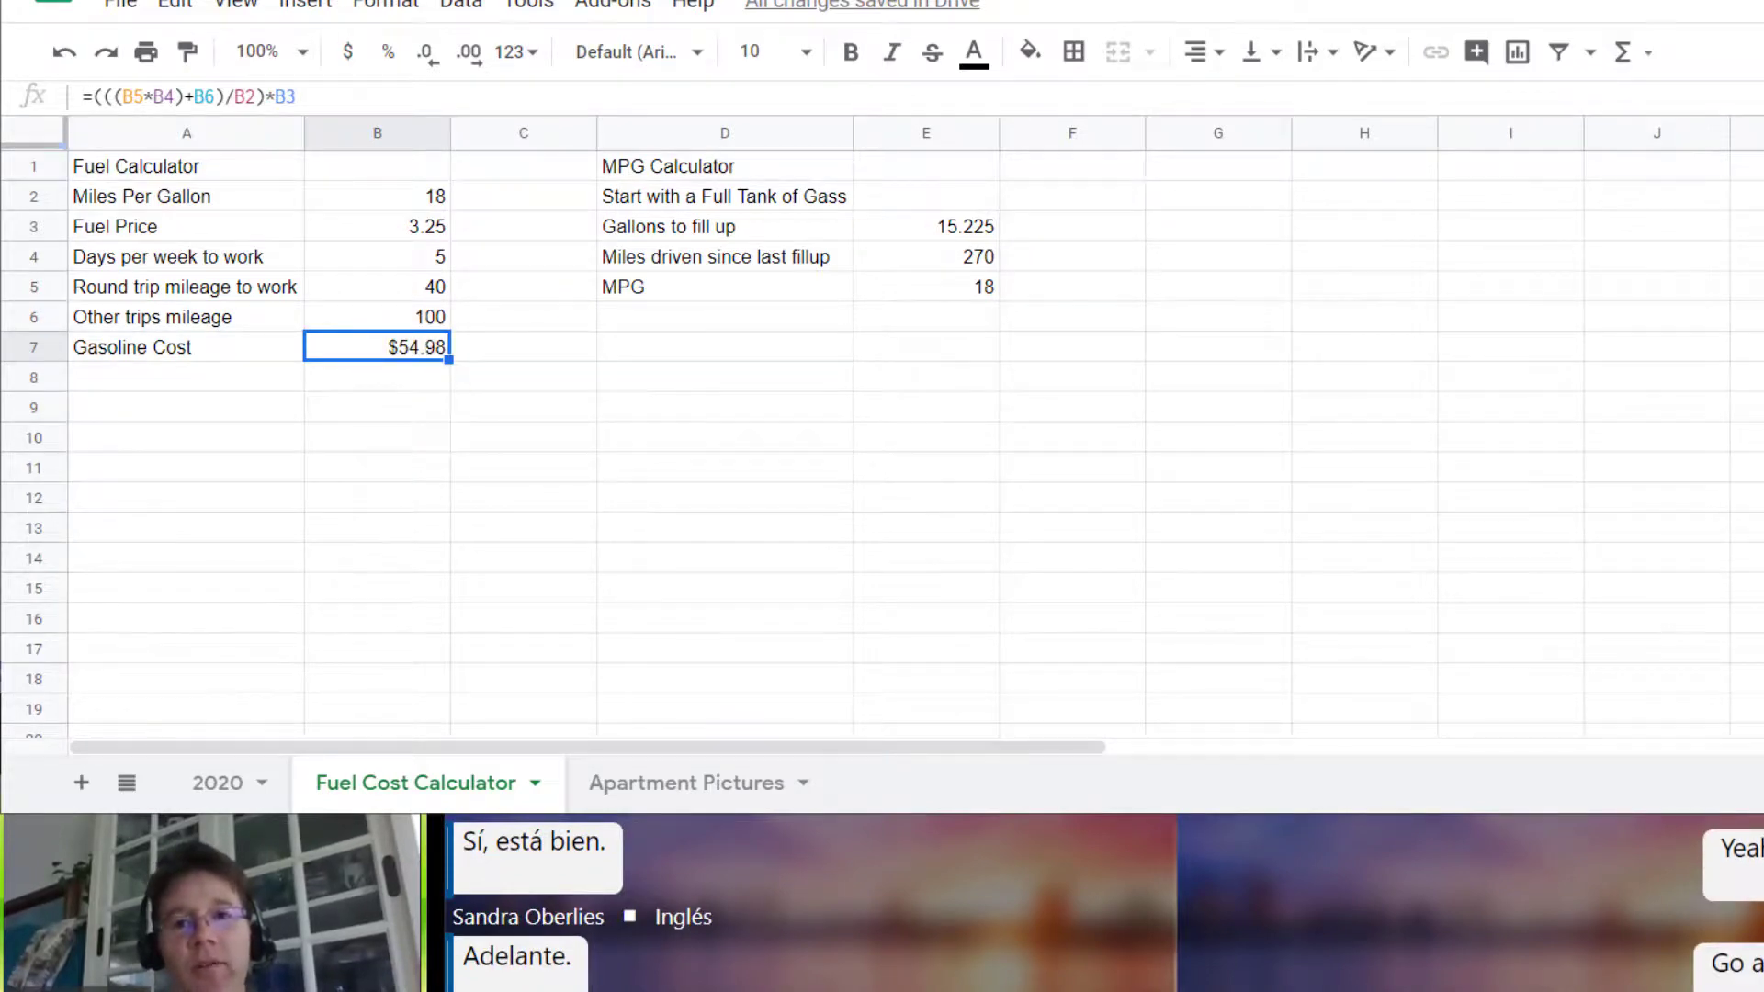
# Step: Add the label Weeks per Month in A10 with the value 4.34524 in B10
pyautogui.click(196, 441)
pyautogui.write('Days')
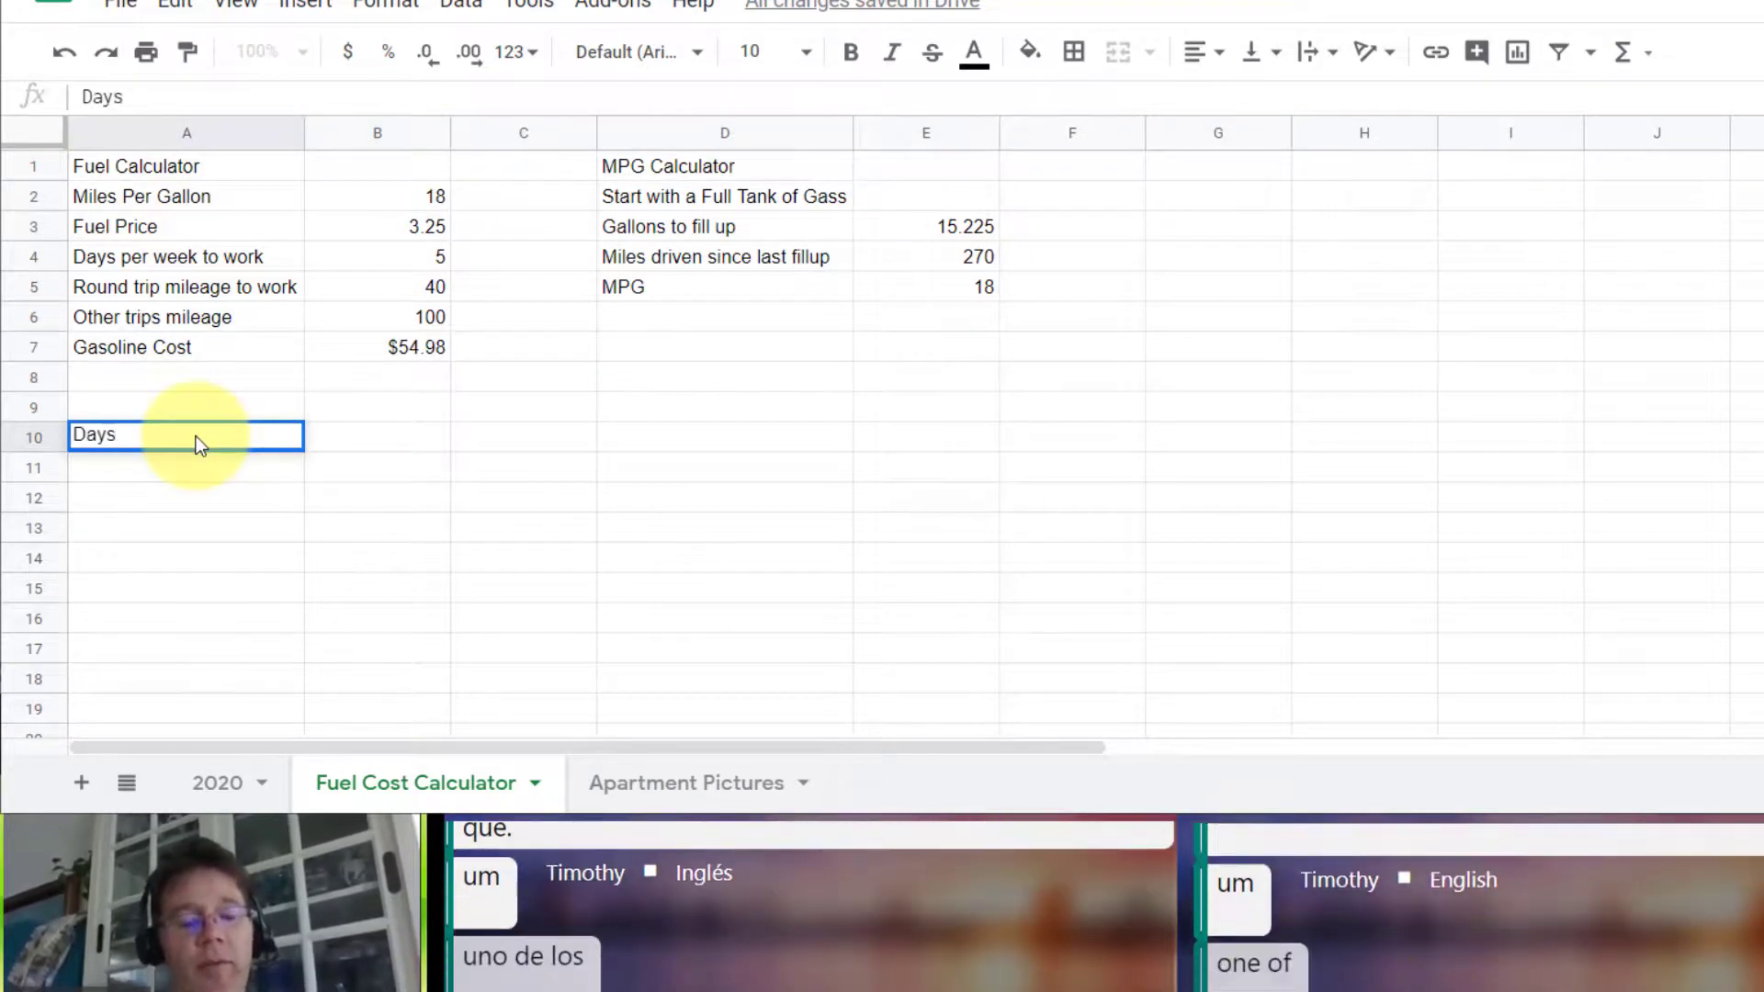
pyautogui.write(' P')
pyautogui.write('Week')
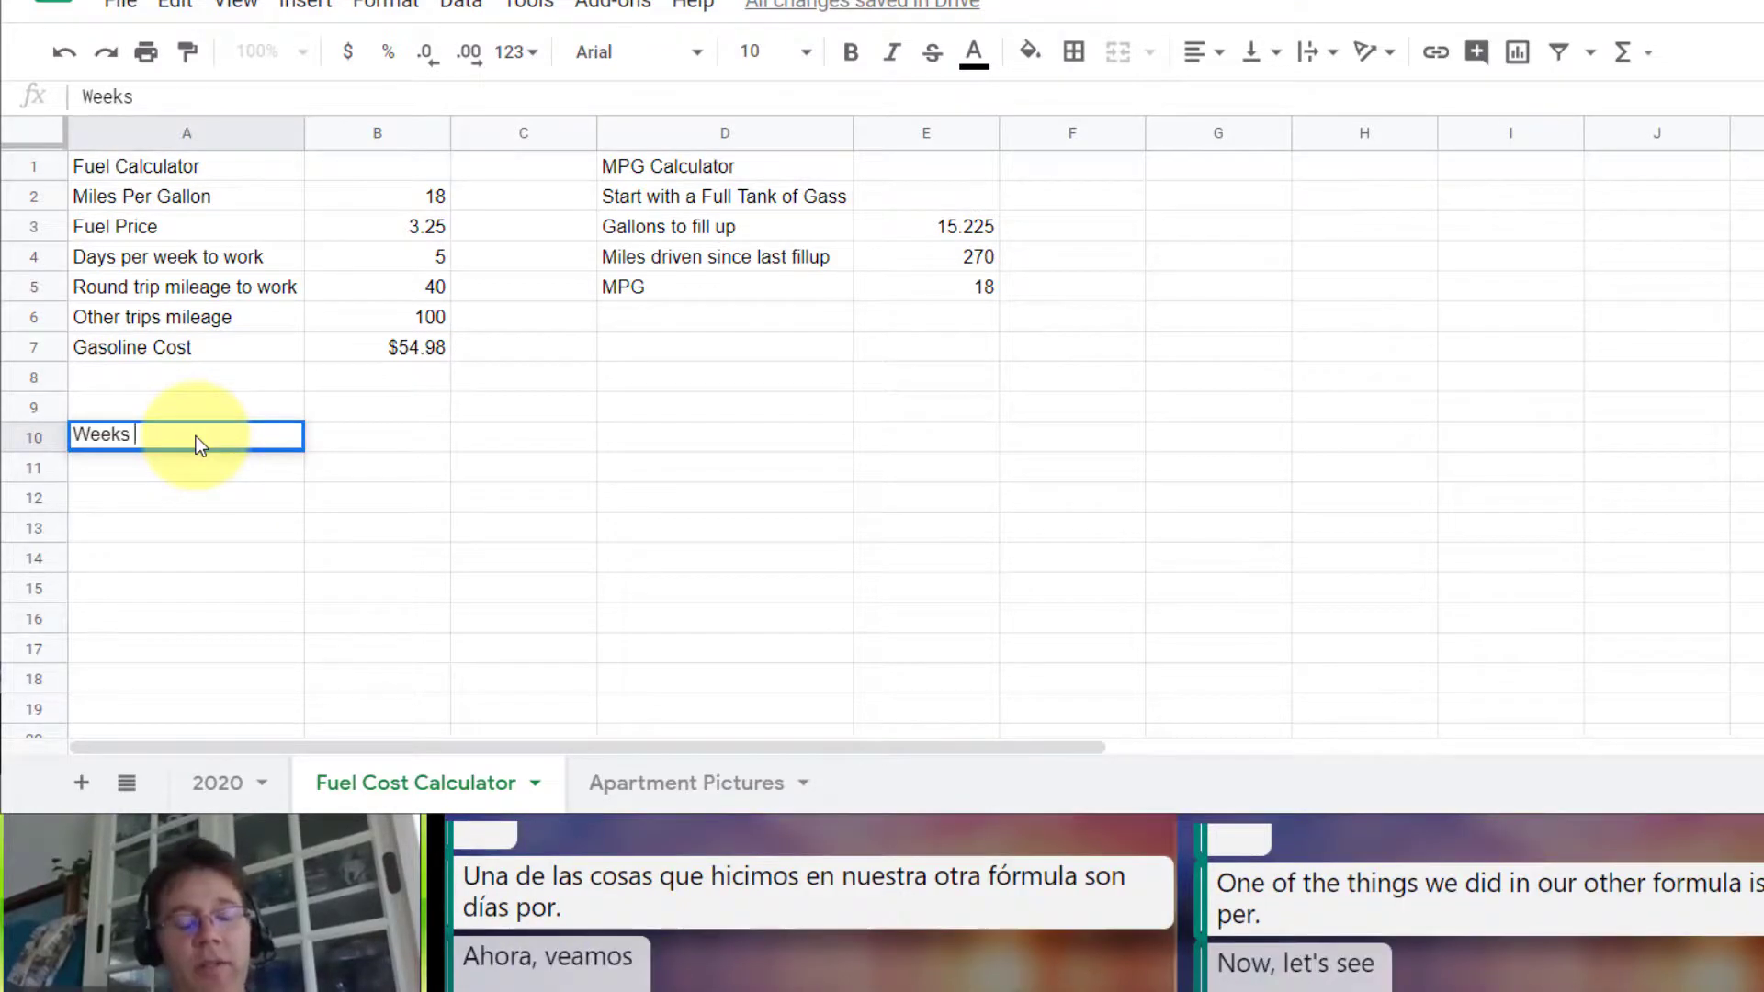
pyautogui.write('s')
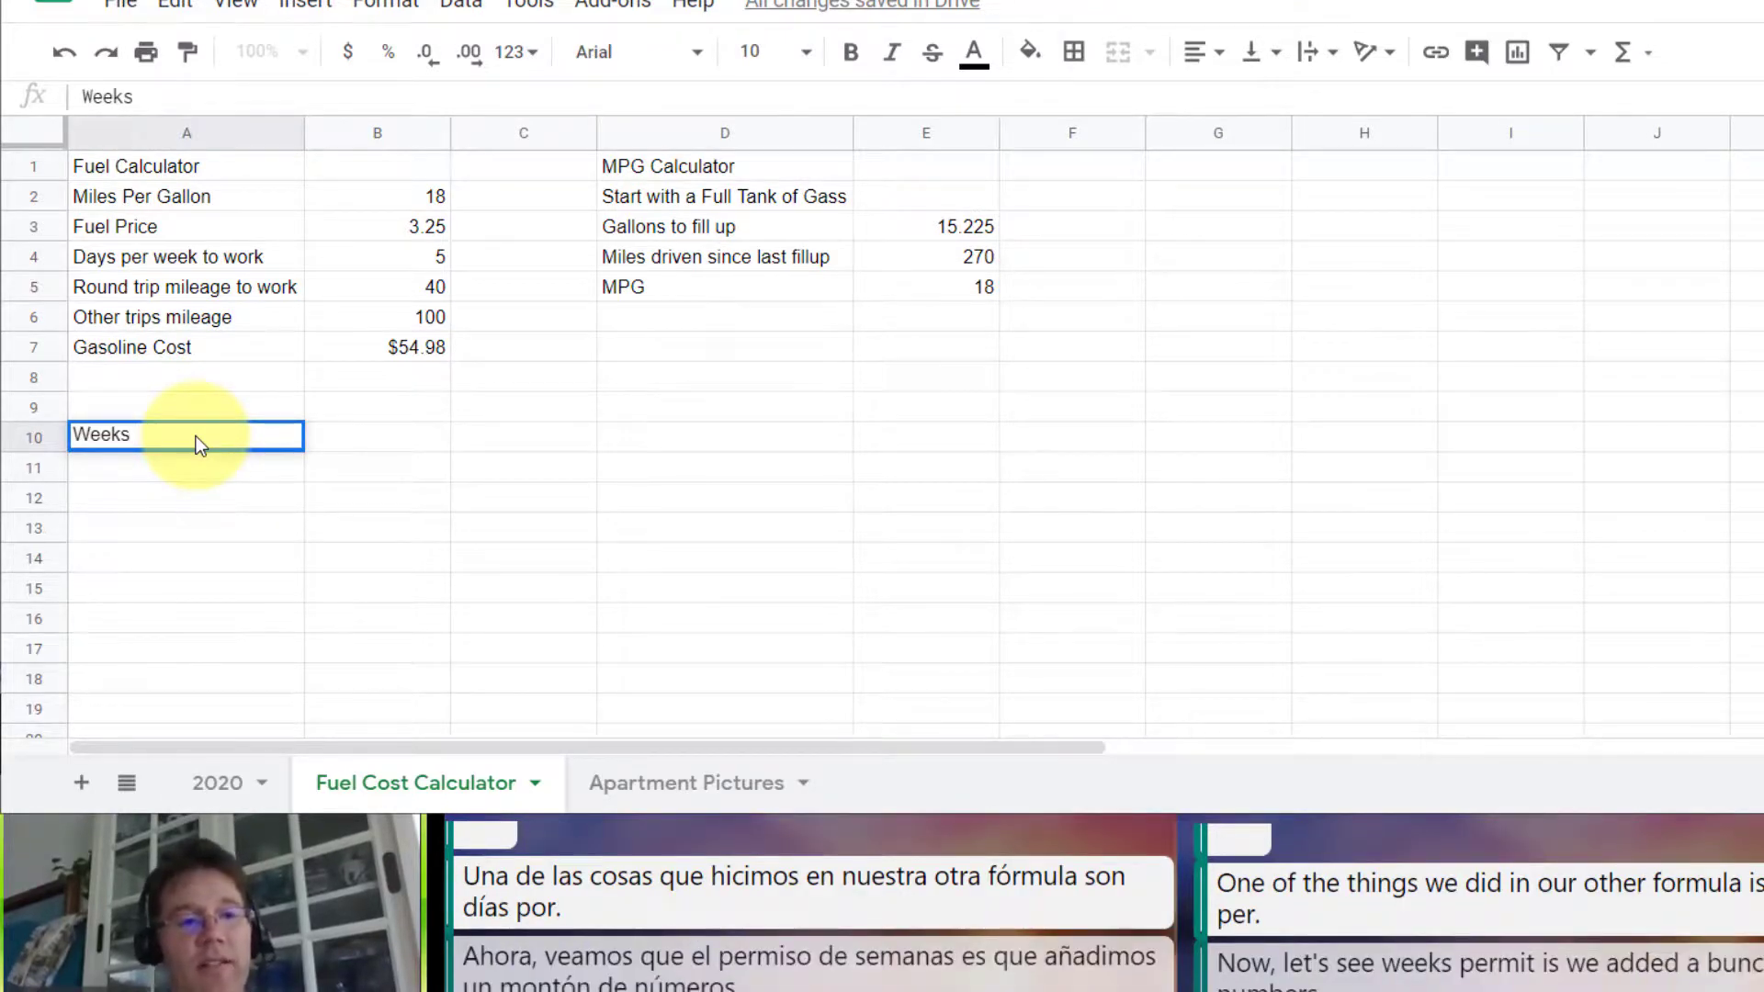
pyautogui.write(' per Month')
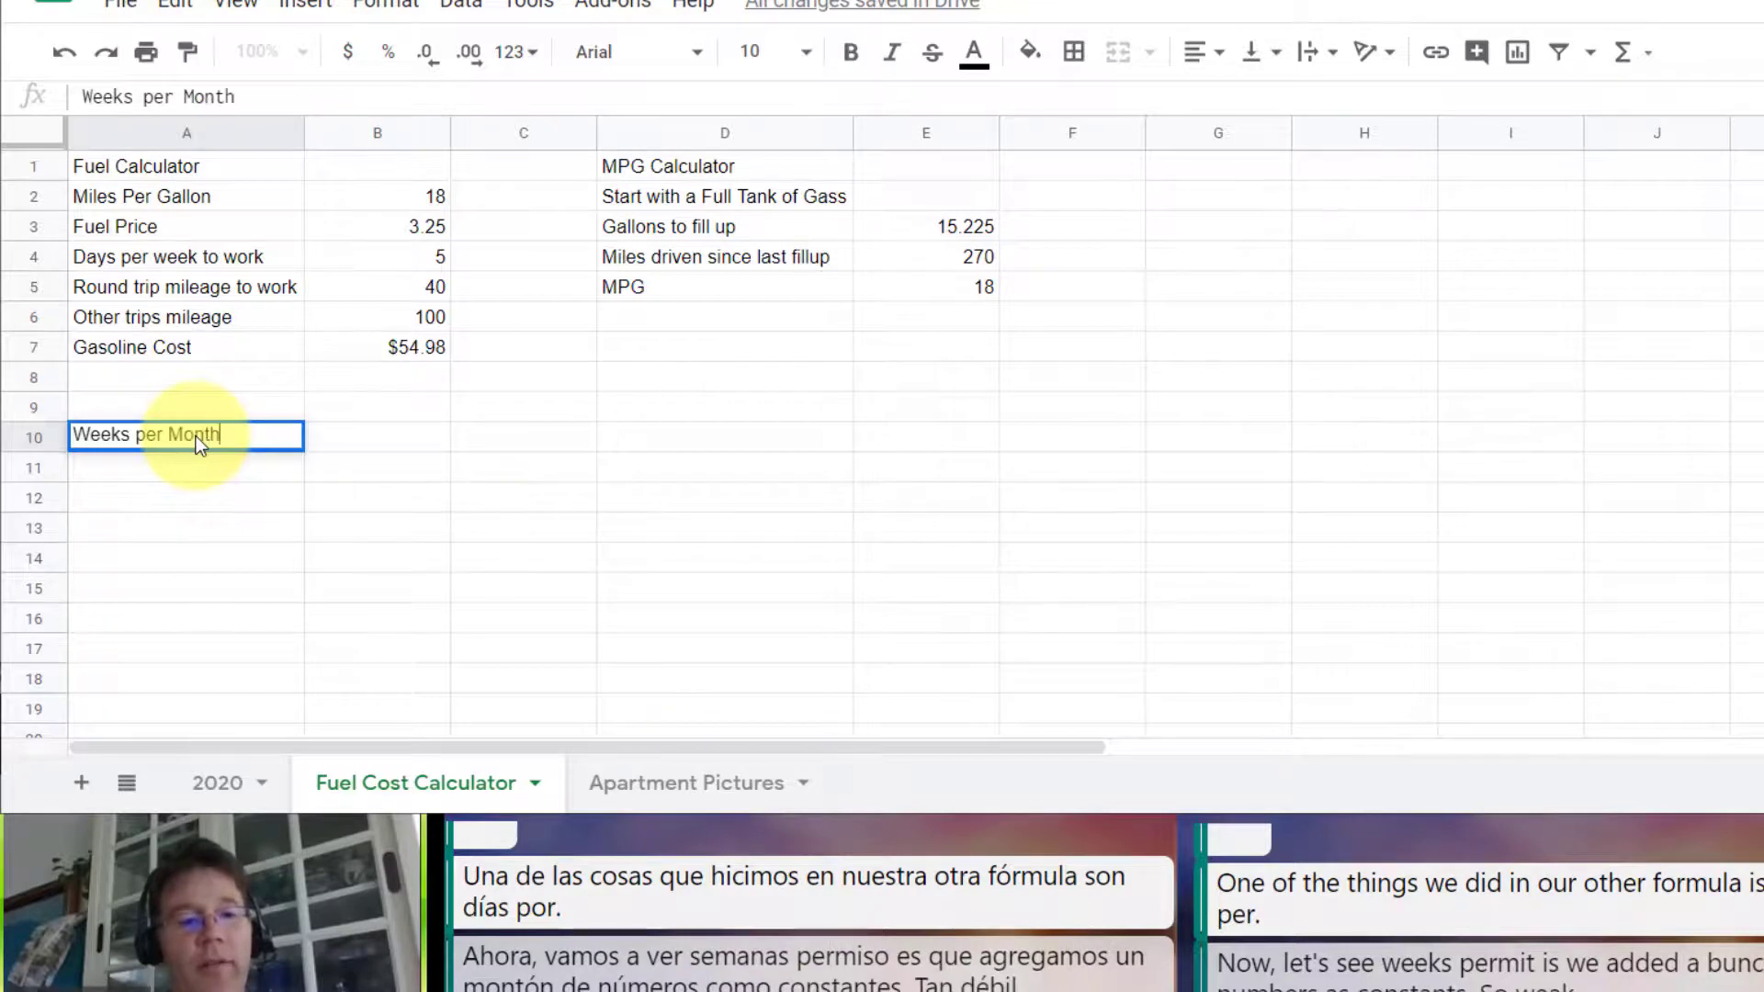
pyautogui.press('Tab')
pyautogui.write('4.34524')
# Step: Enter the heading CONSTANT in A9 above the Weeks per Month row
pyautogui.click(196, 405)
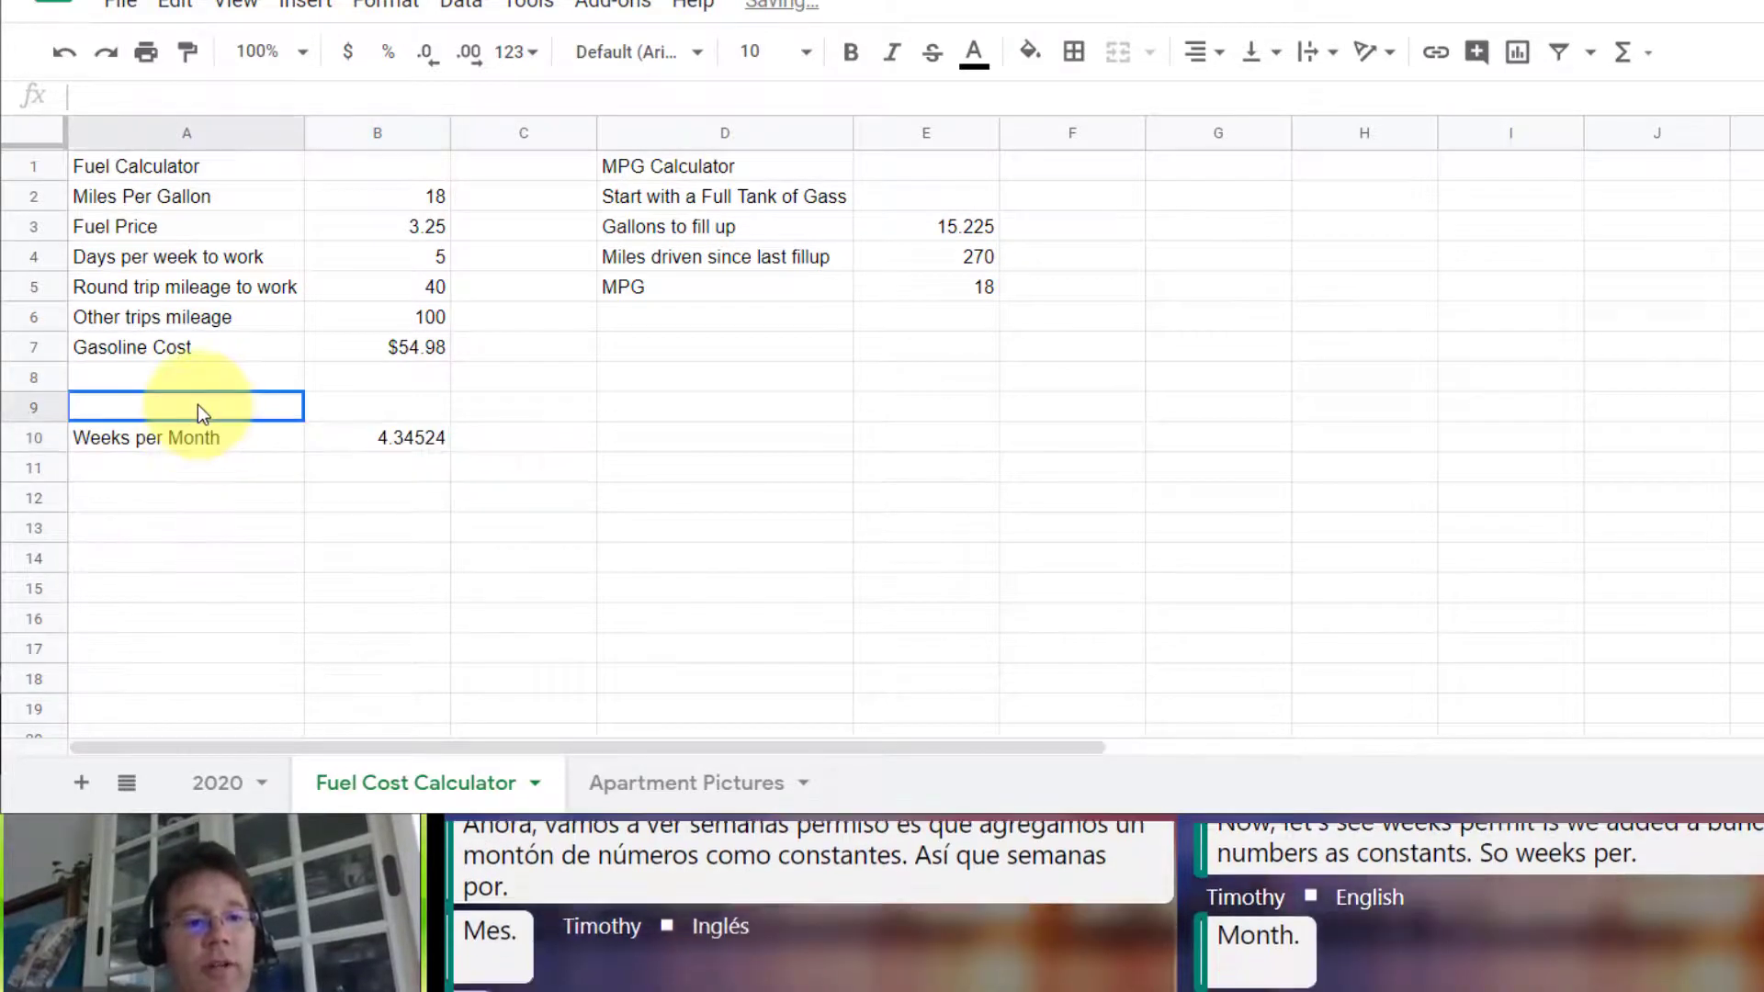
pyautogui.write('CONSTANT')
pyautogui.press('Return')
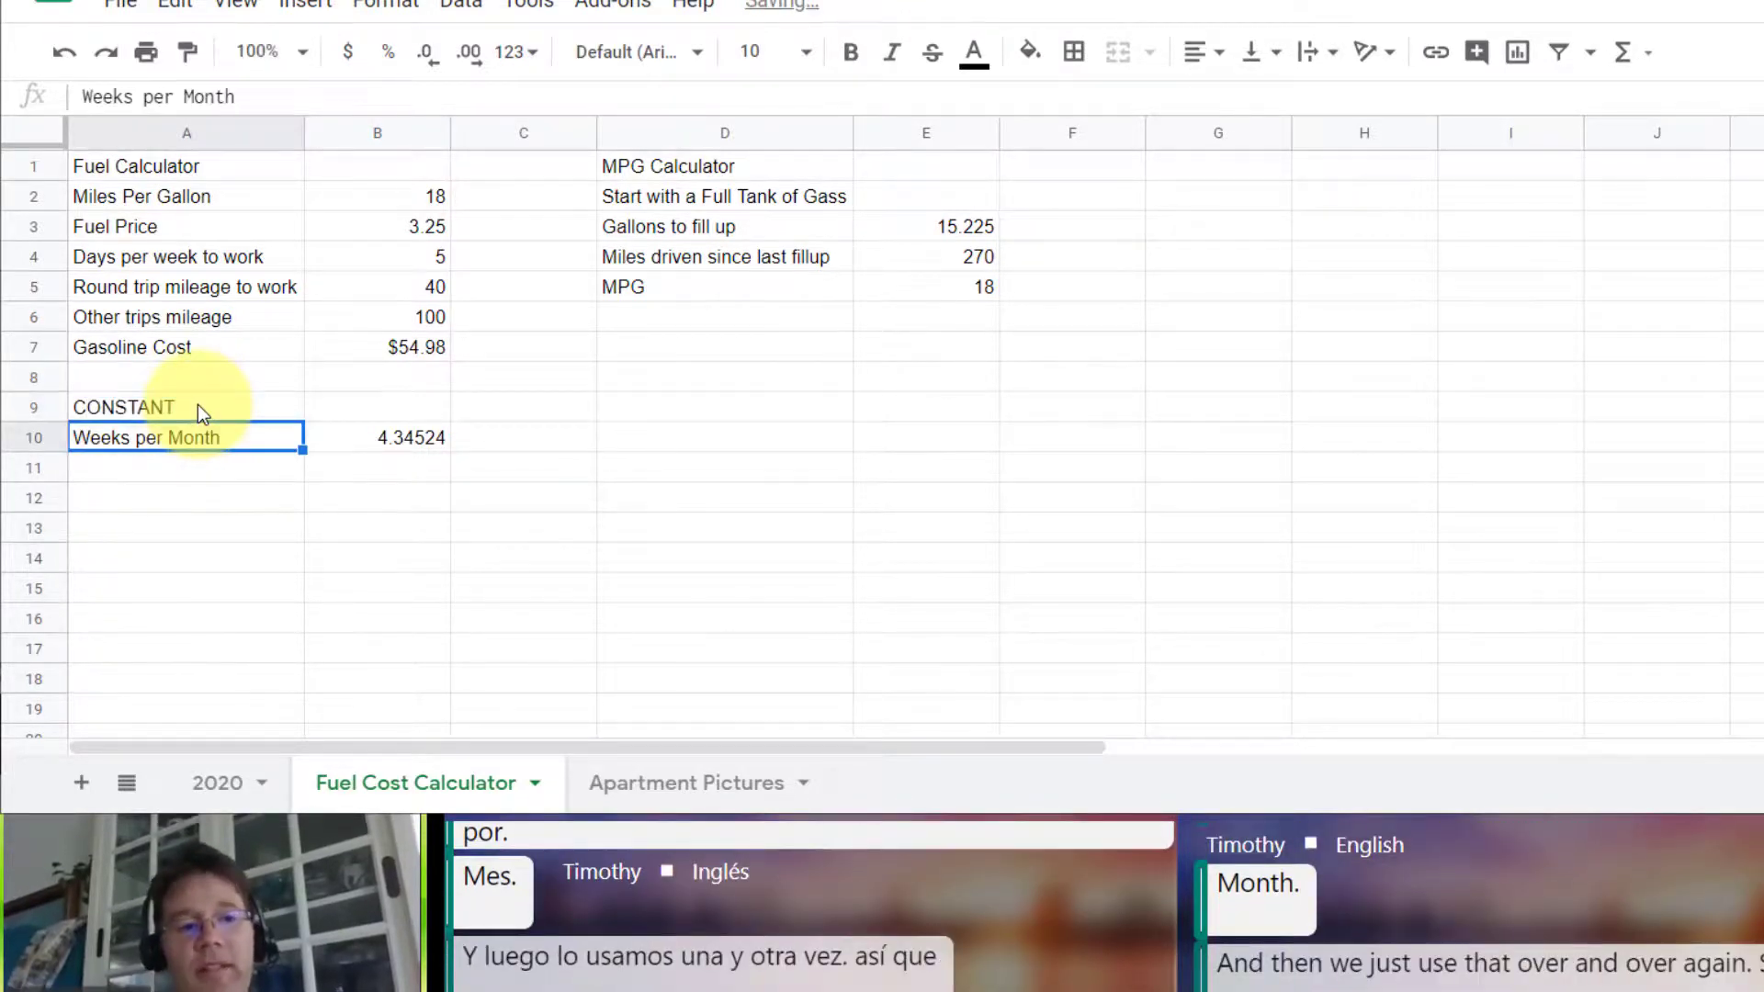
# Step: Multiply the Gasoline Cost formula in B7 by the weeks per month constant, making it =(((B5*B4)+B6)/B2)*B3*B10
pyautogui.click(411, 200)
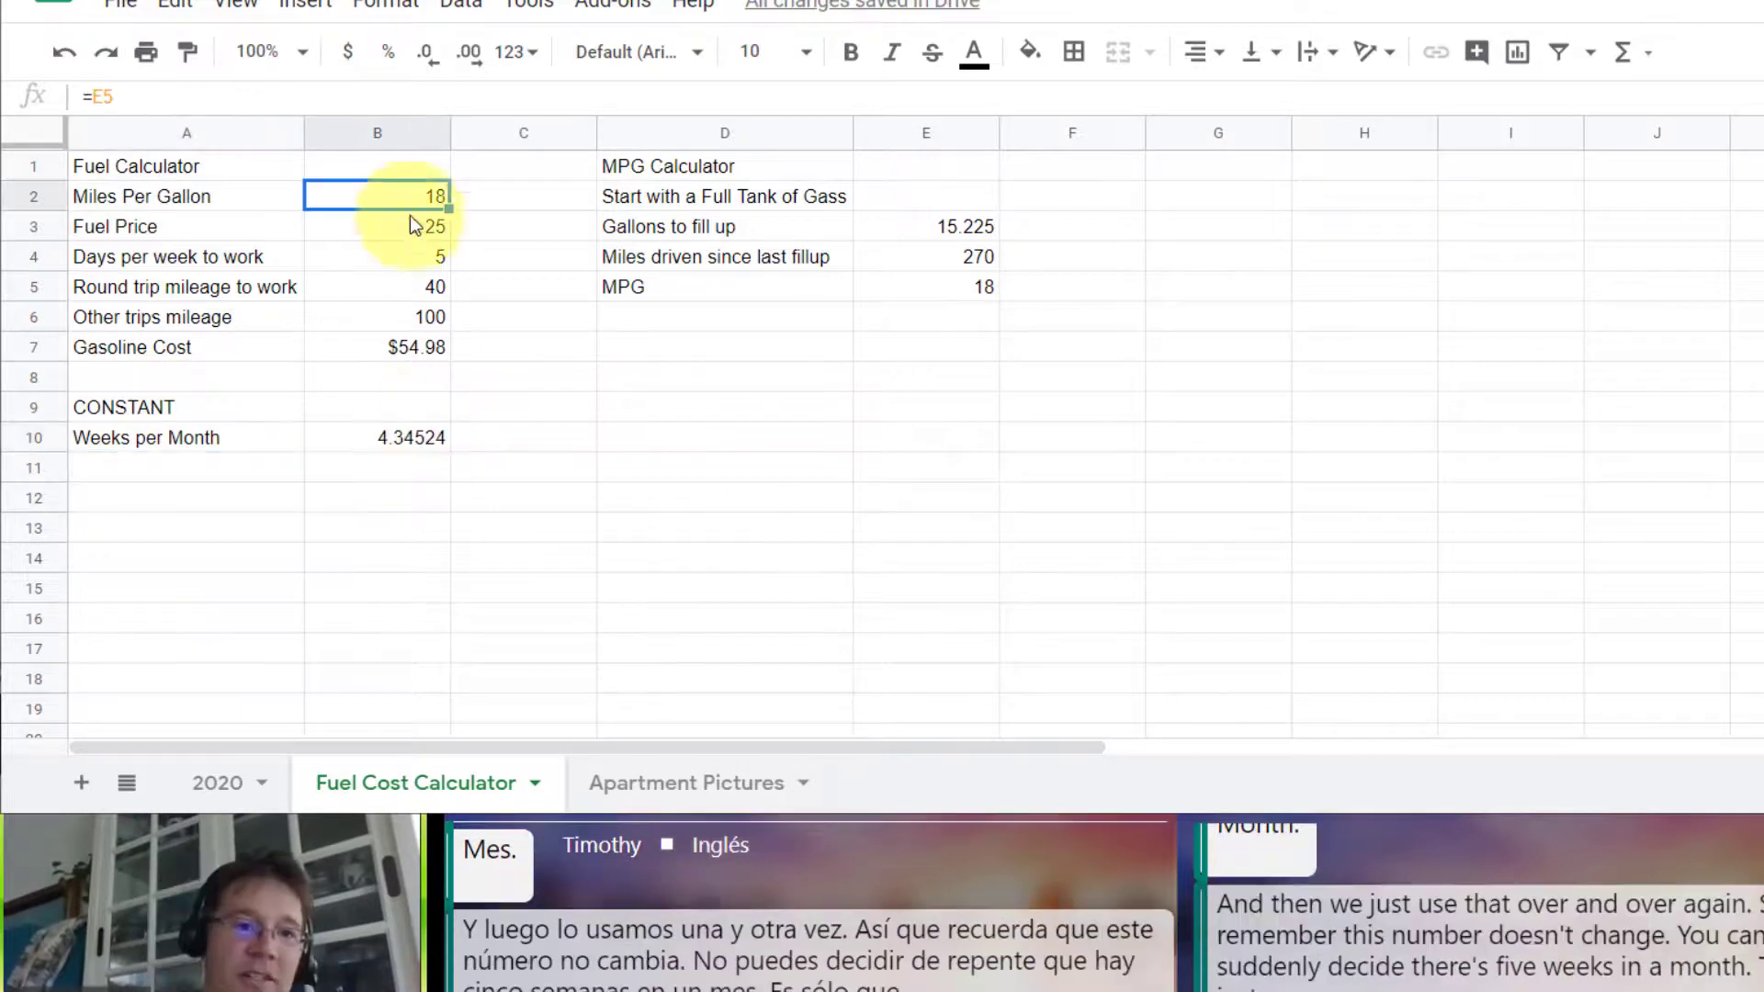
pyautogui.click(395, 345)
pyautogui.doubleClick(395, 345)
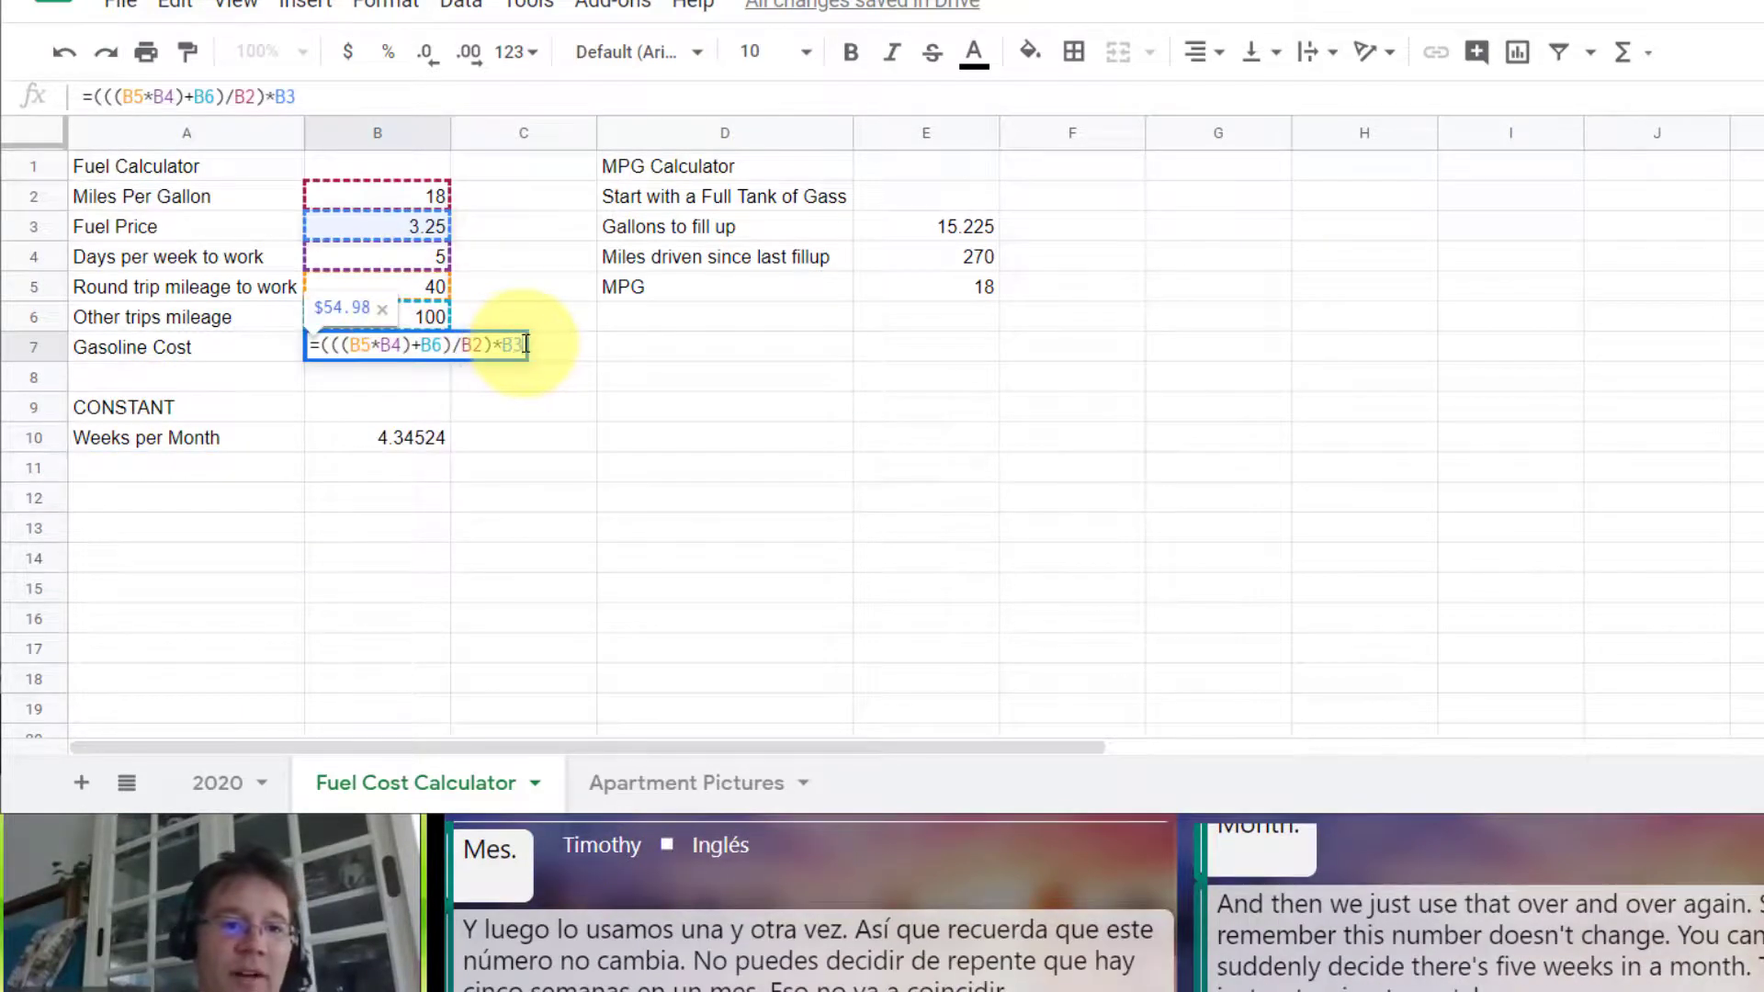
pyautogui.write('*')
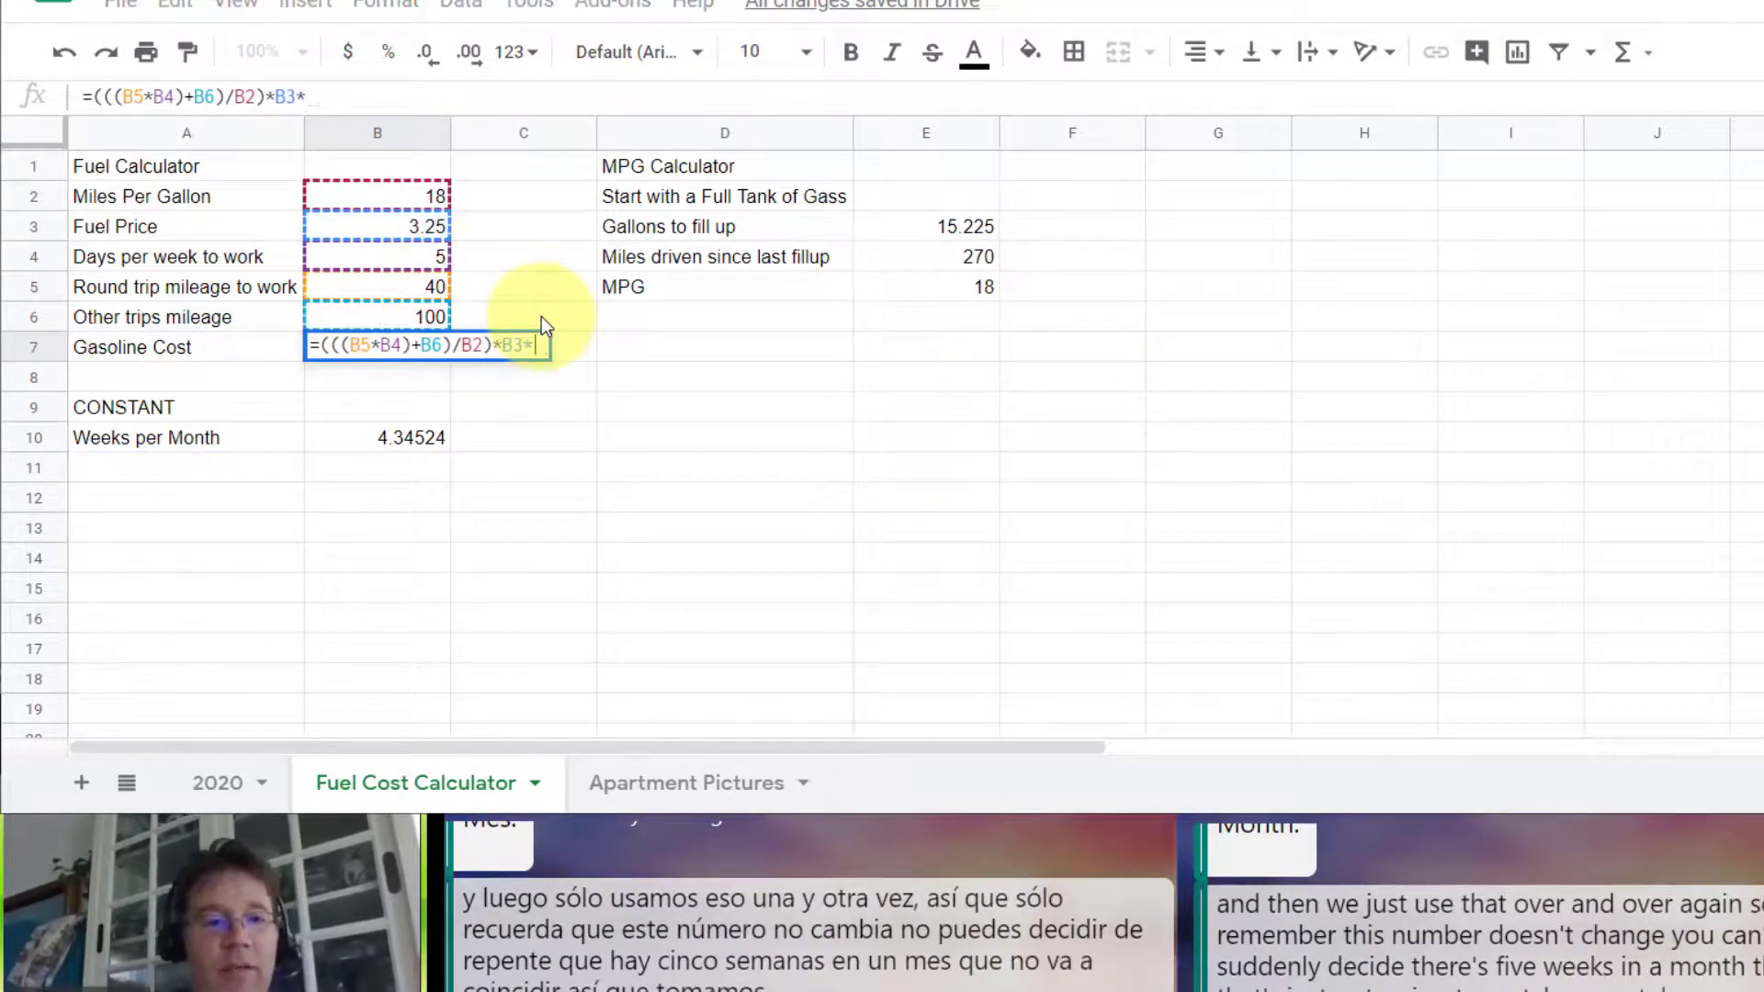
pyautogui.click(409, 439)
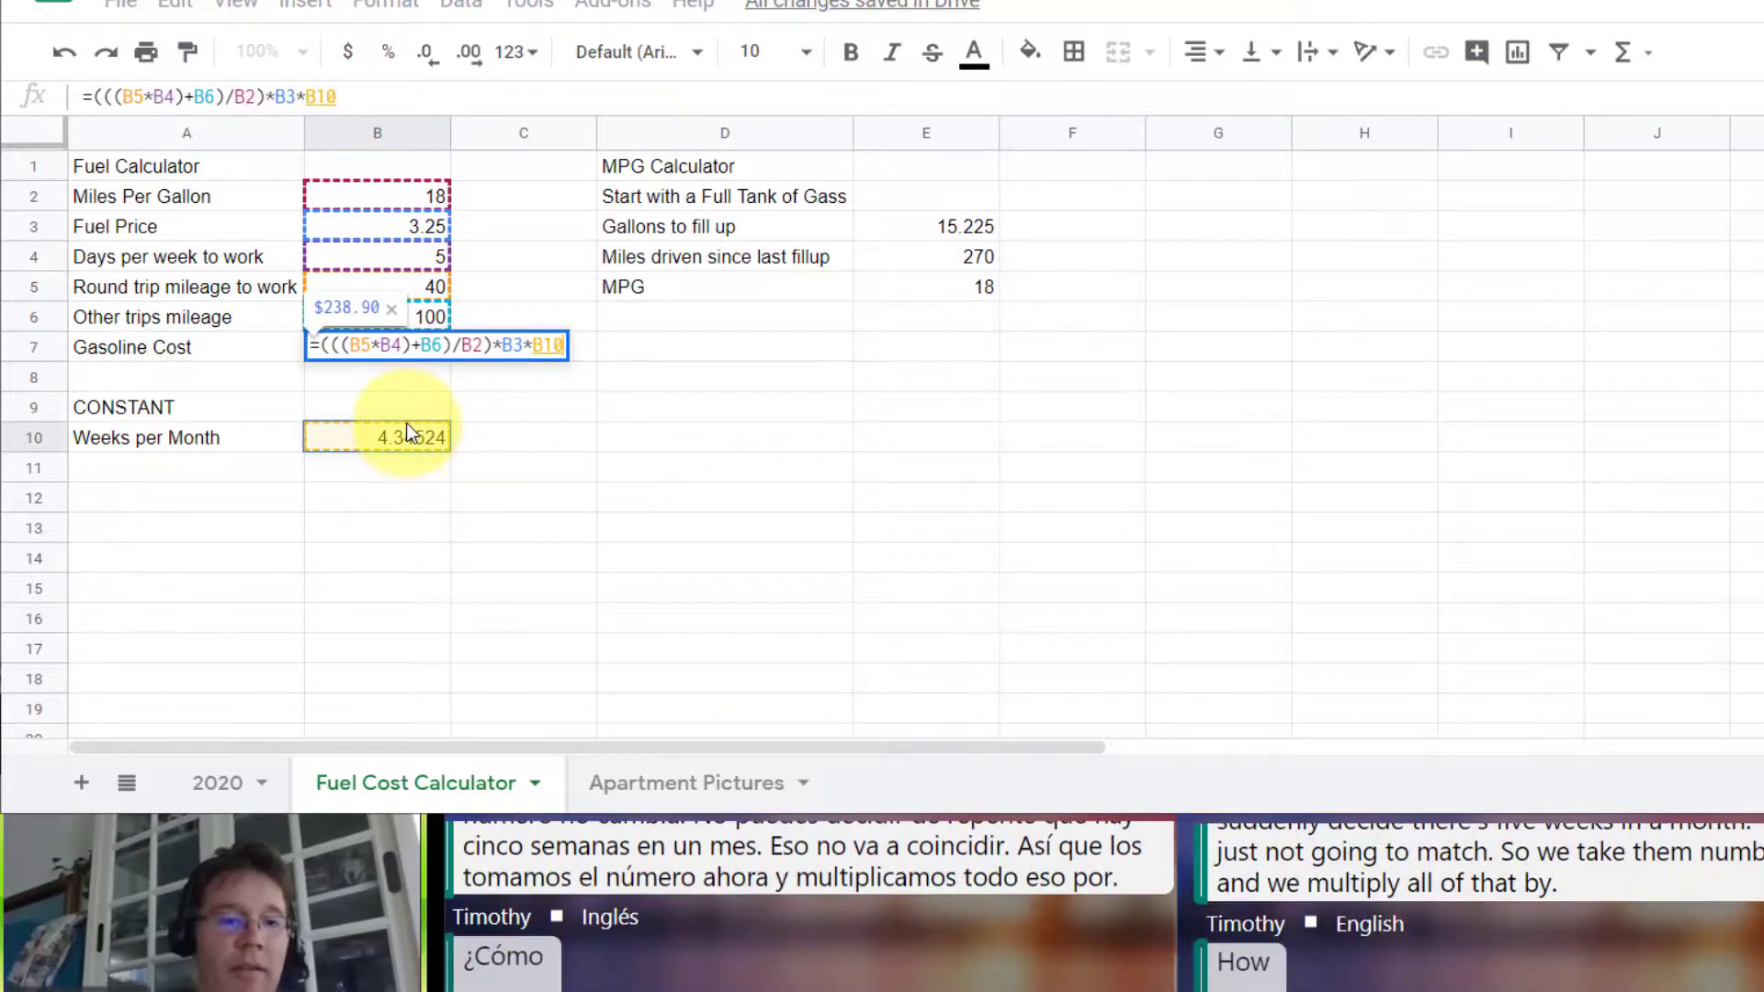
pyautogui.press('Return')
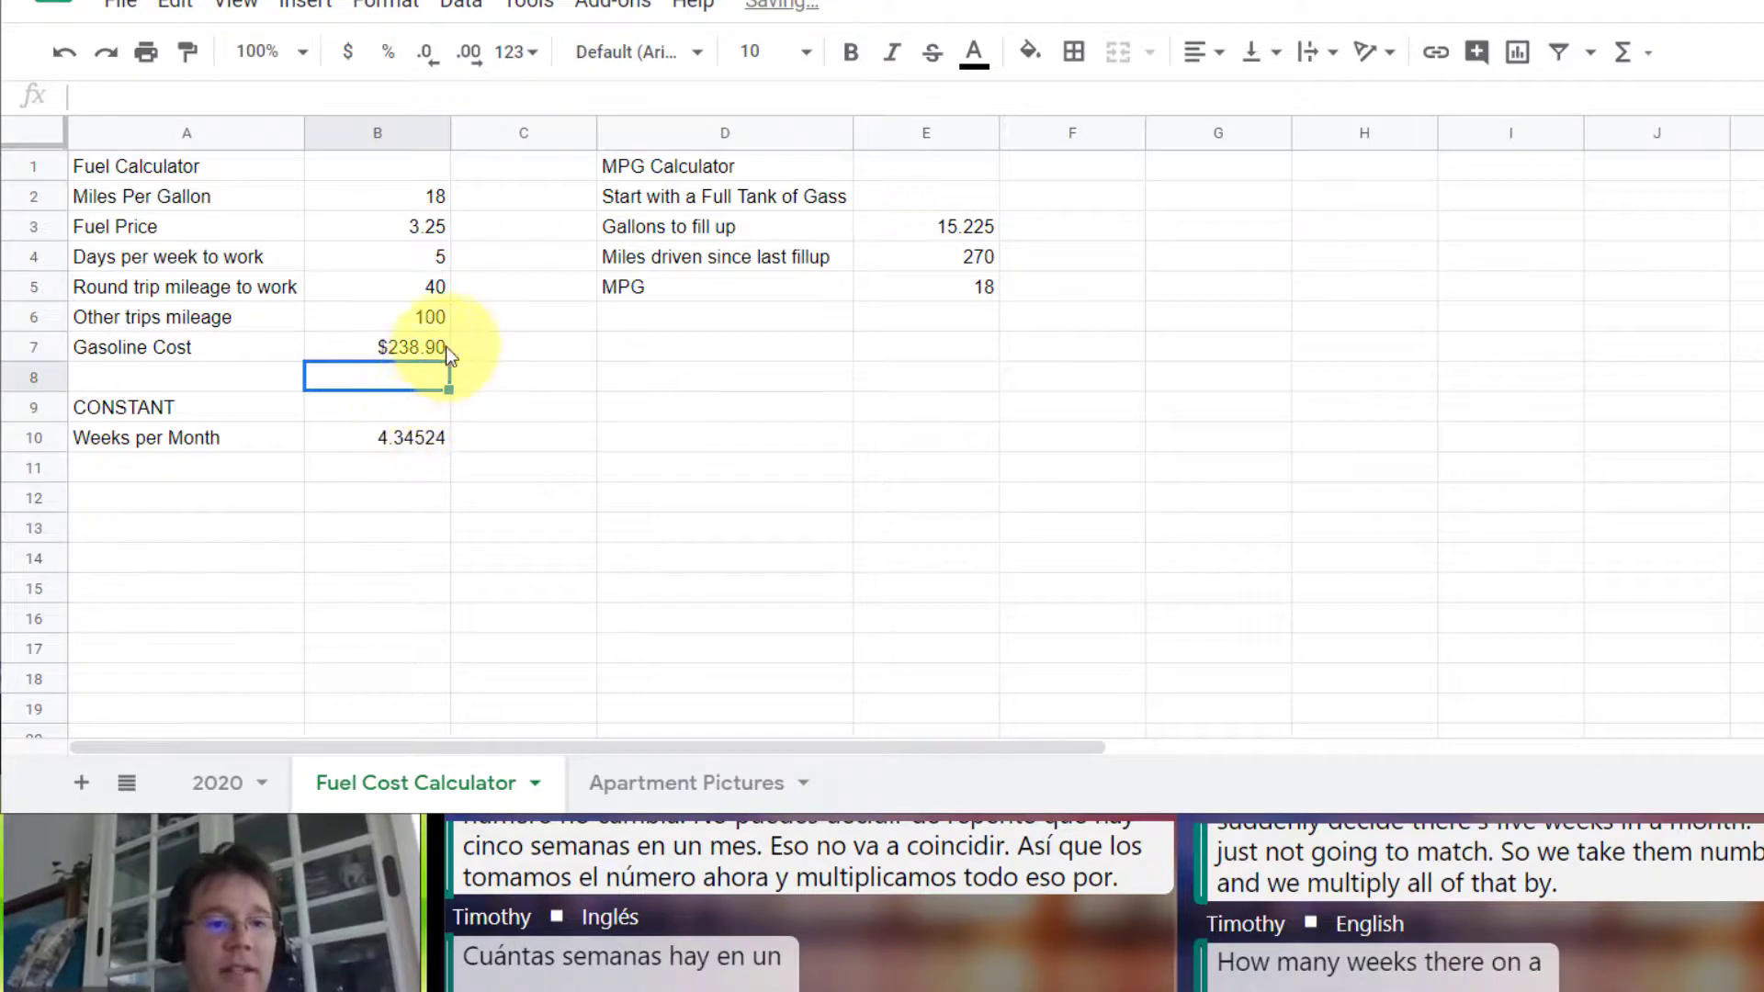
pyautogui.click(411, 351)
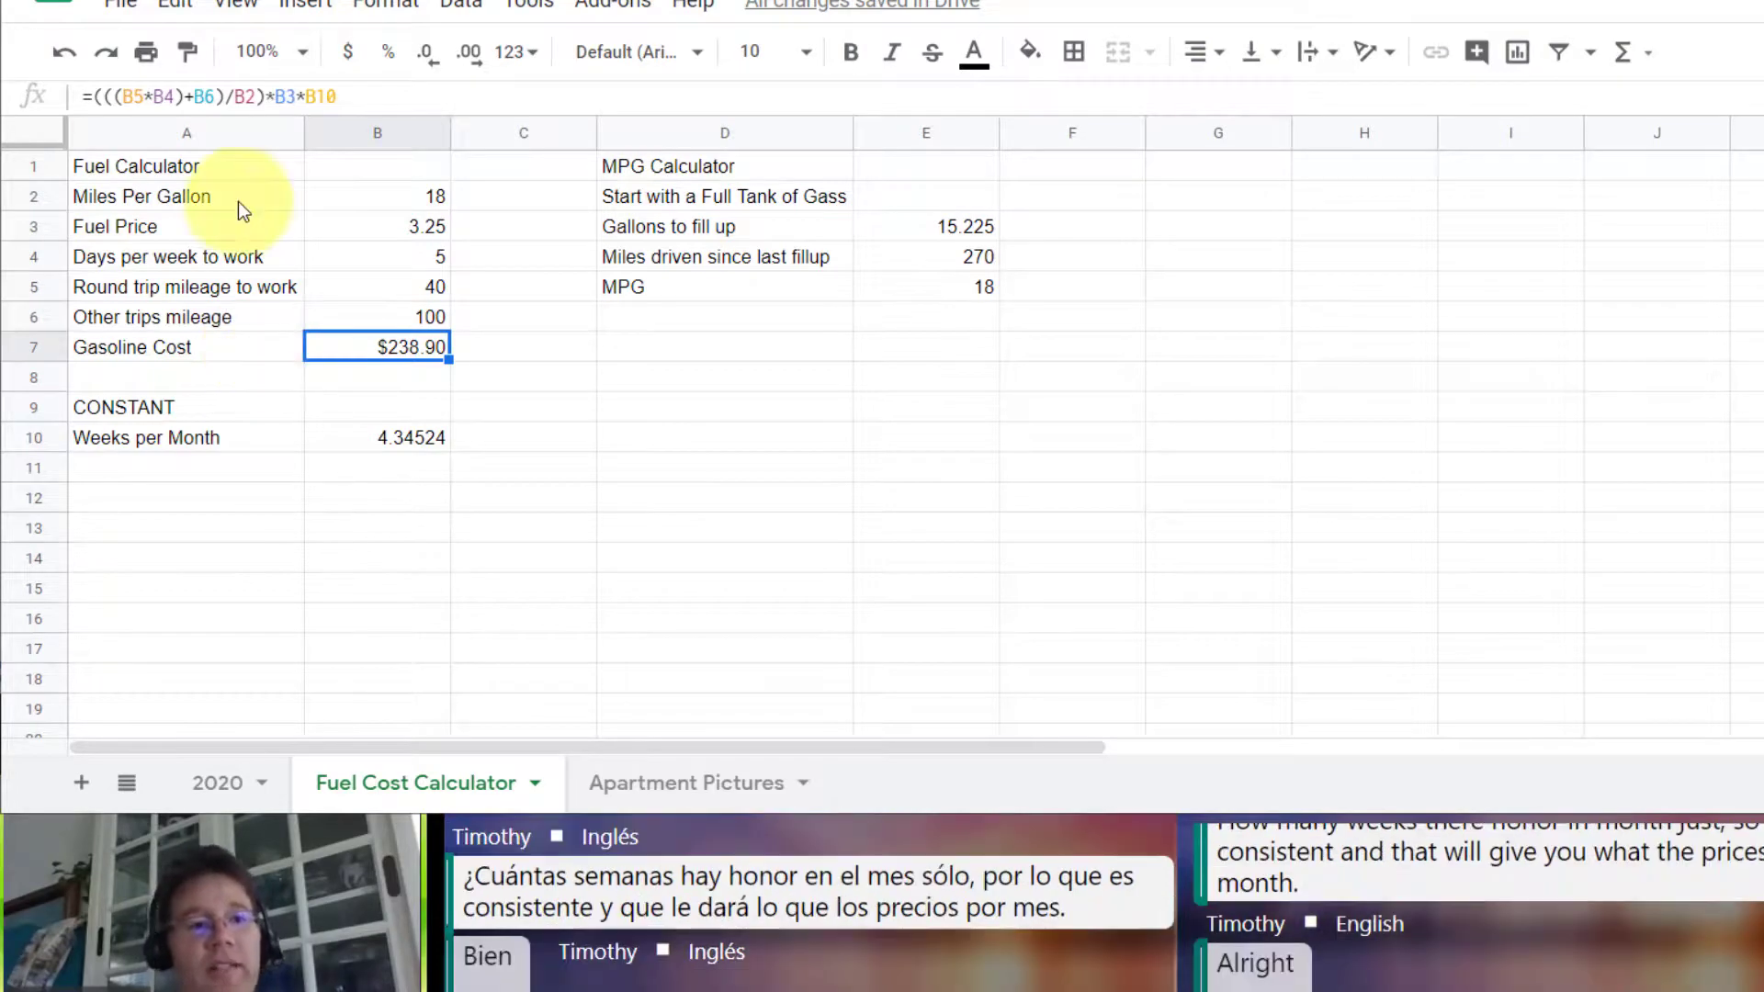
pyautogui.click(276, 164)
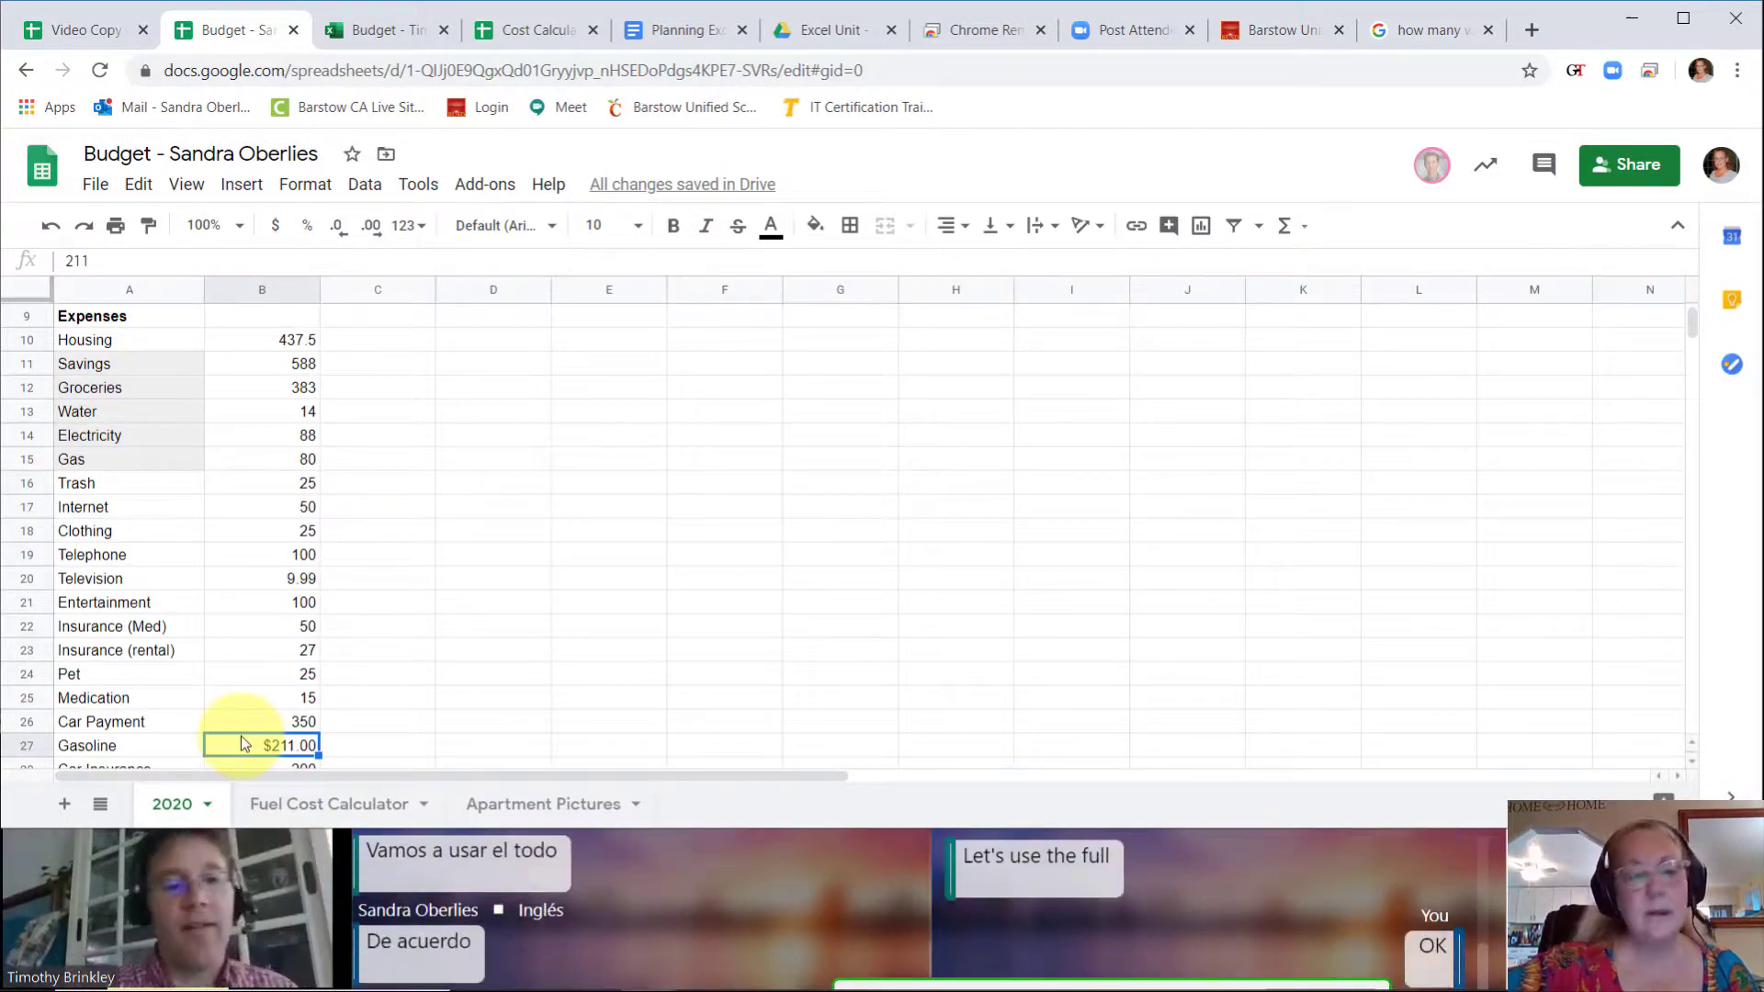
# Step: Link the Gasoline expense in B27 of the 2020 sheet to ='Fuel Cost Calculator'!B7 and apply the Financial number format
pyautogui.write('=')
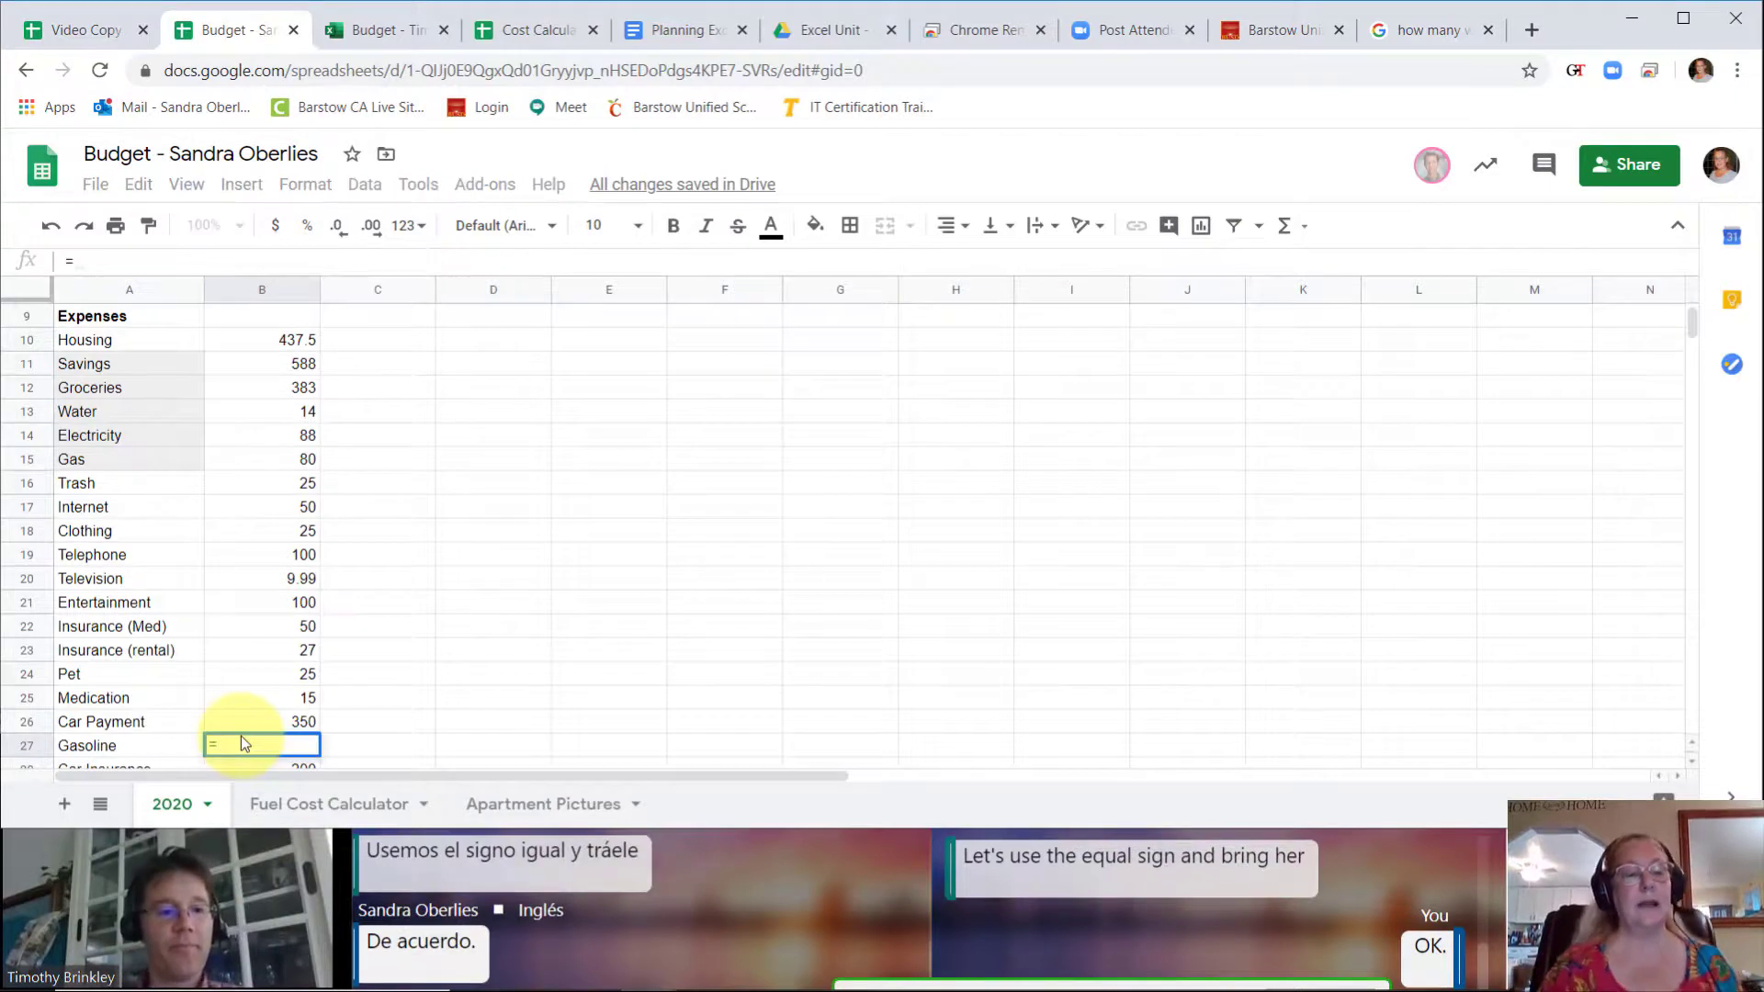
pyautogui.click(338, 803)
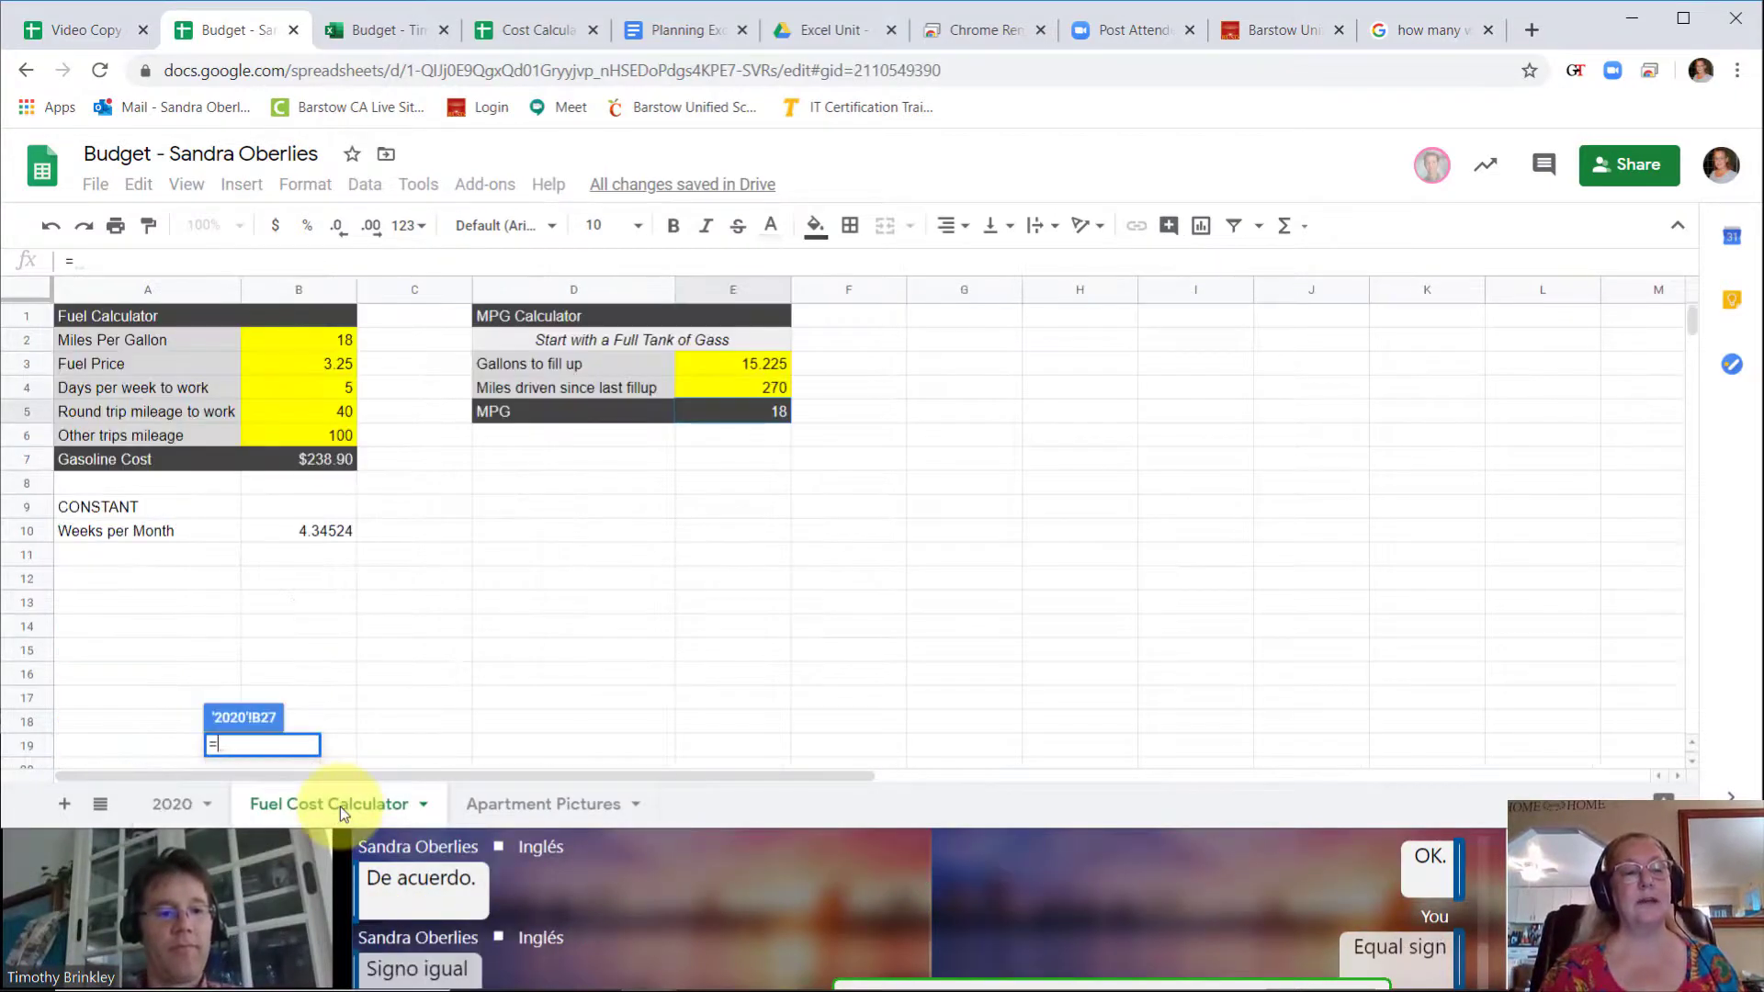
pyautogui.click(320, 459)
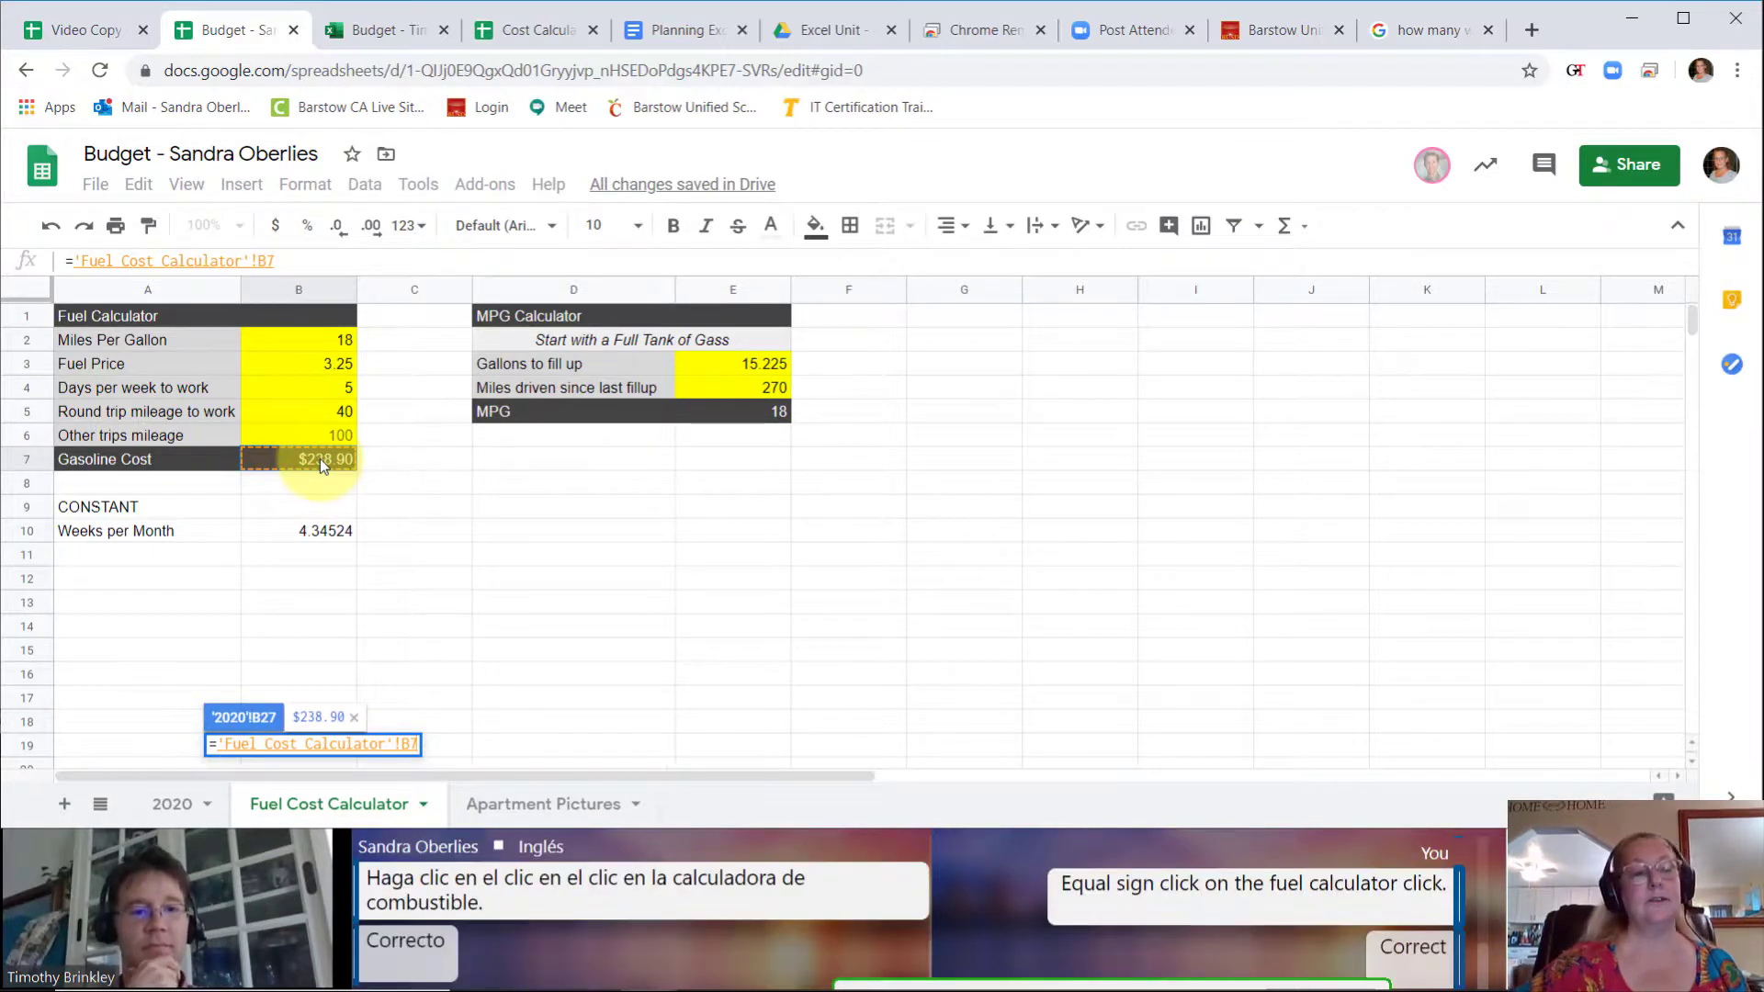
pyautogui.press('Return')
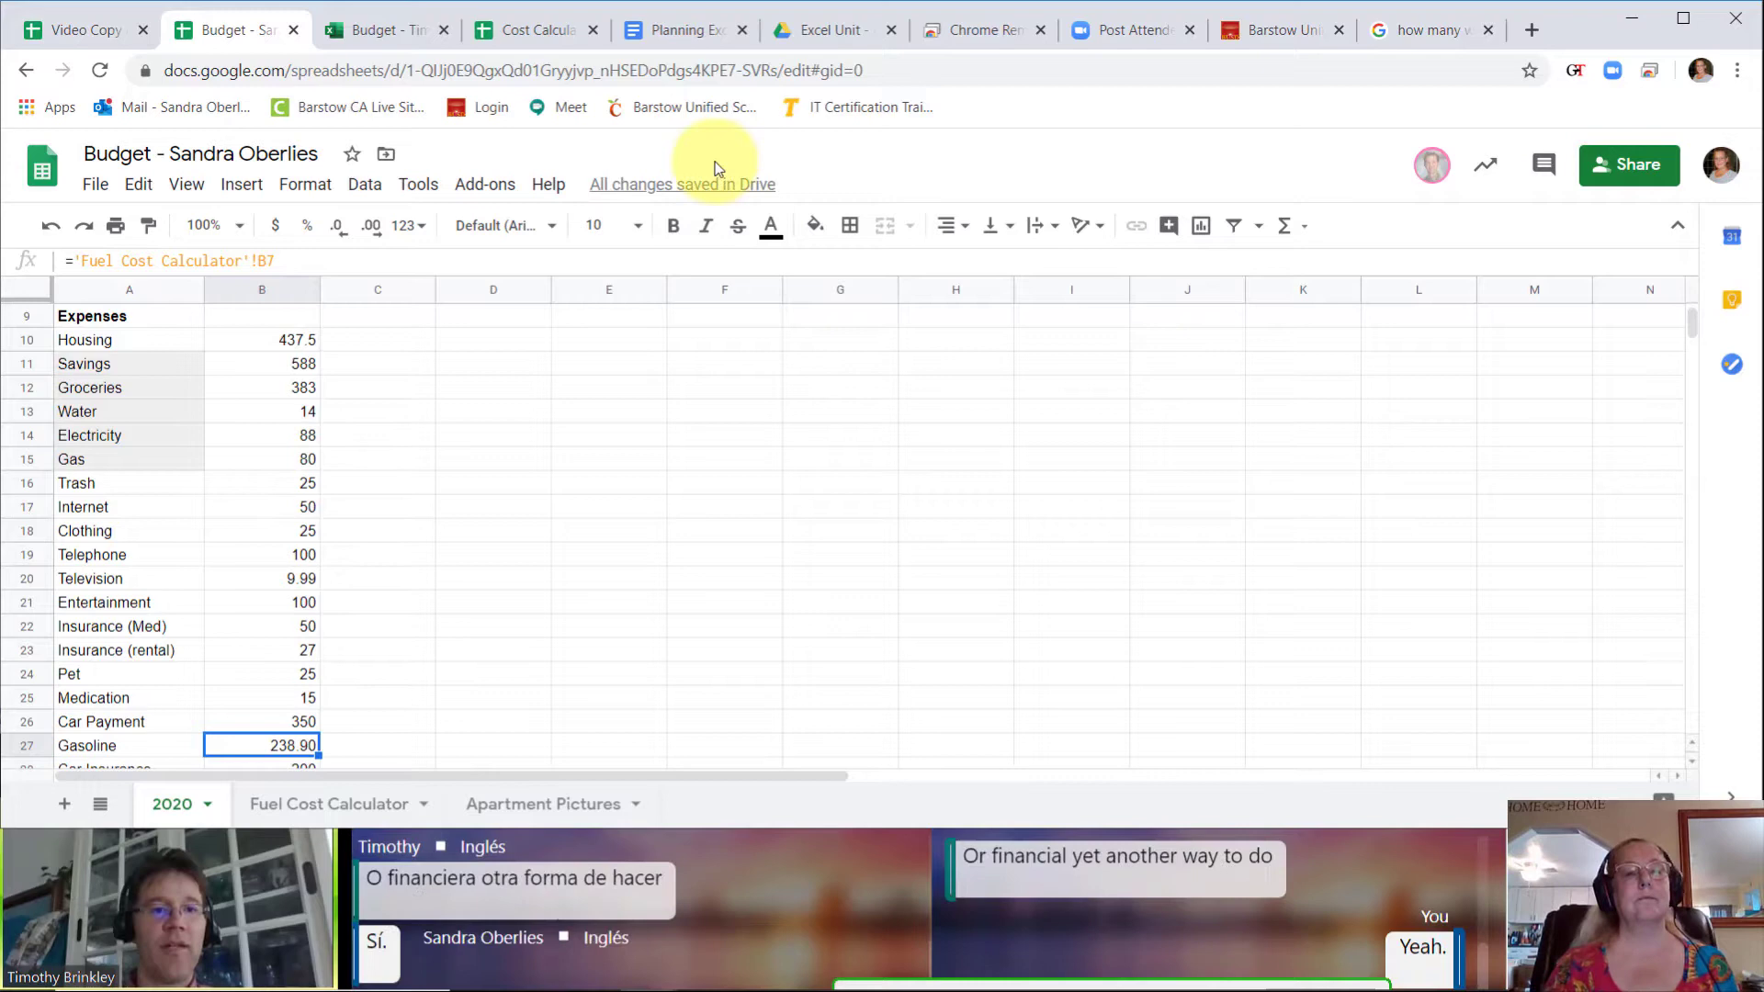
pyautogui.click(409, 226)
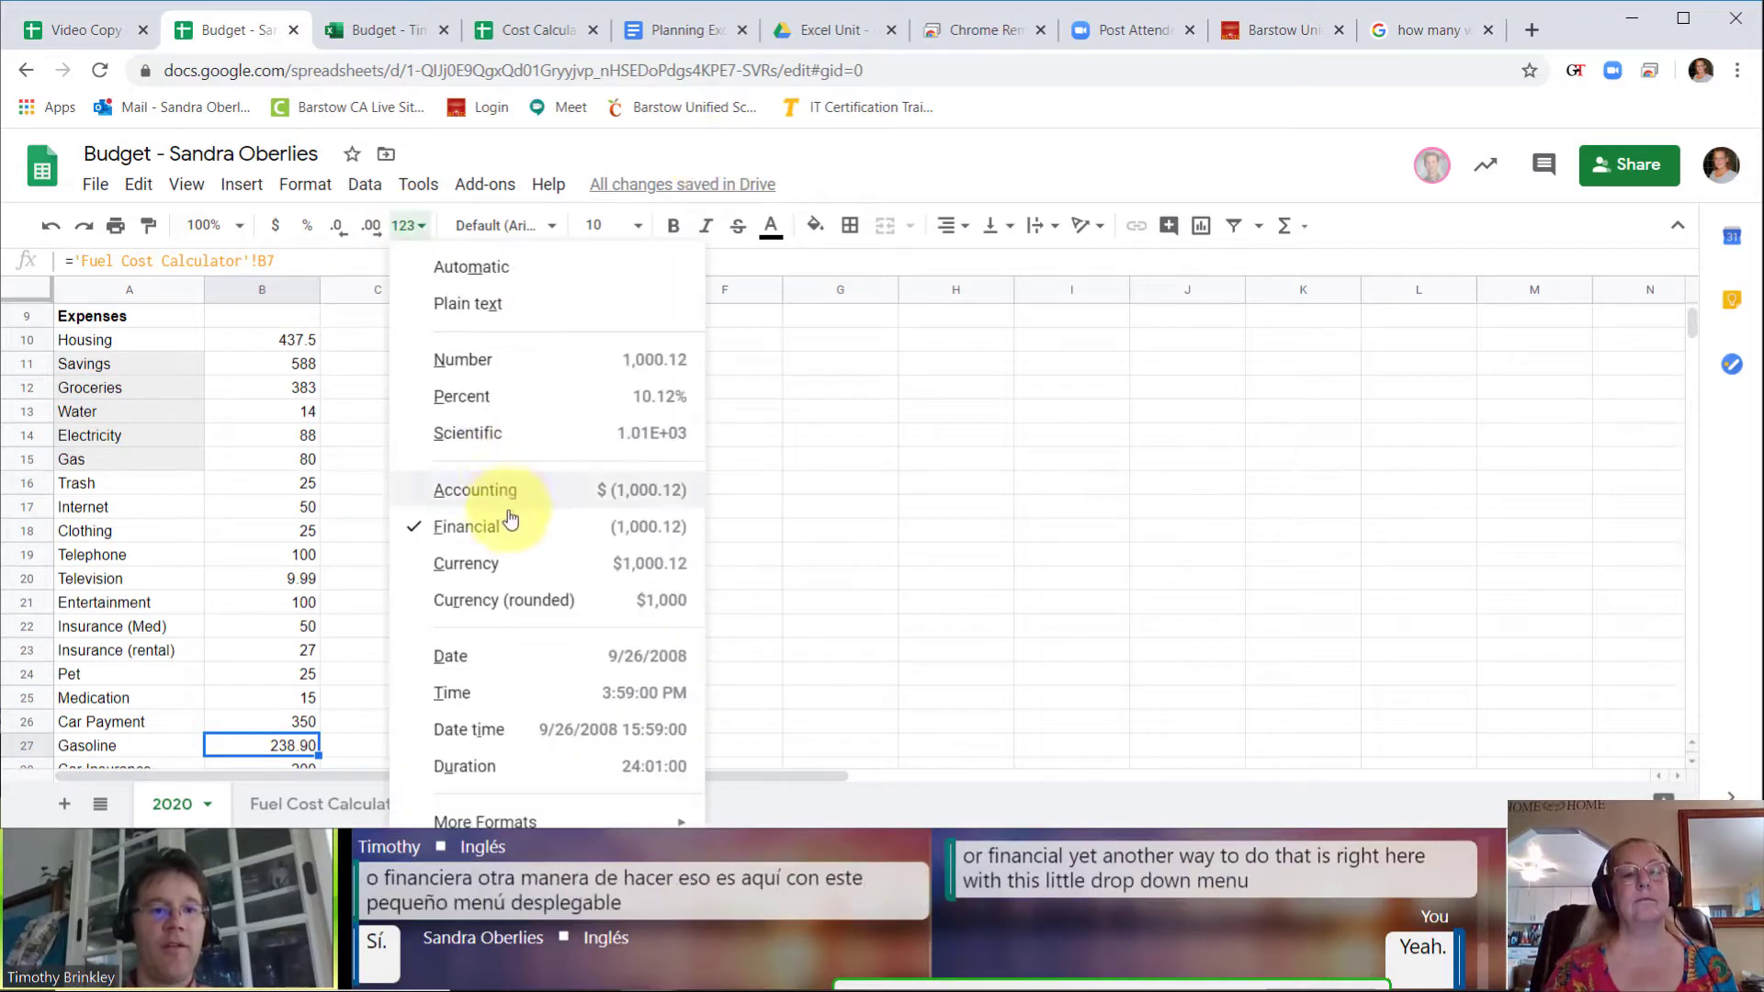
pyautogui.click(473, 532)
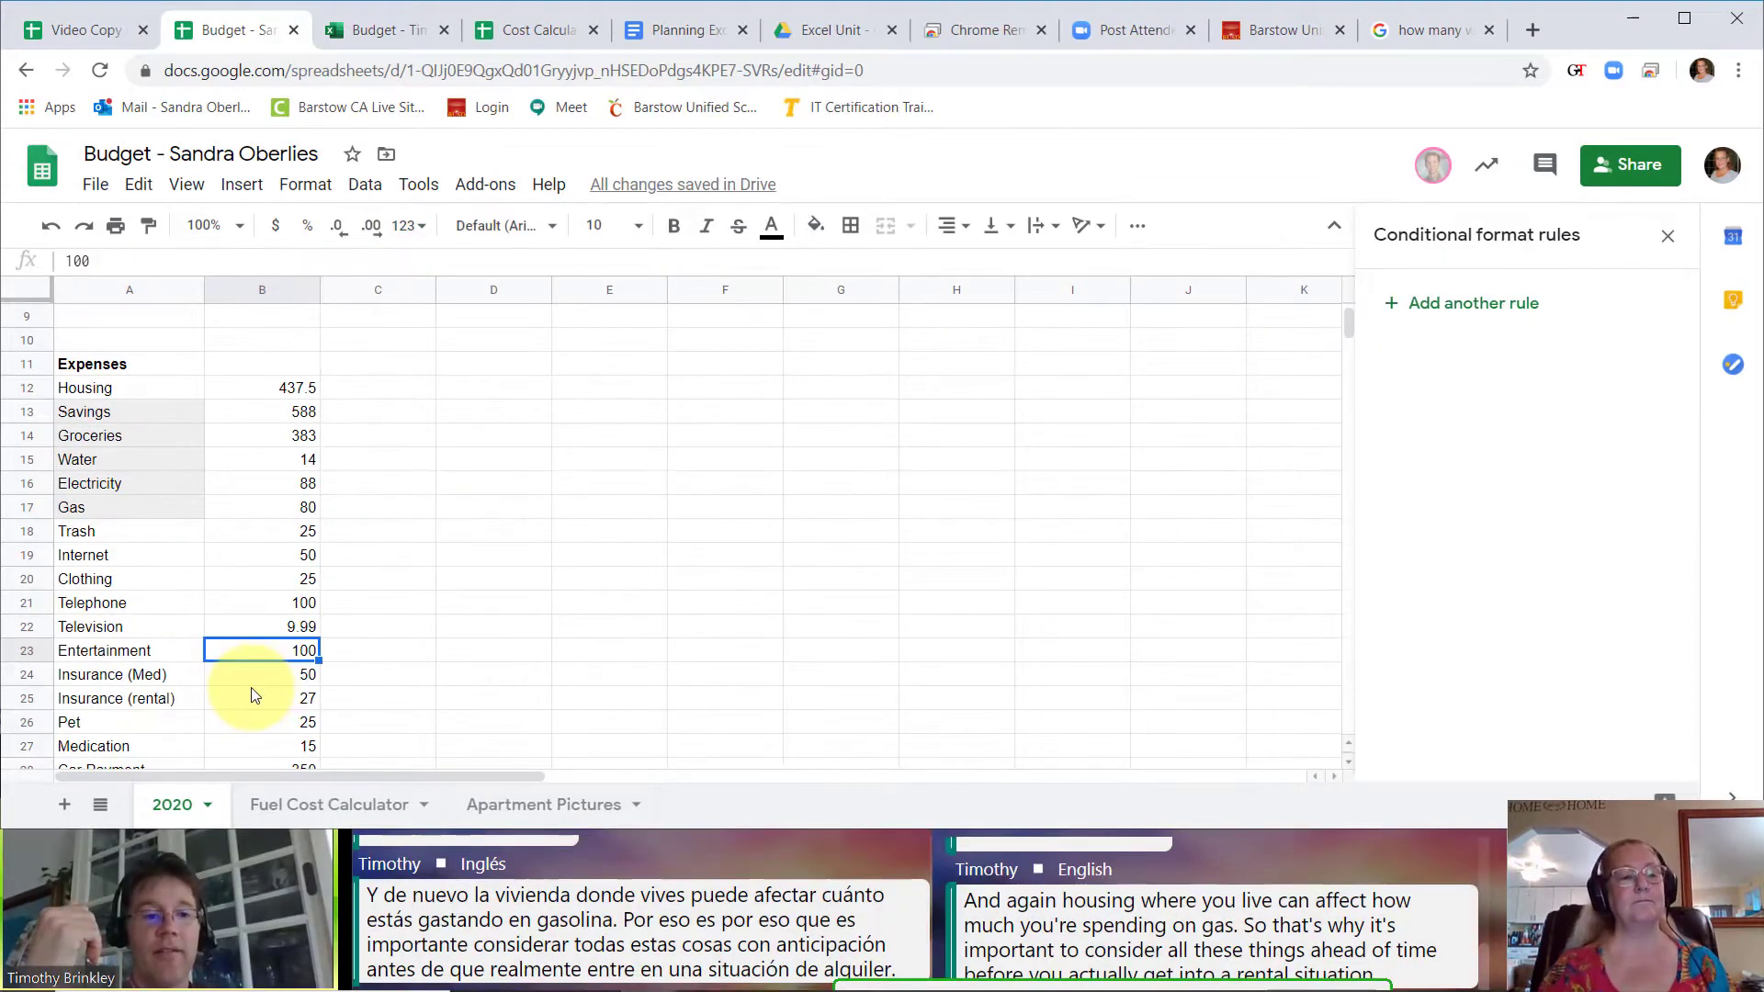